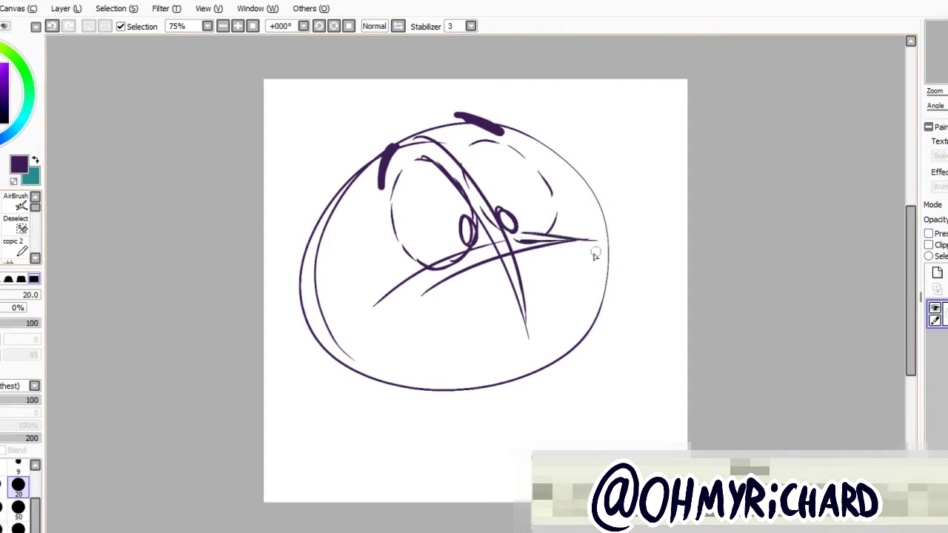
Sketch an oval nose over the guideline crossing, a wide smiling upper lip with a cheek crease, and the open lower jaw.
mouse_move(523, 259)
mouse_down()
mouse_move(588, 263)
mouse_move(530, 288)
mouse_move(619, 302)
mouse_move(573, 311)
mouse_move(630, 256)
mouse_up()
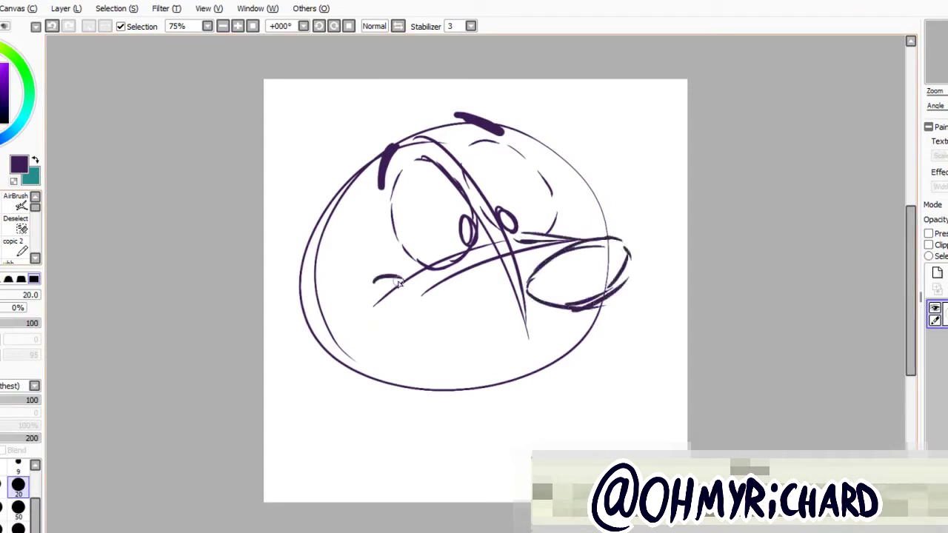
drag(367, 264, 400, 271)
mouse_move(399, 274)
mouse_down()
mouse_move(410, 320)
mouse_move(496, 366)
mouse_move(608, 354)
mouse_up()
mouse_move(630, 263)
mouse_down()
mouse_move(634, 275)
mouse_move(582, 366)
mouse_up()
mouse_move(380, 276)
mouse_down()
mouse_move(423, 391)
mouse_move(498, 409)
mouse_up()
drag(514, 361, 506, 400)
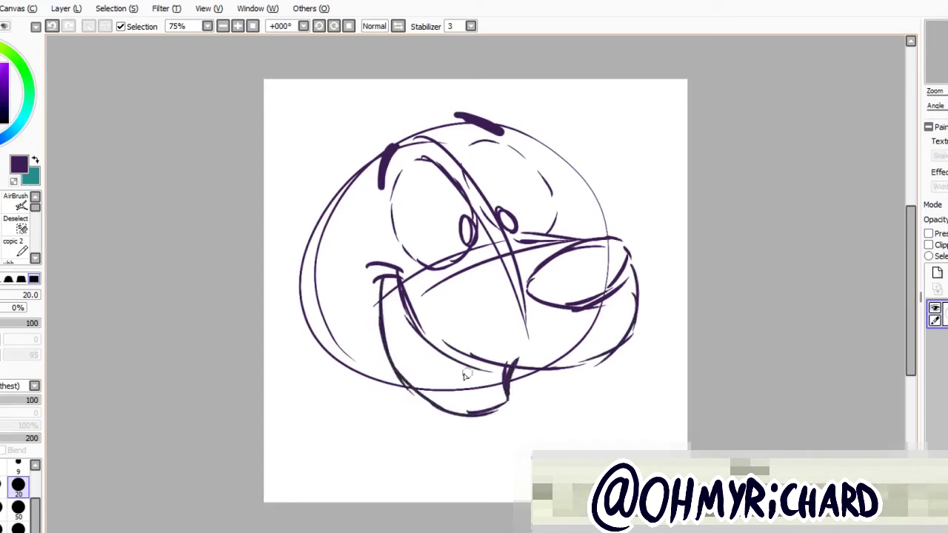
Erase the construction lines across the muzzle and eyes and sketch the large front teeth below the nose.
key(ctrl+z)
drag(633, 326, 570, 365)
mouse_move(606, 327)
mouse_down()
mouse_move(640, 320)
mouse_move(604, 333)
mouse_move(634, 334)
mouse_move(522, 359)
mouse_up()
click(26, 249)
mouse_move(522, 314)
mouse_down()
mouse_move(471, 174)
mouse_move(509, 245)
mouse_move(487, 238)
mouse_move(463, 285)
mouse_up()
mouse_move(606, 285)
mouse_down()
mouse_move(610, 250)
mouse_move(585, 241)
mouse_up()
click(27, 251)
drag(580, 394, 619, 368)
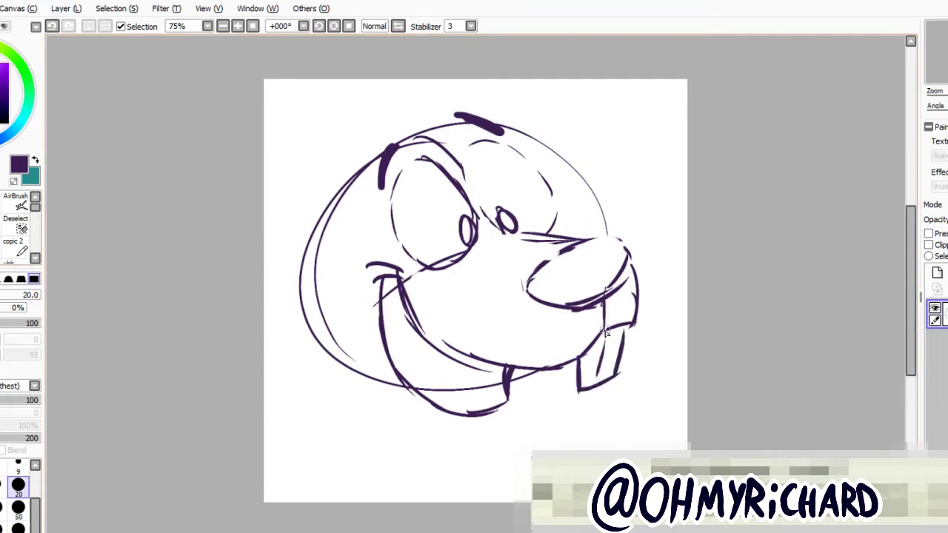
Draw the tongue inside the open mouth, erase the head circle crossing the jaw, and redraw the lower jaw line.
drag(383, 347, 490, 411)
key(v)
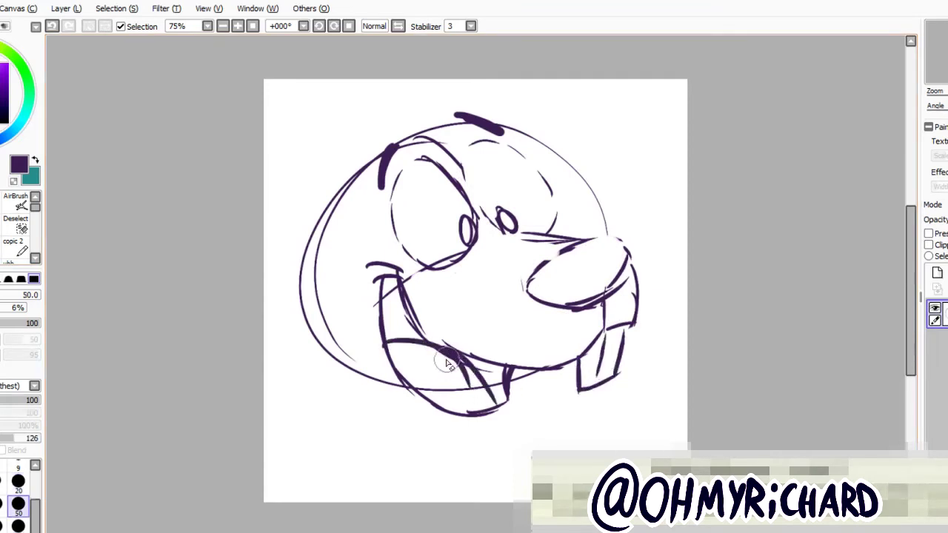
key(n)
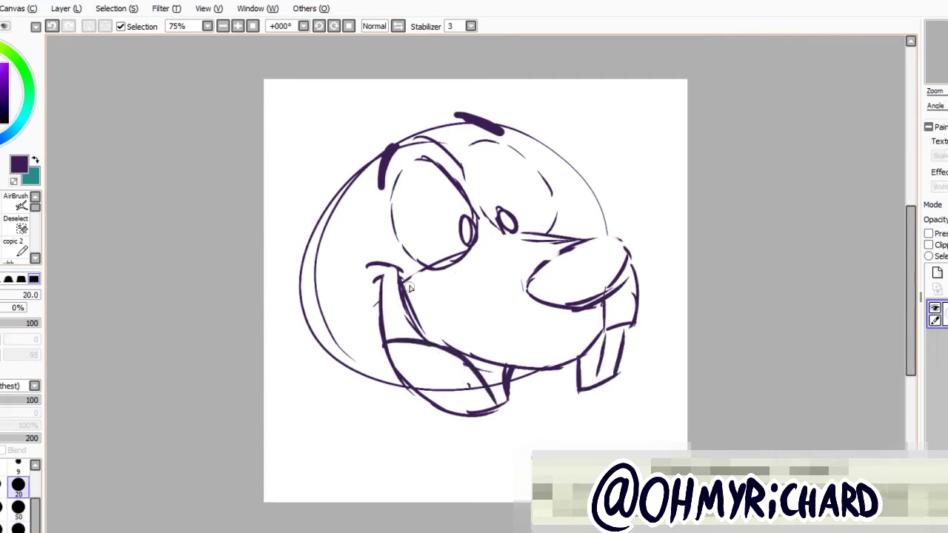
mouse_move(445, 407)
mouse_down()
mouse_move(498, 387)
mouse_move(442, 388)
mouse_move(488, 406)
mouse_move(498, 424)
mouse_move(494, 391)
mouse_move(451, 399)
mouse_move(499, 400)
mouse_move(486, 374)
mouse_up()
key(v)
key(n)
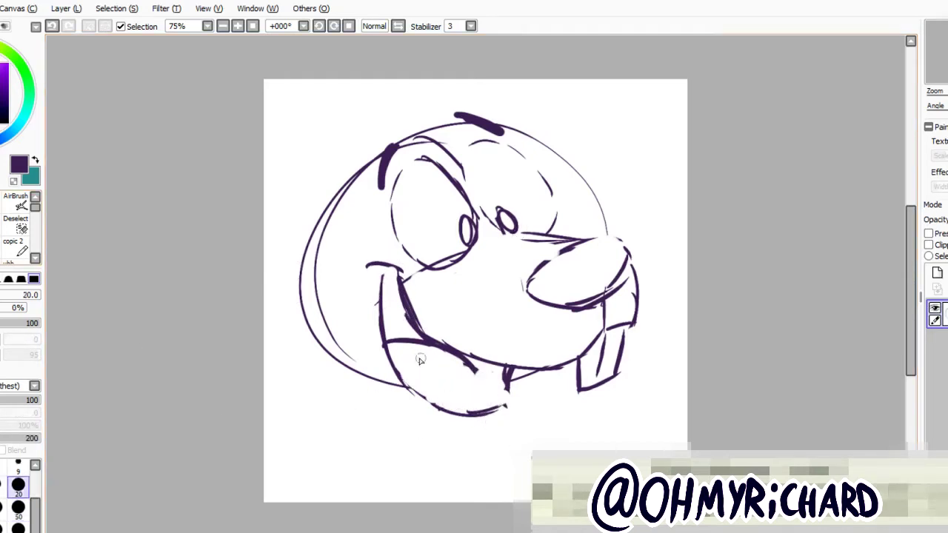
drag(409, 385, 521, 400)
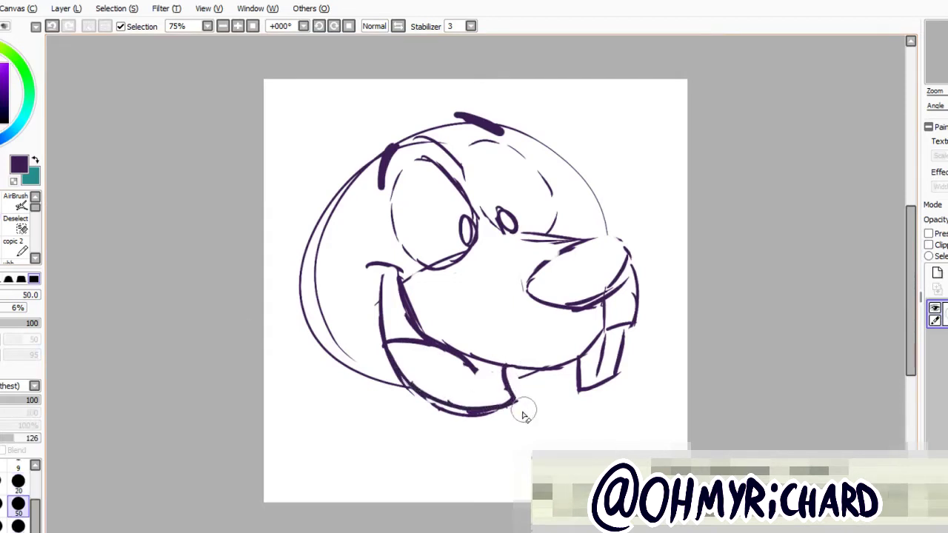
drag(501, 297, 468, 313)
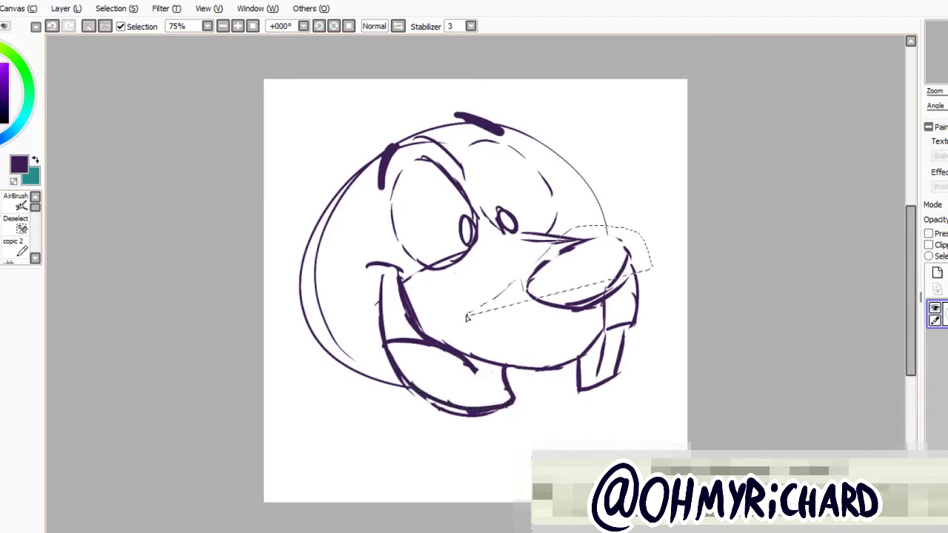
scroll(65, 132, down, 2)
key(ctrl+d)
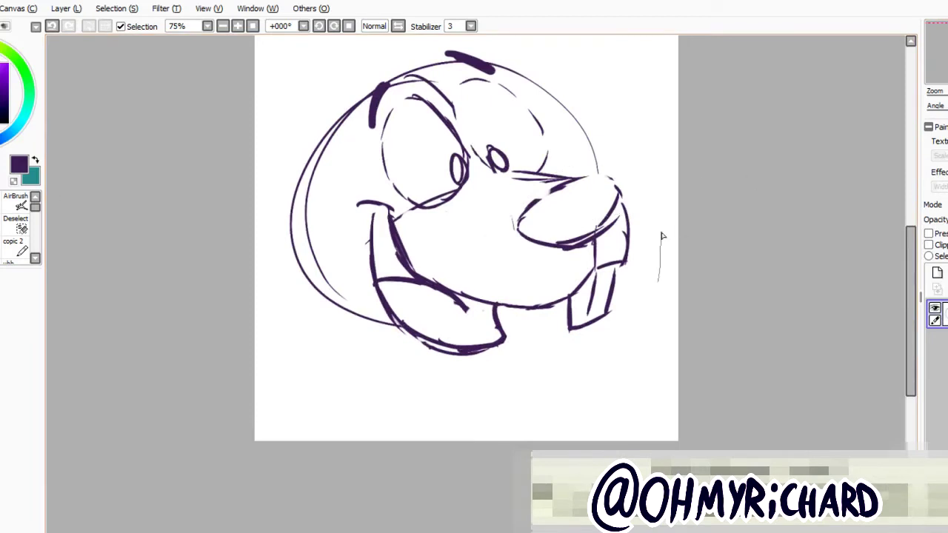
Lasso the nose, muzzle, teeth and front of the jaw and shift them slightly back toward the face.
mouse_move(660, 237)
mouse_down()
mouse_move(439, 326)
mouse_move(504, 399)
mouse_up()
drag(598, 257, 585, 254)
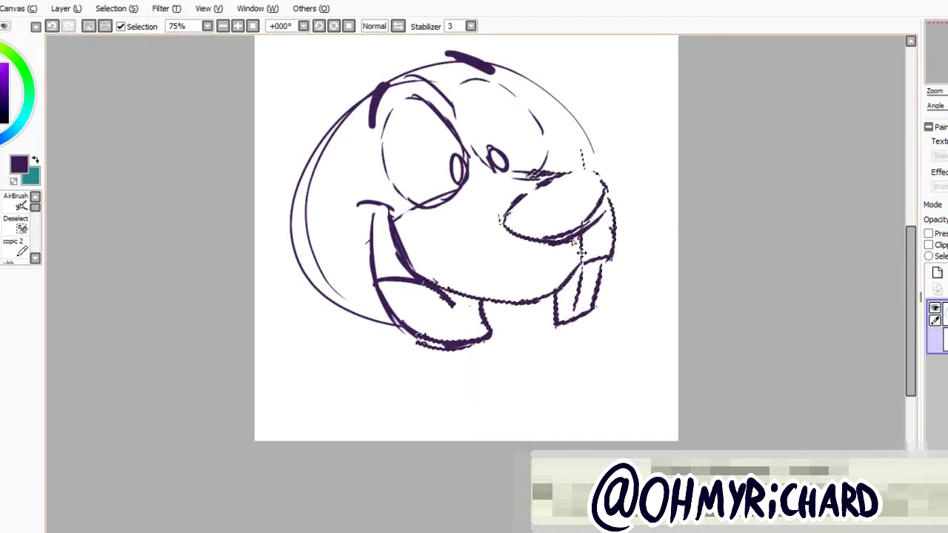
key(ctrl+d)
Lasso only the nose, nudge it slightly down on the muzzle, and clear the selection.
drag(631, 192, 556, 174)
drag(559, 257, 627, 214)
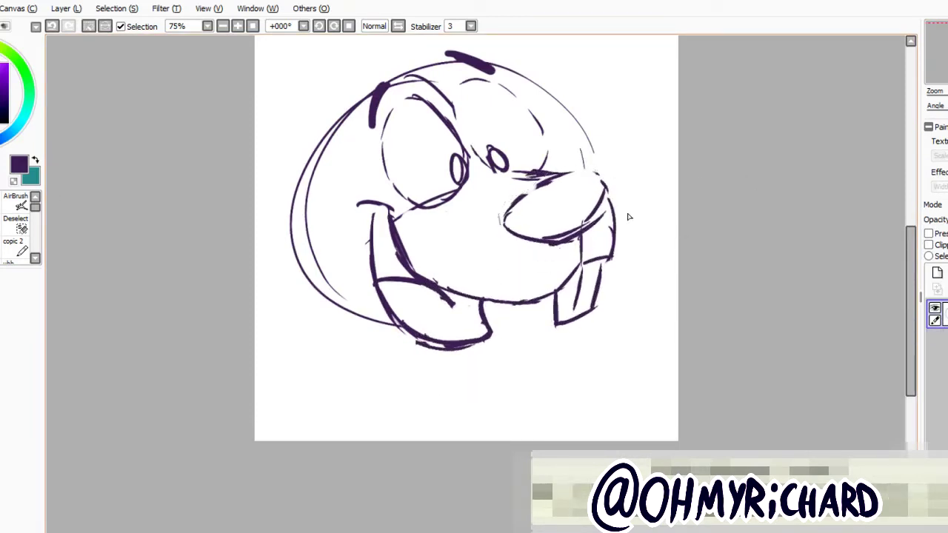
mouse_move(608, 157)
mouse_down()
mouse_move(563, 248)
mouse_move(596, 181)
mouse_up()
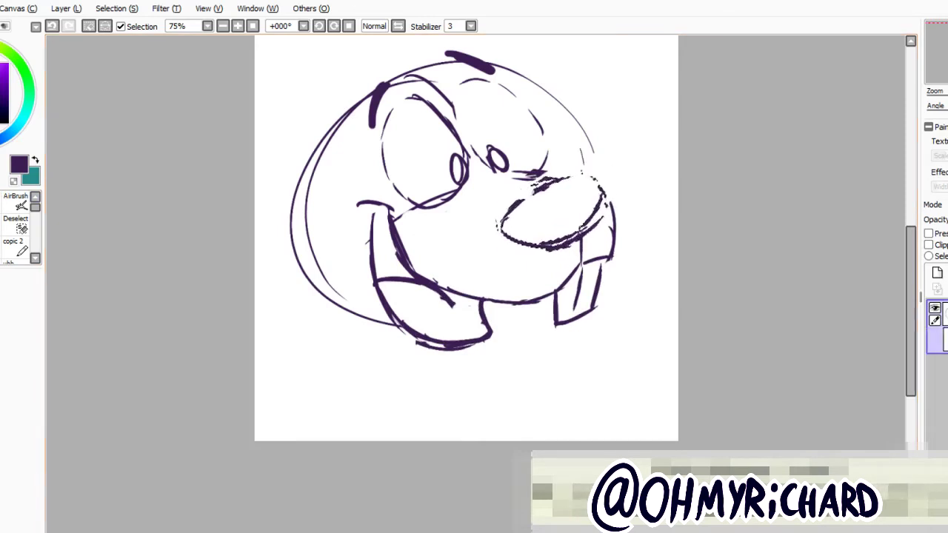
key(ctrl+d)
Clean up the upper lip line near the corner of the smile.
key(n)
drag(423, 265, 427, 283)
drag(444, 222, 477, 258)
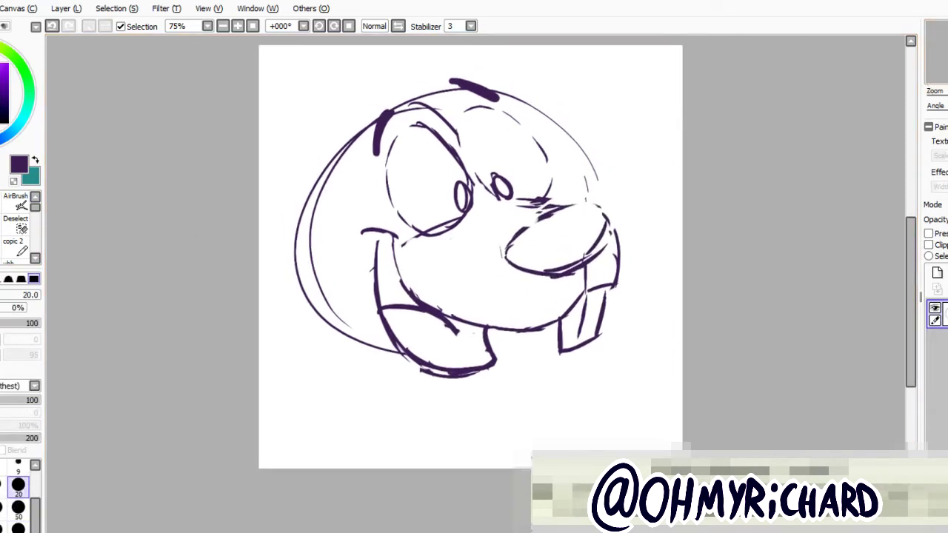
Draw the furry outline of the forehead, back of the head and cheek, with a spiky hair tuft on top.
drag(406, 133, 483, 104)
mouse_move(330, 222)
mouse_down()
mouse_move(318, 292)
mouse_move(341, 363)
mouse_move(378, 154)
mouse_up()
drag(420, 120, 465, 78)
drag(446, 109, 501, 92)
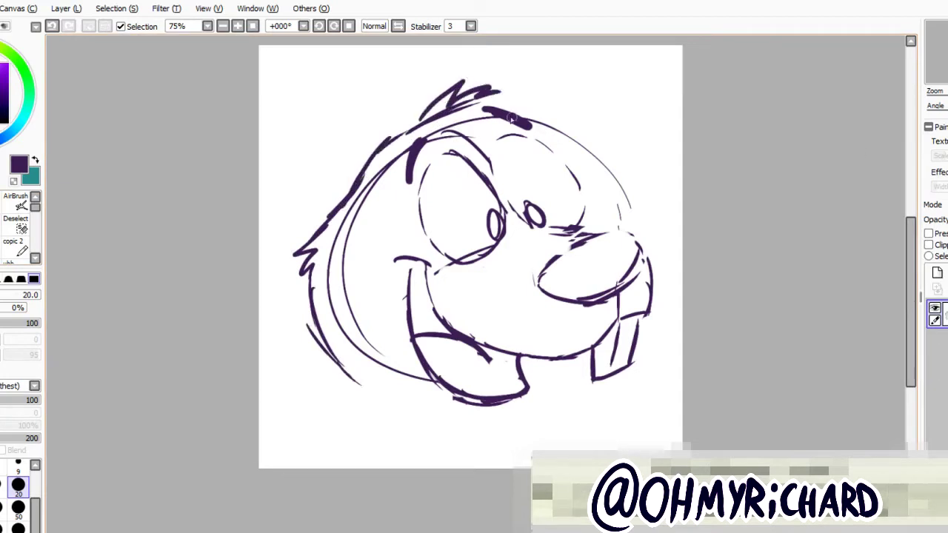
Draw a rounded ear on the back of the head with a smaller inner ear shape.
mouse_move(407, 126)
mouse_down()
mouse_move(348, 127)
mouse_move(317, 148)
mouse_move(326, 199)
mouse_up()
key(])
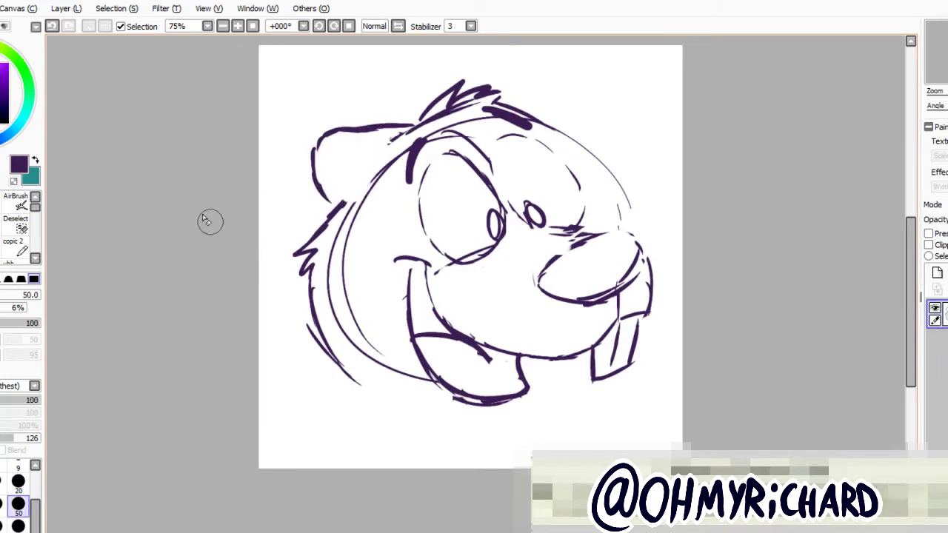
click(19, 484)
drag(323, 155, 393, 148)
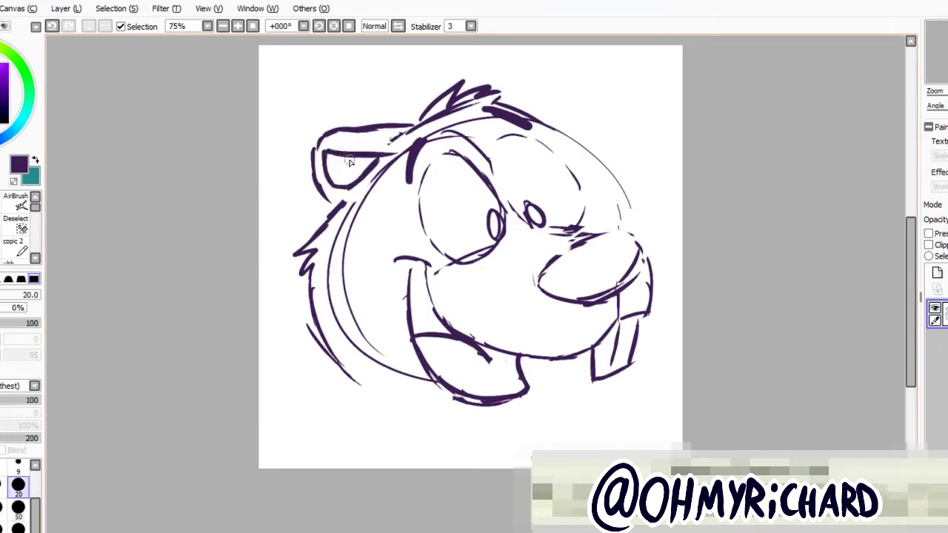
Erase the guidelines overlapping the ear and upper head, and redraw the ear's edges where they meet the head.
key(e)
mouse_move(330, 141)
mouse_down()
mouse_move(407, 139)
mouse_move(409, 118)
mouse_move(326, 265)
mouse_up()
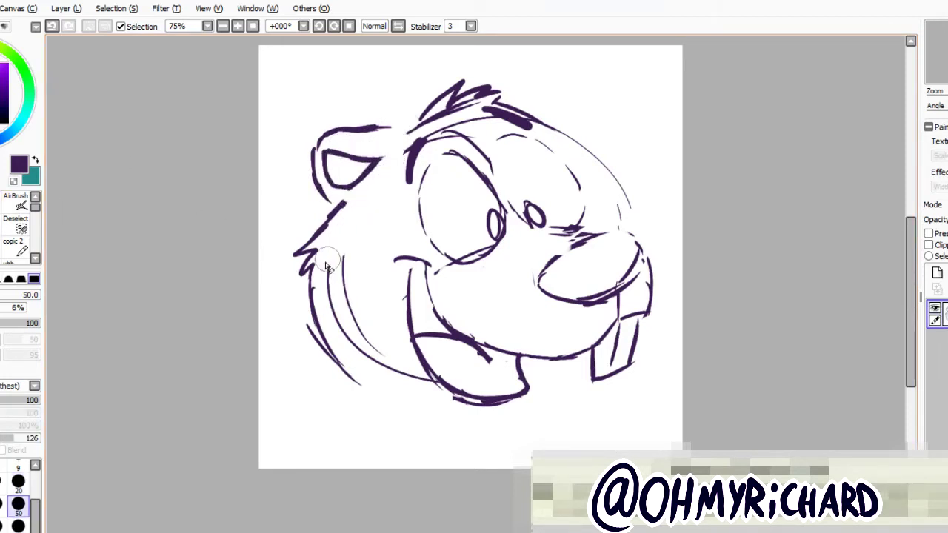
key(n)
drag(375, 129, 406, 136)
mouse_move(318, 182)
mouse_down()
mouse_move(353, 200)
mouse_move(362, 180)
mouse_up()
Erase the rough eye lines and redraw both eyes as bold ovals with small pupils set toward the nose.
key(e)
mouse_move(433, 119)
mouse_down()
mouse_move(476, 142)
mouse_move(500, 211)
mouse_up()
key(n)
mouse_move(485, 174)
mouse_down()
mouse_move(428, 170)
mouse_move(453, 263)
mouse_move(464, 258)
mouse_up()
key(e)
mouse_move(470, 201)
mouse_down()
mouse_move(490, 235)
mouse_move(465, 248)
mouse_move(508, 194)
mouse_move(504, 147)
mouse_move(563, 218)
mouse_up()
key(n)
mouse_move(515, 138)
mouse_down()
mouse_move(539, 217)
mouse_move(548, 153)
mouse_up()
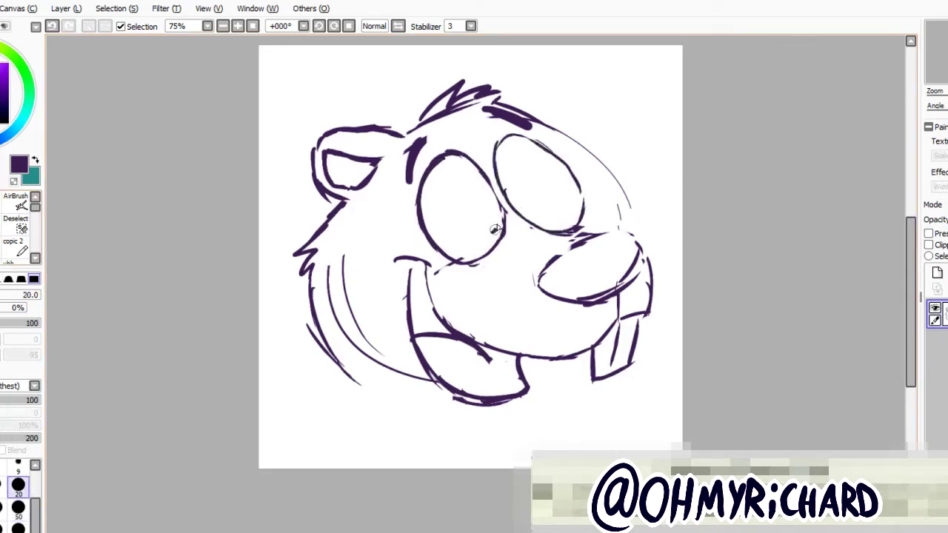
mouse_move(494, 230)
mouse_down()
mouse_move(490, 206)
mouse_move(526, 216)
mouse_up()
Erase the old eyebrow strokes and draw thicker, filled eyebrows above both eyes.
key(e)
drag(433, 135, 411, 182)
drag(485, 111, 539, 130)
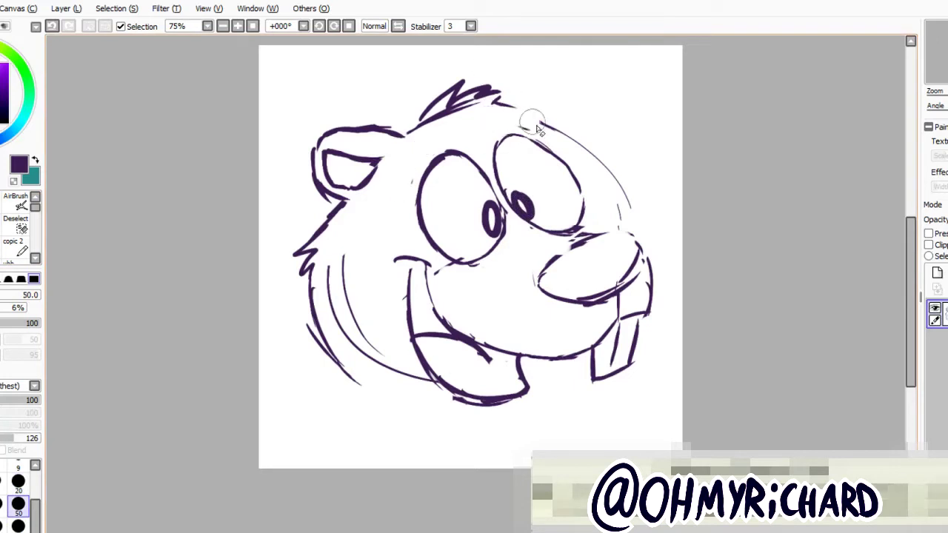
key(n)
drag(436, 130, 409, 176)
drag(487, 126, 552, 123)
drag(433, 132, 419, 159)
drag(550, 119, 508, 114)
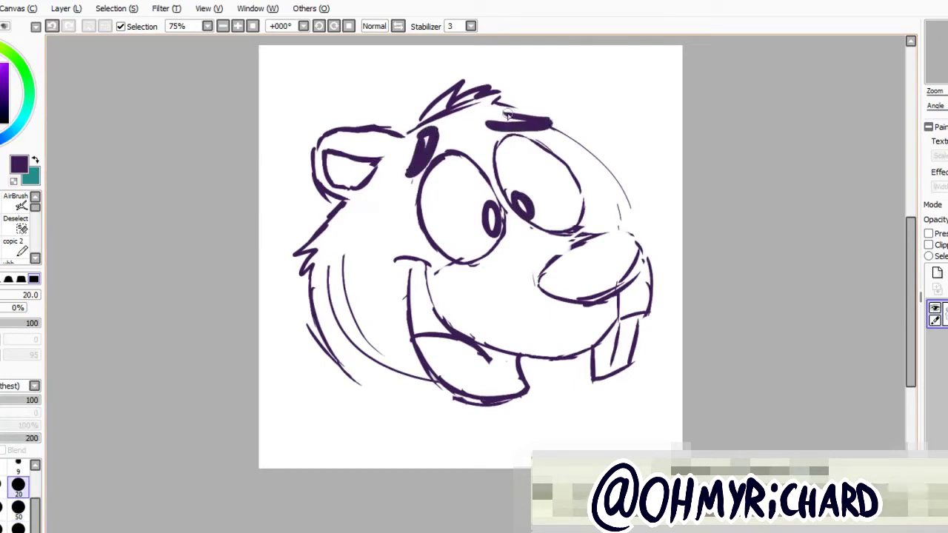
Erase the leftover head circle lines beside the far eye and inside the near cheek.
key(e)
scroll(474, 267, up, 1)
mouse_move(552, 168)
mouse_down()
mouse_move(612, 198)
mouse_move(624, 263)
mouse_up()
drag(337, 322, 422, 445)
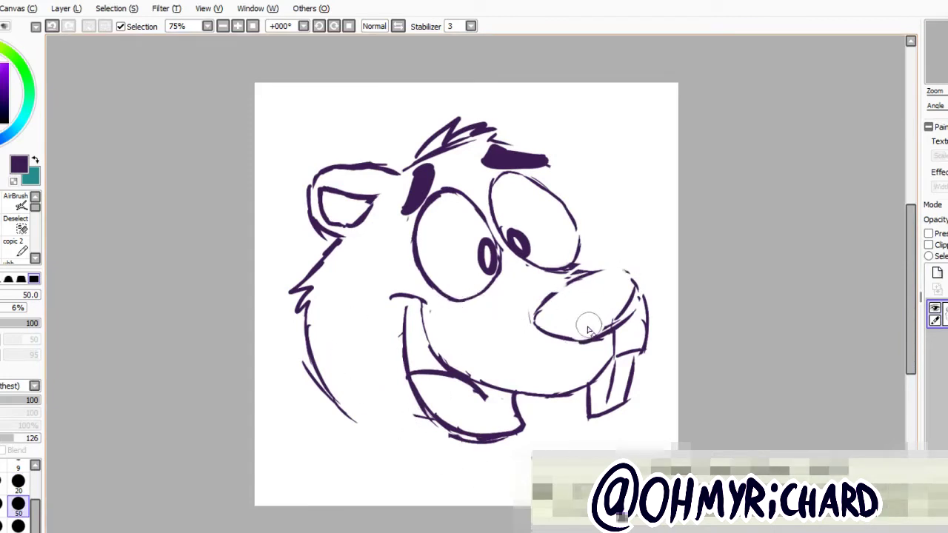
Draw the bridge above the nose and the furry far-side contour from the eyebrow down to the muzzle.
key(n)
drag(585, 259, 637, 280)
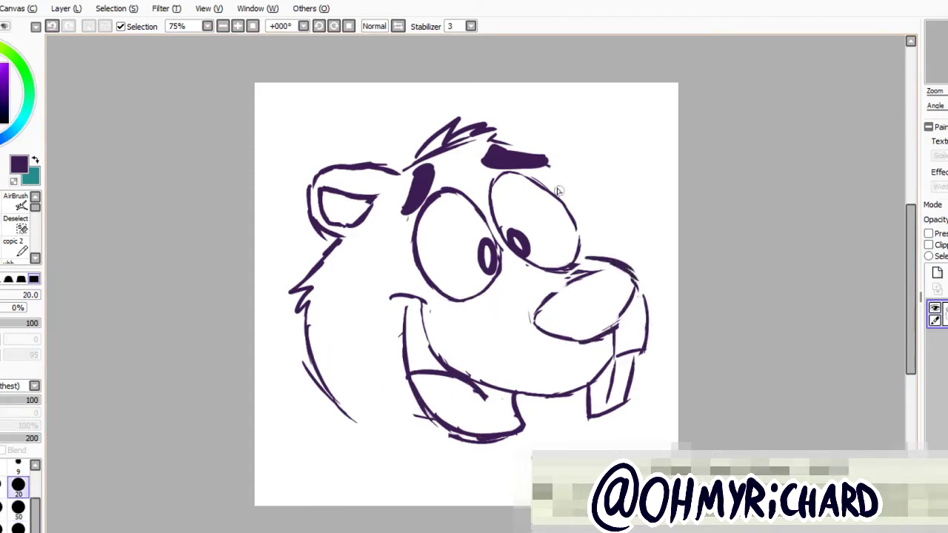
mouse_move(590, 215)
mouse_down()
mouse_move(635, 252)
mouse_move(640, 280)
mouse_up()
Clean up the lower jaw and tongue, and add small teeth at the smile corner and a lower front tooth.
scroll(640, 280, down, 3)
key(e)
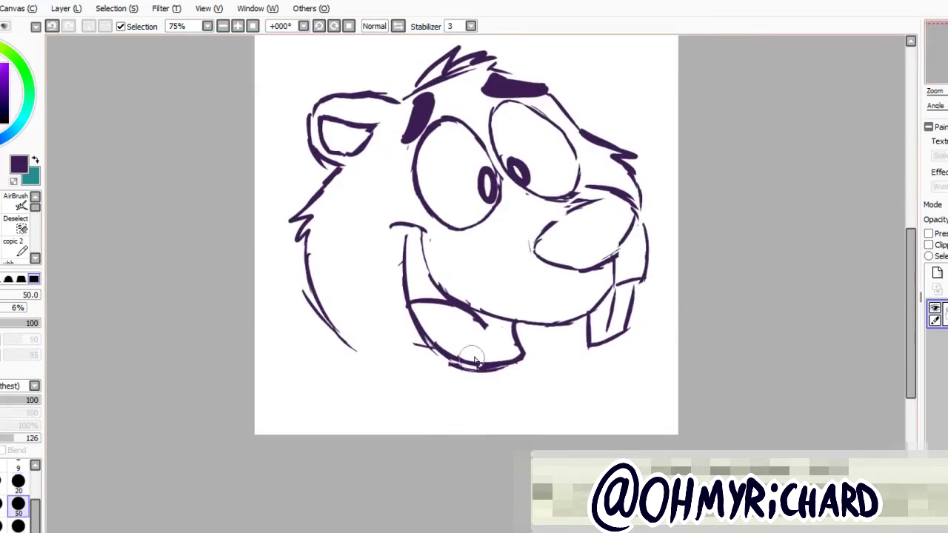
key(n)
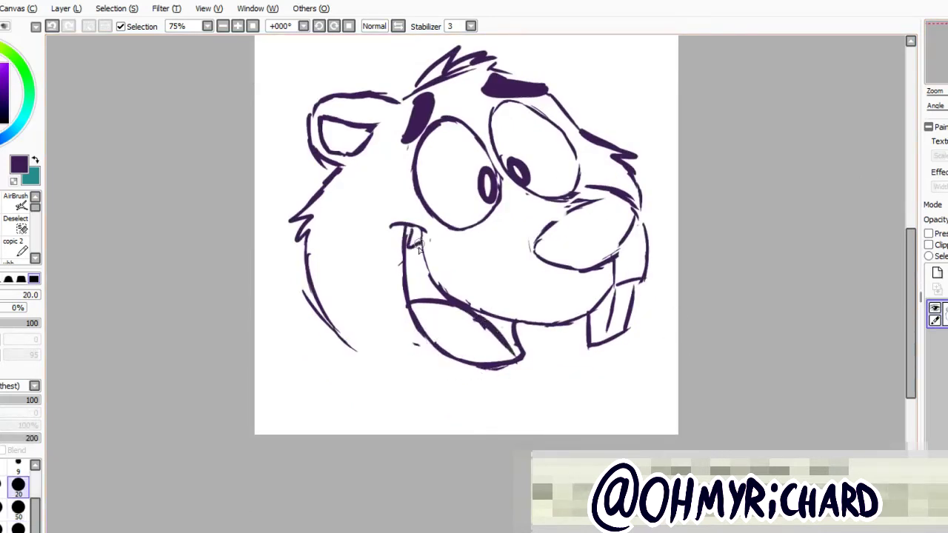
key(ctrl+z)
drag(415, 235, 427, 271)
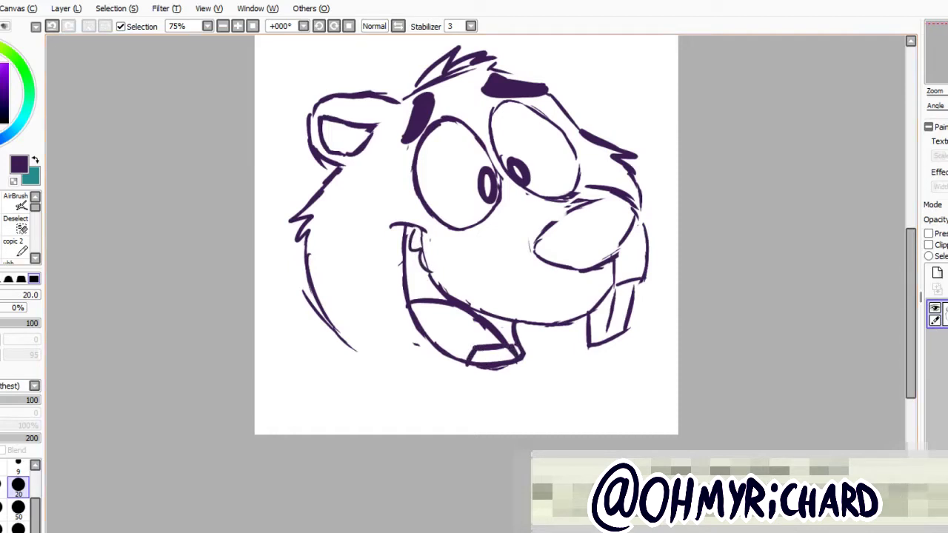
key(e)
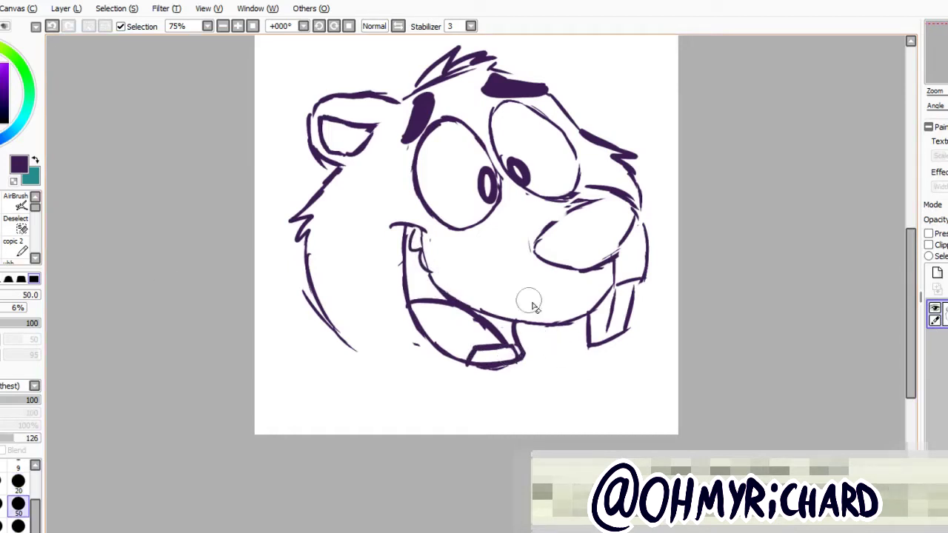
Draw the chin line under the mouth and the shoulder and neck lines on both sides of the head.
scroll(531, 304, down, 1)
key(n)
drag(313, 280, 257, 362)
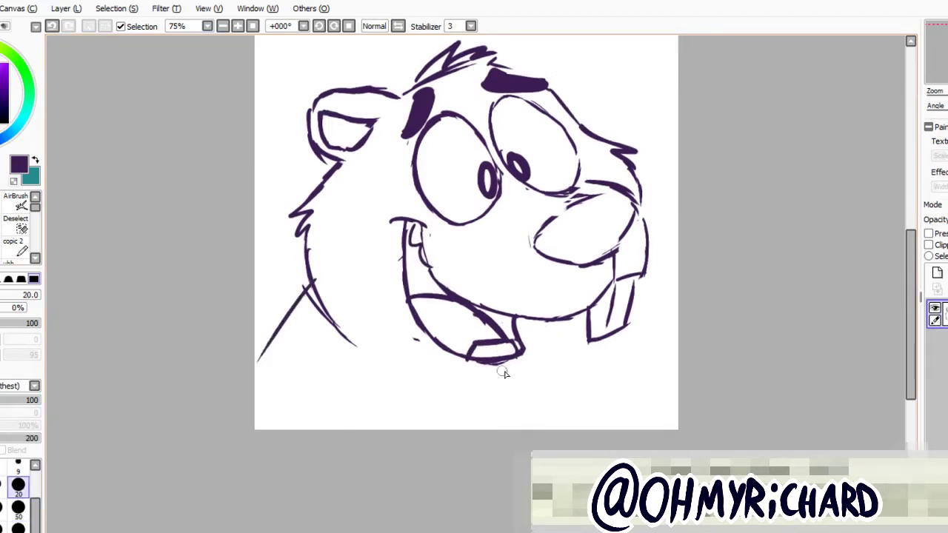
key(e)
key(n)
mouse_move(455, 385)
mouse_down()
mouse_move(426, 378)
mouse_move(530, 382)
mouse_move(591, 306)
mouse_up()
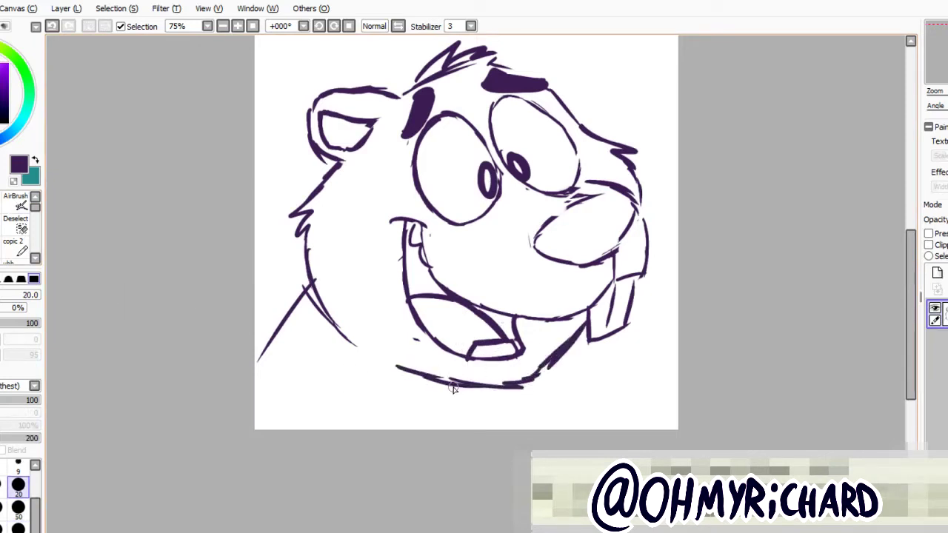
drag(573, 349, 591, 413)
Add a new layer above the head sketch and make teal the active drawing color.
scroll(474, 259, left, 1)
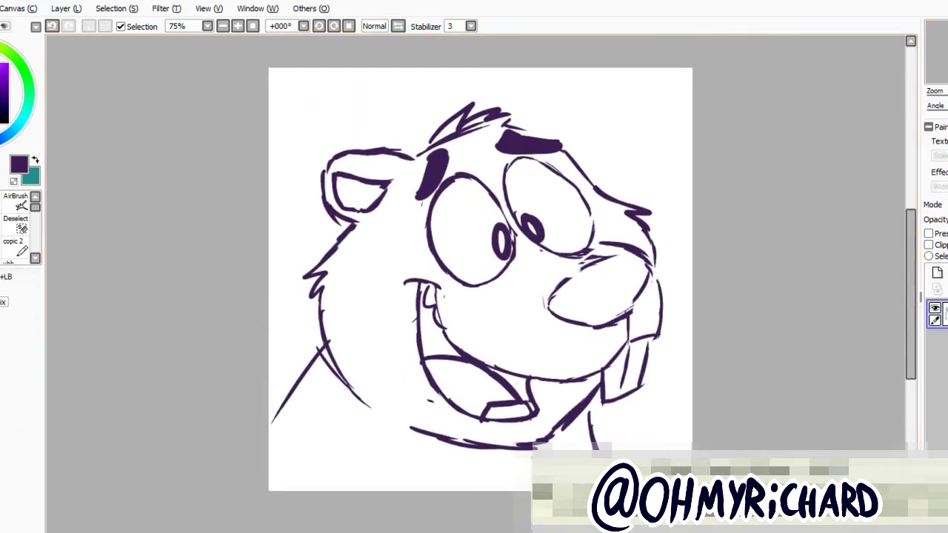
scroll(180, 290, up, 2)
key(ctrl+shift+n)
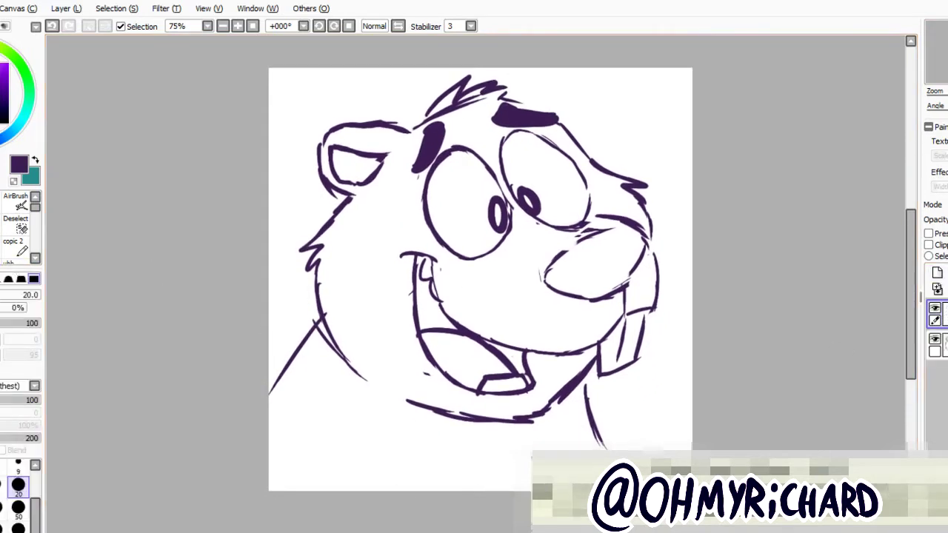
key(x)
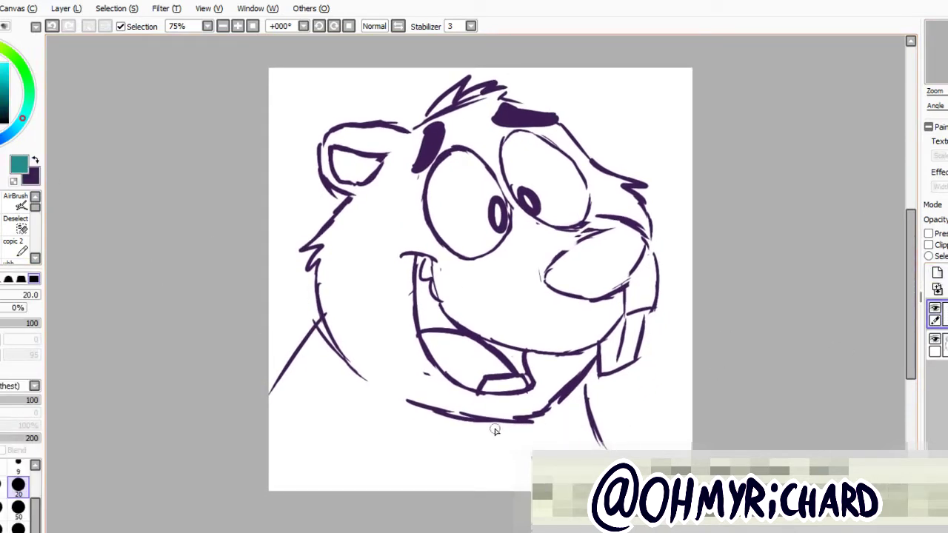
Sketch a teal box-like object with a rim below the chin.
key(ctrl+z)
drag(648, 406, 501, 435)
mouse_move(502, 432)
mouse_down()
mouse_move(637, 386)
mouse_move(528, 468)
mouse_up()
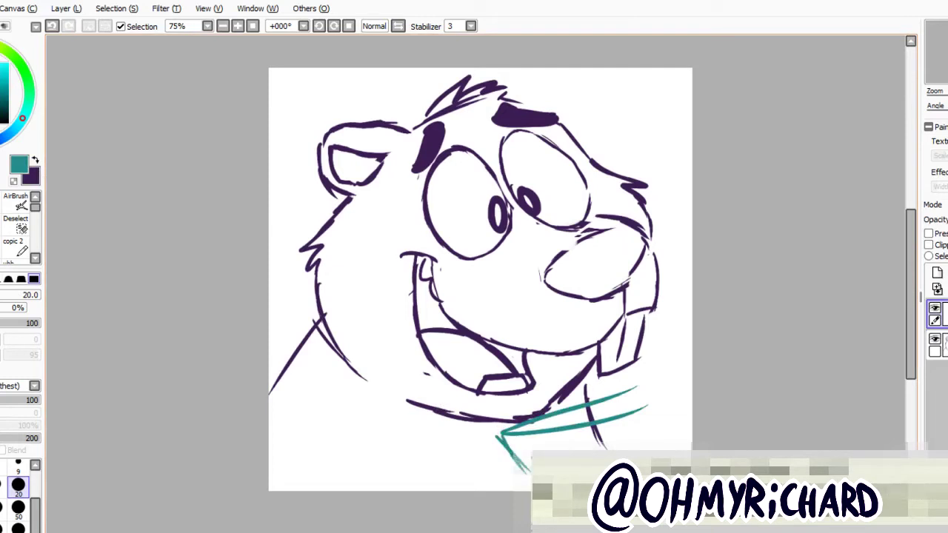
drag(670, 404, 671, 449)
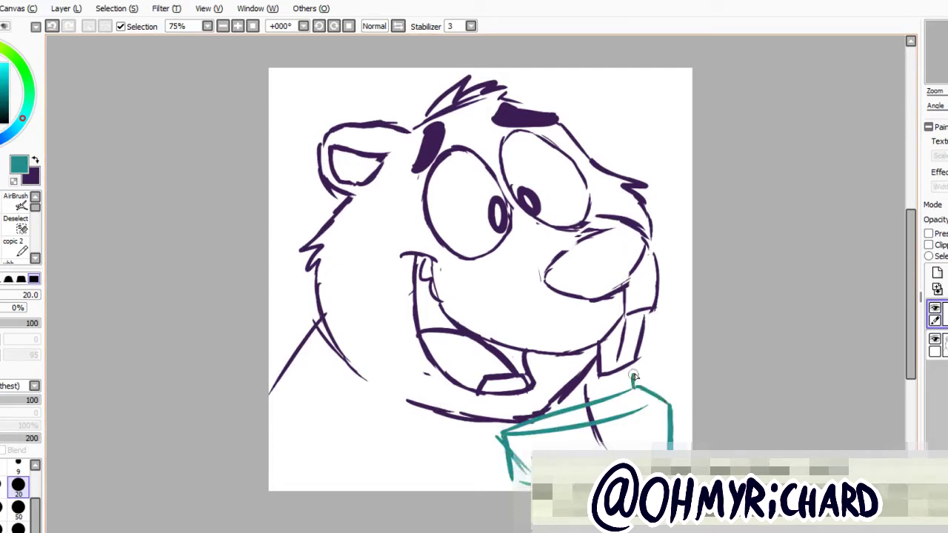
mouse_move(505, 438)
mouse_down()
mouse_move(592, 437)
mouse_move(668, 418)
mouse_up()
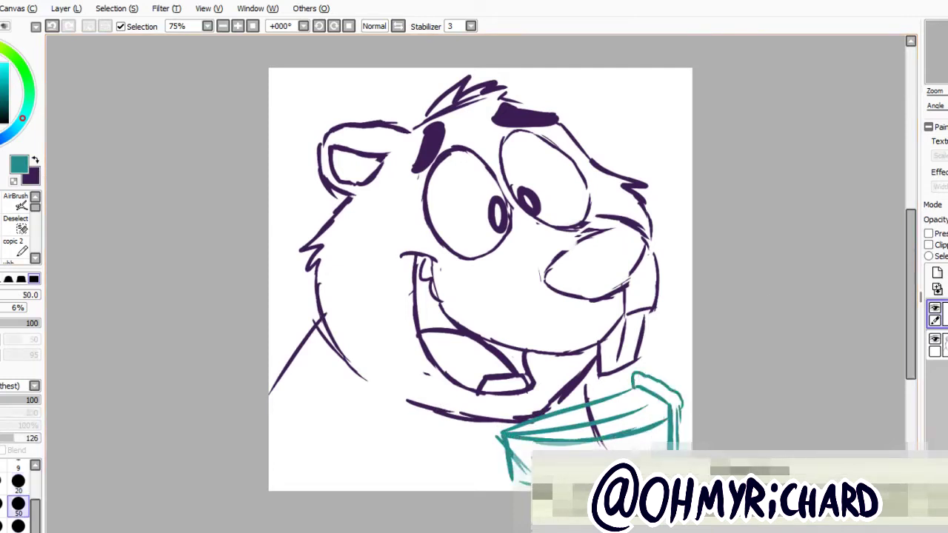
Clear the teal strokes and fade the head sketch layer to a faint guide.
click(935, 340)
key(Delete)
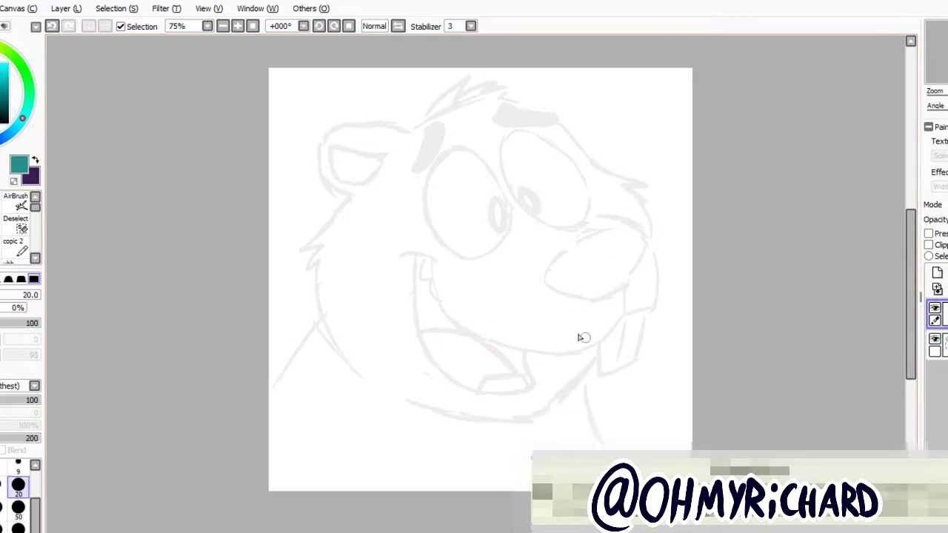
Sketch the wedge-shaped top face of a pie slice in teal over the faded head.
mouse_move(411, 302)
mouse_down()
mouse_move(620, 246)
mouse_move(677, 311)
mouse_up()
drag(504, 332, 462, 333)
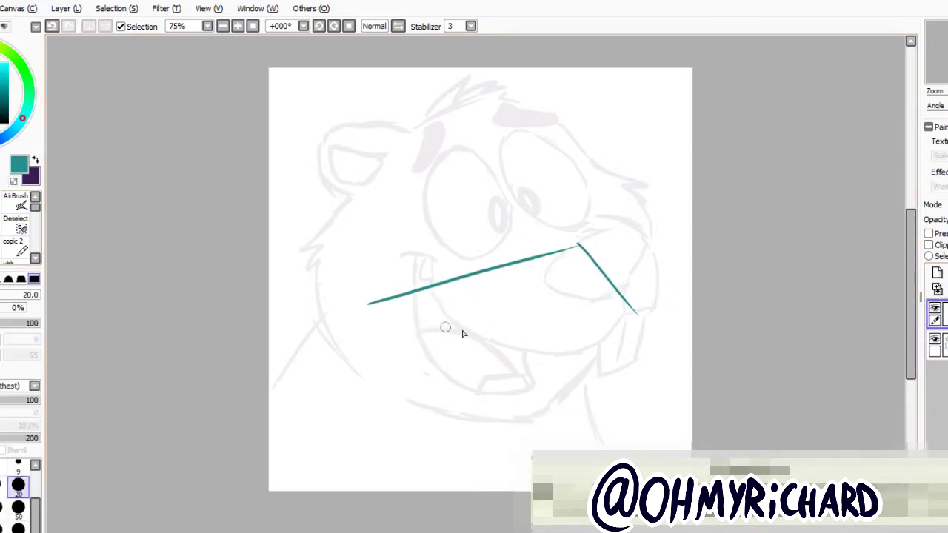
drag(578, 245, 648, 325)
mouse_move(397, 293)
mouse_down()
mouse_move(403, 334)
mouse_move(511, 358)
mouse_up()
drag(541, 352, 652, 358)
drag(626, 300, 670, 352)
Draw the pie slice's vertical sides and curved bottom edge, and add a wavy crust along its short back edge.
mouse_move(352, 312)
mouse_down()
mouse_move(378, 299)
mouse_move(348, 386)
mouse_up()
drag(665, 341, 662, 419)
mouse_move(355, 348)
mouse_down()
mouse_move(499, 415)
mouse_move(652, 421)
mouse_up()
mouse_move(576, 246)
mouse_down()
mouse_move(624, 267)
mouse_move(680, 325)
mouse_up()
mouse_move(578, 236)
mouse_down()
mouse_move(680, 329)
mouse_move(663, 421)
mouse_up()
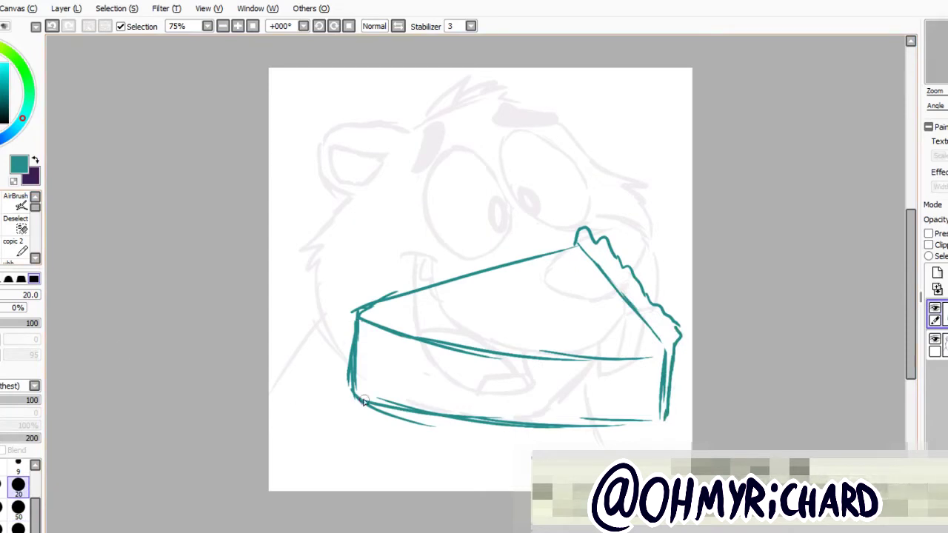
mouse_move(355, 391)
mouse_down()
mouse_move(492, 417)
mouse_move(655, 420)
mouse_up()
Clean up the slice's bottom and front top edges, and draw a pointed whipped cream dollop on top.
key(e)
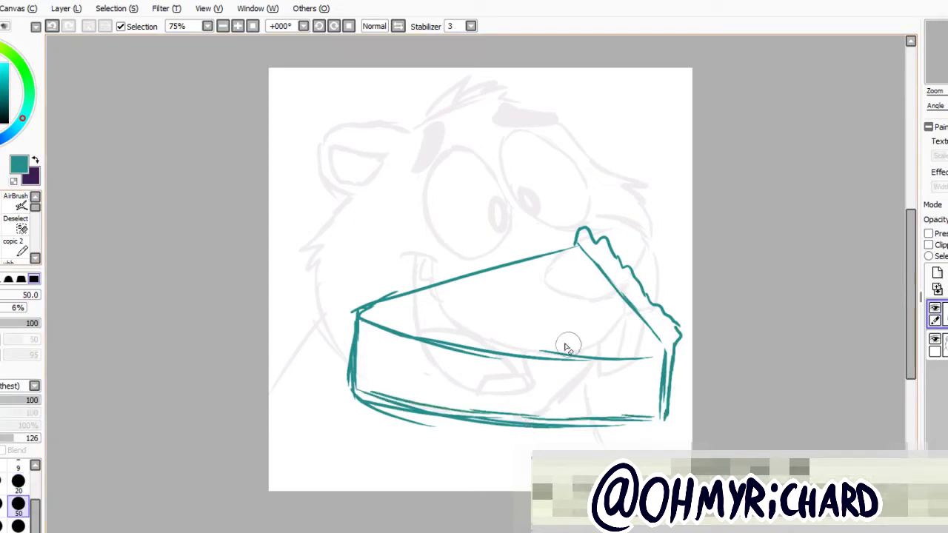
mouse_move(428, 413)
mouse_down()
mouse_move(585, 424)
mouse_move(656, 443)
mouse_up()
drag(363, 400, 436, 422)
key(n)
drag(358, 315, 659, 361)
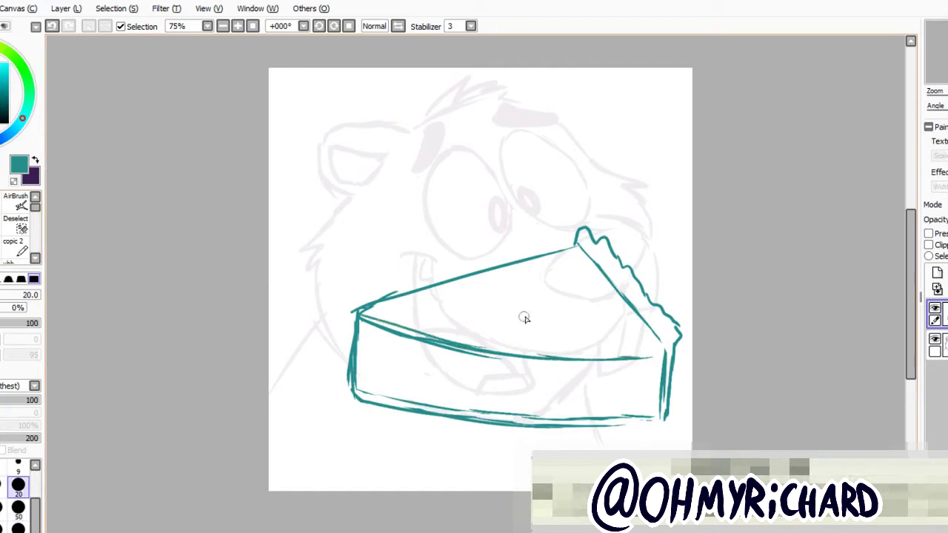
mouse_move(511, 261)
mouse_down()
mouse_move(571, 262)
mouse_move(566, 311)
mouse_move(546, 273)
mouse_up()
Erase the doubled edge lines on the pie slice and redraw its crust-side corner with larger scallops on the crust.
key(e)
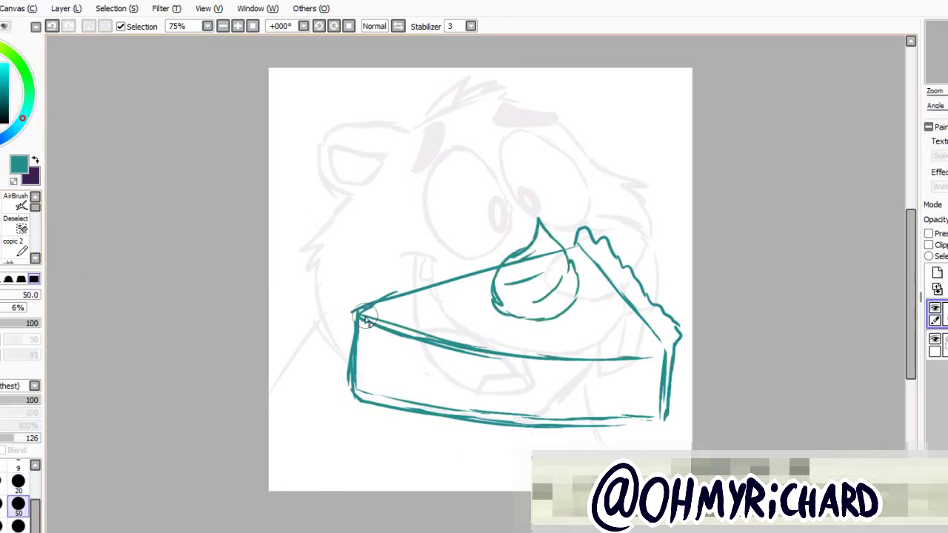
drag(667, 353, 663, 418)
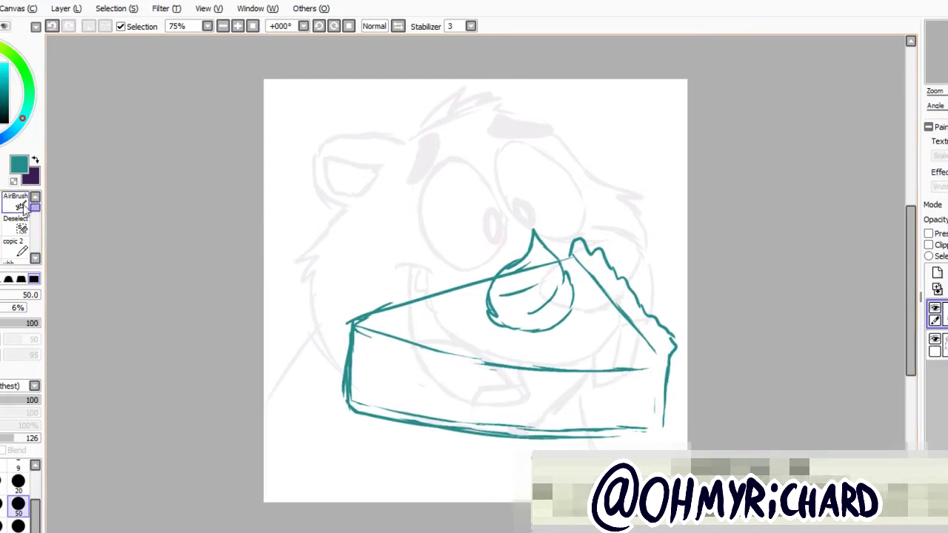
key(n)
drag(653, 339, 650, 424)
key(e)
mouse_move(670, 344)
mouse_down()
mouse_move(578, 241)
mouse_move(630, 271)
mouse_move(678, 346)
mouse_up()
key(n)
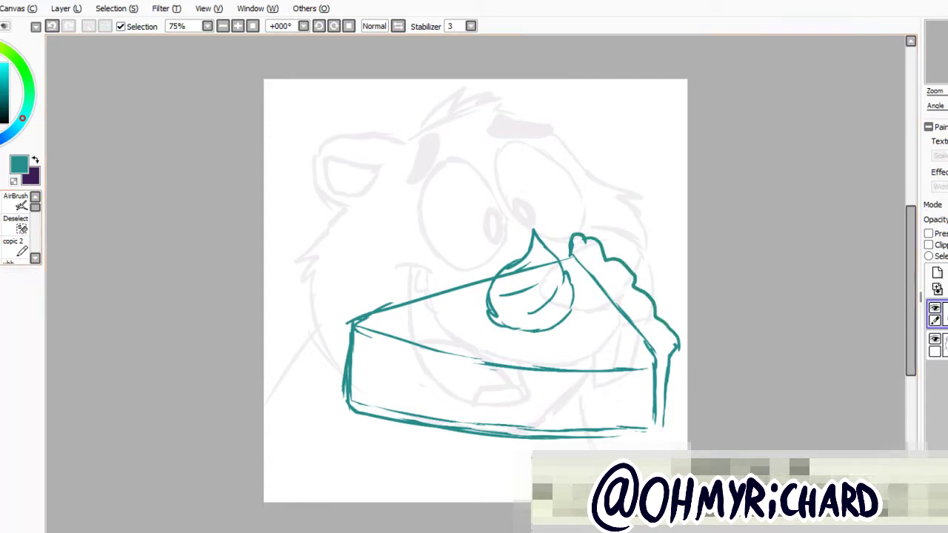
Enlarge the whipped cream dollop on the pie slice and tidy its outline.
mouse_move(567, 345)
mouse_down()
mouse_move(569, 267)
mouse_move(486, 299)
mouse_move(536, 347)
mouse_move(539, 326)
mouse_up()
click(66, 8)
click(81, 240)
key(Return)
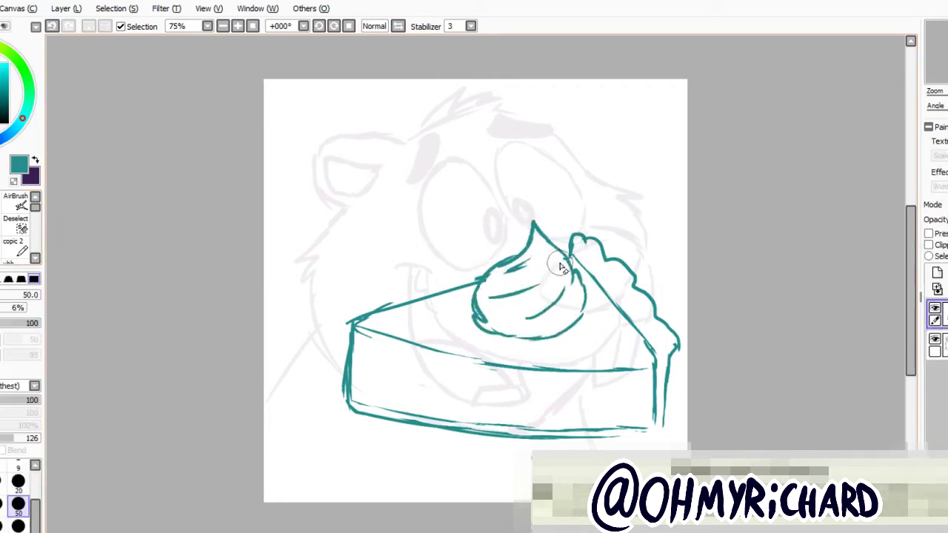
Shrink, tilt and move the pie slice to the canvas's lower-right corner, and shift the head sketch slightly up and left.
click(66, 8)
click(94, 238)
drag(677, 220, 630, 296)
drag(578, 333, 677, 434)
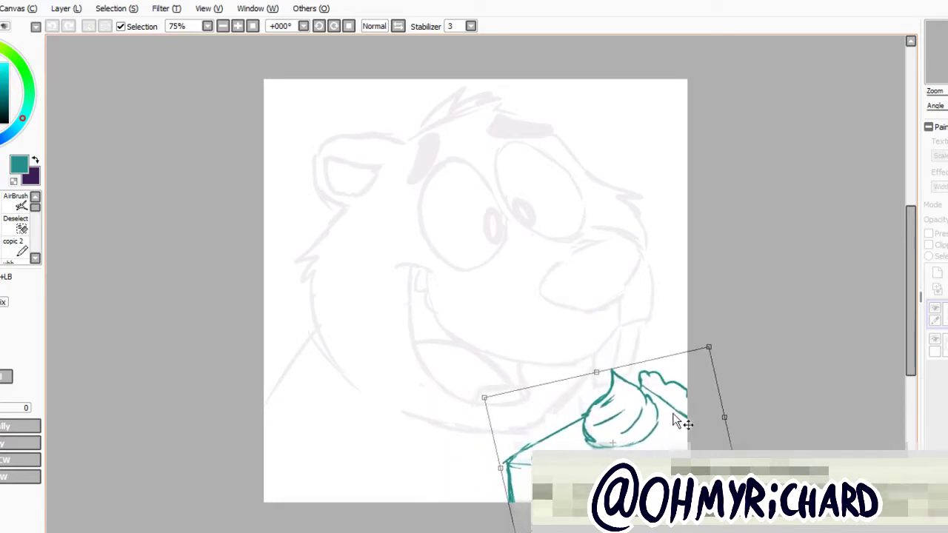
drag(605, 415, 595, 421)
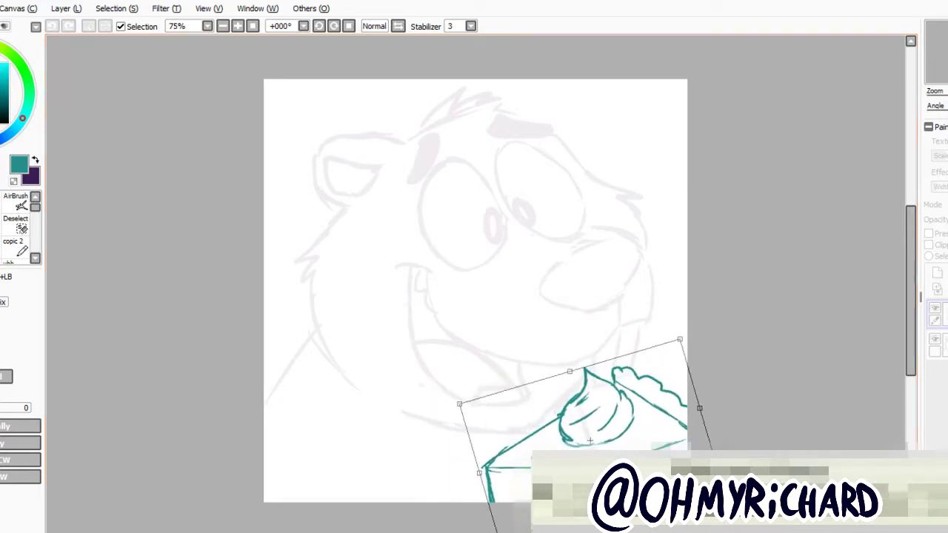
key(Return)
drag(391, 255, 383, 237)
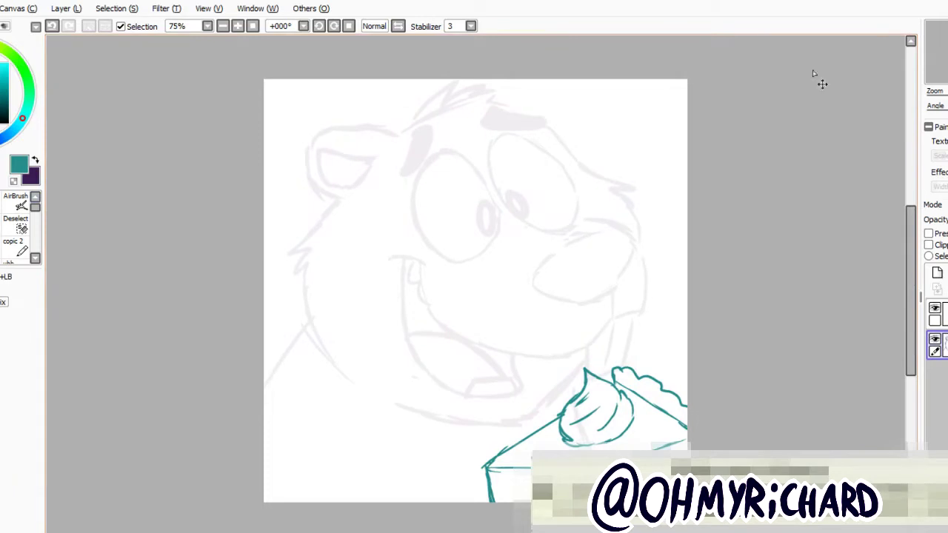
Sketch the arm line and the fingers gripping both sides of the pie slice in dark purple on the head sketch layer.
key(x)
key(n)
scroll(307, 476, down, 3)
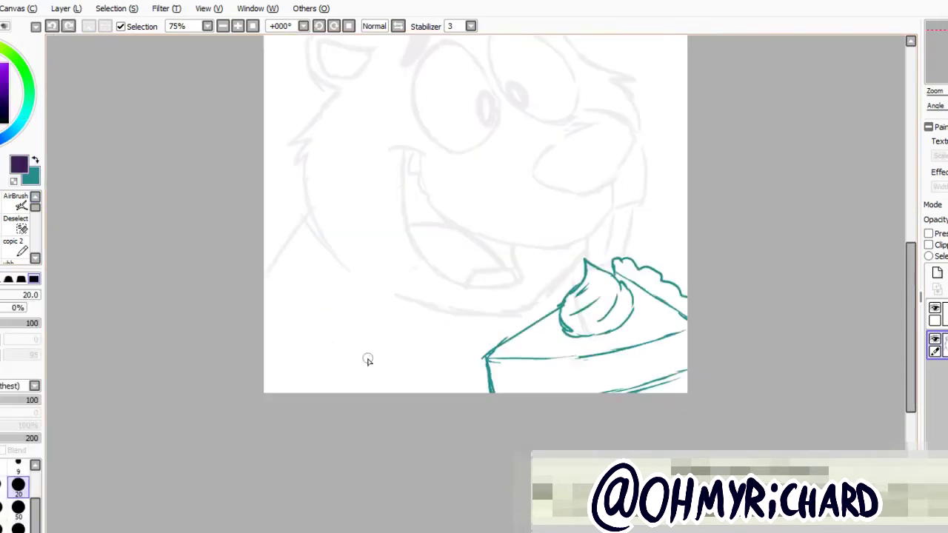
drag(370, 355, 380, 392)
scroll(519, 430, up, 1)
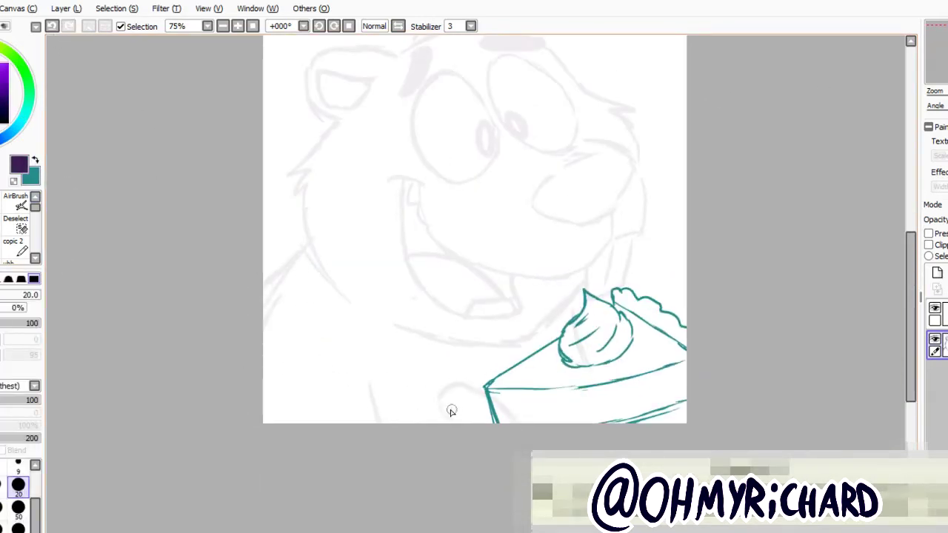
click(53, 26)
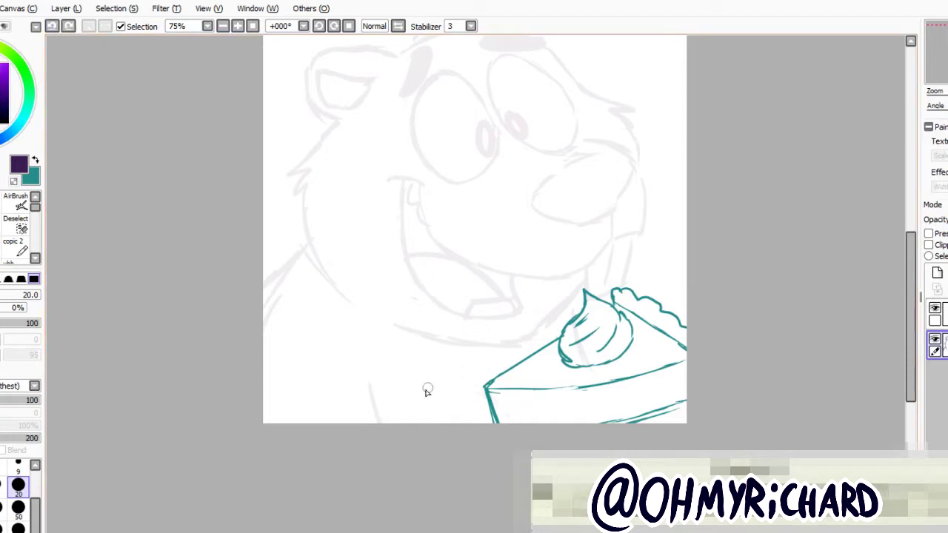
drag(511, 412, 457, 409)
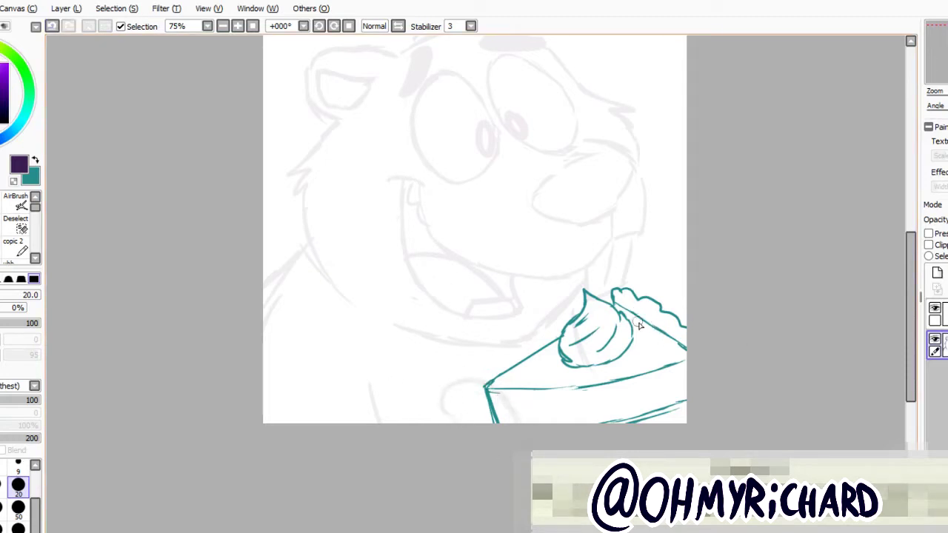
scroll(518, 478, up, 2)
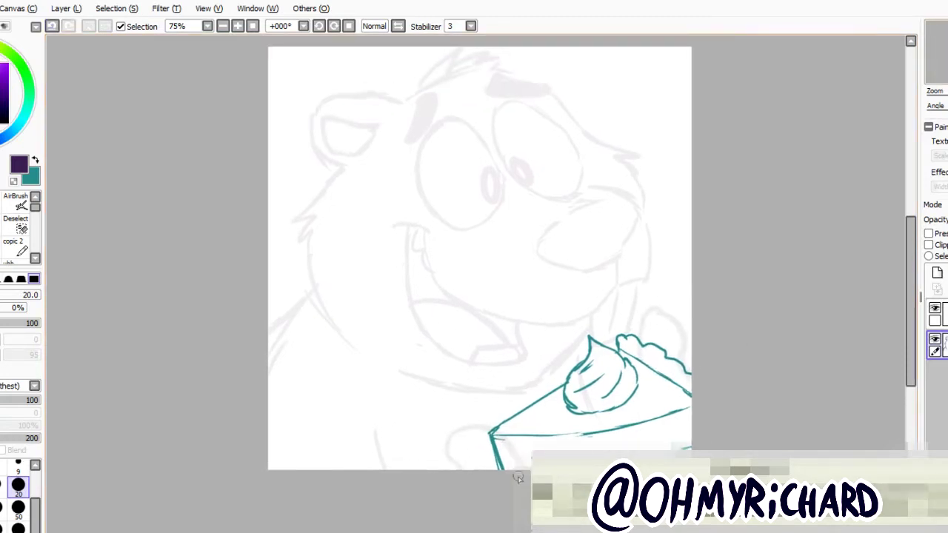
Make the head sketch layer more opaque and erase the tongue and lower tooth inside the mouth.
key(e)
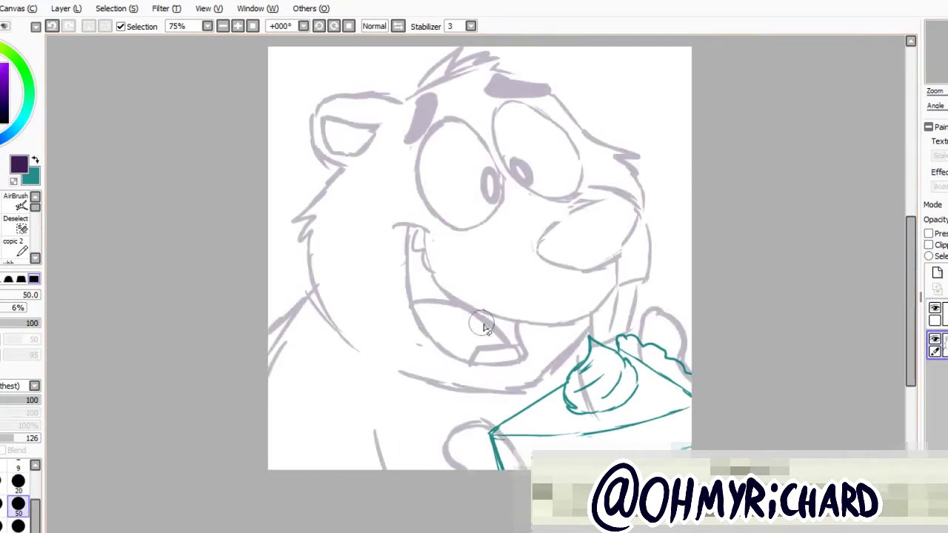
mouse_move(483, 326)
mouse_down()
mouse_move(518, 348)
mouse_move(489, 326)
mouse_move(440, 313)
mouse_up()
key(e)
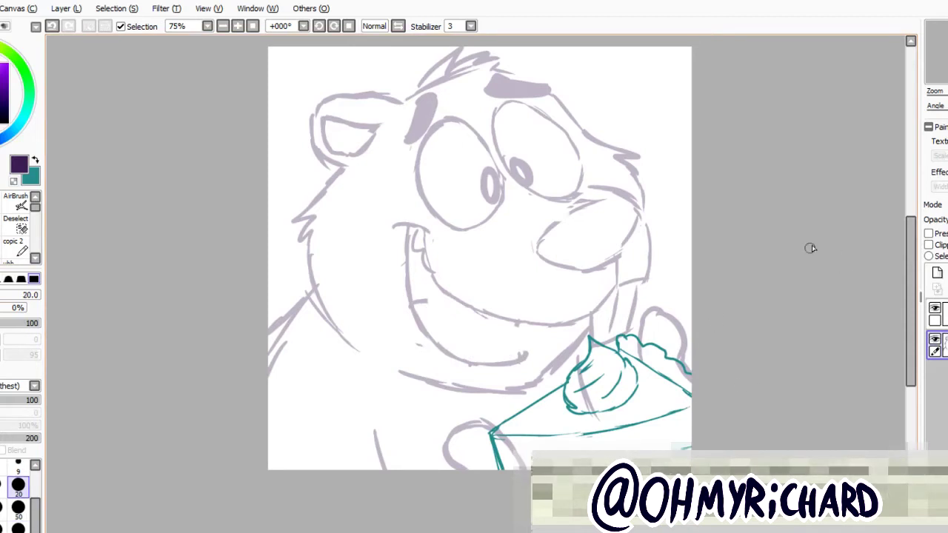
Erase the old lower mouth line and redraw it slightly higher with a new lower tooth.
drag(811, 248, 819, 276)
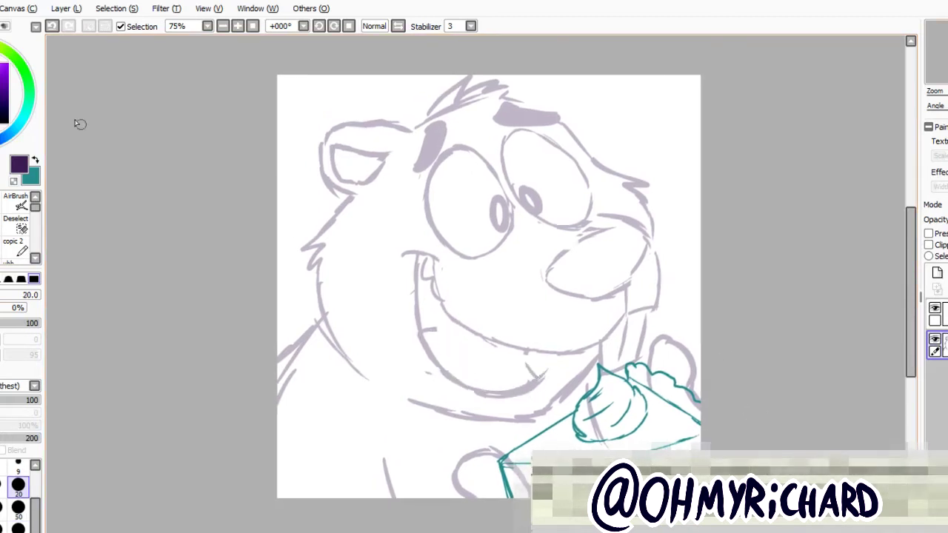
click(18, 504)
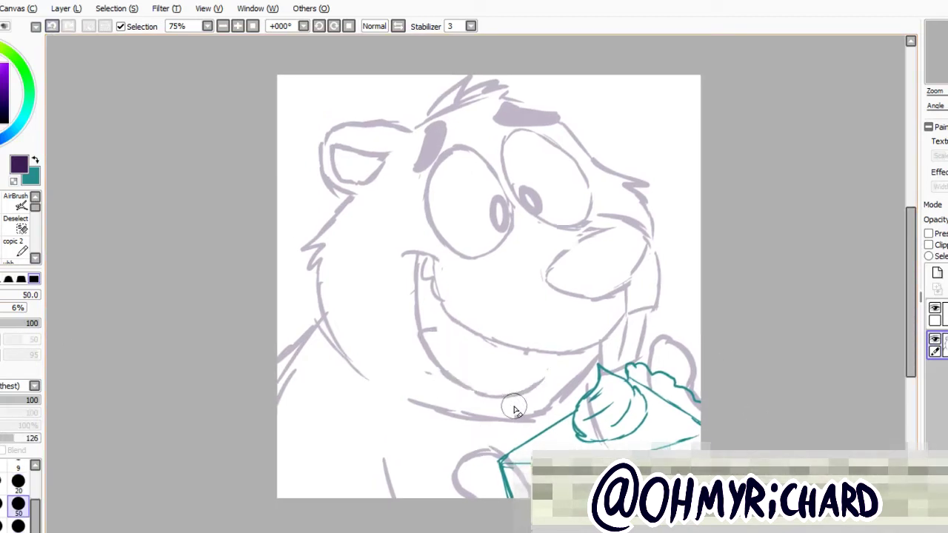
key(e)
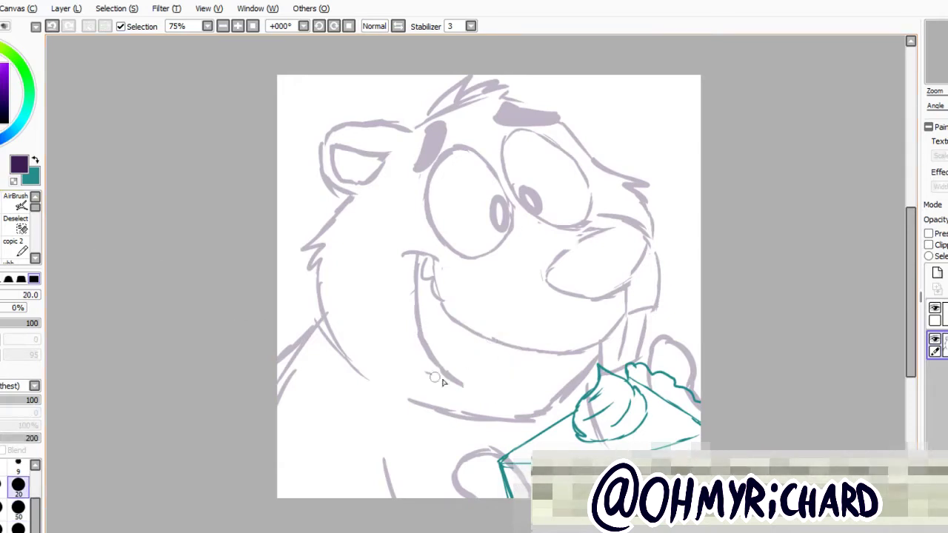
drag(480, 390, 535, 376)
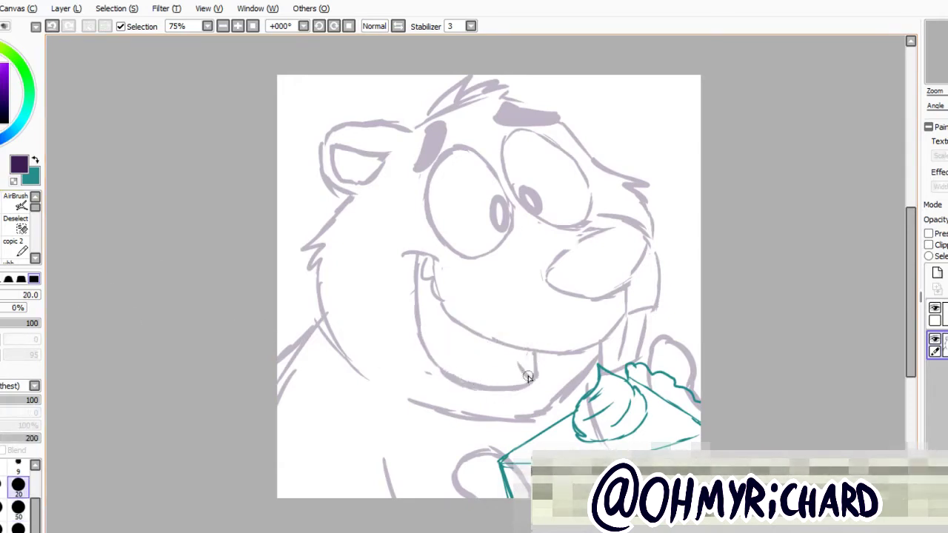
key(ctrl+z)
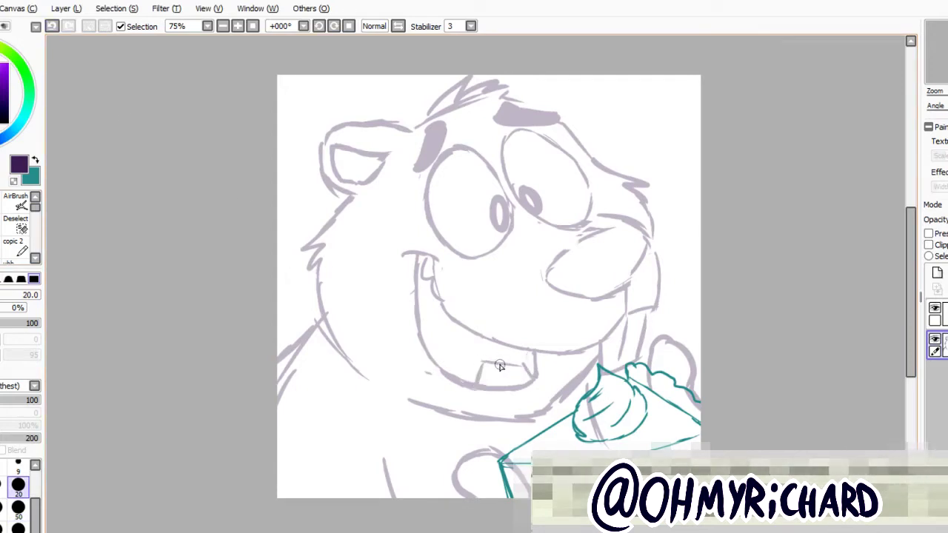
key(ctrl+z)
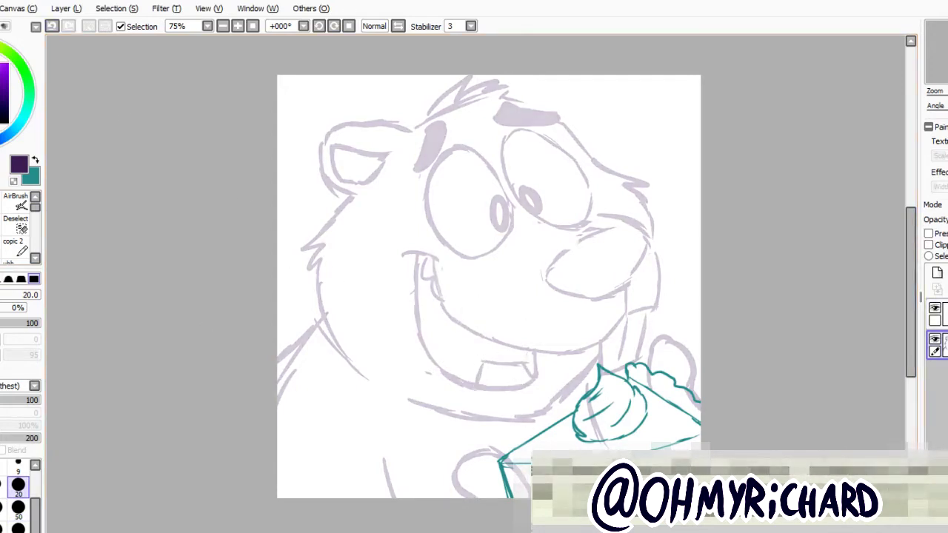
Fade the sketches, add a new top layer, and draw face guide lines, eyes, pupils and nose with a size 10 brush.
click(935, 311)
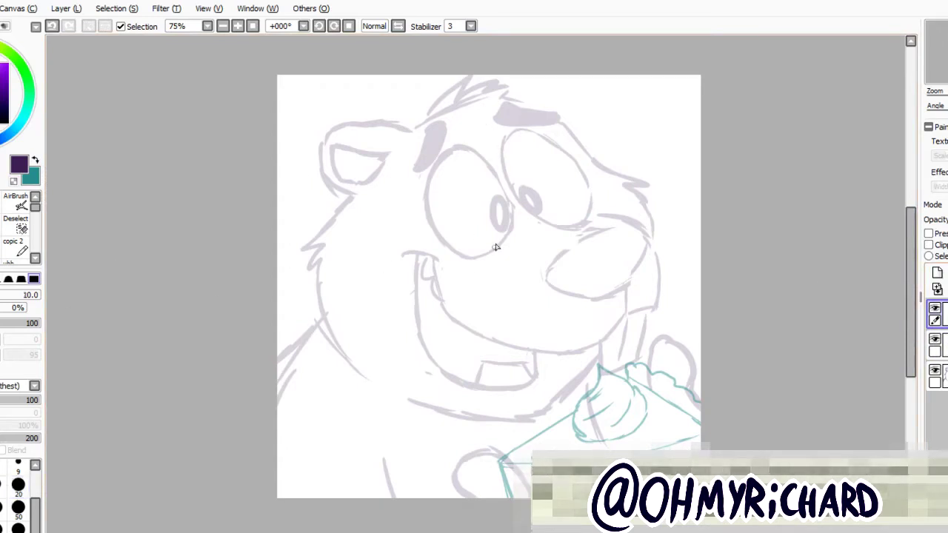
drag(482, 100, 530, 280)
drag(428, 261, 637, 207)
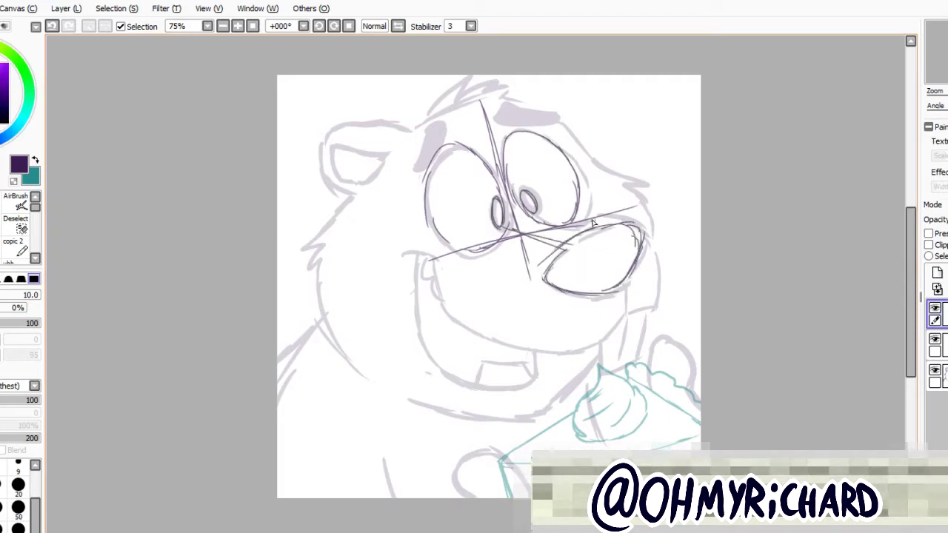
Draw the rounded muzzle with the front teeth beneath it, and erase the overlapping guide lines around the nose bridge.
drag(441, 324, 634, 302)
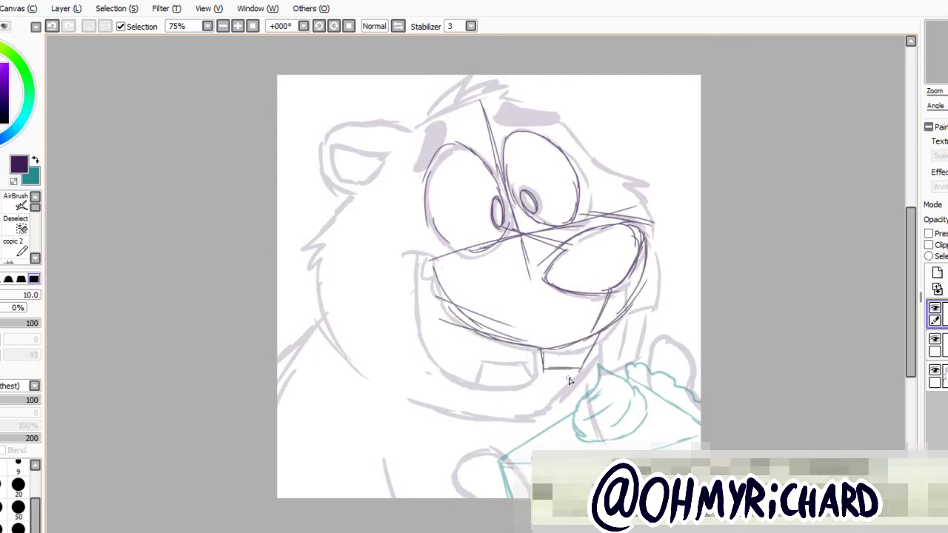
click(51, 25)
click(52, 26)
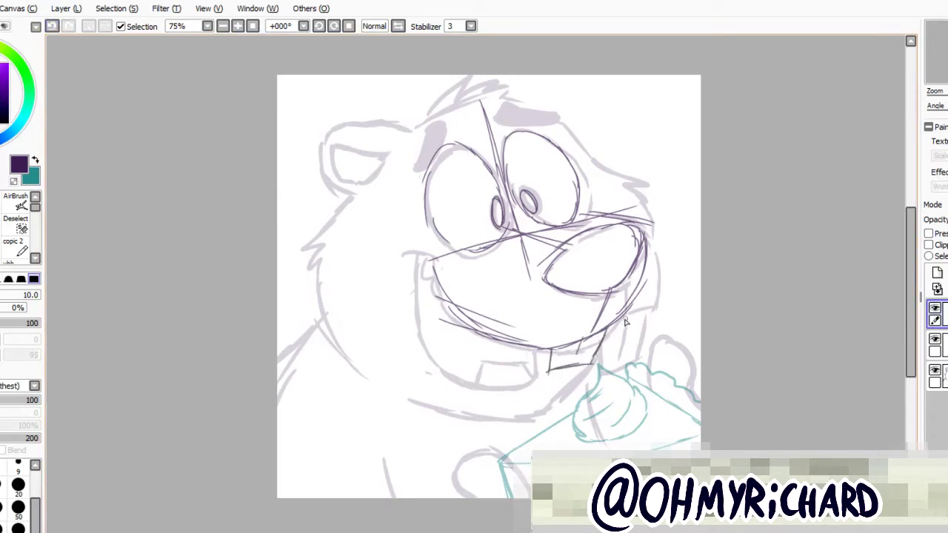
key(e)
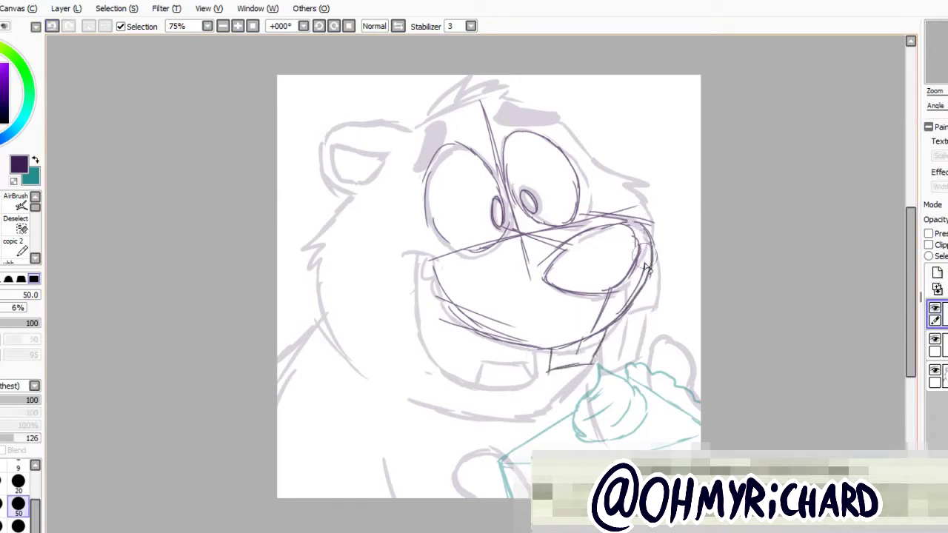
mouse_move(539, 244)
mouse_down()
mouse_move(554, 243)
mouse_move(531, 241)
mouse_up()
Draw the open mouth with its smile corner, lower tooth, cheek-side teeth and tongue.
key(n)
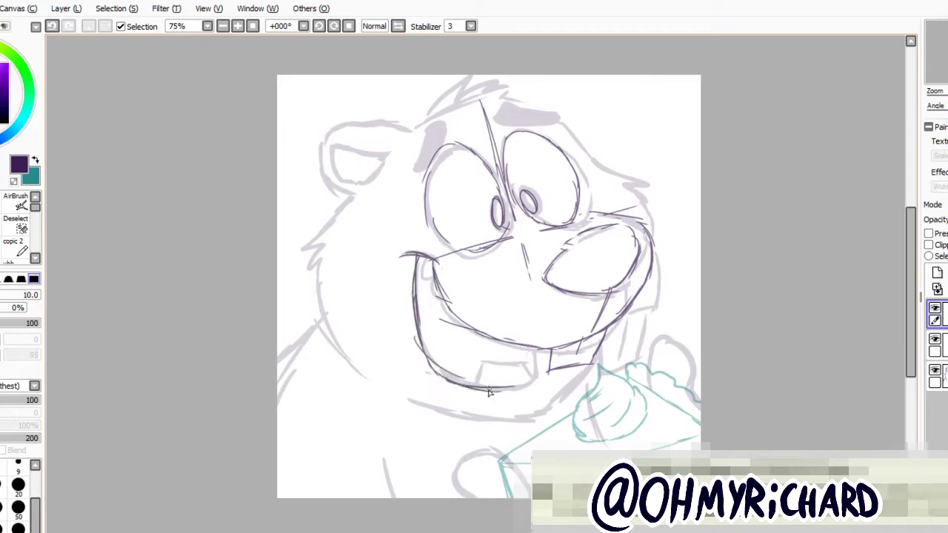
mouse_move(447, 367)
mouse_down()
mouse_move(425, 345)
mouse_move(442, 359)
mouse_move(422, 328)
mouse_move(434, 389)
mouse_move(522, 375)
mouse_move(465, 386)
mouse_move(505, 388)
mouse_move(484, 358)
mouse_move(479, 381)
mouse_move(421, 344)
mouse_up()
drag(469, 384, 469, 365)
drag(470, 365, 520, 361)
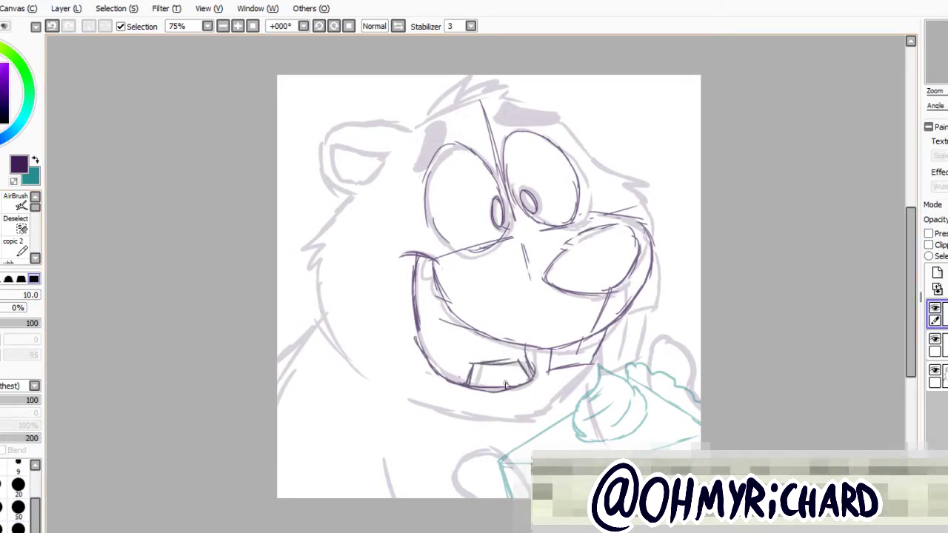
drag(424, 261, 434, 285)
mouse_move(412, 300)
mouse_down()
mouse_move(447, 304)
mouse_move(483, 347)
mouse_up()
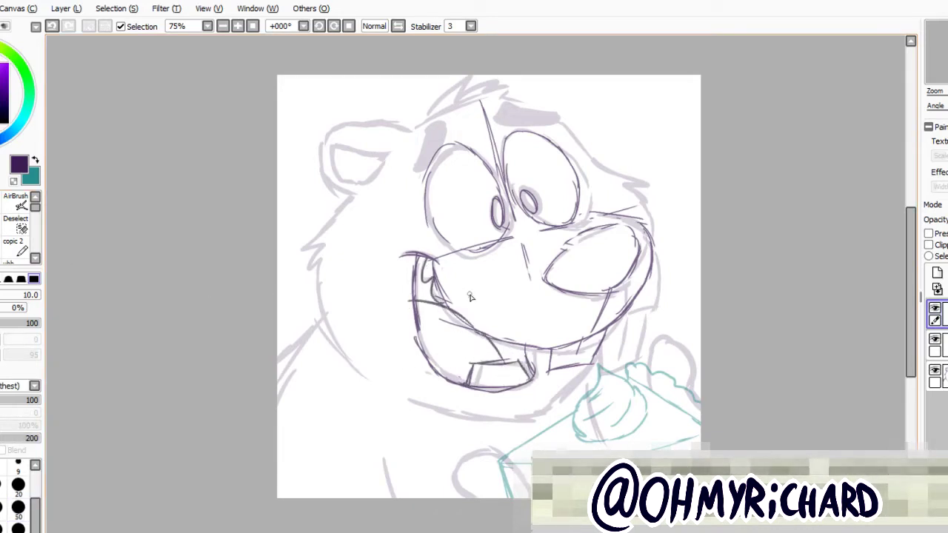
Add three small whisker dots to the muzzle above the front teeth.
click(523, 328)
click(542, 323)
click(546, 331)
Draw the forehead, the furry cheek contours on both sides, the chin line and the shoulder line.
mouse_move(426, 115)
mouse_down()
mouse_move(506, 96)
mouse_move(567, 134)
mouse_up()
mouse_move(345, 194)
mouse_down()
mouse_move(380, 157)
mouse_move(367, 194)
mouse_move(313, 222)
mouse_move(301, 265)
mouse_up()
drag(317, 276, 355, 363)
mouse_move(587, 158)
mouse_down()
mouse_move(641, 179)
mouse_move(649, 220)
mouse_up()
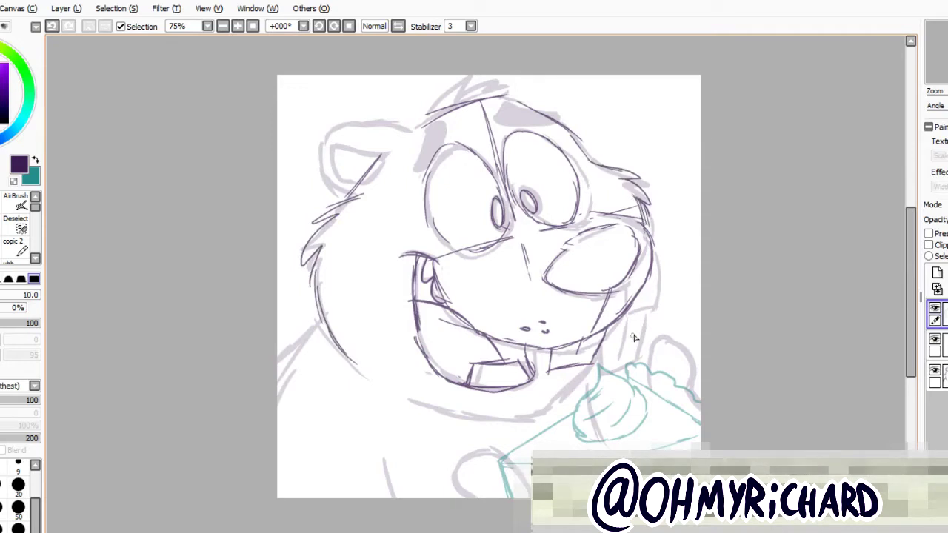
drag(373, 379, 533, 420)
drag(323, 311, 279, 360)
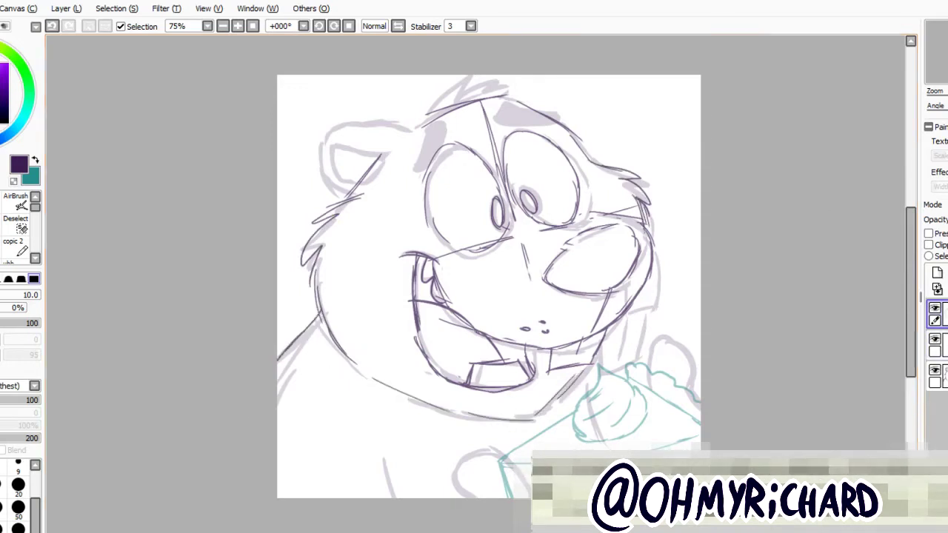
Erase the faded rough-sketch lines around the eyes, muzzle and mouth, and return to the clean line layer.
key(e)
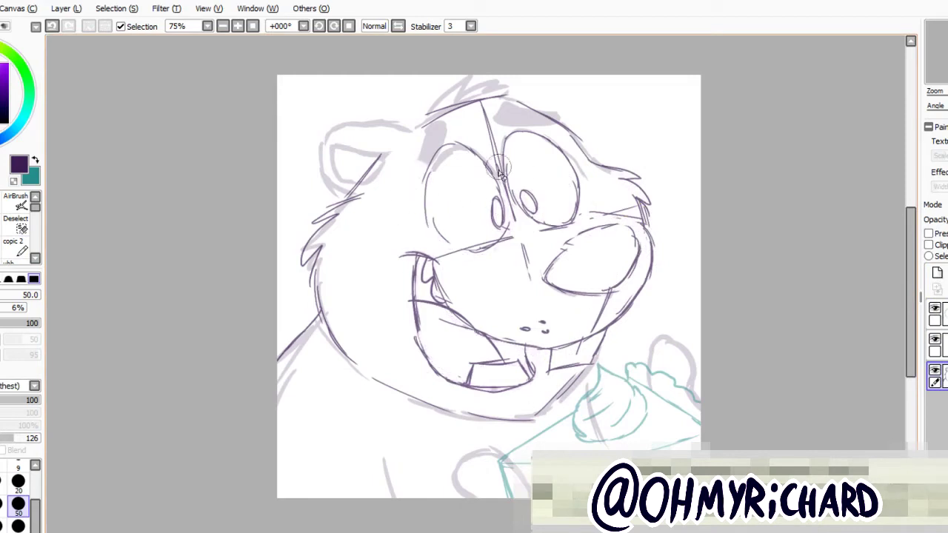
drag(511, 194, 437, 245)
mouse_move(430, 280)
mouse_down()
mouse_move(586, 377)
mouse_move(563, 171)
mouse_move(570, 252)
mouse_move(405, 246)
mouse_up()
click(937, 312)
Draw the hair tuft, eyebrows, outer ears and pupils, and add the upper arm line below the shoulder.
key(e)
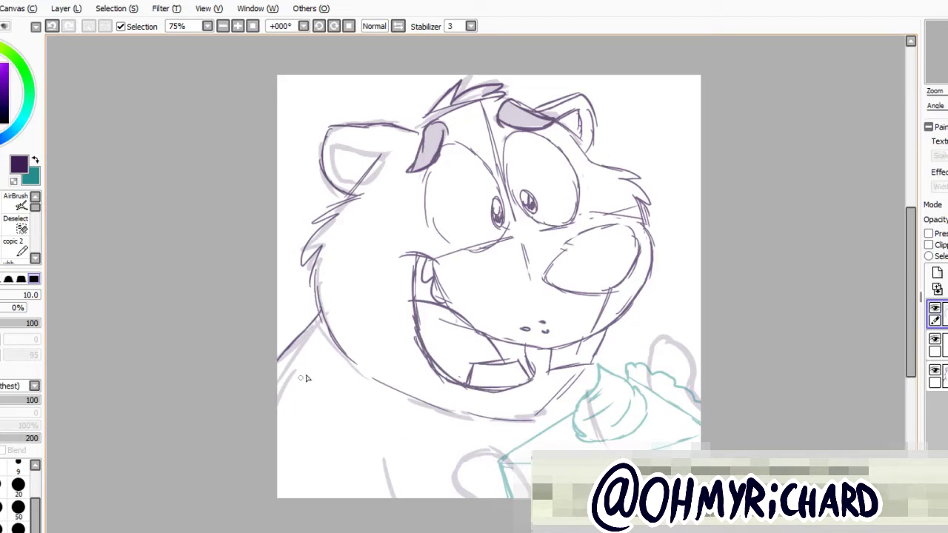
drag(415, 444, 377, 495)
key(ctrl+z)
scroll(273, 311, down, 3)
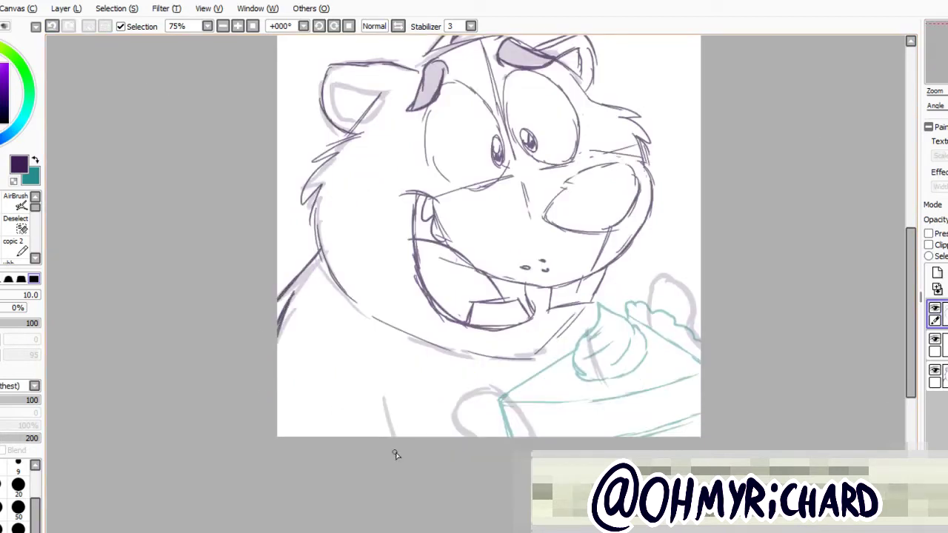
Erase the guide lines crossing the forehead and nose bridge, and outline the inside of the near ear.
key(e)
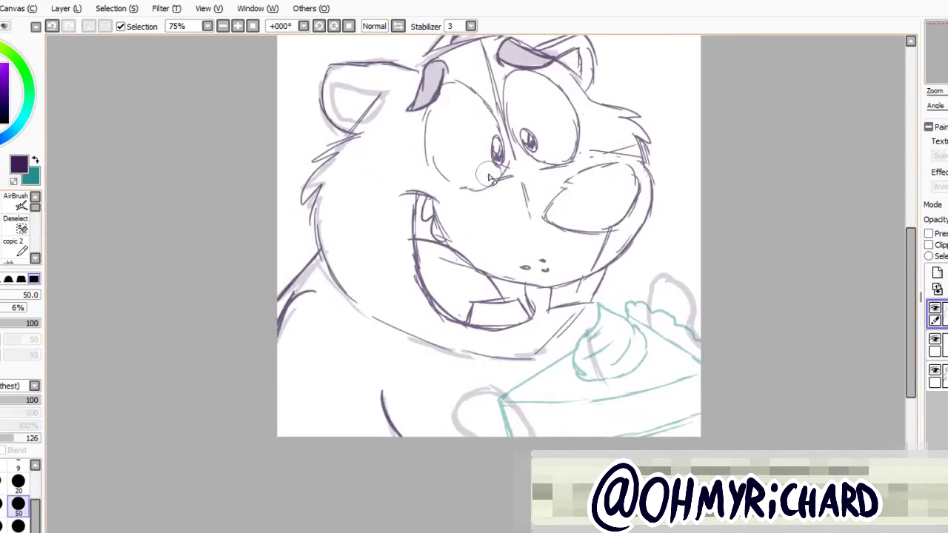
scroll(480, 53, up, 3)
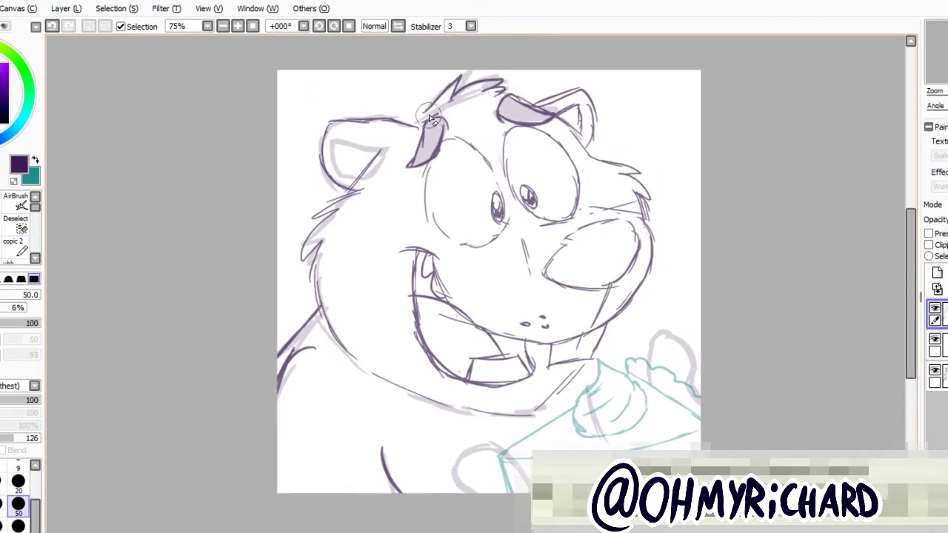
key(e)
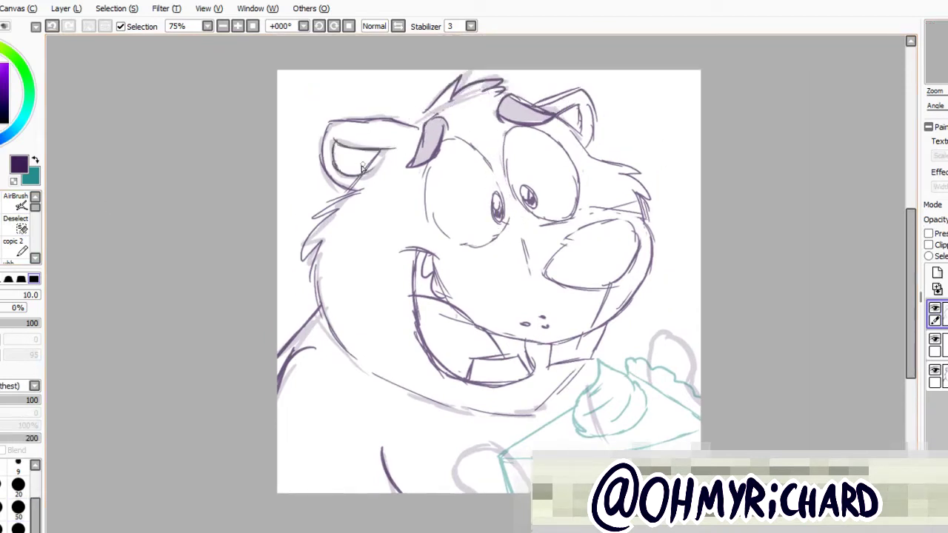
scroll(478, 419, down, 2)
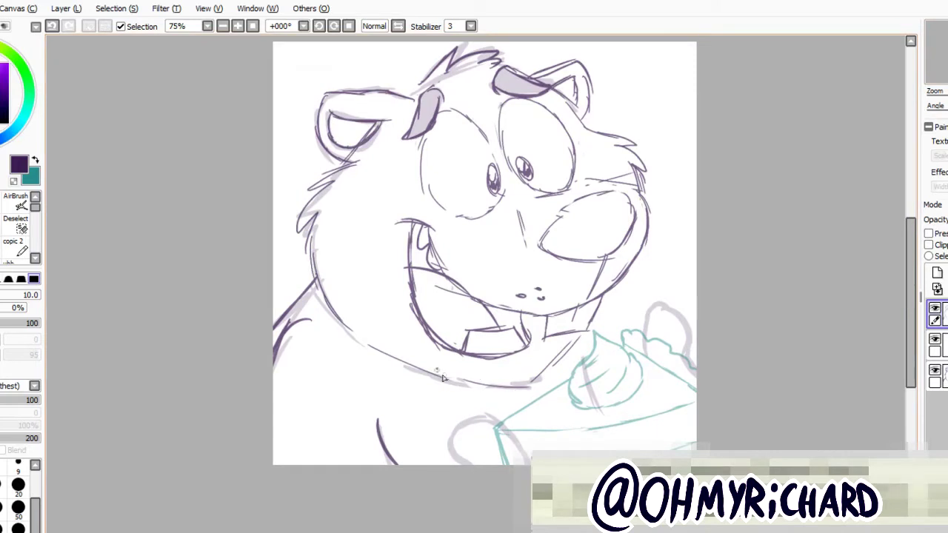
Redraw the chin in a heavier curve and outline the two fingertips gripping the pie slice.
drag(443, 378, 551, 354)
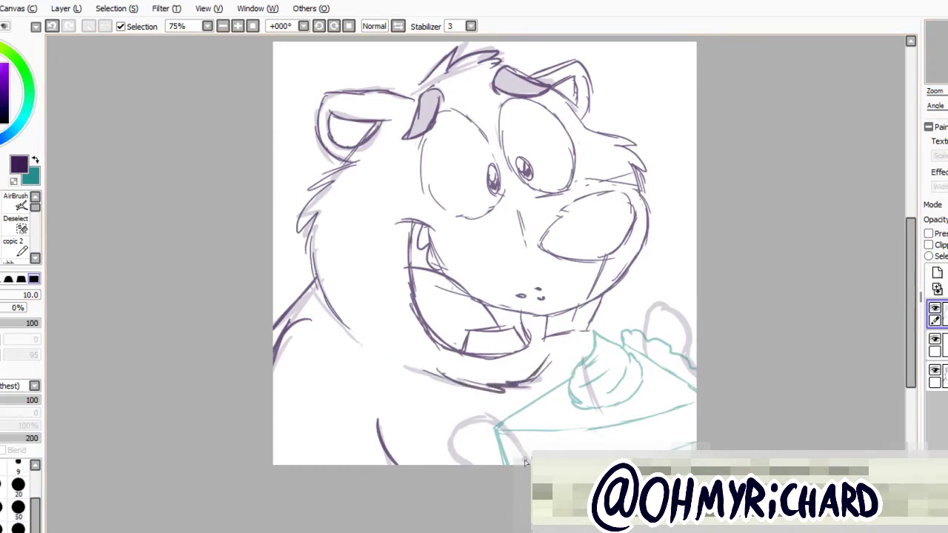
mouse_move(449, 437)
mouse_down()
mouse_move(498, 422)
mouse_move(528, 474)
mouse_up()
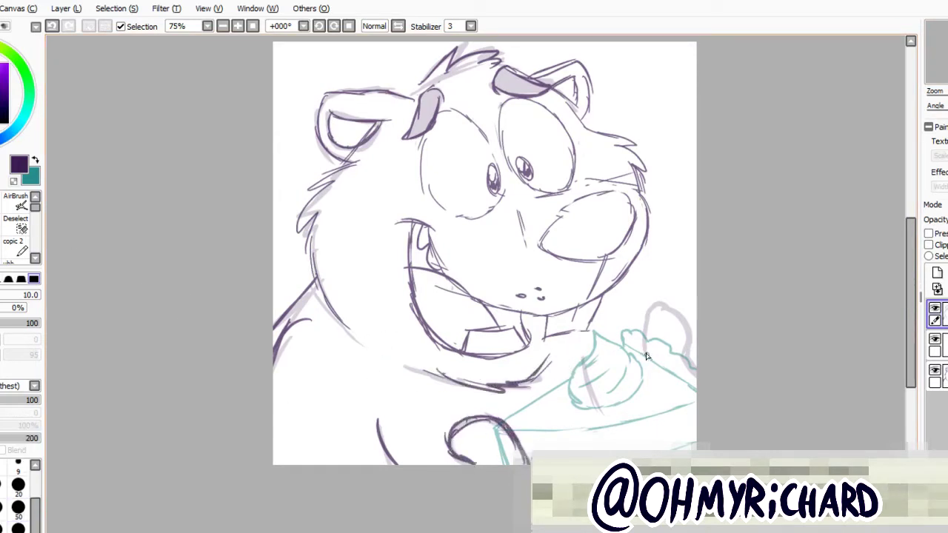
mouse_move(643, 351)
mouse_down()
mouse_move(664, 309)
mouse_move(687, 352)
mouse_up()
click(18, 507)
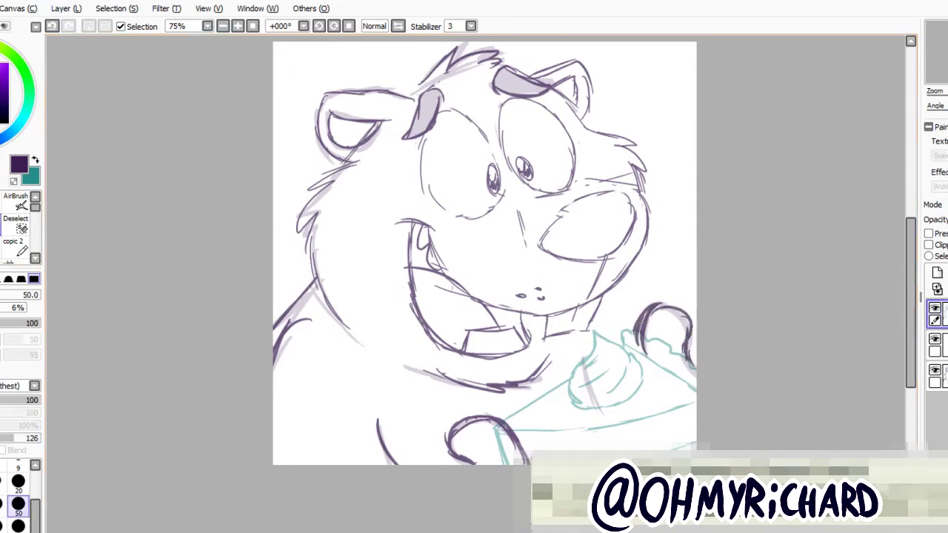
key(ctrl+z)
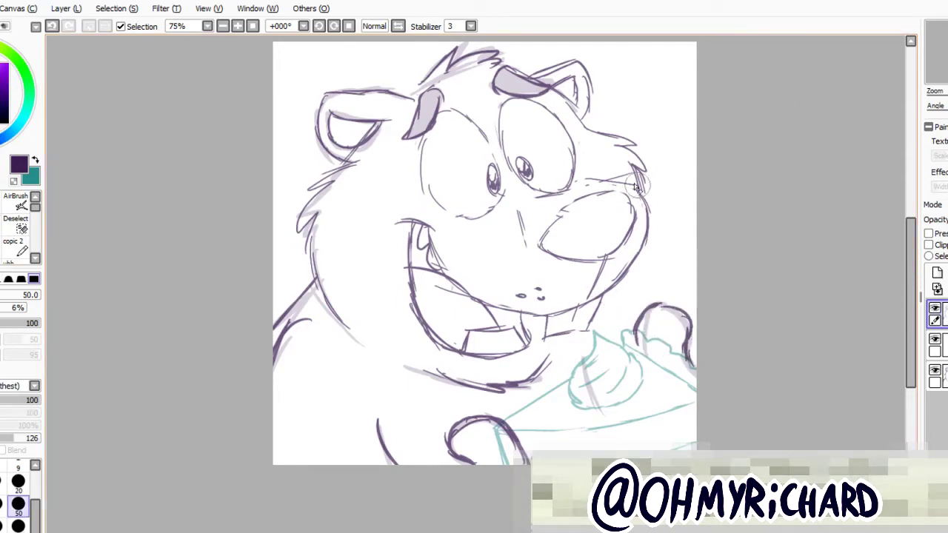
Clean up the mouth edge, lower tooth and tongue, add small side teeth, and draw short neck lines above the pie.
key(n)
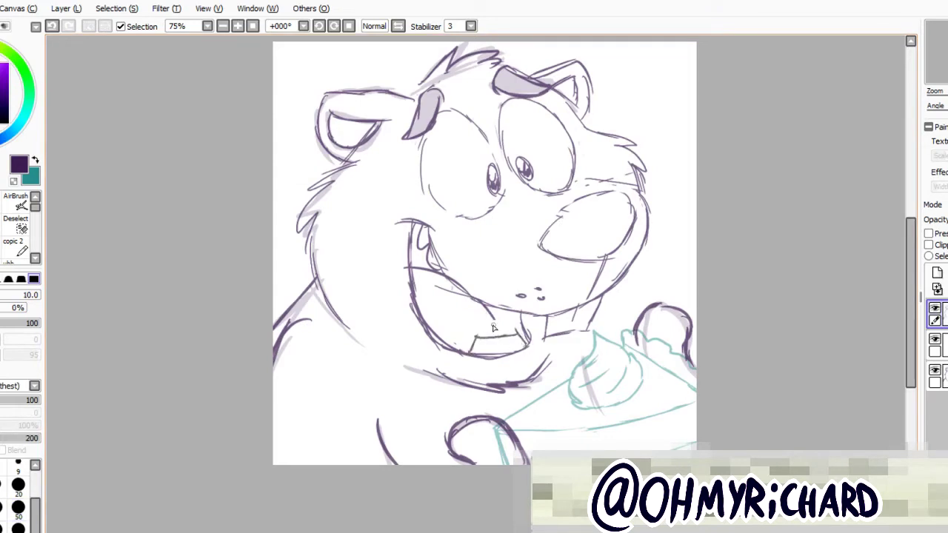
key(b)
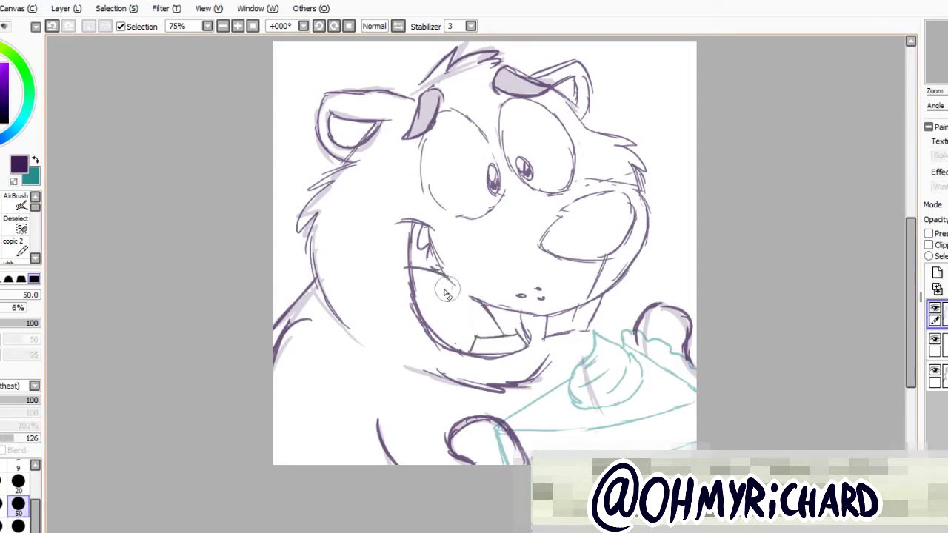
key(n)
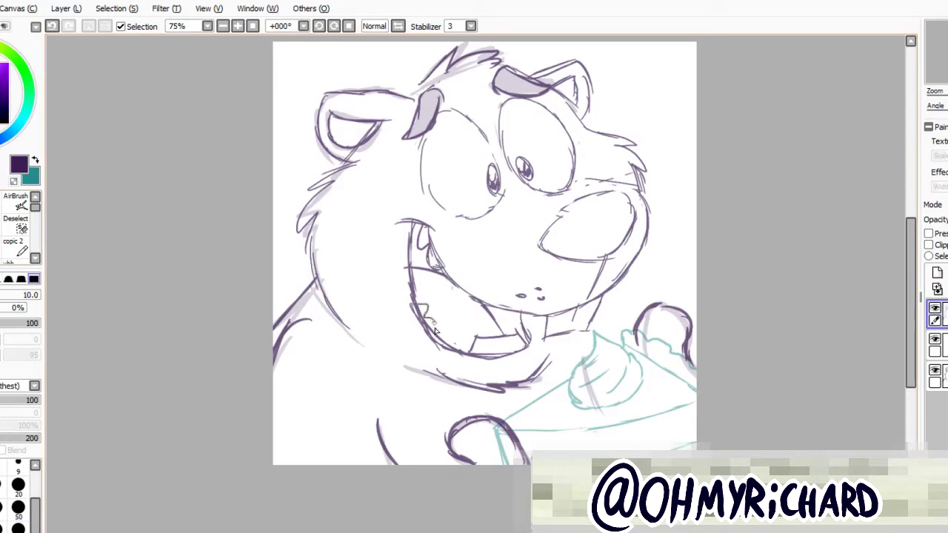
drag(456, 357, 470, 308)
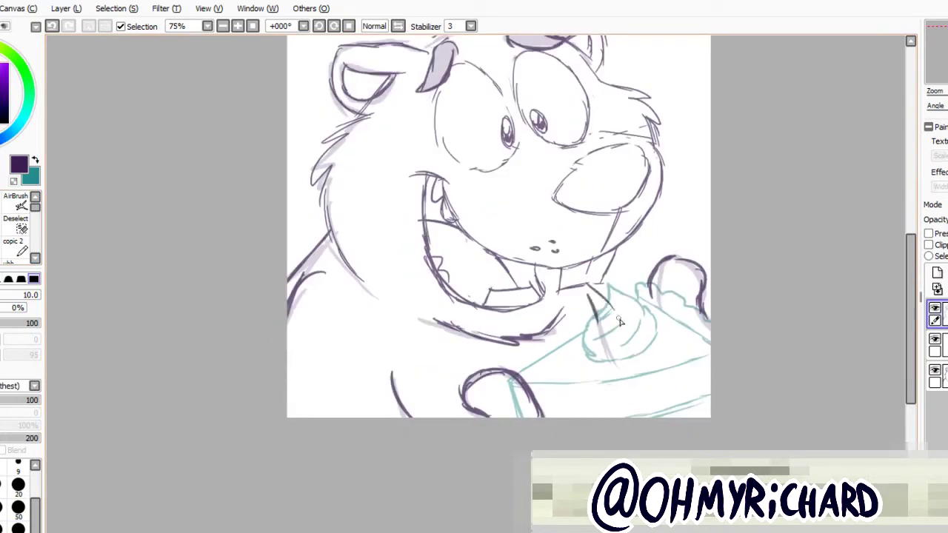
drag(342, 375, 332, 445)
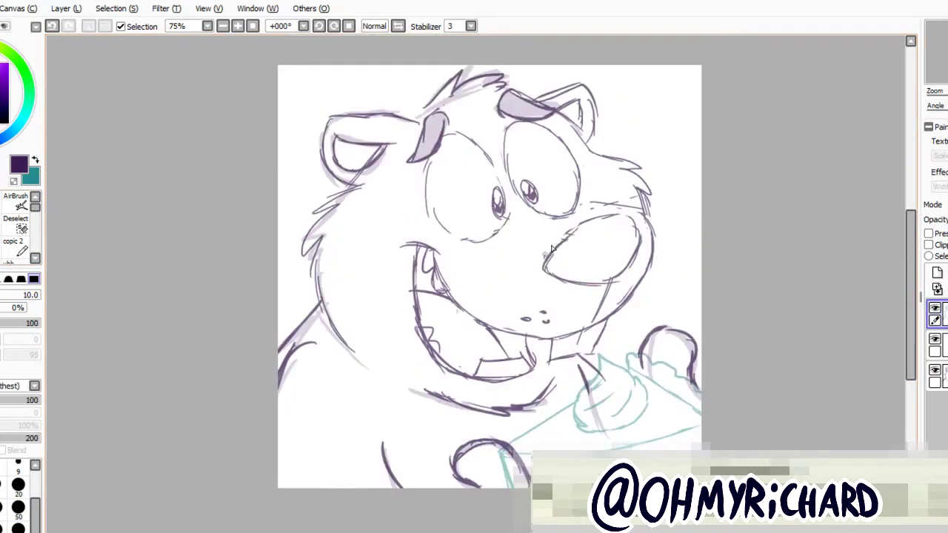
Add a layer beneath the line art, fill it with purple, and hide the faded rough sketch.
click(935, 342)
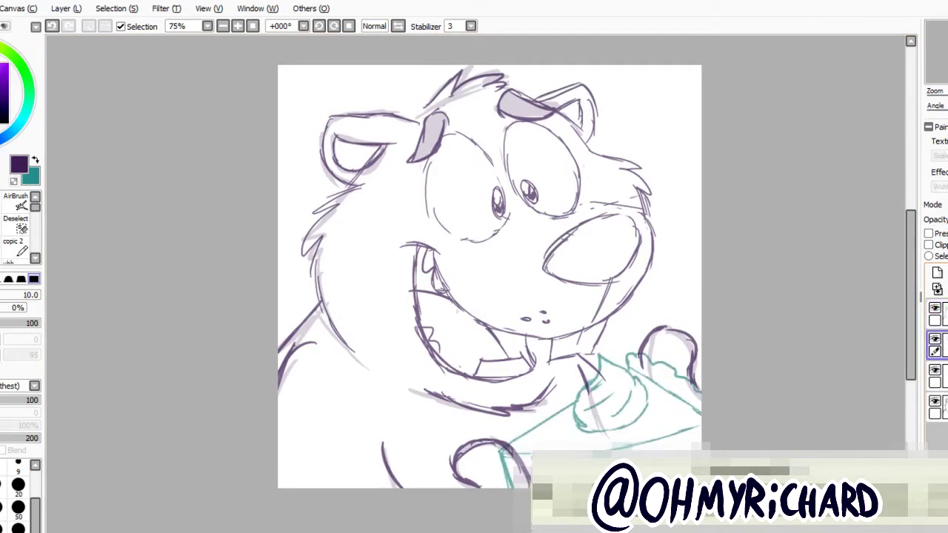
click(937, 376)
click(935, 401)
click(935, 401)
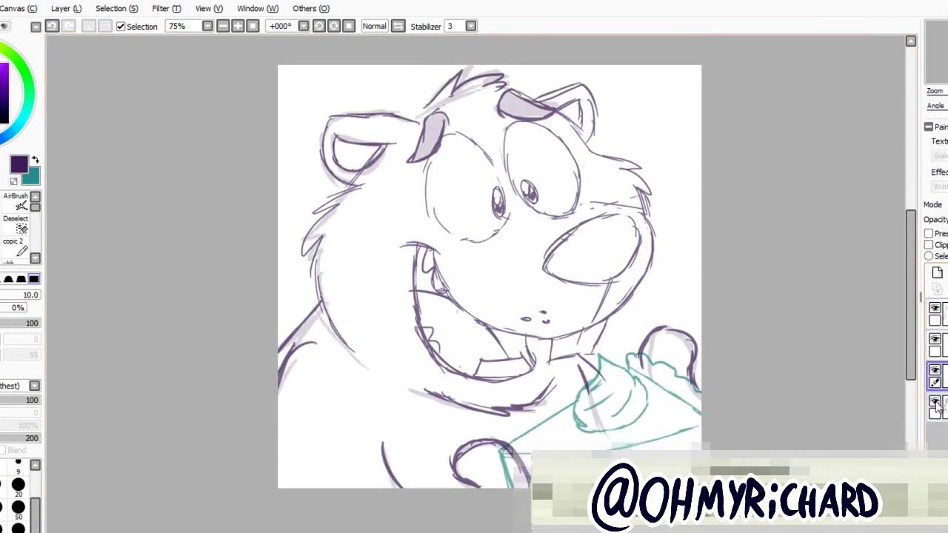
click(935, 400)
click(934, 401)
click(935, 401)
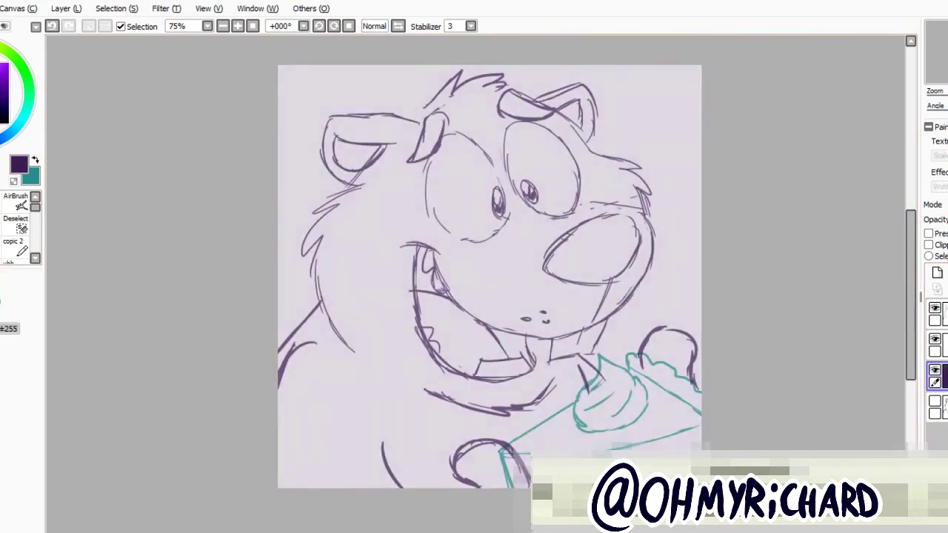
Block in the character and pie slice in white so that only the background around them is purple.
click(18, 504)
mouse_move(340, 300)
mouse_down()
mouse_move(264, 469)
mouse_move(522, 494)
mouse_up()
mouse_move(663, 363)
mouse_down()
mouse_move(696, 412)
mouse_move(640, 365)
mouse_move(594, 404)
mouse_move(572, 354)
mouse_move(585, 350)
mouse_move(622, 296)
mouse_move(637, 219)
mouse_move(608, 226)
mouse_move(644, 192)
mouse_move(628, 168)
mouse_move(588, 160)
mouse_move(580, 112)
mouse_move(557, 117)
mouse_move(485, 91)
mouse_move(431, 124)
mouse_move(482, 126)
mouse_move(455, 94)
mouse_move(406, 140)
mouse_move(335, 126)
mouse_move(337, 157)
mouse_move(306, 246)
mouse_move(333, 228)
mouse_move(330, 329)
mouse_up()
mouse_move(577, 396)
mouse_down()
mouse_move(683, 421)
mouse_move(439, 475)
mouse_move(340, 334)
mouse_move(404, 134)
mouse_move(506, 113)
mouse_move(560, 137)
mouse_move(626, 237)
mouse_move(569, 372)
mouse_move(622, 408)
mouse_move(385, 186)
mouse_move(457, 141)
mouse_move(571, 148)
mouse_move(638, 411)
mouse_move(603, 433)
mouse_move(408, 422)
mouse_move(409, 254)
mouse_move(442, 404)
mouse_move(507, 424)
mouse_move(570, 219)
mouse_up()
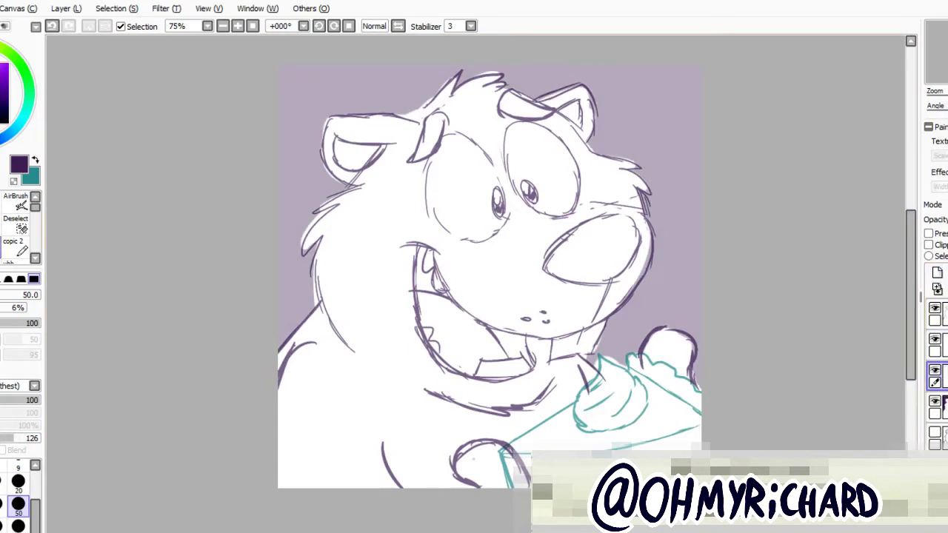
Outline the muzzle and mouth patch in light grey and fill the enclosed area with the same tone.
key(e)
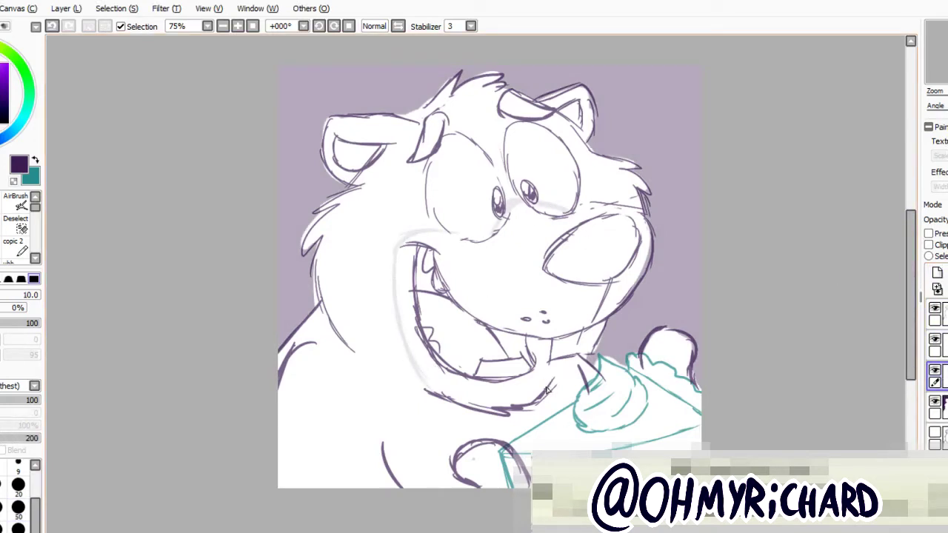
drag(548, 391, 577, 320)
click(18, 485)
drag(444, 387, 554, 350)
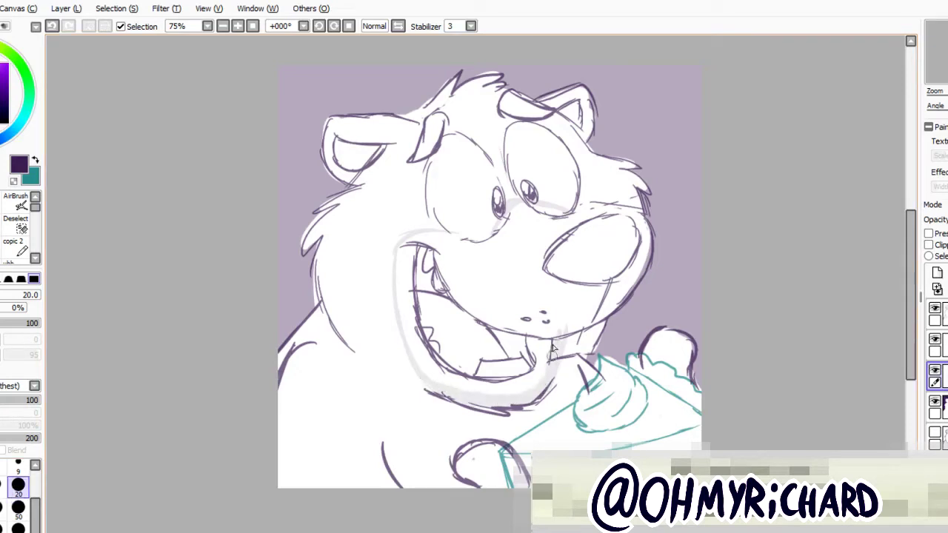
mouse_move(503, 234)
mouse_down()
mouse_move(444, 237)
mouse_move(406, 336)
mouse_move(423, 379)
mouse_up()
drag(547, 339, 637, 283)
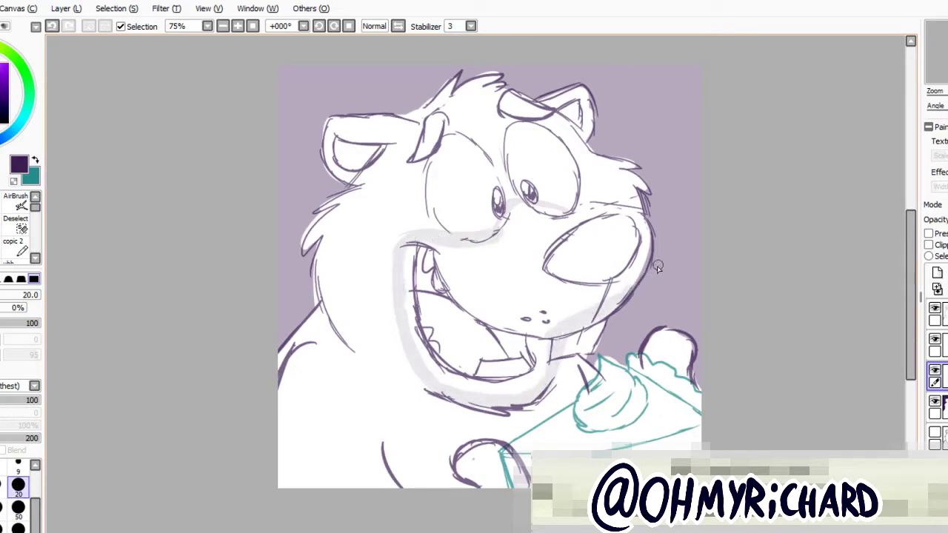
drag(581, 206, 644, 214)
click(489, 267)
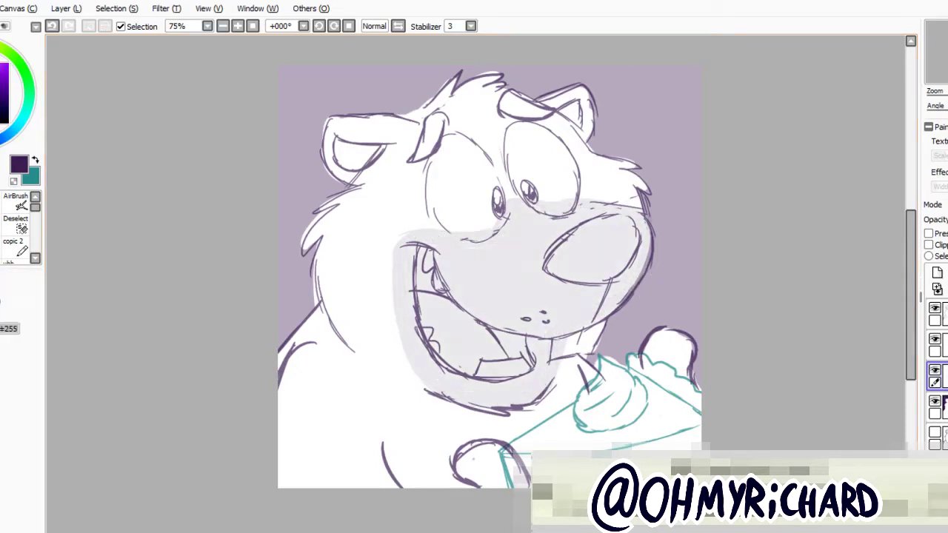
Shade both eyebrows and the insides of both ears in light grey.
click(18, 482)
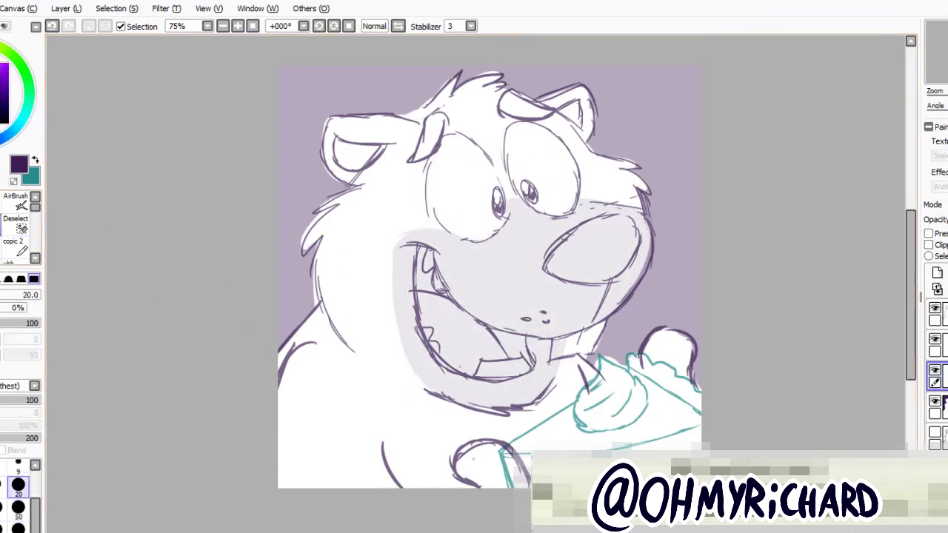
drag(415, 159, 441, 120)
drag(504, 104, 548, 111)
drag(337, 160, 378, 154)
drag(559, 107, 574, 113)
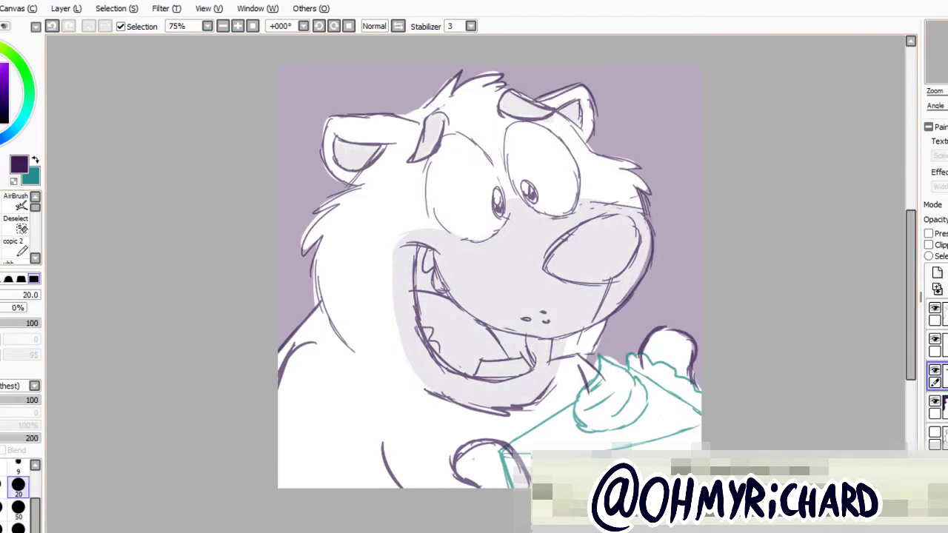
Shade the chest patch below the chin and behind the pie slice in light grey.
scroll(360, 422, down, 3)
mouse_move(363, 419)
mouse_down()
mouse_move(511, 377)
mouse_move(615, 333)
mouse_up()
mouse_move(392, 415)
mouse_down()
mouse_move(429, 381)
mouse_move(468, 370)
mouse_up()
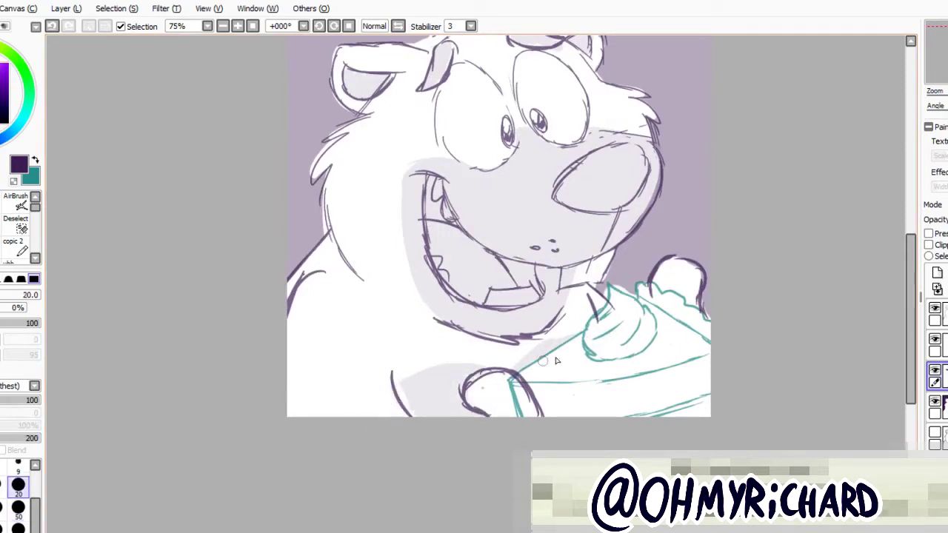
Shade the eyebrows, nose and inside of the mouth in a darker purple-grey tone.
scroll(941, 222, up, 2)
mouse_move(449, 134)
mouse_down()
mouse_move(455, 84)
mouse_move(465, 101)
mouse_up()
mouse_move(592, 215)
mouse_down()
mouse_move(628, 235)
mouse_move(637, 213)
mouse_up()
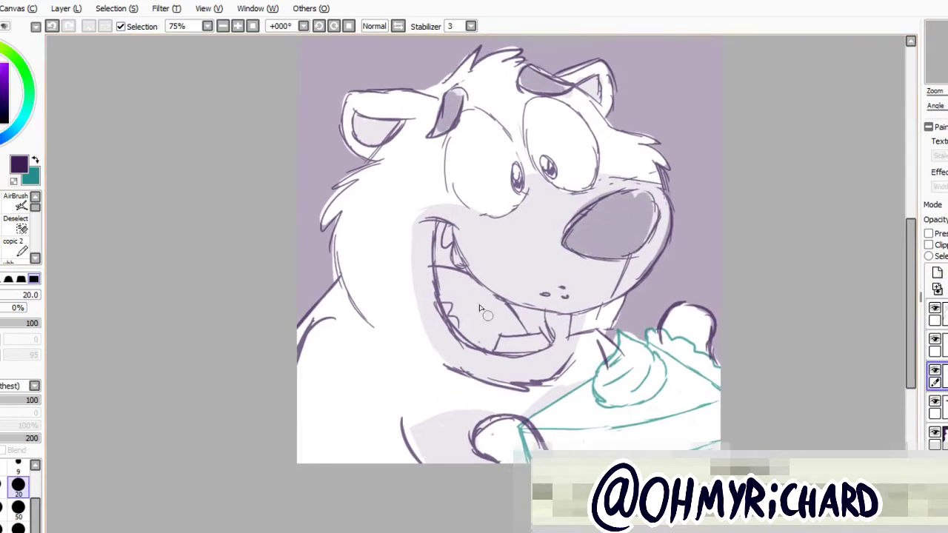
mouse_move(437, 222)
mouse_down()
mouse_move(465, 306)
mouse_move(488, 302)
mouse_move(536, 321)
mouse_move(457, 318)
mouse_move(479, 330)
mouse_move(545, 328)
mouse_move(483, 287)
mouse_move(446, 242)
mouse_move(457, 256)
mouse_move(442, 309)
mouse_move(541, 340)
mouse_up()
Clean the dark mouth shading off the upper, lower and side teeth so that they are white.
key(bracketright)
key(bracketright)
key(bracketright)
key(bracketright)
key(bracketright)
key(e)
drag(450, 235, 466, 260)
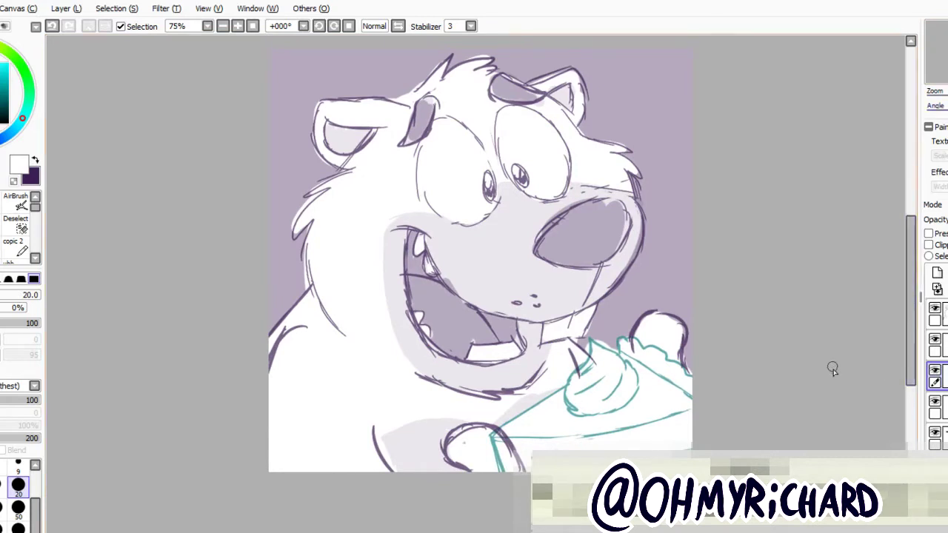
Combine the shaded sketch into one faded layer and place an empty layer above it for inking in dark purple.
click(945, 313)
key(x)
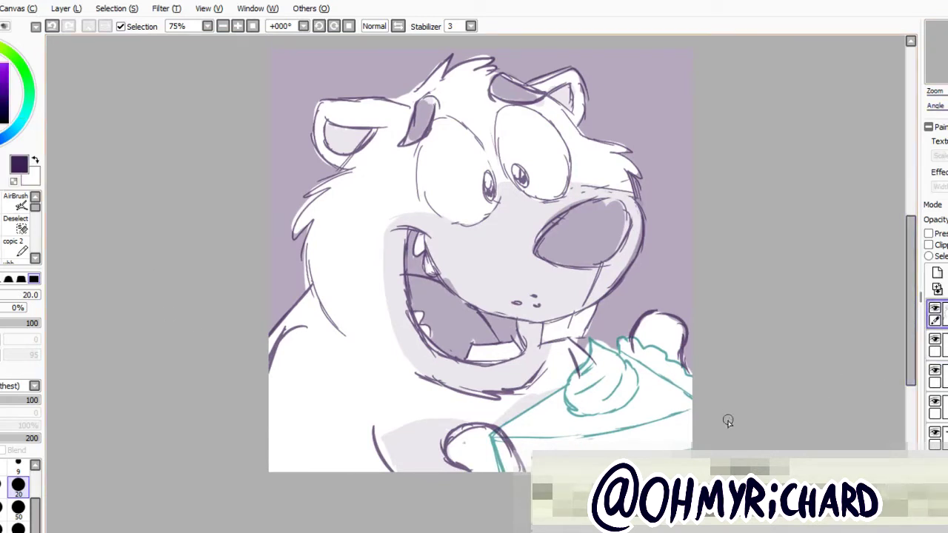
drag(474, 267, 403, 294)
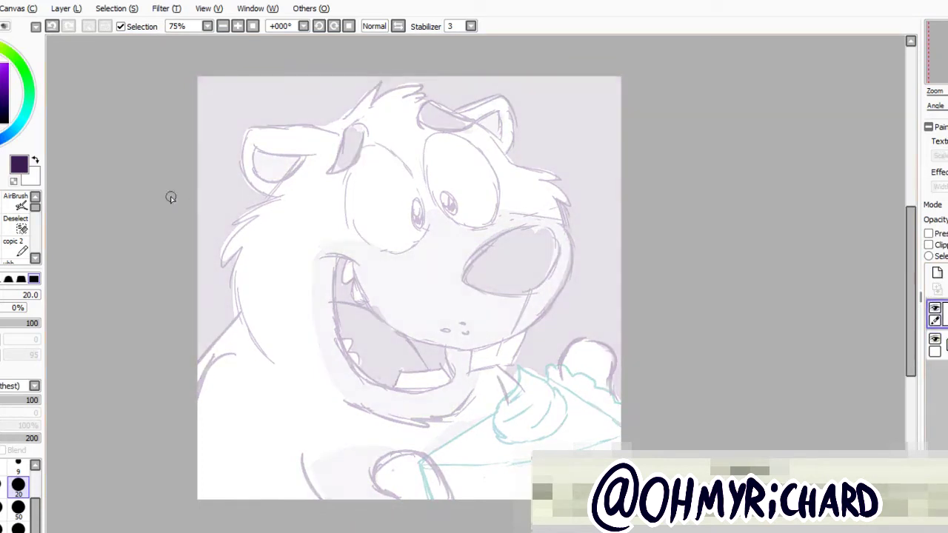
Set the stroke stabilizer to 15.
scroll(210, 74, up, 1)
click(470, 26)
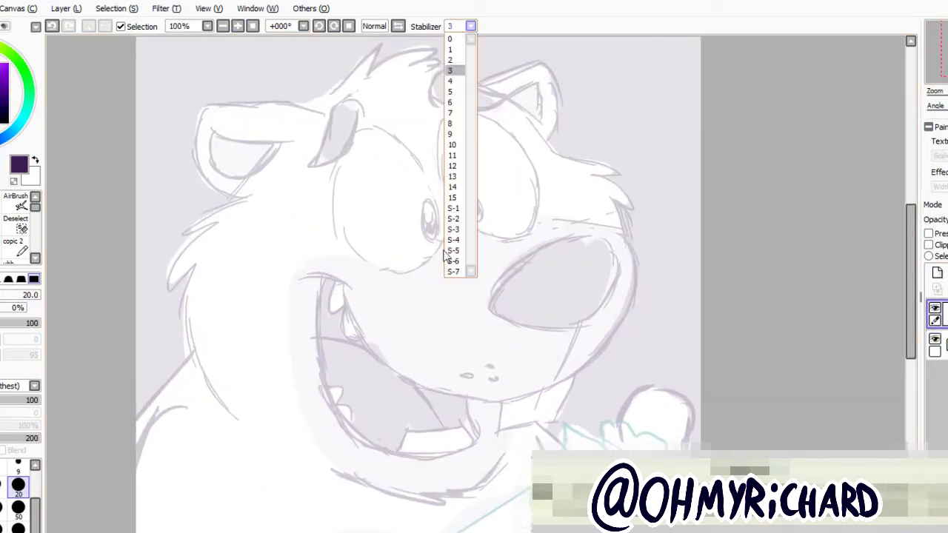
click(453, 257)
drag(359, 140, 364, 261)
key(ctrl+z)
drag(360, 139, 368, 263)
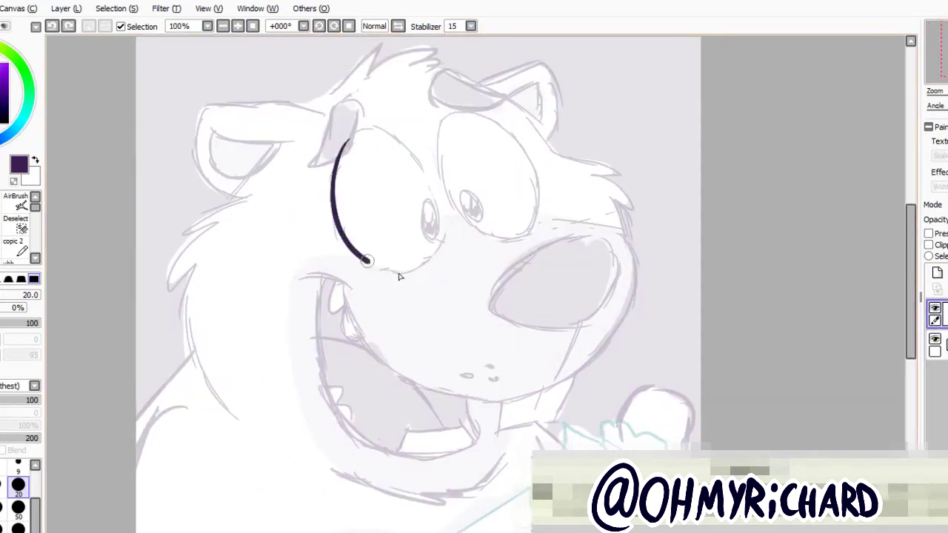
key(ctrl+z)
mouse_move(356, 168)
mouse_down()
mouse_move(406, 277)
mouse_move(347, 159)
mouse_move(434, 205)
mouse_up()
key(ctrl+z)
key(ctrl+z)
drag(356, 152, 434, 212)
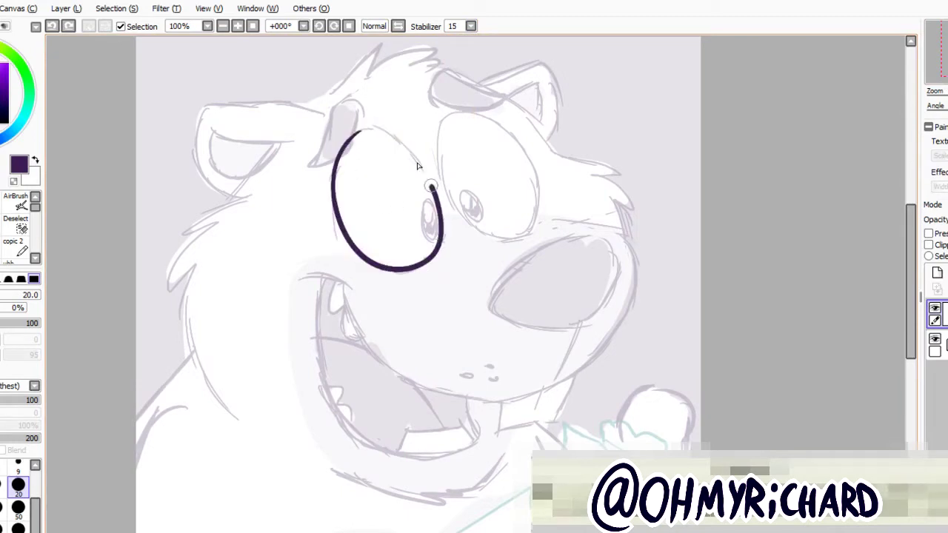
key(ctrl+z)
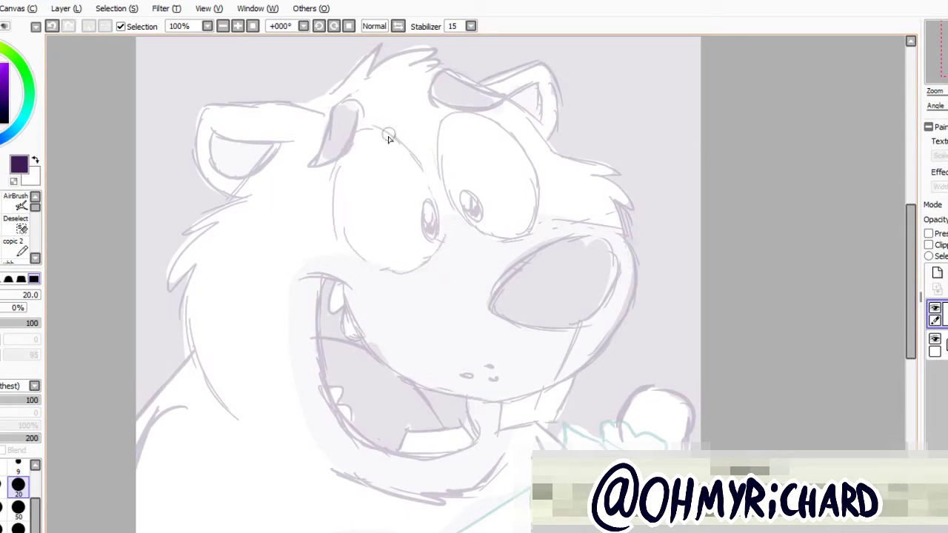
key(ctrl+z)
Ink closed egg-shaped outlines around both eyes in dark purple with the size 20 brush.
mouse_move(381, 128)
mouse_down()
mouse_move(432, 248)
mouse_move(348, 141)
mouse_move(384, 268)
mouse_move(361, 140)
mouse_move(438, 238)
mouse_move(382, 126)
mouse_up()
key(ctrl+z)
key(ctrl+z)
key(ctrl+z)
key(ctrl+z)
mouse_move(450, 112)
mouse_down()
mouse_move(441, 219)
mouse_move(461, 112)
mouse_up()
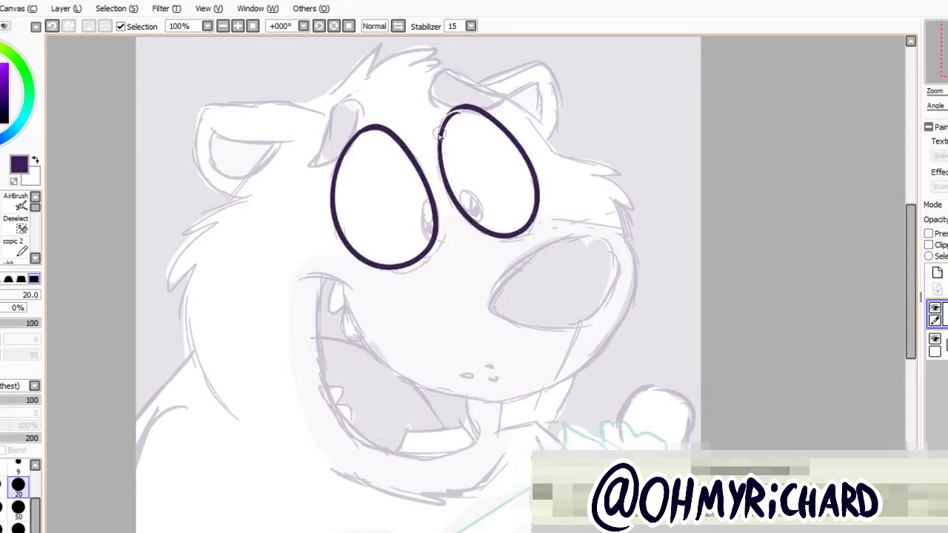
key(ctrl+z)
key(b)
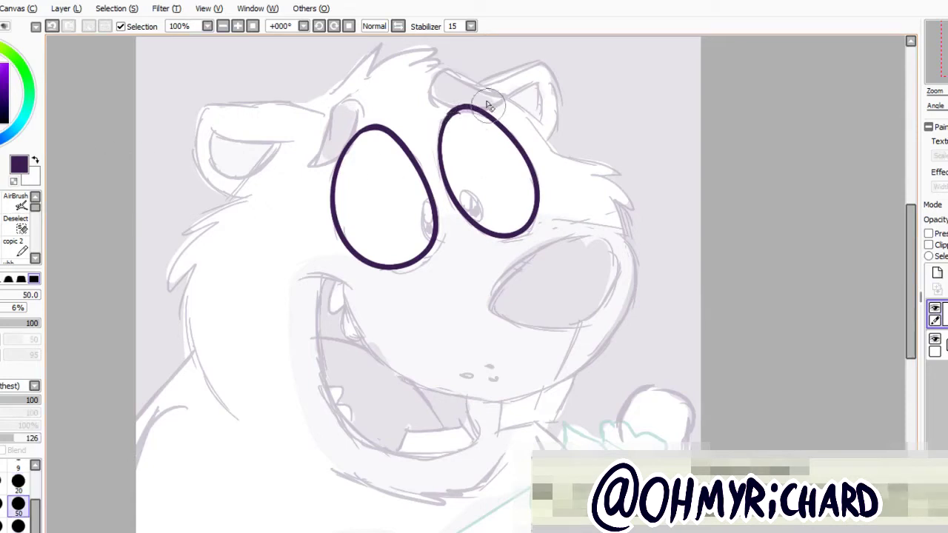
Hide the existing eye inking and ink the left eye's egg-shaped outline again on a new layer.
click(935, 309)
click(937, 272)
key(n)
mouse_move(381, 132)
mouse_down()
mouse_move(367, 133)
mouse_move(343, 246)
mouse_move(363, 270)
mouse_move(375, 129)
mouse_up()
key(ctrl+z)
key(ctrl+z)
key(ctrl+z)
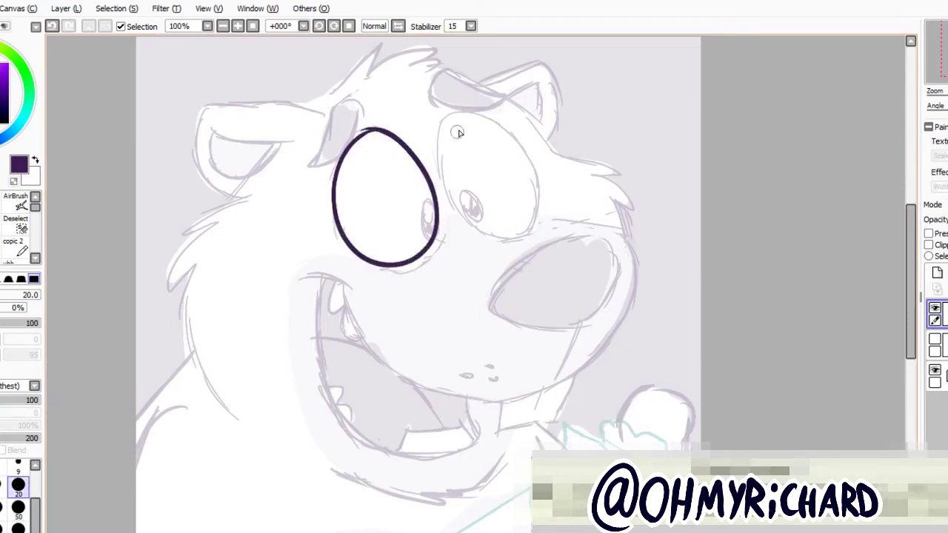
Ink the right eye's outline and shift both eye outlines slightly right and down over the sketch.
drag(457, 132, 454, 141)
key(ctrl+z)
key(ctrl+z)
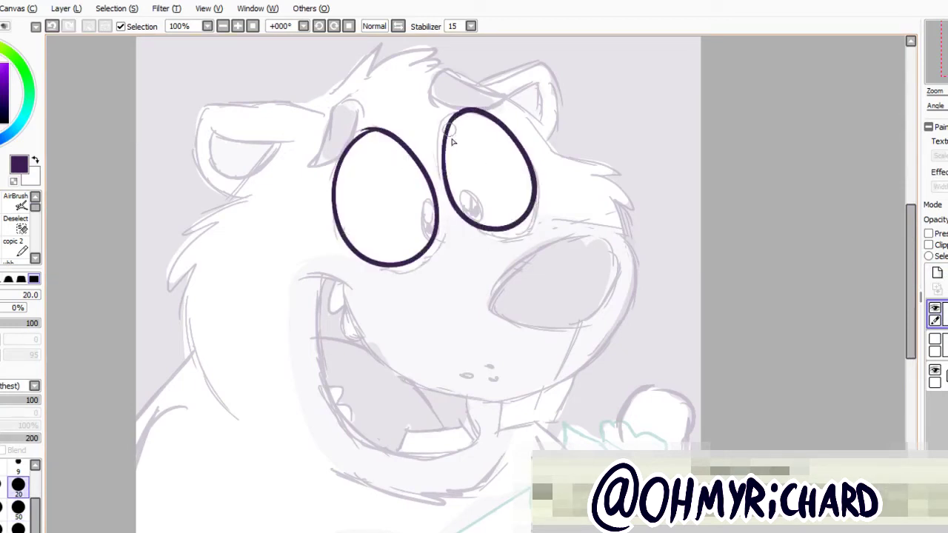
key(ctrl)
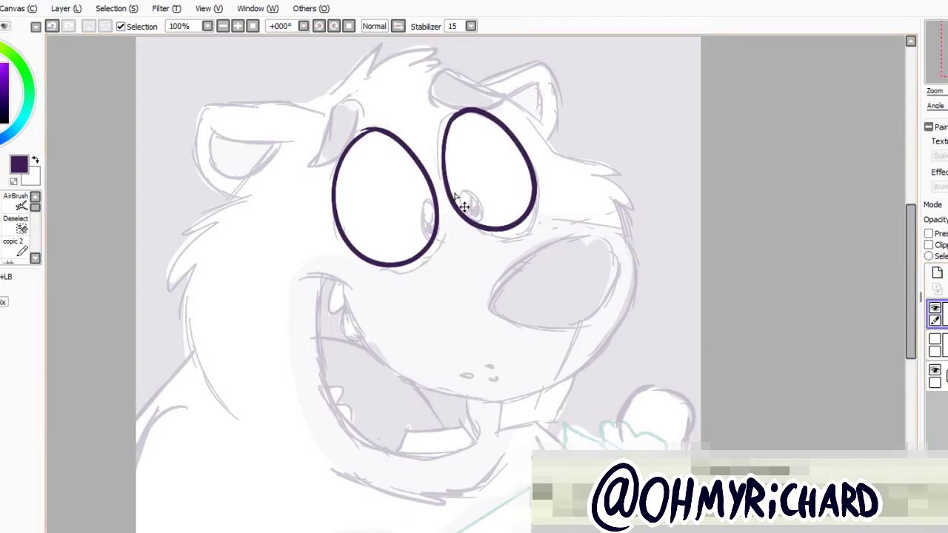
drag(457, 201, 465, 202)
key(ctrl)
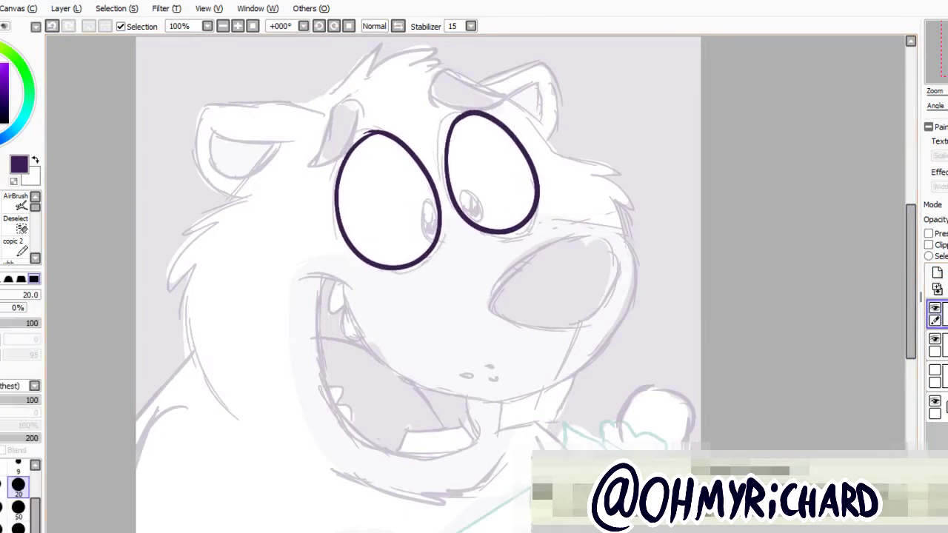
key(ctrl+z)
drag(320, 167, 354, 110)
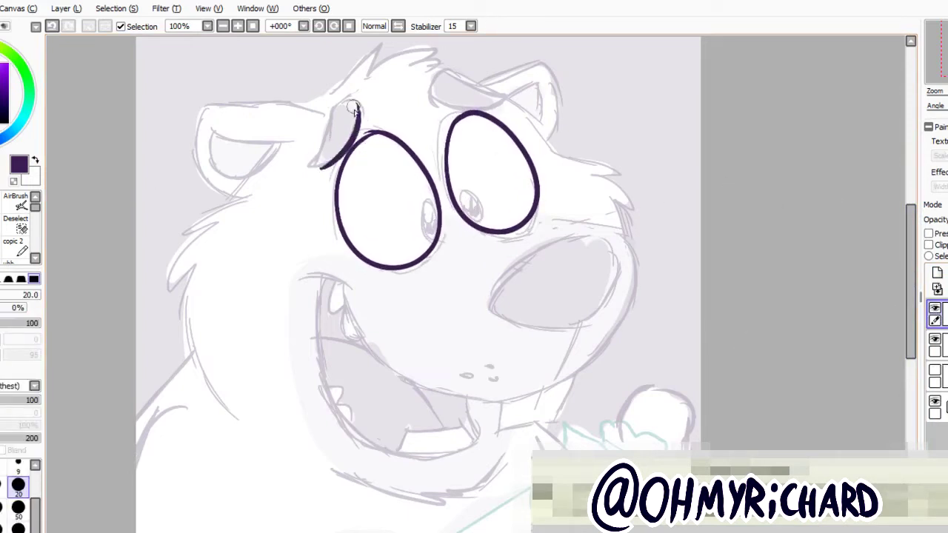
drag(431, 96, 510, 108)
key(ctrl+z)
key(ctrl+z)
key(ctrl+z)
key(ctrl)
Ink both eyebrows as closed teardrop outlines tapering toward the outer sides of the face, on a layer separate from the eyes.
drag(322, 168, 362, 109)
drag(444, 94, 511, 107)
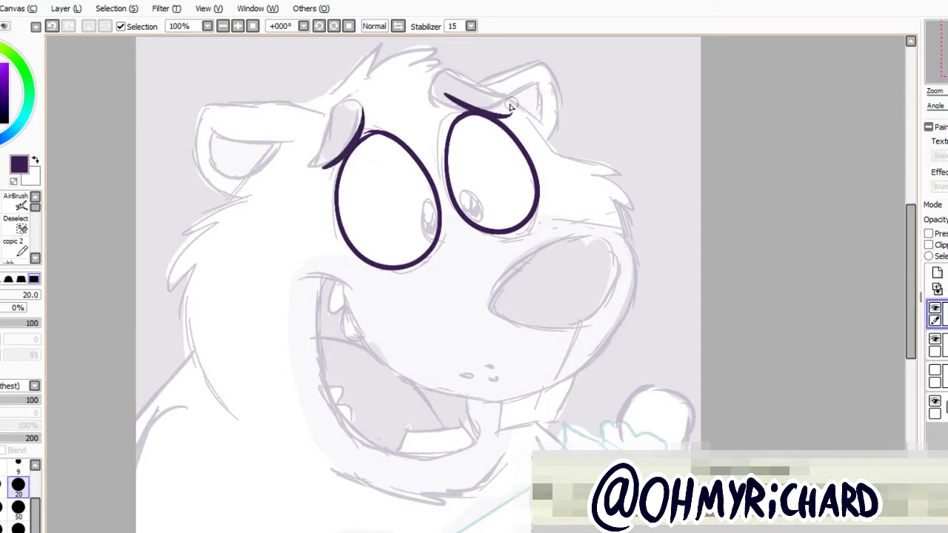
key(ctrl+z)
drag(444, 95, 510, 111)
key(ctrl+z)
key(ctrl+z)
drag(465, 76, 511, 113)
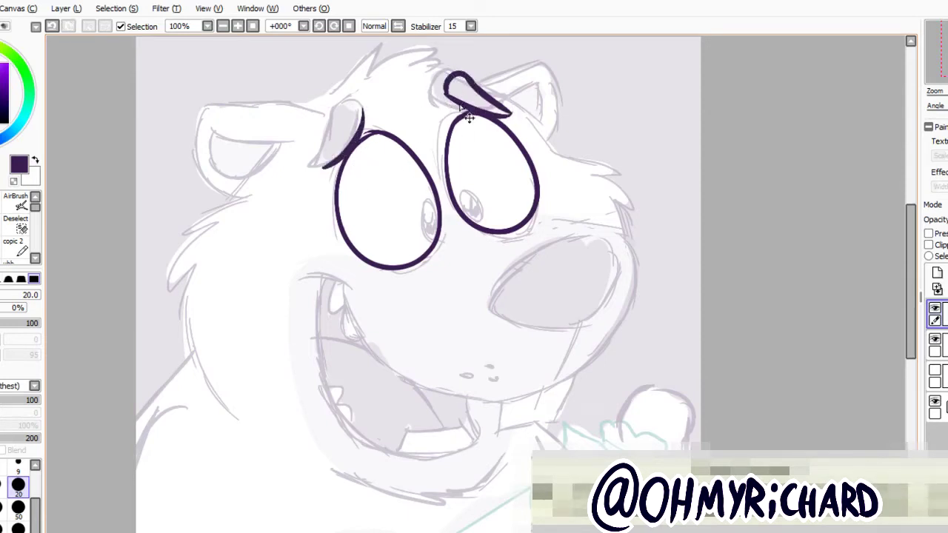
key(ctrl+z)
mouse_move(431, 82)
mouse_down()
mouse_move(474, 118)
mouse_move(447, 82)
mouse_up()
key(ctrl+z)
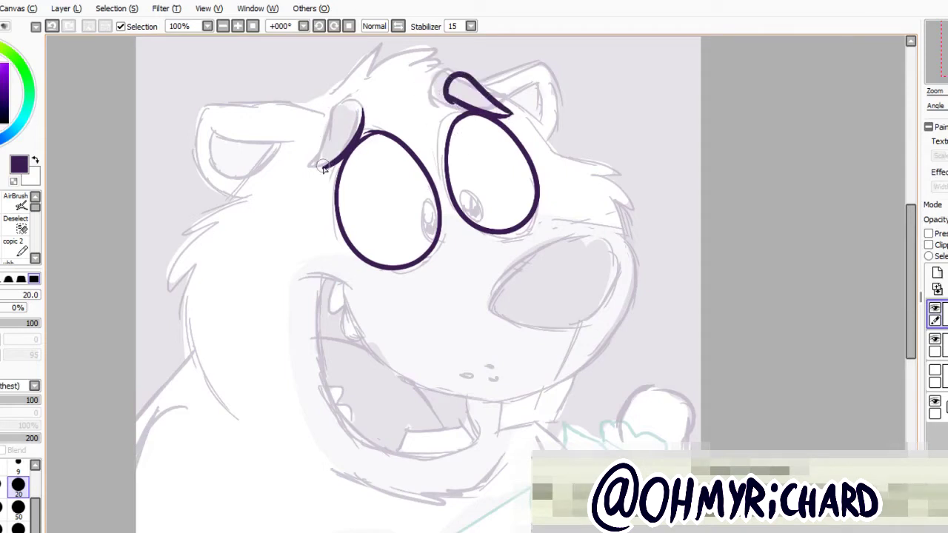
drag(323, 168, 363, 157)
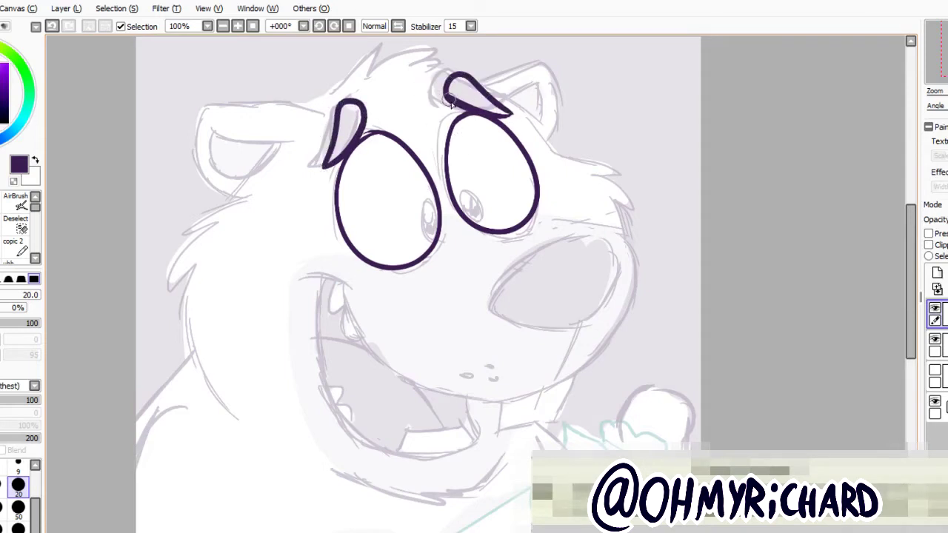
key(e)
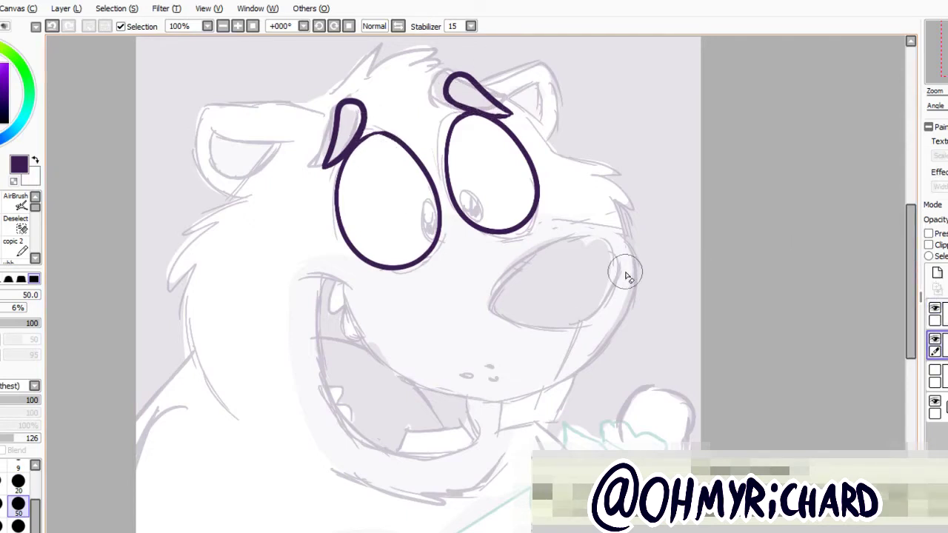
Ink the top of the head with its spiky hair tufts, from the left ear across to the right eyebrow.
key(ctrl+alt+0)
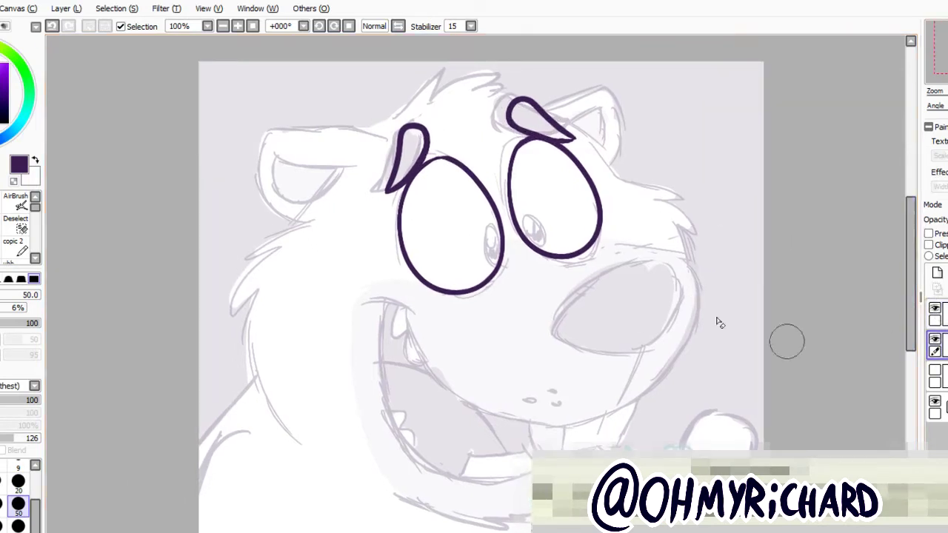
key(n)
drag(353, 159, 434, 74)
key(ctrl+z)
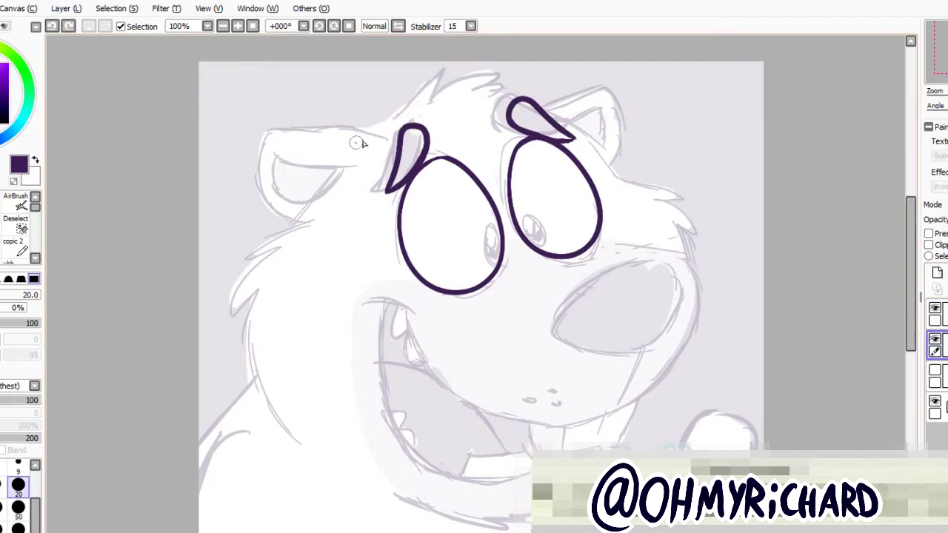
mouse_move(355, 151)
mouse_down()
mouse_move(519, 66)
mouse_move(428, 83)
mouse_move(399, 117)
mouse_move(517, 72)
mouse_move(520, 150)
mouse_up()
key(ctrl+z)
key(ctrl+z)
key(ctrl+z)
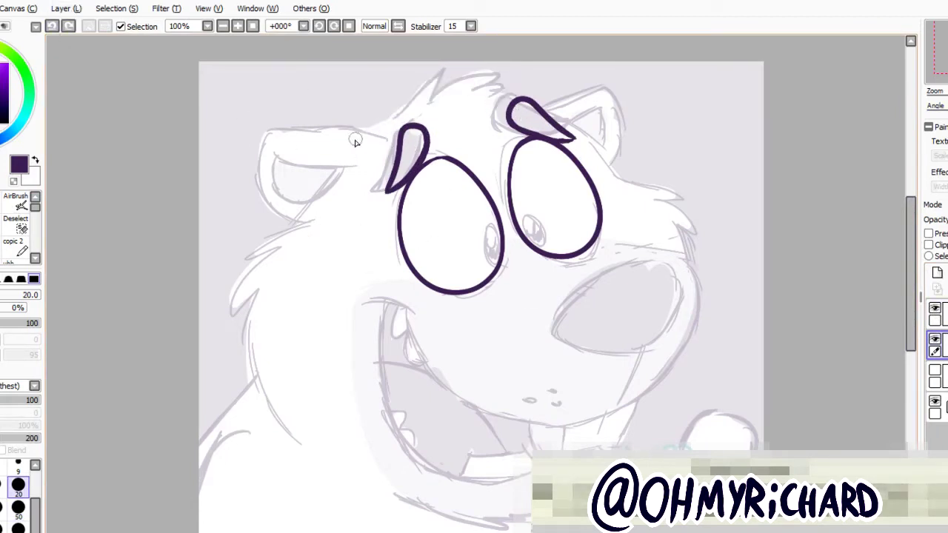
drag(357, 143, 508, 77)
key(bracketright)
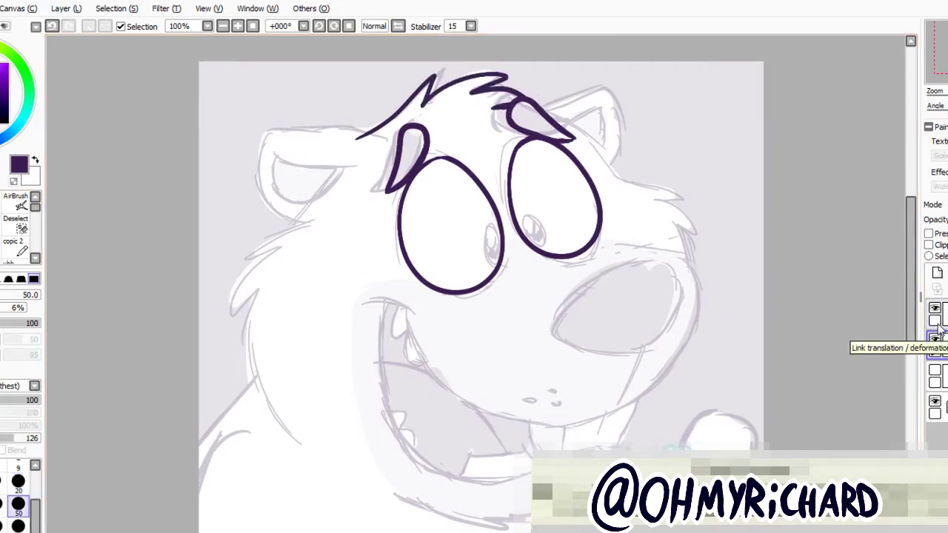
Add a new layer and ink the left ear's outer outline from the head around to the cheek.
key(ctrl+shift+n)
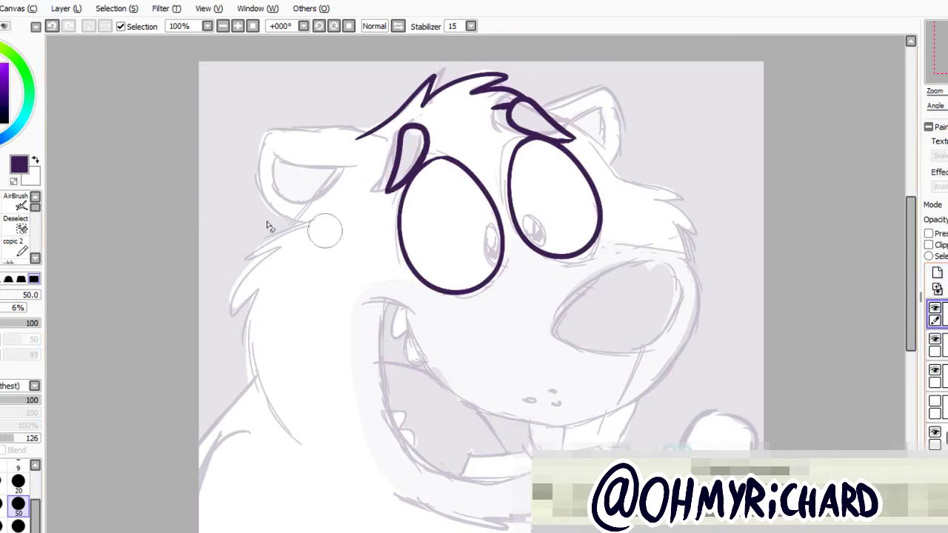
key(n)
key(ctrl+z)
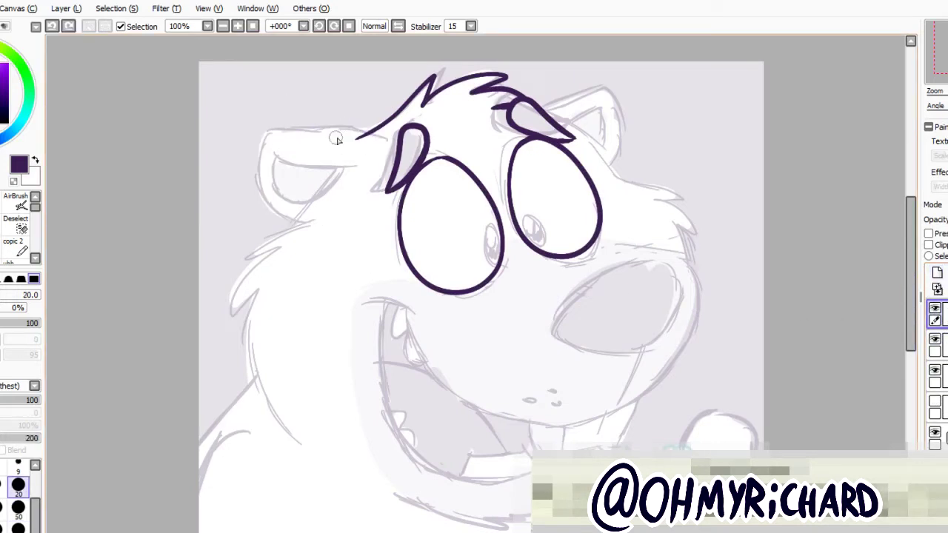
mouse_move(366, 133)
mouse_down()
mouse_move(266, 127)
mouse_move(255, 222)
mouse_up()
key(ctrl+z)
drag(377, 145, 256, 222)
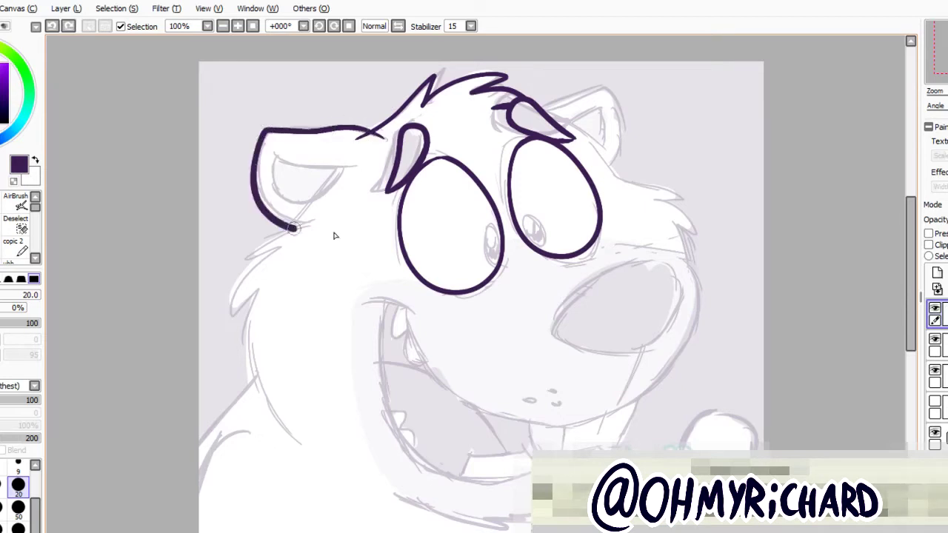
key(ctrl+z)
mouse_move(374, 135)
mouse_down()
mouse_move(260, 194)
mouse_move(355, 130)
mouse_move(288, 127)
mouse_up()
key(ctrl+z)
key(ctrl+z)
mouse_move(374, 135)
mouse_down()
mouse_move(323, 128)
mouse_move(258, 148)
mouse_move(324, 240)
mouse_move(332, 214)
mouse_up()
Ink the upper edge of the left inner ear and adjust the ear linework with a slight transform.
key(e)
key(ctrl+z)
key(n)
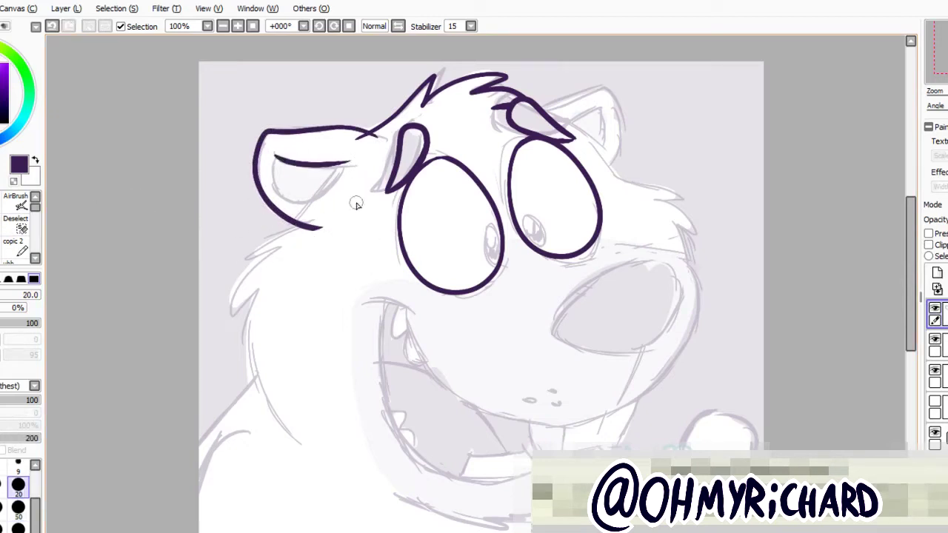
key(ctrl+z)
drag(274, 155, 363, 163)
key(ctrl+z)
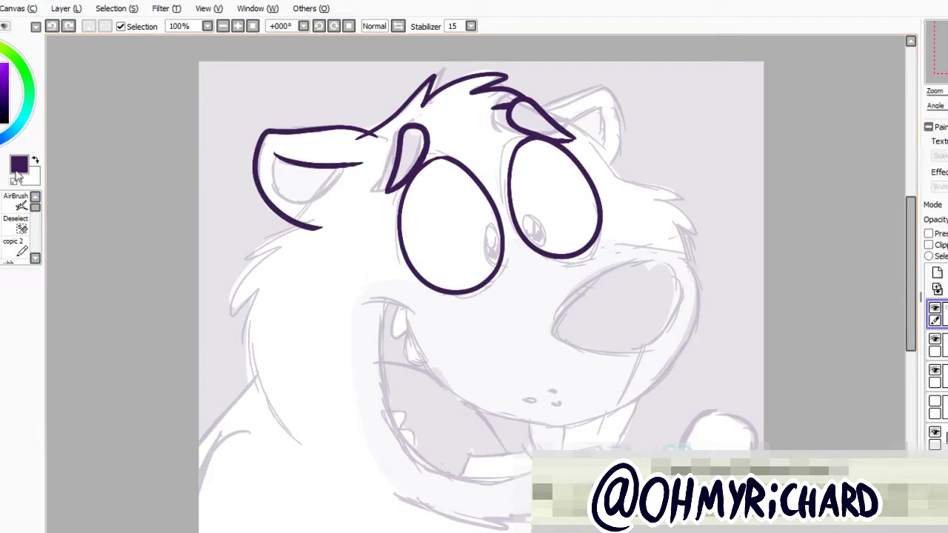
mouse_move(371, 137)
mouse_down()
mouse_move(311, 241)
mouse_move(374, 134)
mouse_up()
key(ctrl+t)
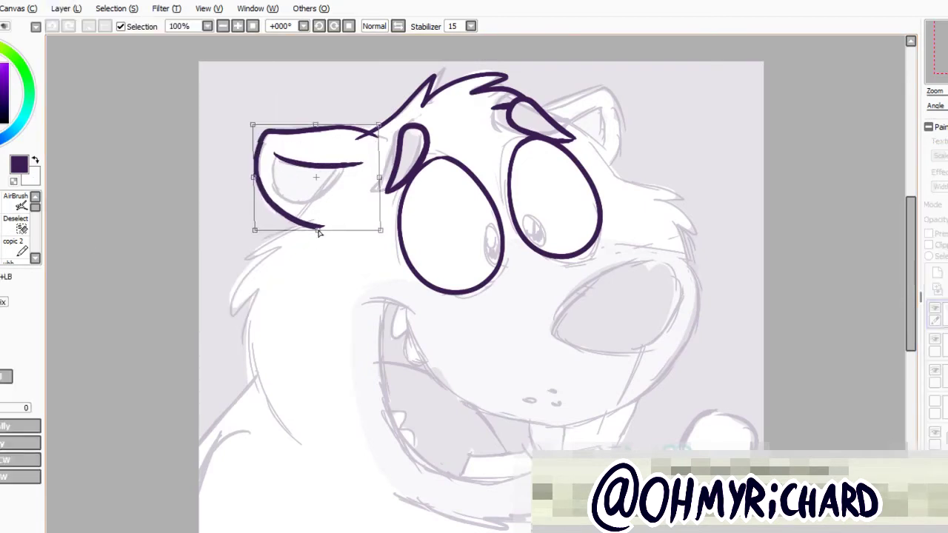
key(Return)
On the head outline's layer, ink the jagged fur edge of the left cheek and the right side of the head.
key(n)
mouse_move(324, 220)
mouse_down()
mouse_move(260, 247)
mouse_move(249, 364)
mouse_move(320, 450)
mouse_up()
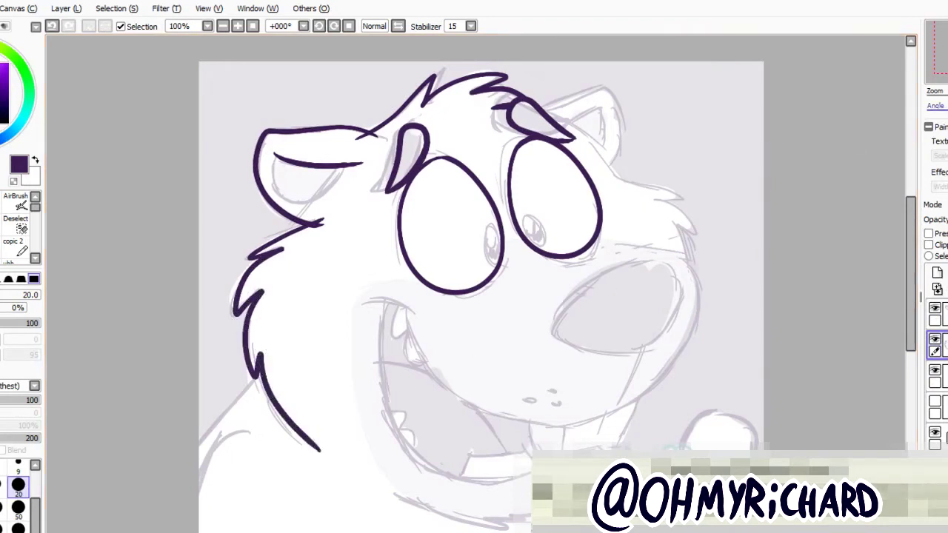
mouse_move(585, 149)
mouse_down()
mouse_move(554, 179)
mouse_move(646, 234)
mouse_move(655, 290)
mouse_up()
key(ctrl+z)
key(ctrl+z)
key(ctrl+y)
key(ctrl+y)
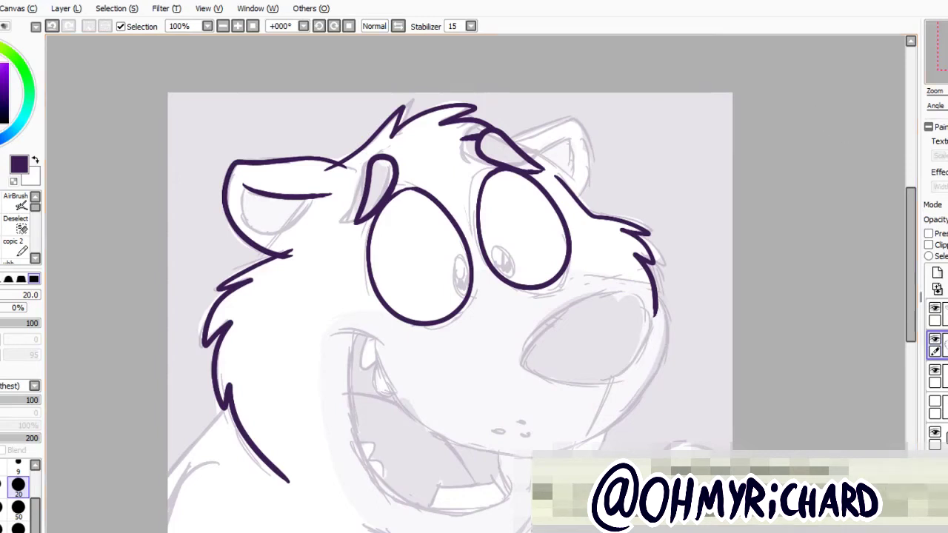
Try to ink the muzzle's lower curve from the mouth corner and its upper edge above the nose on the ear layer.
scroll(450, 297, down, 2)
click(935, 314)
key(b)
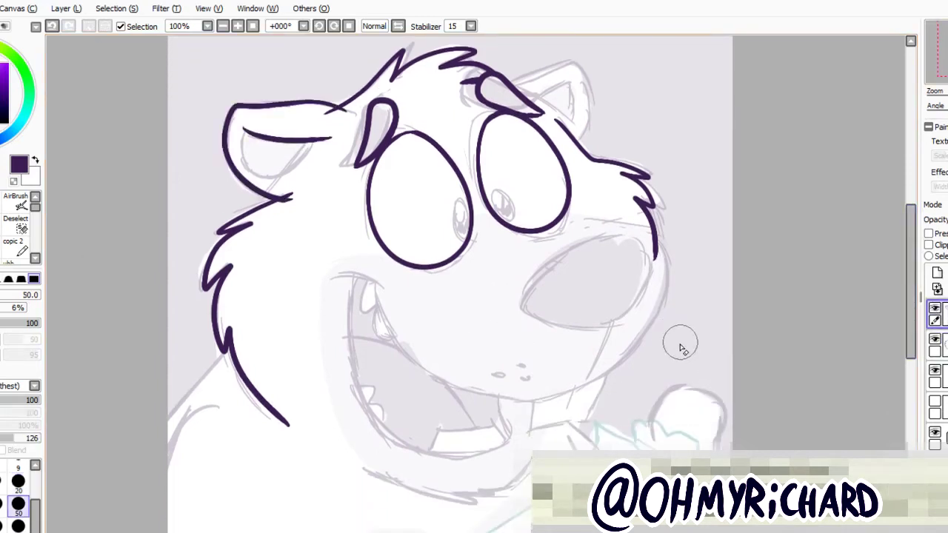
key(n)
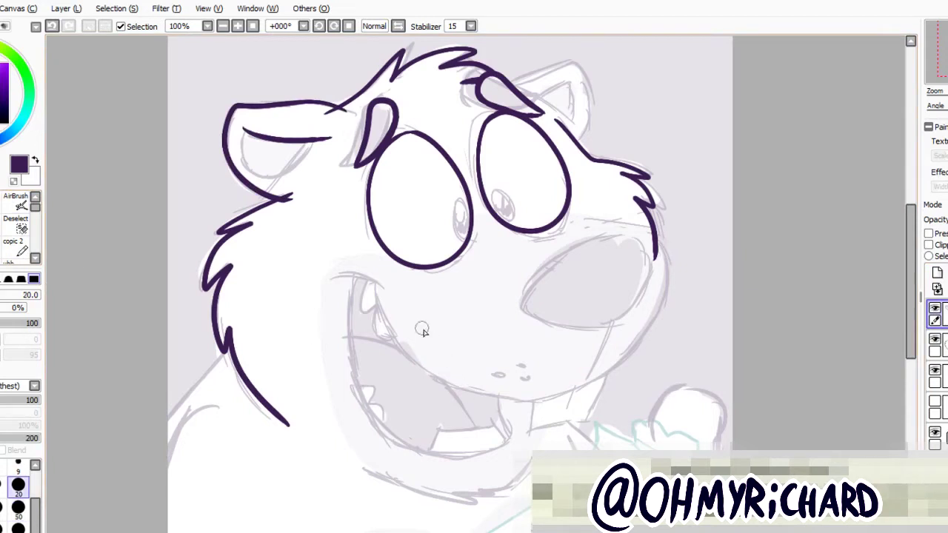
drag(383, 296, 444, 389)
key(ctrl+z)
key(ctrl+z)
mouse_move(371, 276)
mouse_down()
mouse_move(393, 342)
mouse_move(478, 390)
mouse_move(433, 374)
mouse_move(578, 348)
mouse_move(629, 318)
mouse_up()
key(ctrl+z)
key(ctrl+z)
key(ctrl+z)
key(ctrl+z)
drag(586, 220, 669, 310)
key(ctrl+z)
key(ctrl+y)
key(ctrl+z)
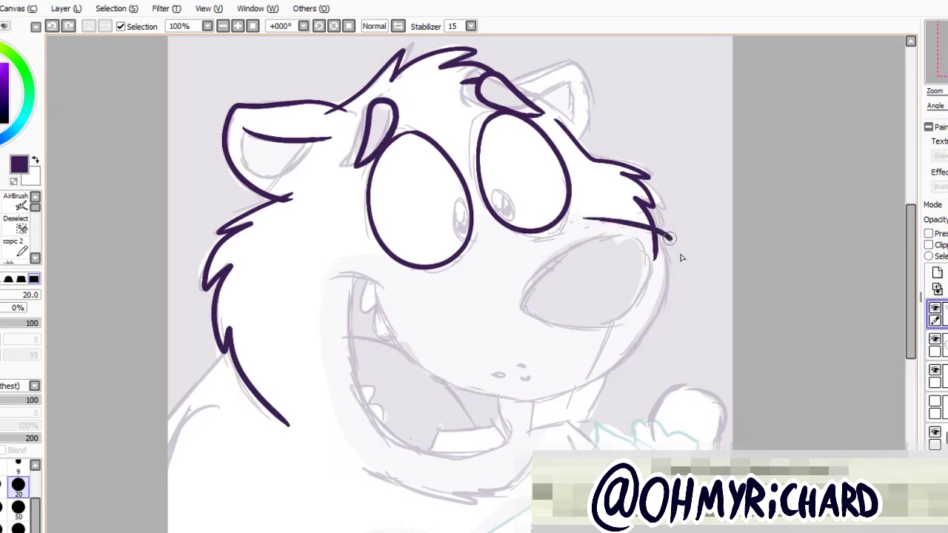
Ink the muzzle outline as one curve from above the nose around the chin side to the left mouth corner.
drag(375, 275, 481, 391)
key(ctrl+z)
drag(371, 272, 629, 360)
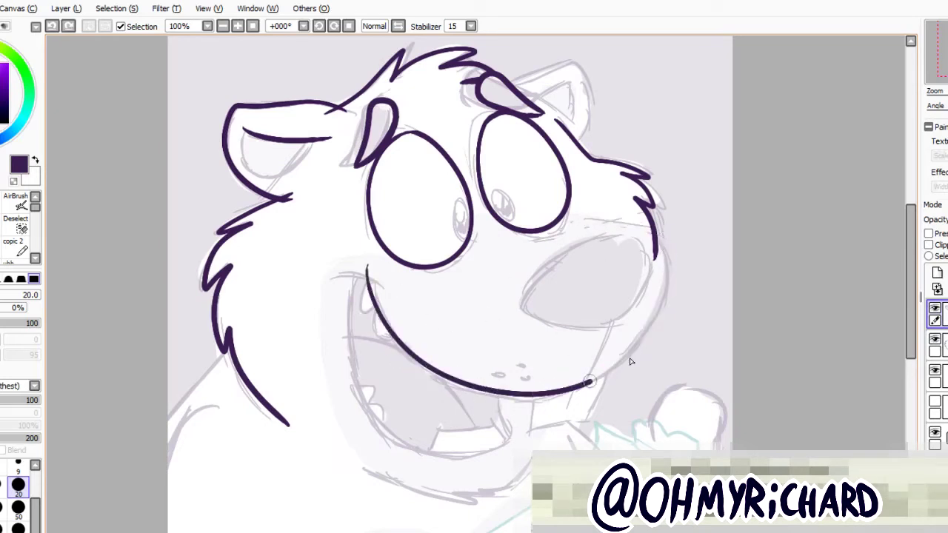
key(ctrl+z)
key(ctrl+z)
mouse_move(585, 220)
mouse_down()
mouse_move(596, 389)
mouse_move(633, 344)
mouse_move(380, 292)
mouse_up()
key(ctrl+z)
key(ctrl+z)
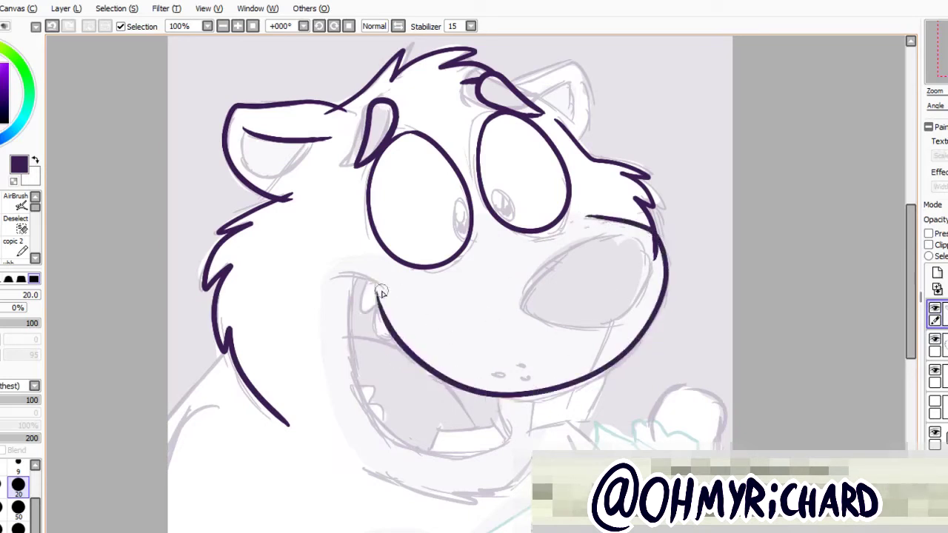
key(ctrl+z)
key(ctrl+y)
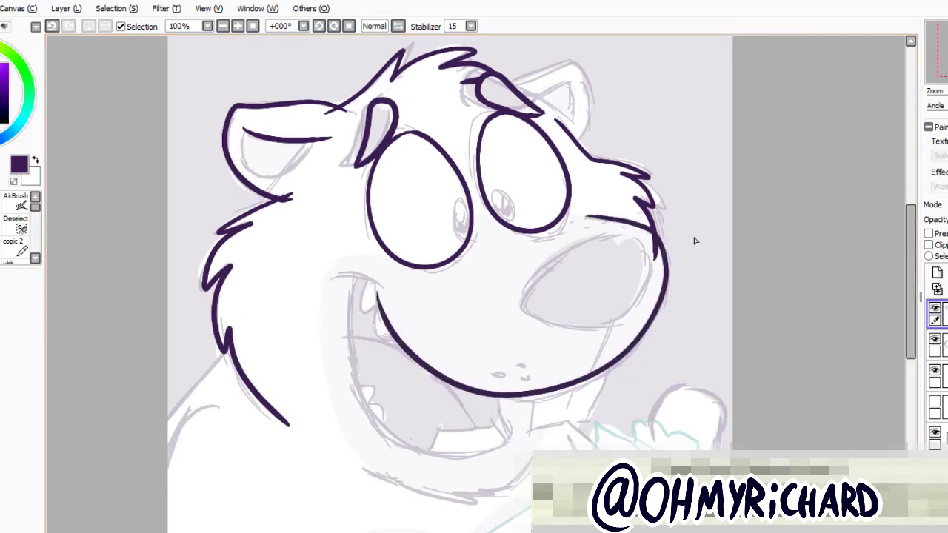
Hide the inked muzzle outline's layer and make the visible ear layer active for inking.
drag(692, 239, 376, 285)
key(ctrl+z)
click(935, 344)
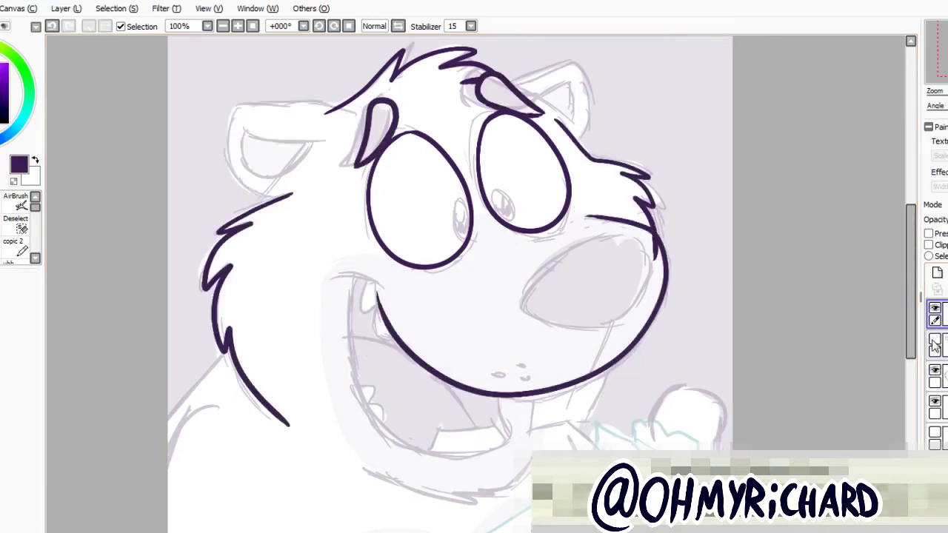
click(934, 308)
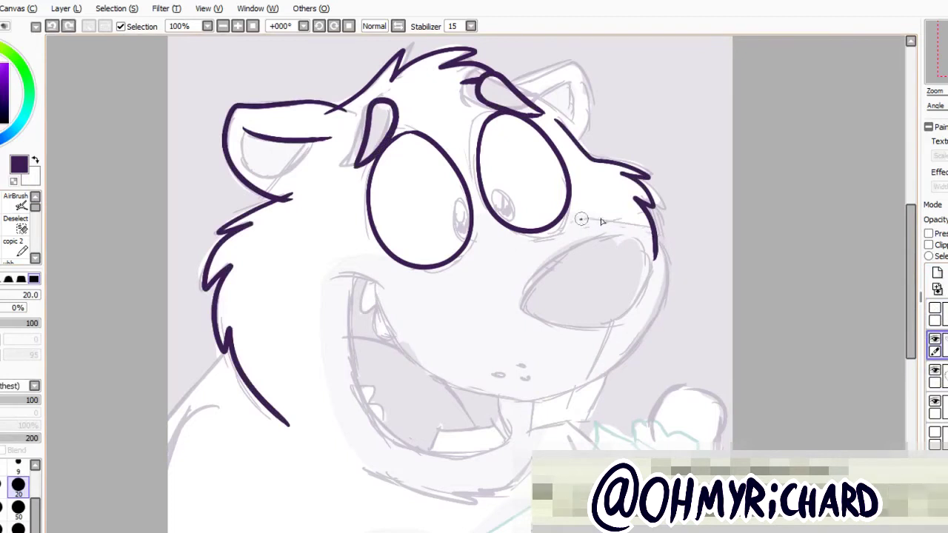
Try to ink the muzzle outline from above the nose around its outer side to the left mouth corner.
drag(667, 255, 364, 265)
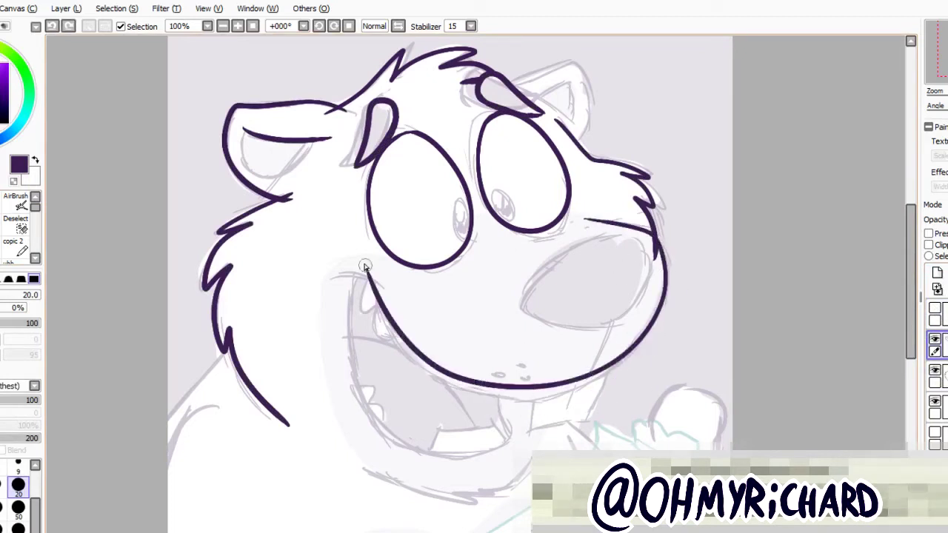
key(ctrl+z)
drag(656, 244, 355, 311)
key(ctrl+z)
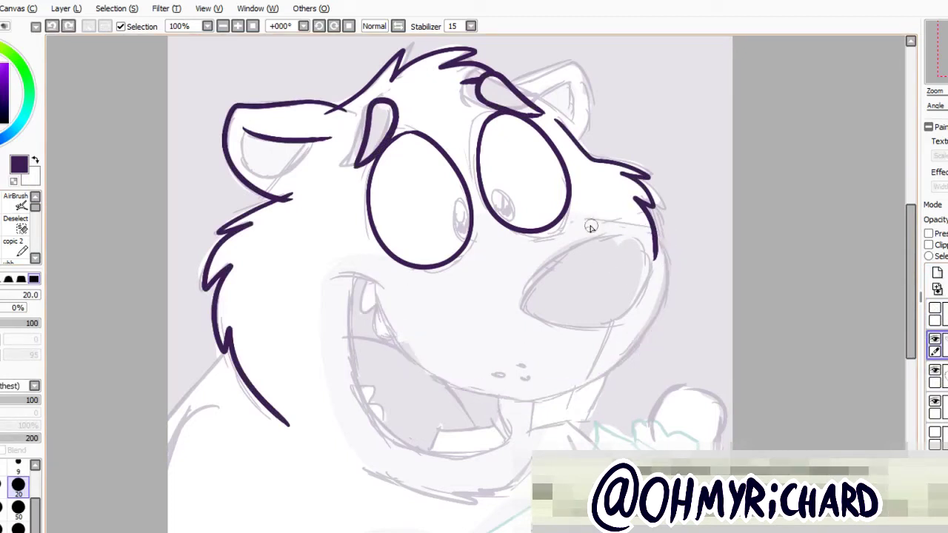
drag(648, 232, 570, 381)
key(ctrl+z)
drag(666, 244, 478, 400)
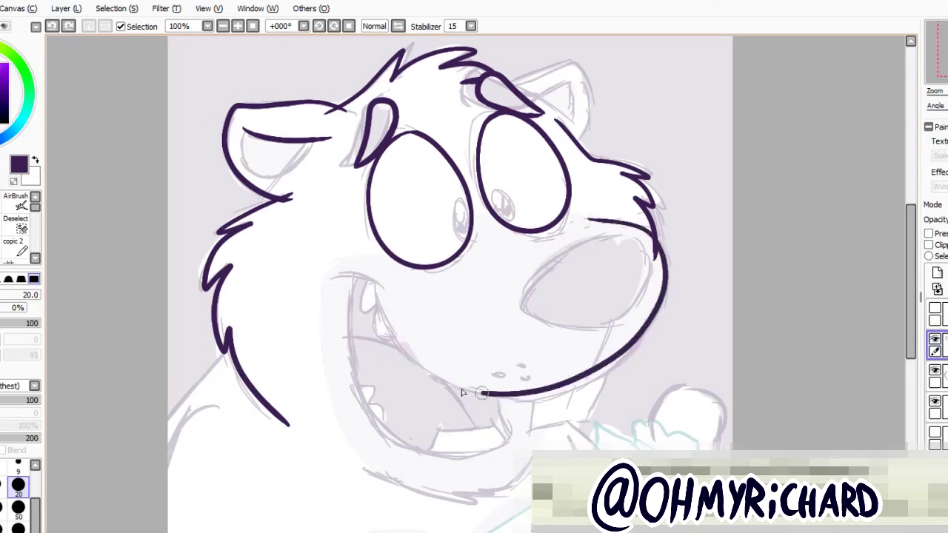
key(ctrl+z)
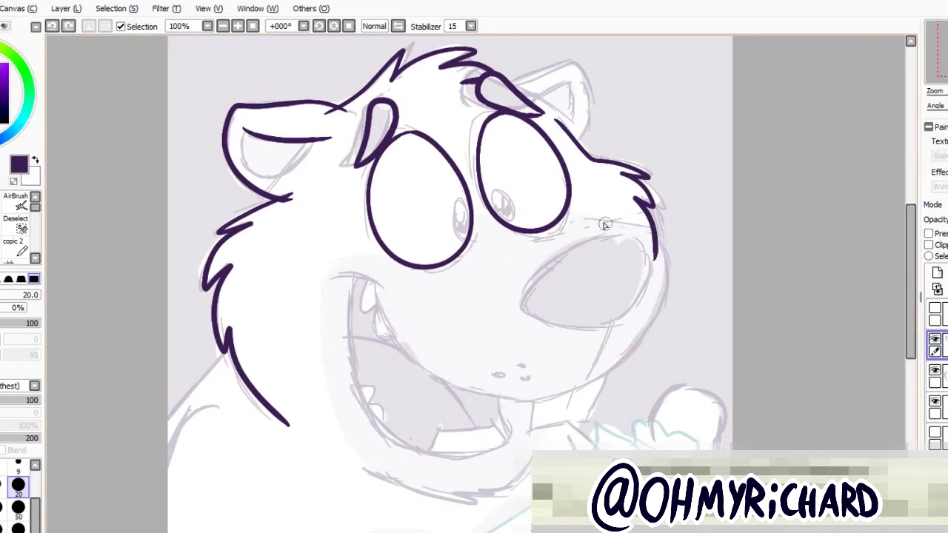
Retry the muzzle outline with separate strokes for its upper edge, outer side and lower curve.
drag(666, 252, 651, 333)
key(ctrl+z)
mouse_move(670, 234)
mouse_down()
mouse_move(655, 311)
mouse_move(445, 403)
mouse_up()
key(ctrl+z)
key(ctrl+z)
drag(583, 217, 663, 254)
key(ctrl+z)
mouse_move(582, 216)
mouse_down()
mouse_move(365, 263)
mouse_move(645, 348)
mouse_move(639, 243)
mouse_move(437, 406)
mouse_move(662, 239)
mouse_move(444, 400)
mouse_up()
key(ctrl+z)
key(ctrl+z)
key(ctrl+z)
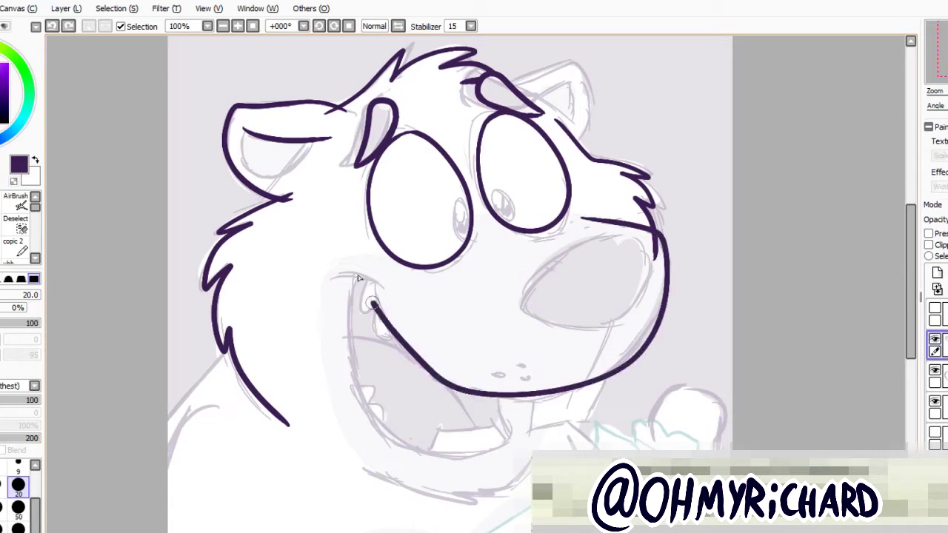
key(ctrl+z)
mouse_move(370, 268)
mouse_down()
mouse_move(408, 348)
mouse_move(489, 404)
mouse_move(620, 380)
mouse_move(669, 216)
mouse_up()
key(ctrl+z)
key(ctrl+z)
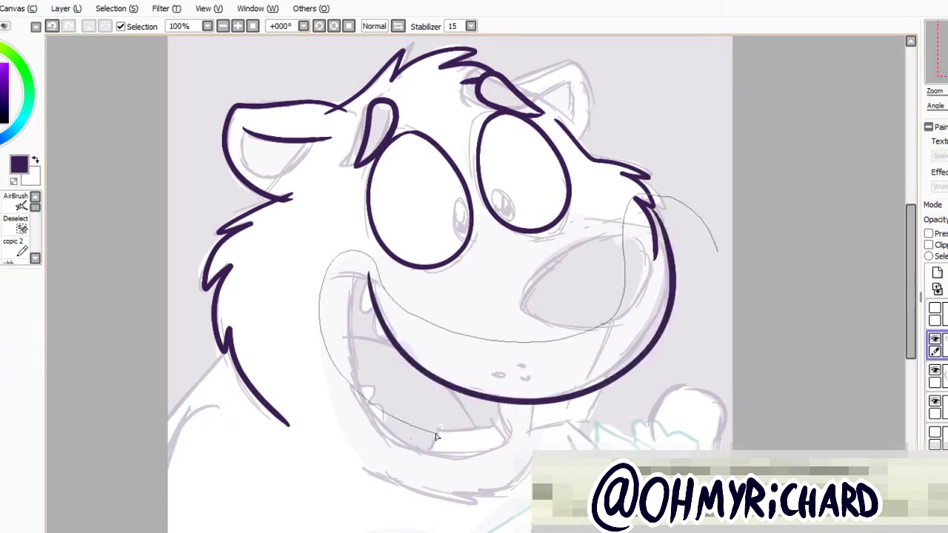
Ink the muzzle's lower curve from the left mouth corner to the right cheek, and narrow it slightly with Transform.
mouse_move(363, 268)
mouse_down()
mouse_move(650, 339)
mouse_move(669, 217)
mouse_up()
key(alt+l)
key(Escape)
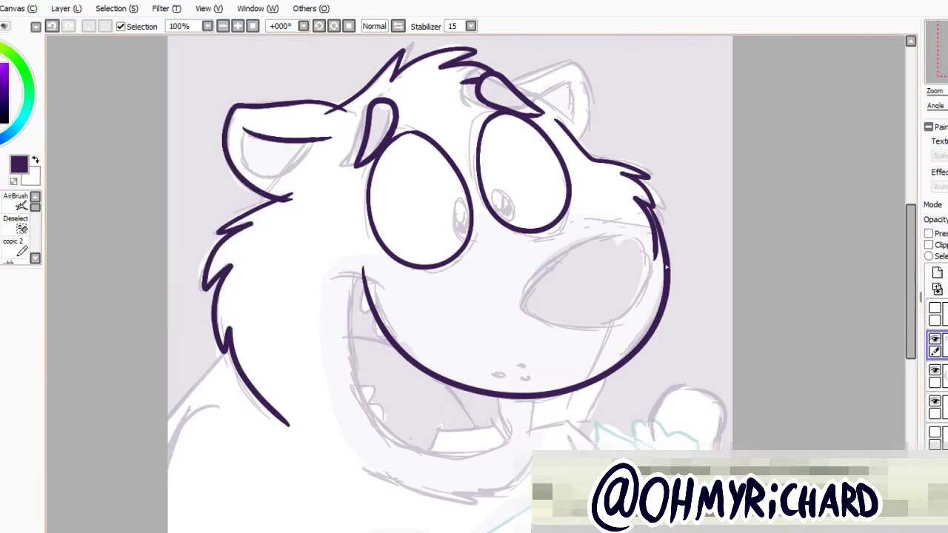
mouse_move(693, 275)
mouse_down()
mouse_move(418, 328)
mouse_move(638, 387)
mouse_up()
key(alt+l)
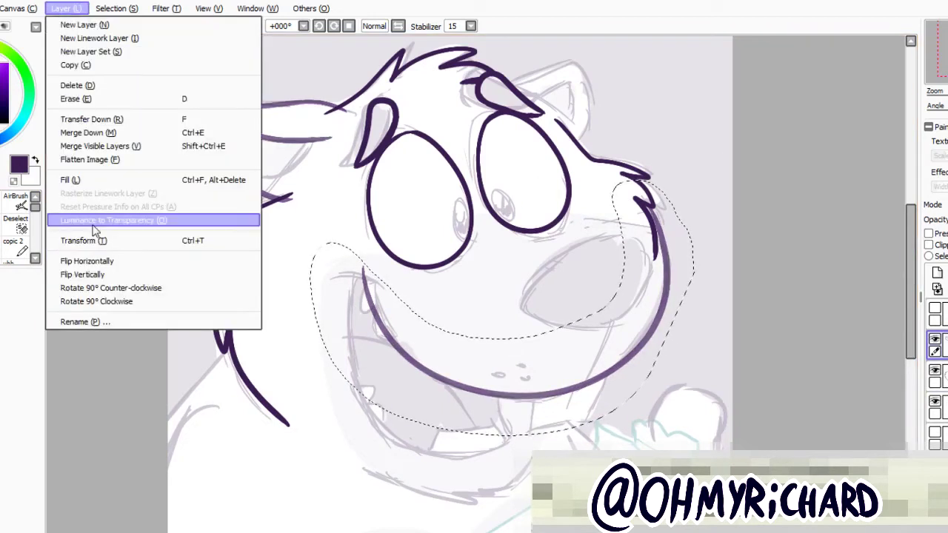
key(ctrl+t)
drag(364, 300, 368, 299)
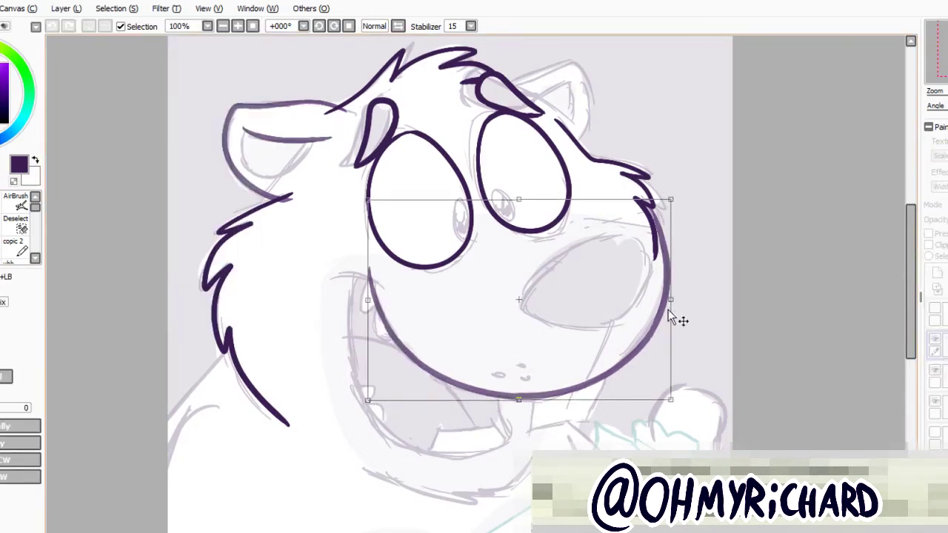
key(Return)
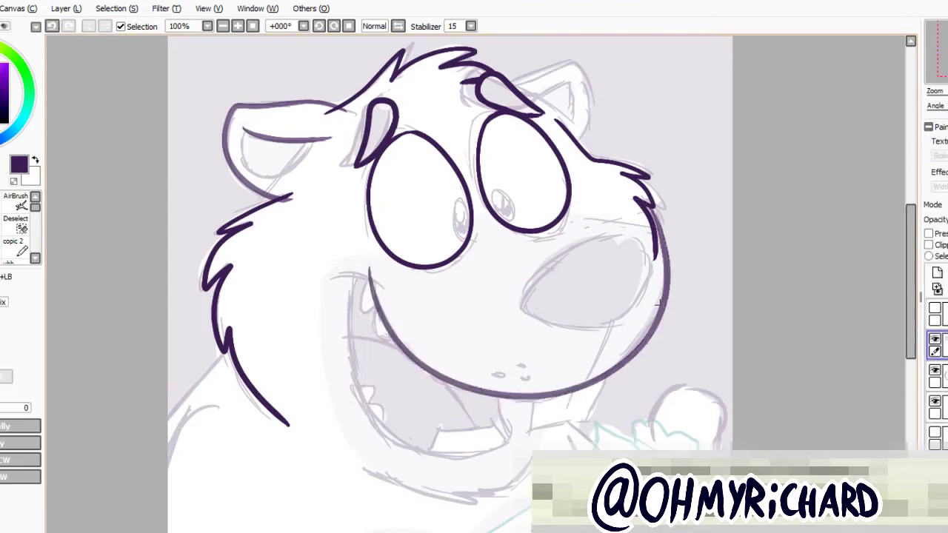
Hide the head outline's layer and, on a separate layer, ink the muzzle's upper edge above the nose to its outer curve.
click(935, 374)
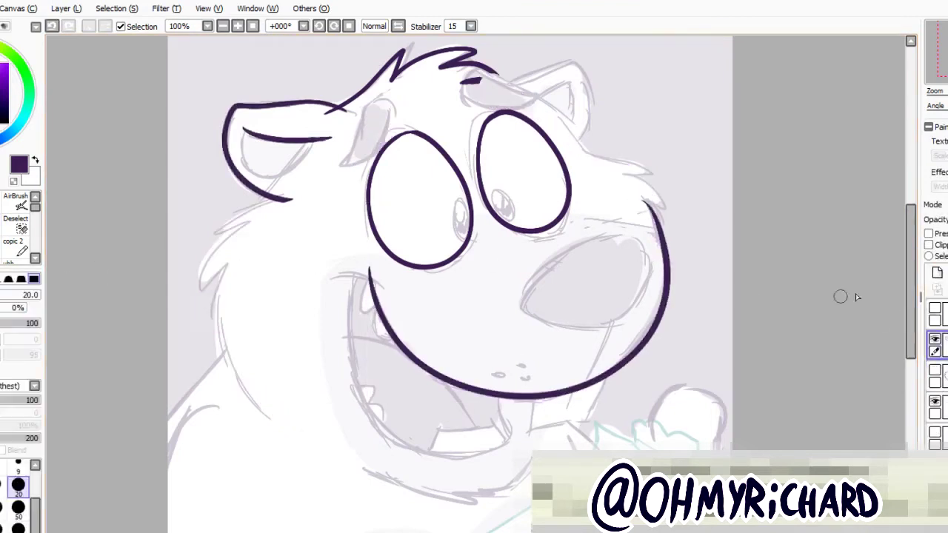
click(935, 375)
click(935, 406)
drag(583, 219, 692, 266)
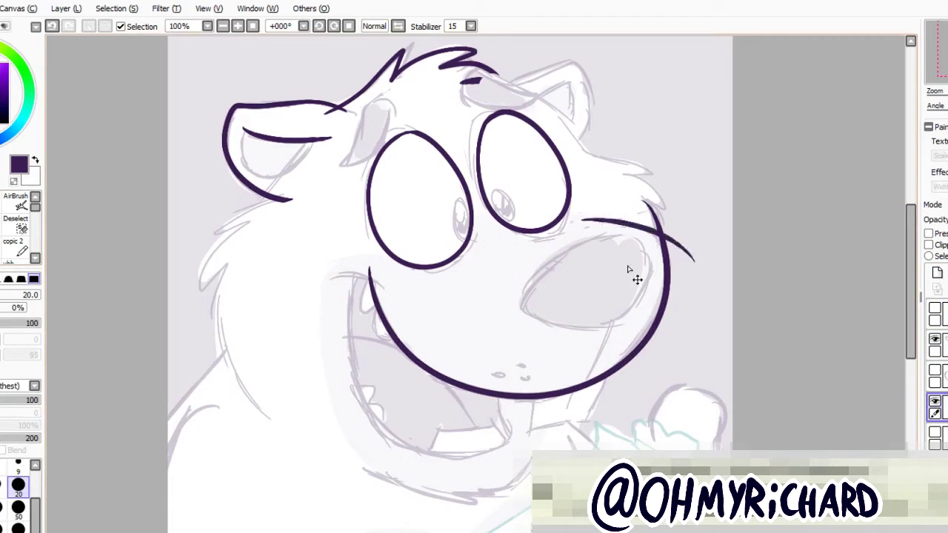
key(ctrl+z)
drag(583, 219, 689, 268)
key(ctrl+z)
mouse_move(583, 219)
mouse_down()
mouse_move(695, 259)
mouse_move(667, 237)
mouse_up()
On the muzzle curve's layer, erase the line end that overshoots the muzzle's upper edge.
key(e)
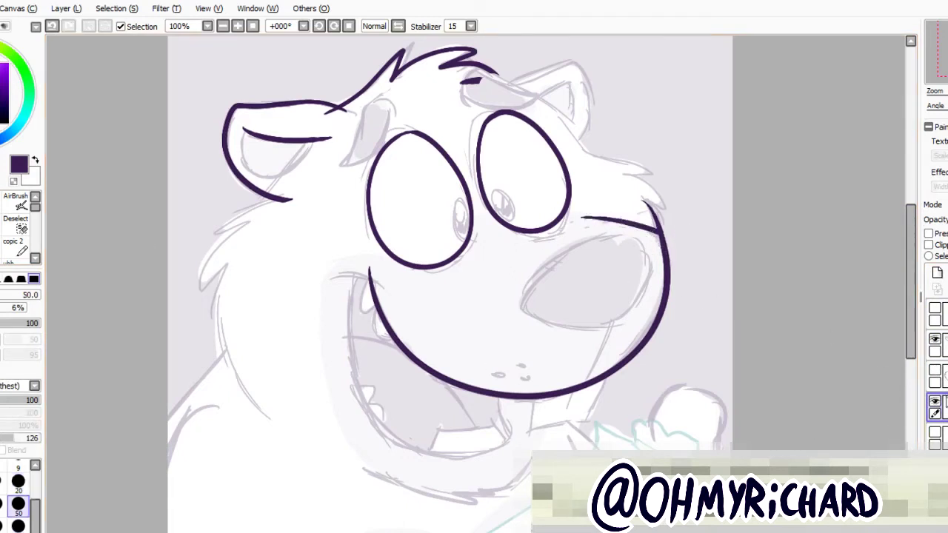
click(937, 346)
key(ctrl+t)
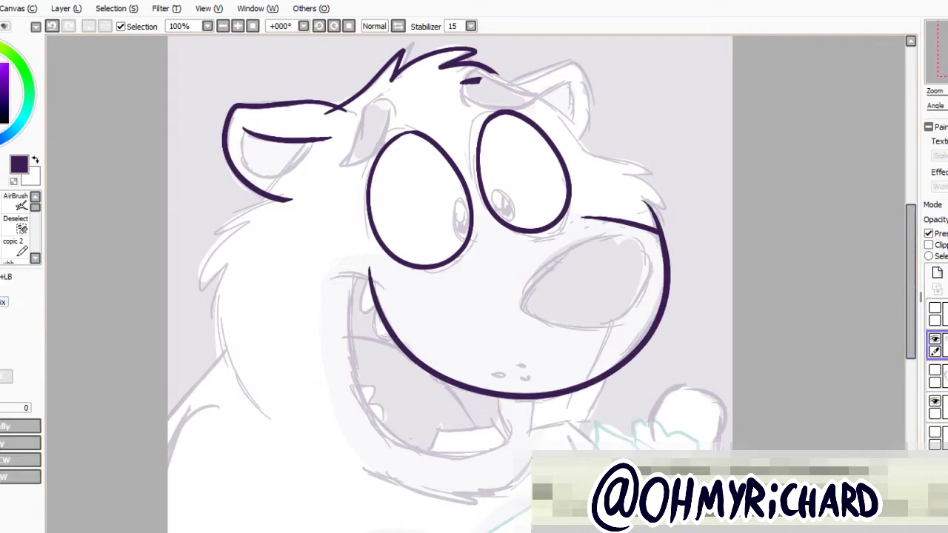
key(Return)
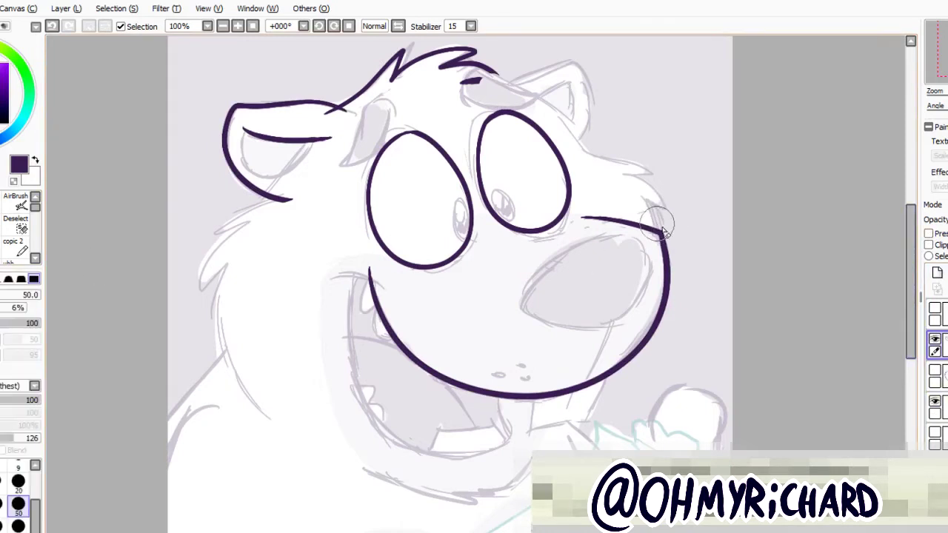
drag(475, 74, 545, 115)
Show the head outline's layer again and erase the line ends overlapping the muzzle at the right cheek and the left ear.
click(935, 374)
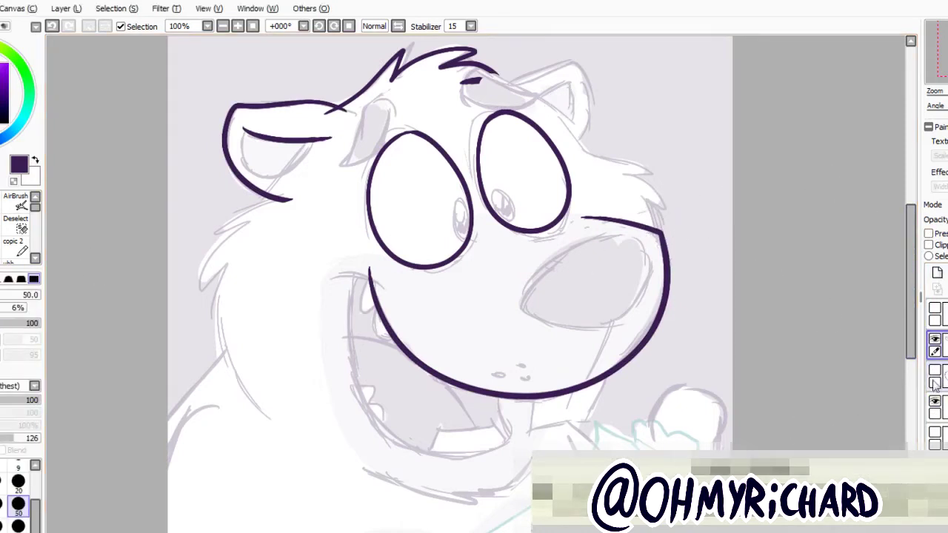
drag(292, 196, 215, 238)
drag(556, 122, 652, 182)
drag(222, 259, 289, 426)
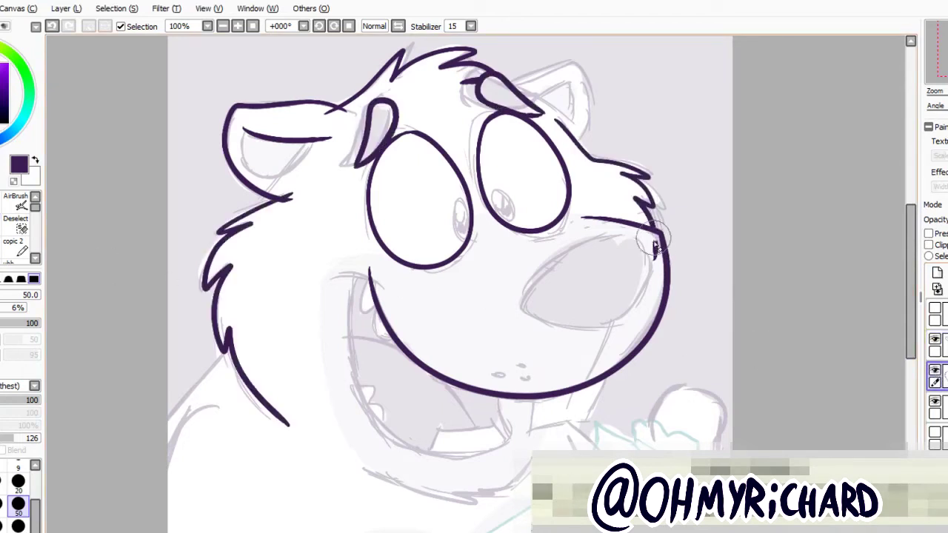
click(936, 344)
click(934, 401)
click(935, 401)
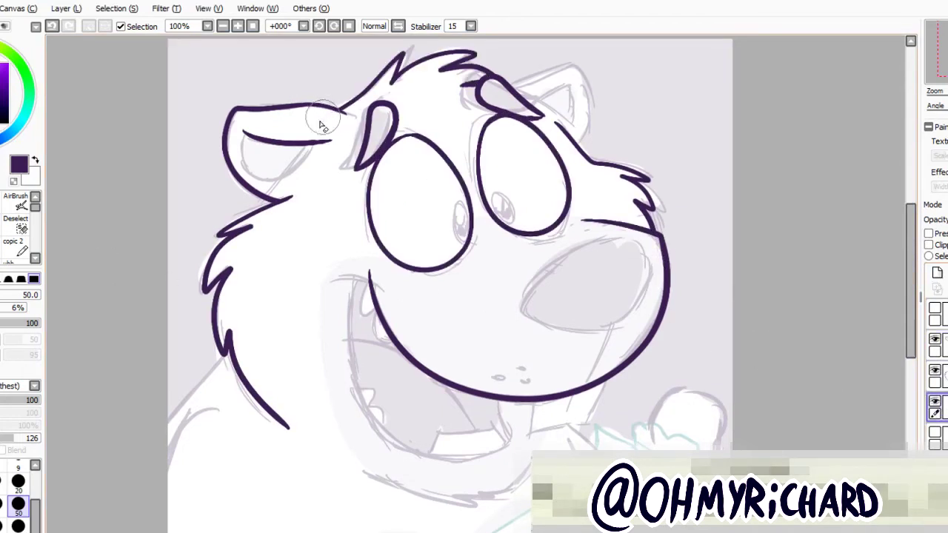
Switch through the line layers and smooth the corner where the muzzle's upper edge meets its outer curve.
click(935, 308)
click(934, 340)
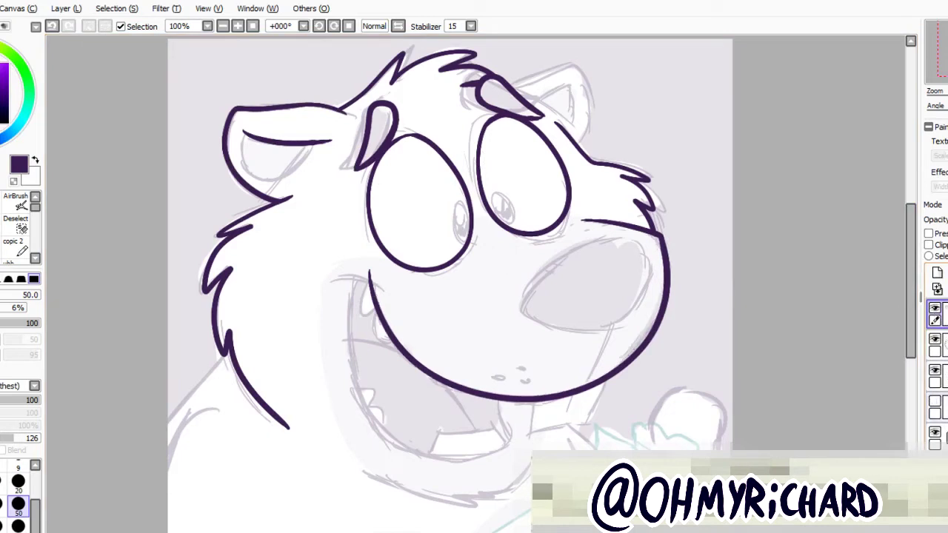
click(935, 371)
click(935, 370)
click(935, 370)
click(936, 370)
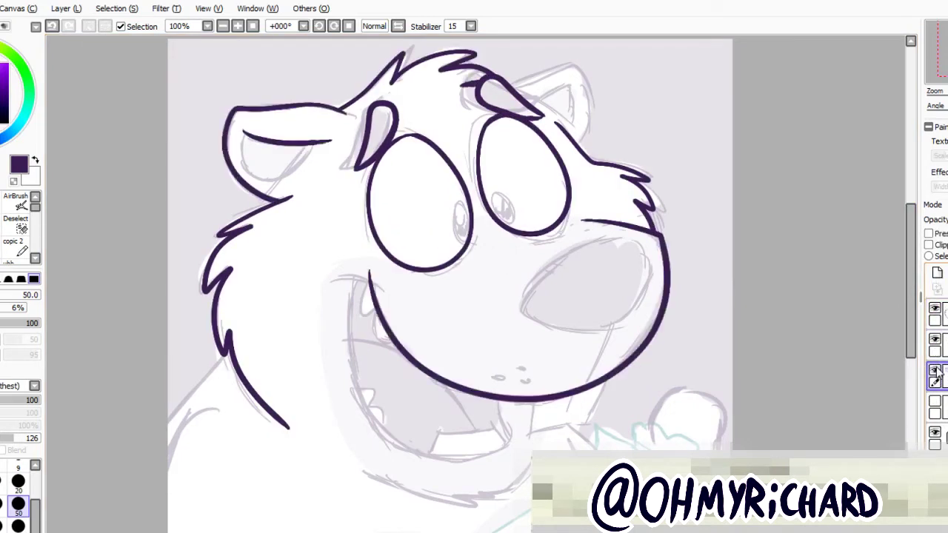
click(936, 345)
key(e)
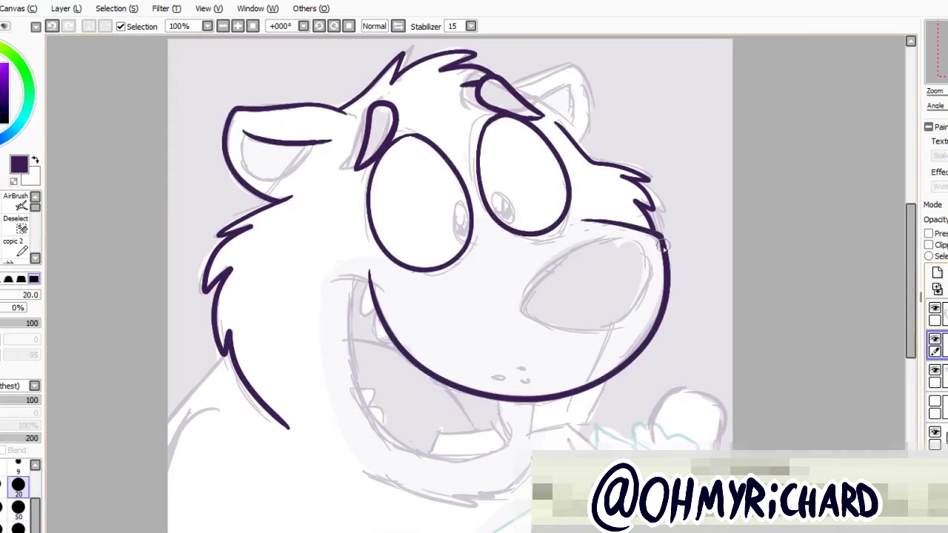
click(936, 374)
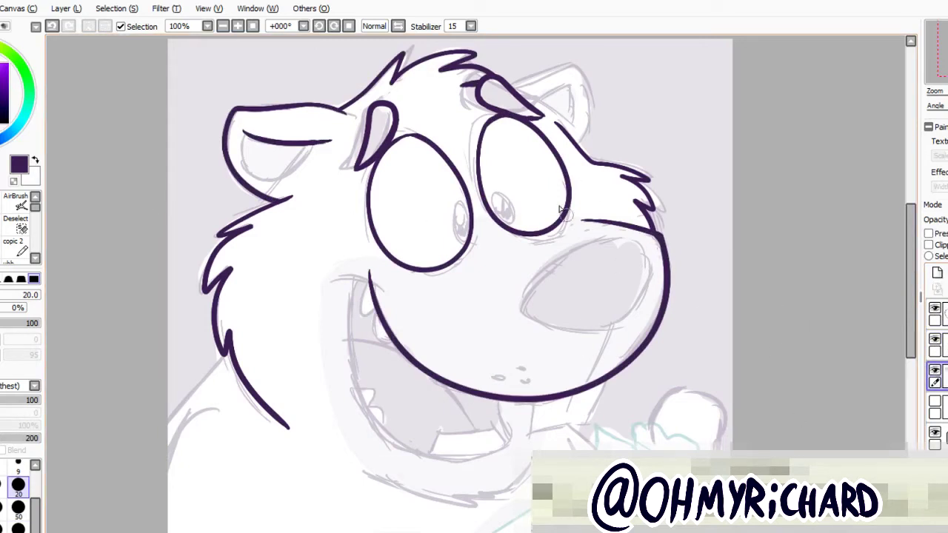
key(n)
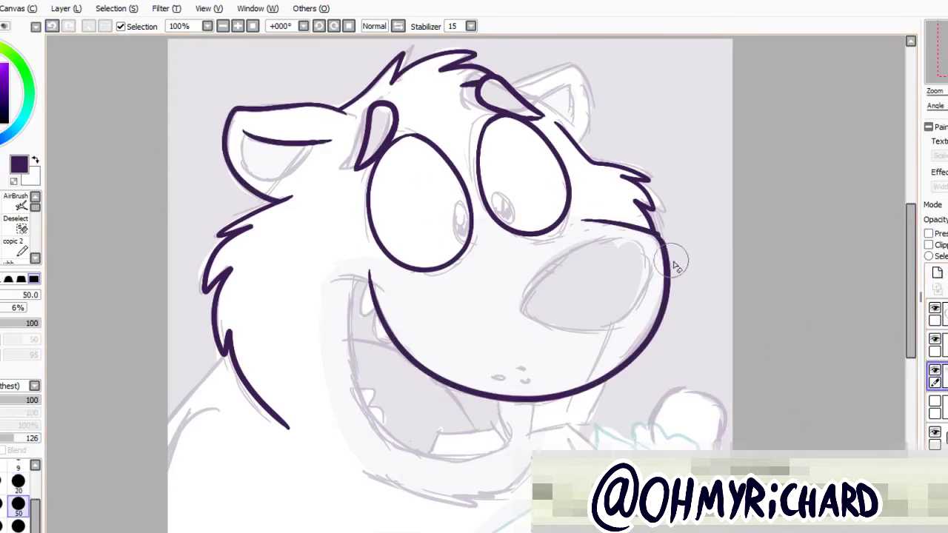
click(937, 344)
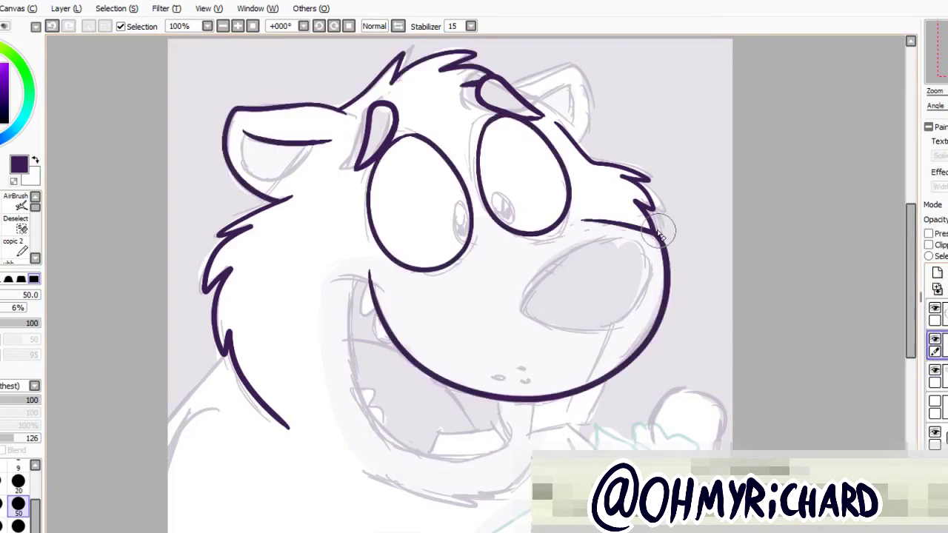
On the uppermost visible line layer, ink the nose outline with one upper stroke and one stroke around its lower and right sides.
click(937, 314)
key(b)
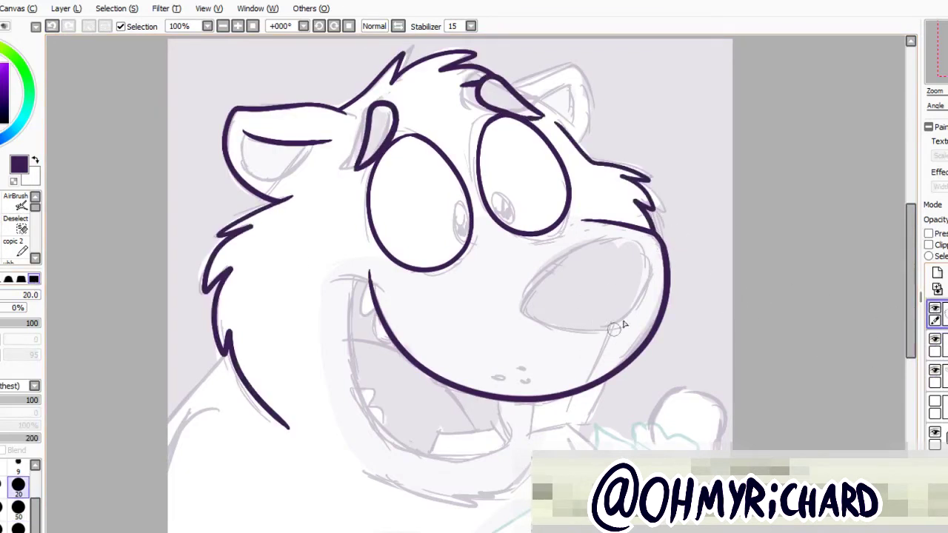
shift+click(640, 249)
key(ctrl+z)
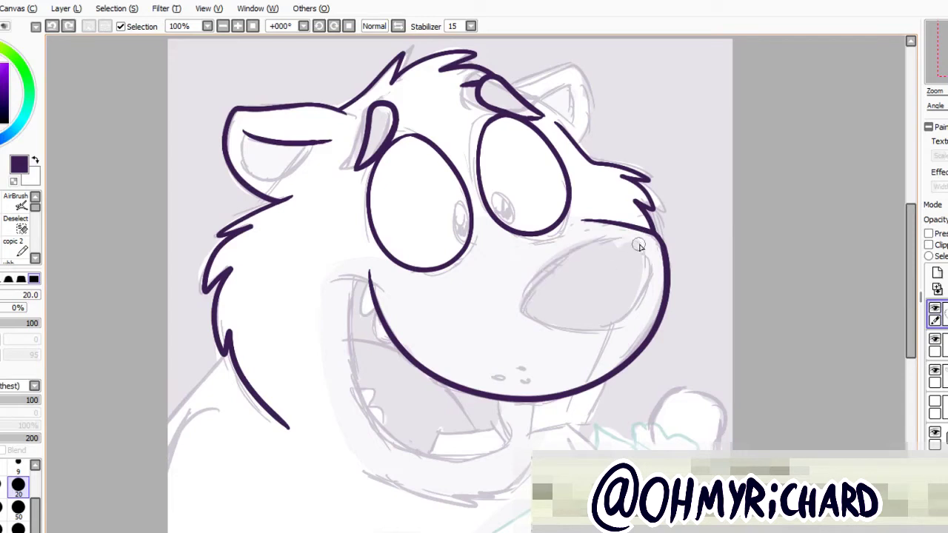
drag(637, 245, 520, 311)
key(ctrl+z)
key(ctrl+y)
key(ctrl+z)
key(ctrl+y)
key(ctrl+z)
key(ctrl+y)
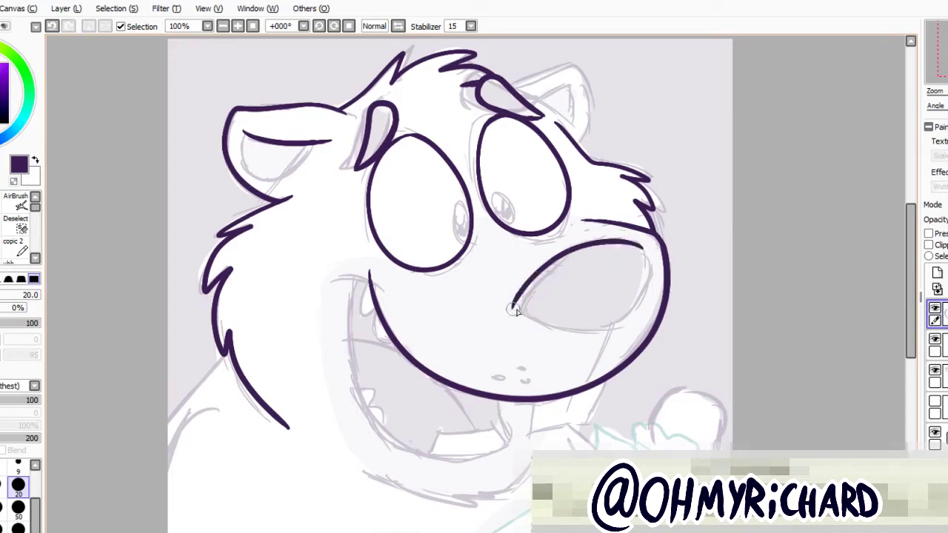
key(ctrl+z)
key(ctrl+y)
drag(521, 317, 642, 246)
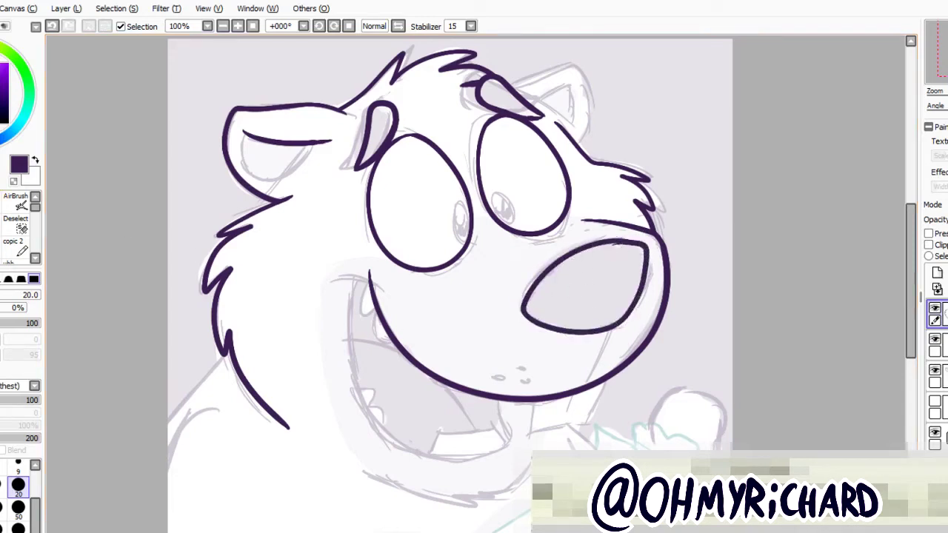
key(e)
On the layer below the nose lines, ink the short line from the nose down to the muzzle's lower curve.
scroll(916, 337, down, 1)
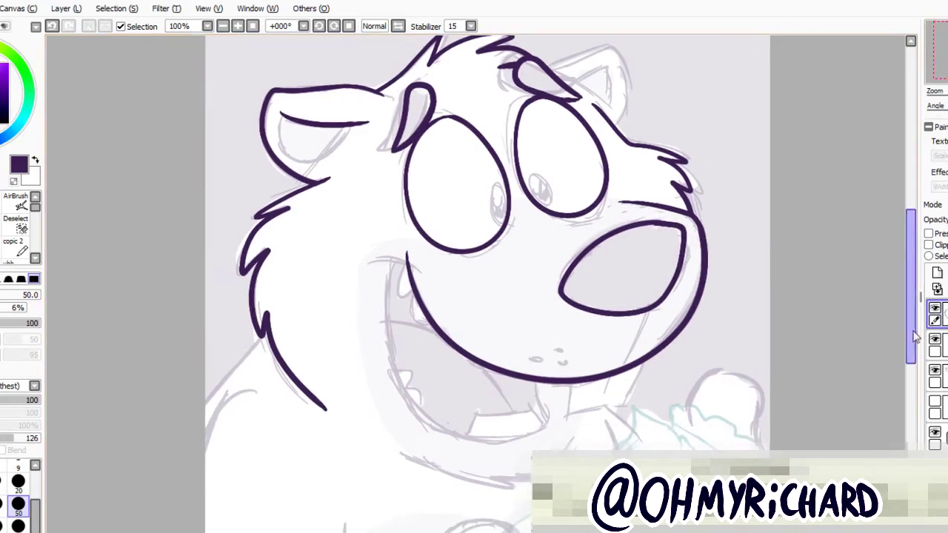
click(934, 345)
key(n)
drag(627, 374, 655, 303)
Try to ink the open mouth's left edge downward from the mouth corner on the nose layer.
scroll(654, 304, down, 1)
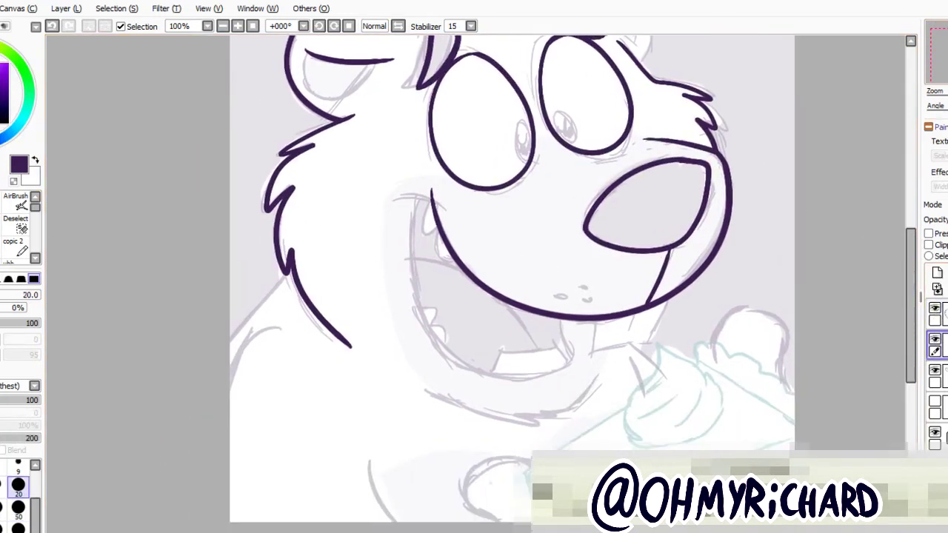
click(935, 312)
drag(417, 195, 453, 354)
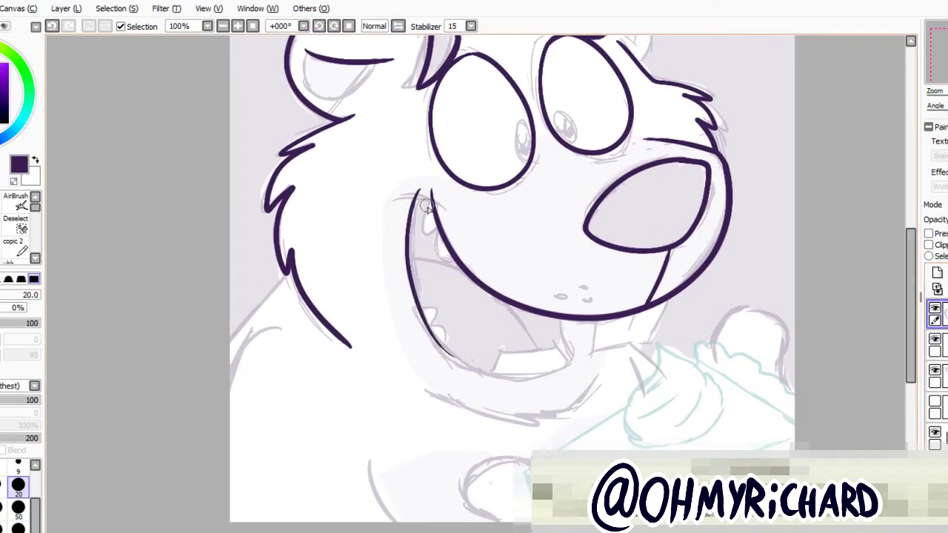
key(ctrl+z)
drag(419, 188, 514, 353)
key(ctrl+z)
key(ctrl+z)
Ink the open mouth's edge from the left corner along the bottom and up to the muzzle on the right side.
mouse_move(419, 187)
mouse_down()
mouse_move(453, 352)
mouse_move(582, 343)
mouse_up()
key(ctrl+z)
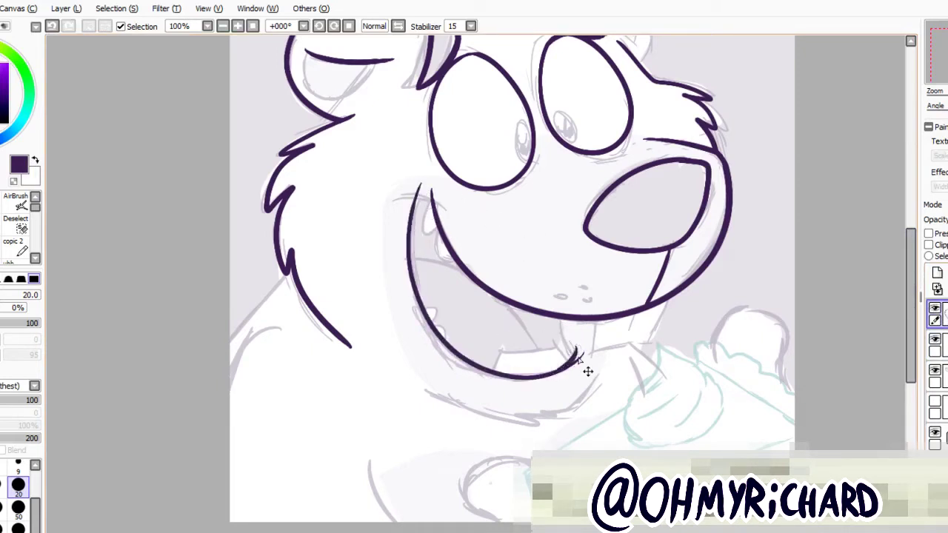
key(ctrl+z)
mouse_move(557, 372)
mouse_down()
mouse_move(571, 316)
mouse_move(572, 345)
mouse_up()
key(ctrl+z)
key(ctrl+z)
key(bracketright)
key(bracketright)
key(bracketright)
key(bracketright)
key(bracketright)
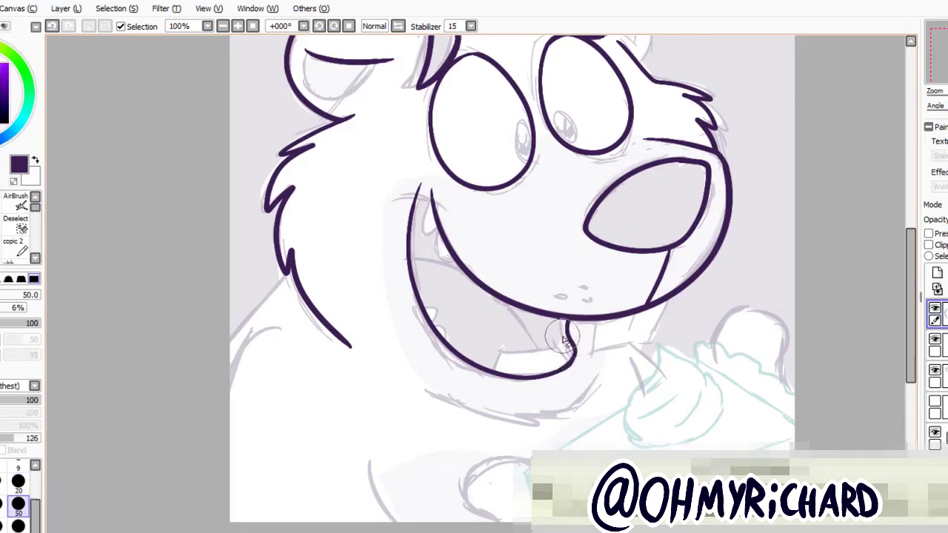
On the layer below the nose lines, ink a short curved cheek crease across the left mouth corner with the size 20 brush.
scroll(474, 281, up, 3)
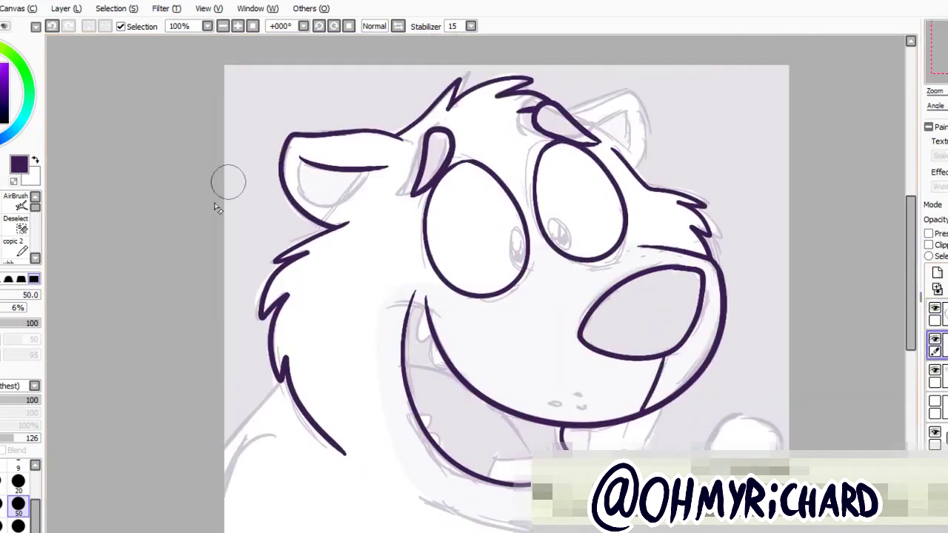
key(bracketleft)
key(bracketleft)
key(bracketleft)
key(bracketleft)
key(bracketleft)
drag(440, 319, 390, 307)
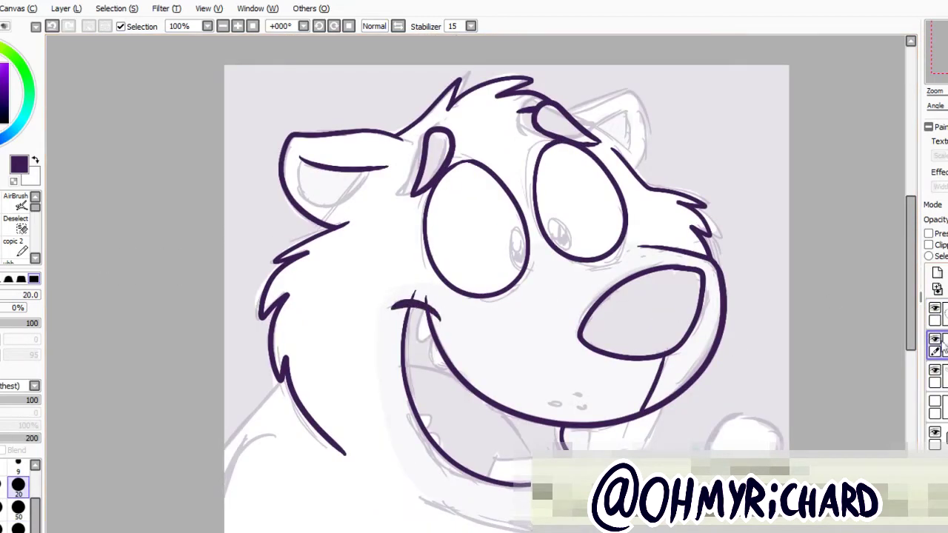
Erase the ends of the mouth and muzzle lines sticking out above the cheek crease, working on each line's layer.
key(e)
click(935, 374)
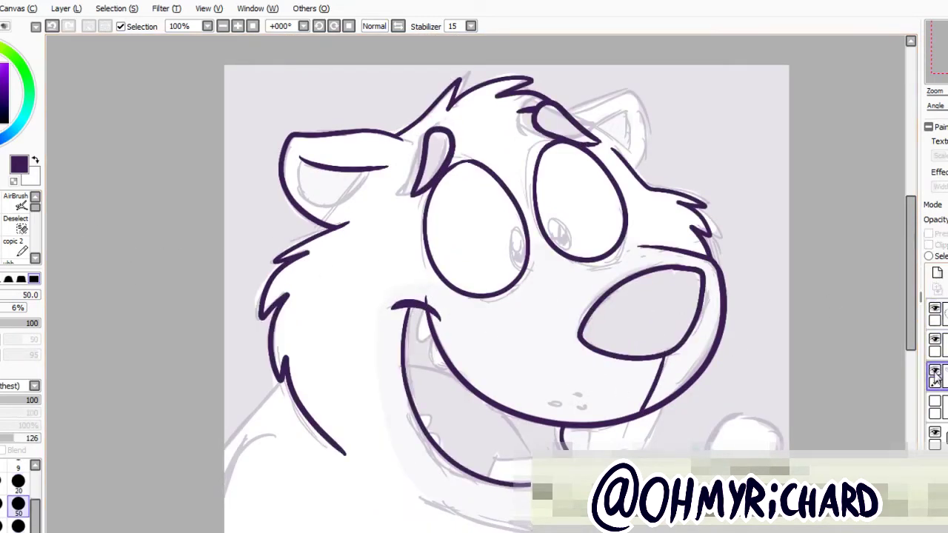
click(944, 344)
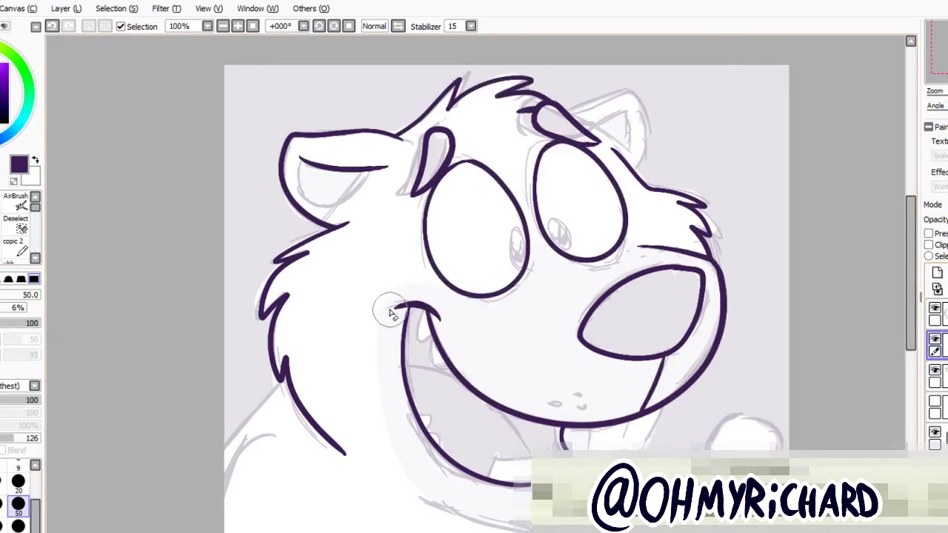
On the layer below the mouth lines, draw solid oval pupils in both eyes with the size 20 brush and stabilizer 3.
scroll(884, 197, down, 2)
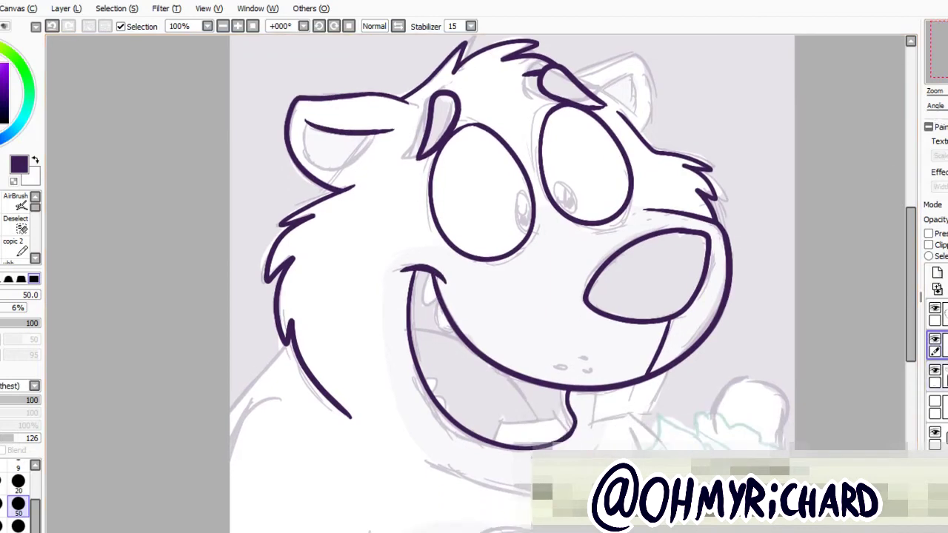
click(935, 374)
click(18, 483)
click(471, 26)
click(481, 60)
drag(523, 196, 524, 224)
key(ctrl+z)
key(ctrl+z)
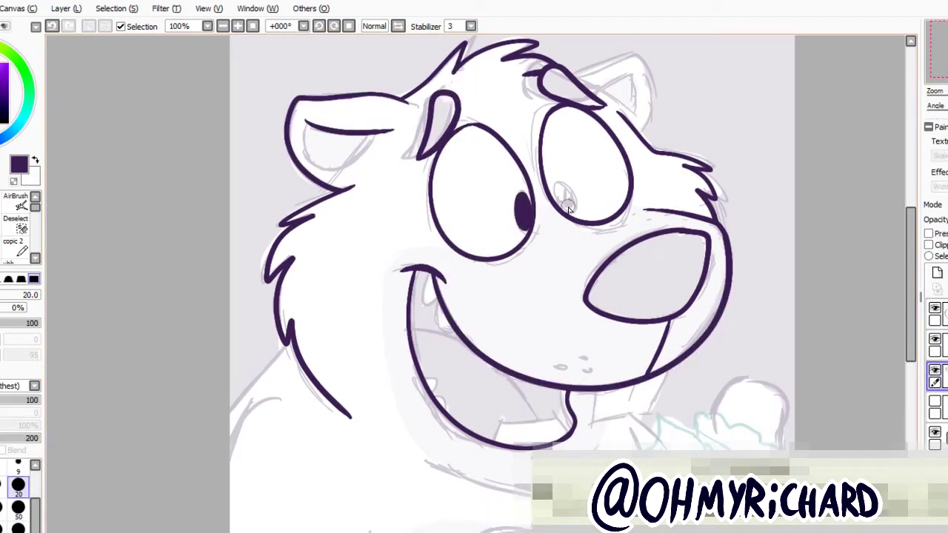
key(ctrl+z)
drag(563, 185, 570, 216)
key(ctrl+z)
key(ctrl+z)
drag(935, 335, 936, 376)
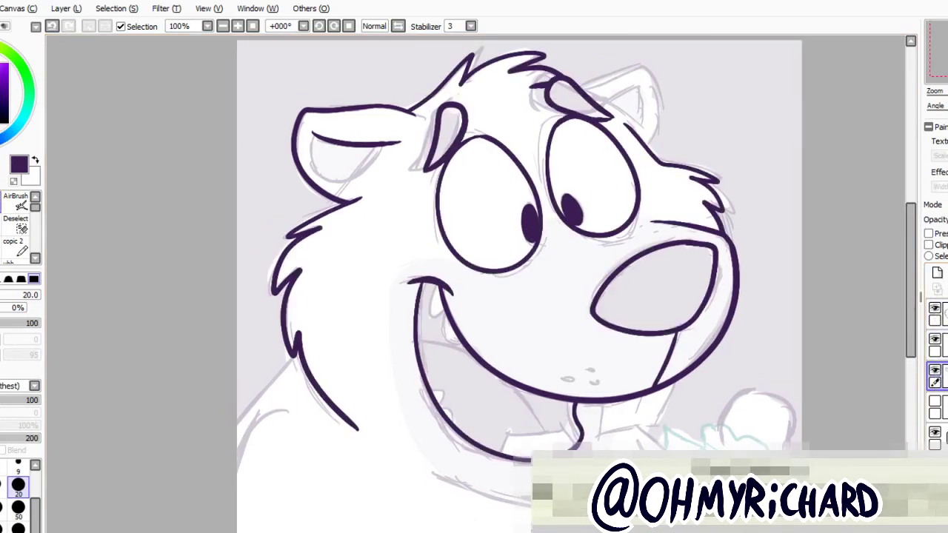
Set the stabilizer to 15 and ink the right ear's outer outline and its inner ear line.
click(470, 26)
click(468, 195)
click(470, 26)
click(468, 195)
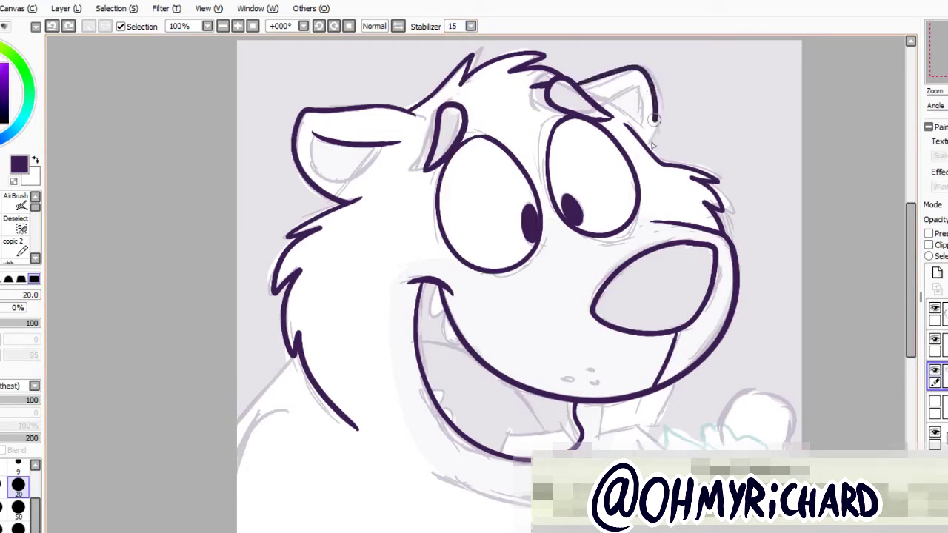
mouse_move(584, 88)
mouse_down()
mouse_move(653, 125)
mouse_move(656, 148)
mouse_move(637, 68)
mouse_move(652, 74)
mouse_move(645, 140)
mouse_up()
key(ctrl+z)
key(ctrl+z)
key(ctrl+z)
drag(617, 105, 643, 80)
key(ctrl+z)
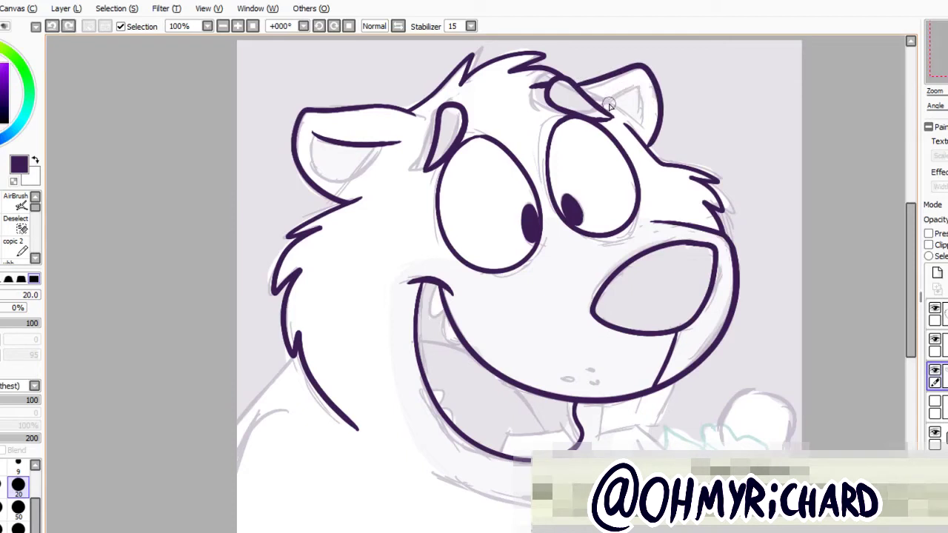
On the topmost layer, erase and redraw the outline of the right eyebrow above the eye.
click(942, 314)
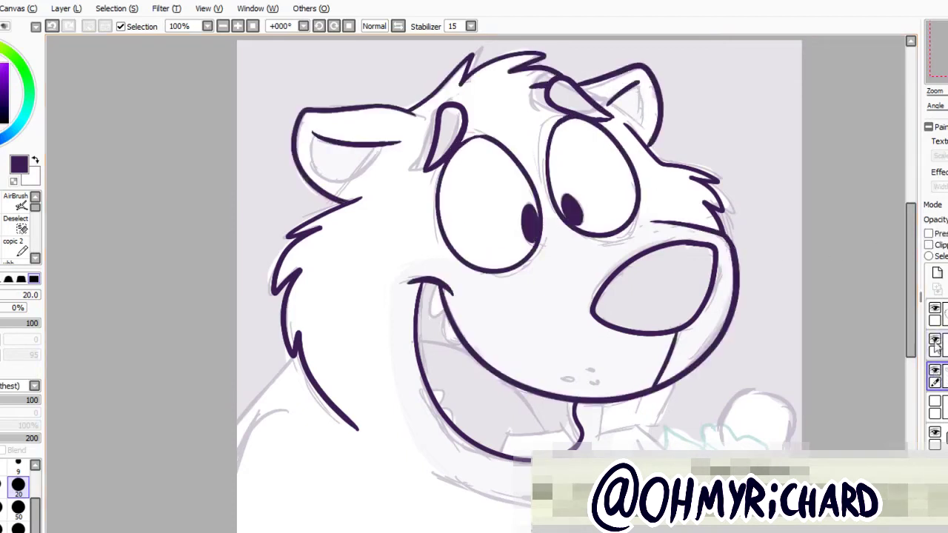
key(e)
mouse_move(611, 122)
mouse_down()
mouse_move(553, 85)
mouse_move(577, 135)
mouse_move(599, 108)
mouse_up()
key(e)
key(ctrl+z)
mouse_move(538, 93)
mouse_down()
mouse_move(606, 101)
mouse_move(536, 104)
mouse_move(549, 105)
mouse_up()
key(ctrl+z)
key(ctrl+z)
key(ctrl+z)
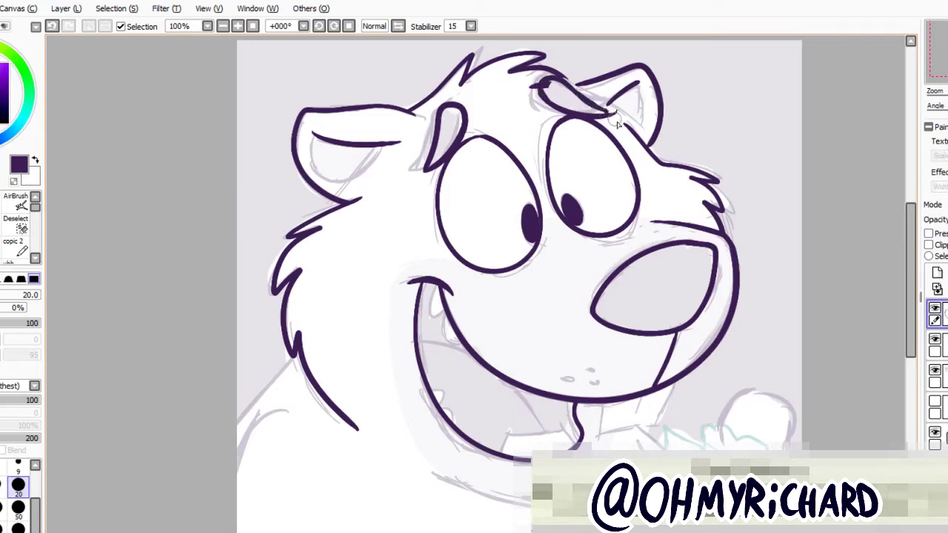
Erase the overshoot at the right eyebrow's tip and the hair strokes running into the eyebrow on the layer below.
key(e)
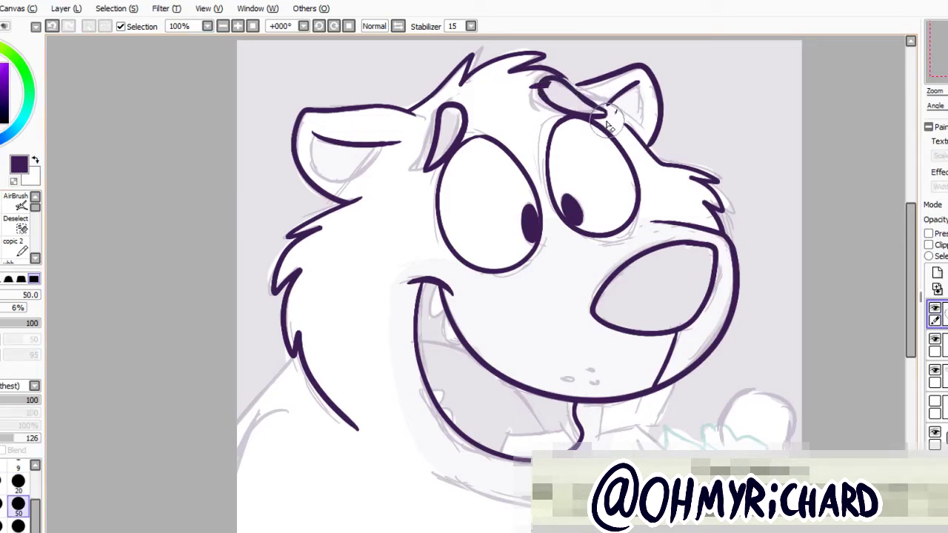
click(940, 343)
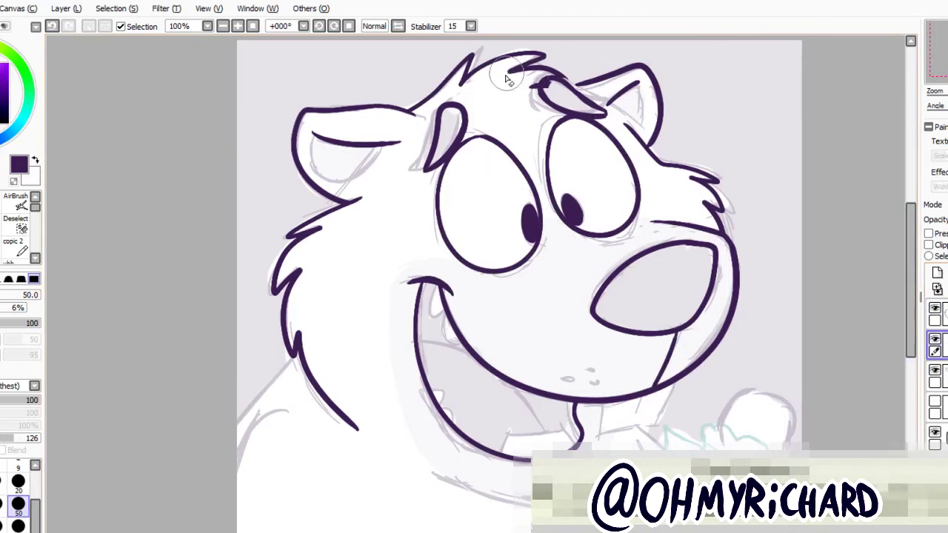
click(934, 311)
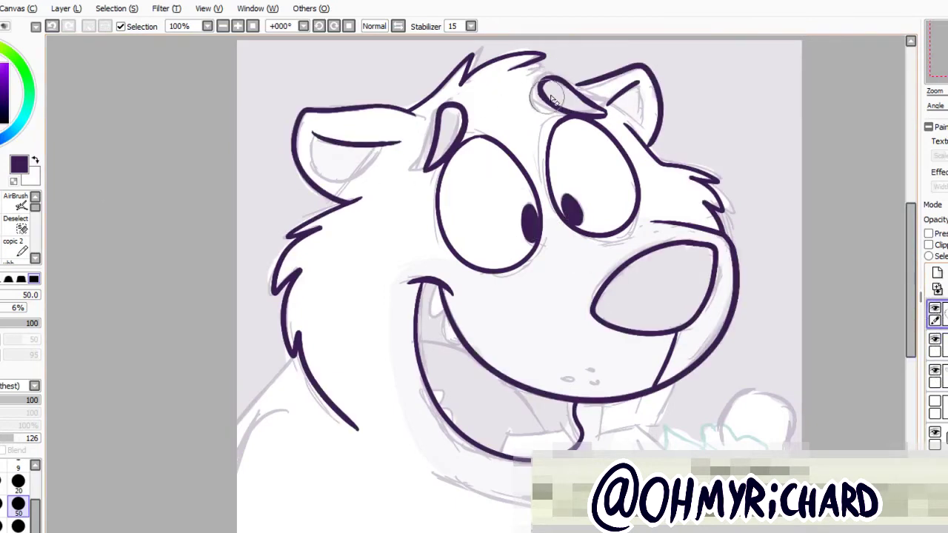
Re-ink the lower hair tuft beside the right eyebrow on the layer below the eyebrows.
key(e)
click(935, 342)
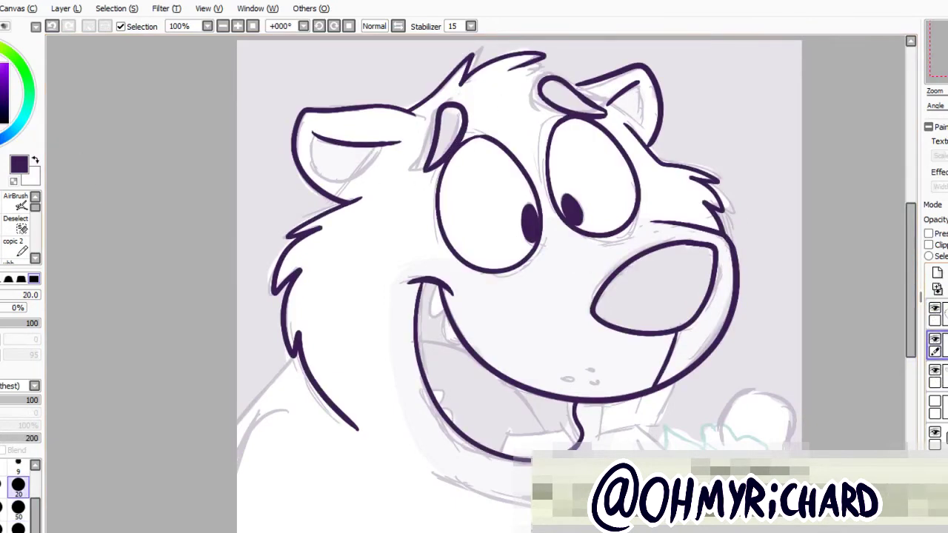
key(ctrl+z)
mouse_move(523, 74)
mouse_down()
mouse_move(554, 69)
mouse_move(542, 92)
mouse_up()
key(ctrl+z)
Ink the large upper front tooth hanging below the muzzle's lower curve.
scroll(643, 128, down, 1)
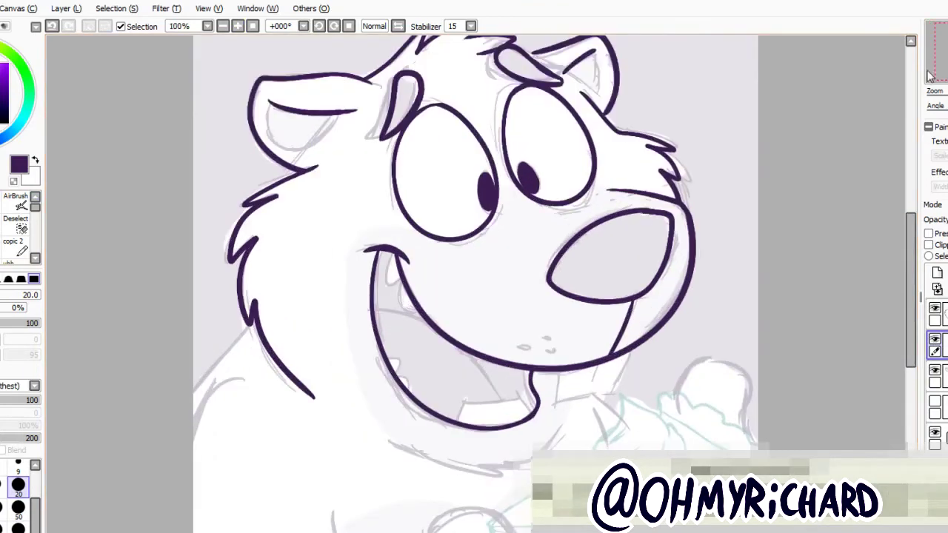
scroll(519, 222, up, 1)
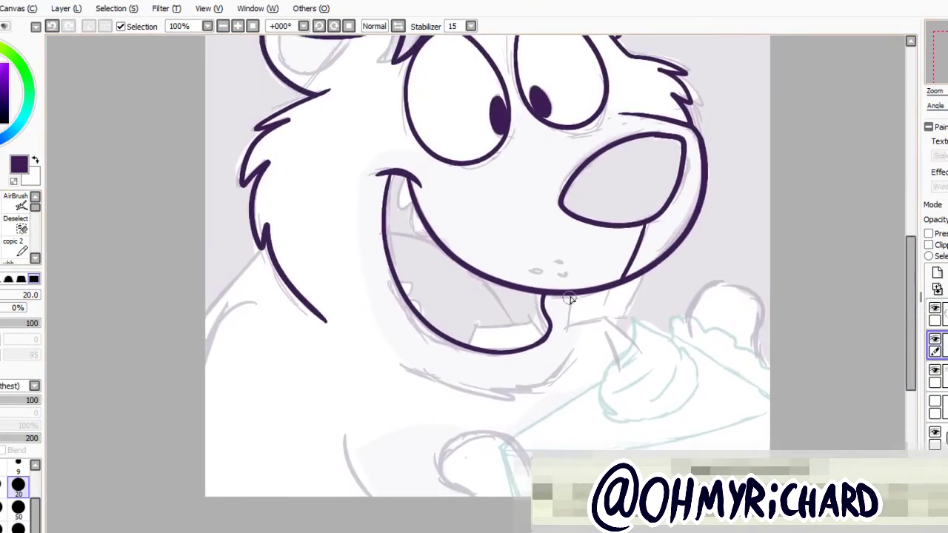
drag(569, 297, 635, 322)
key(ctrl+z)
drag(643, 275, 605, 313)
key(ctrl+z)
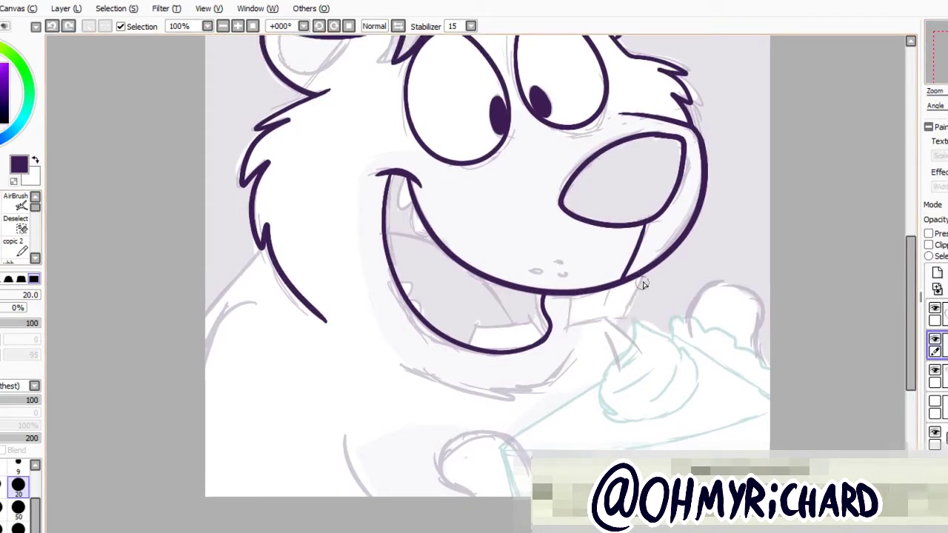
drag(643, 284, 574, 304)
key(ctrl+z)
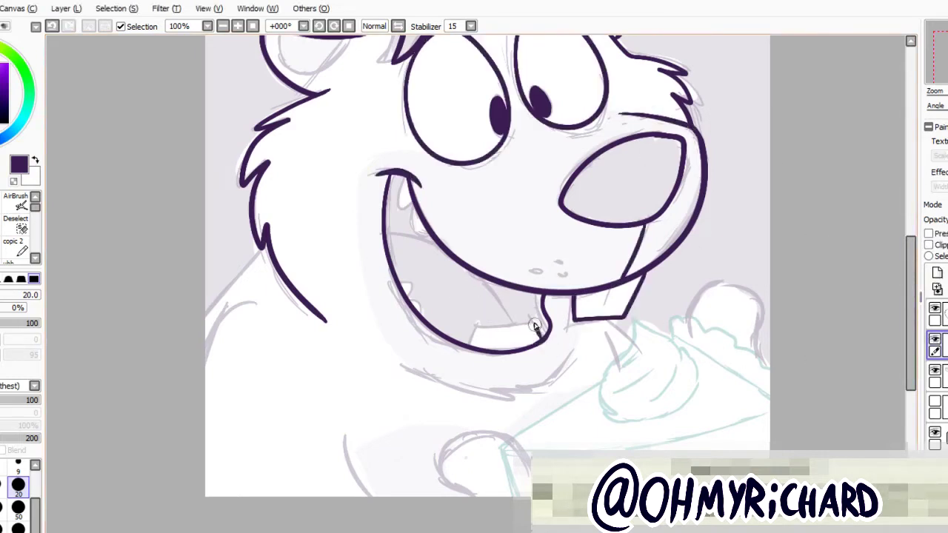
Ink the angular lower front tooth along the bottom edge of the open mouth.
drag(535, 327, 465, 348)
click(54, 27)
drag(535, 327, 466, 346)
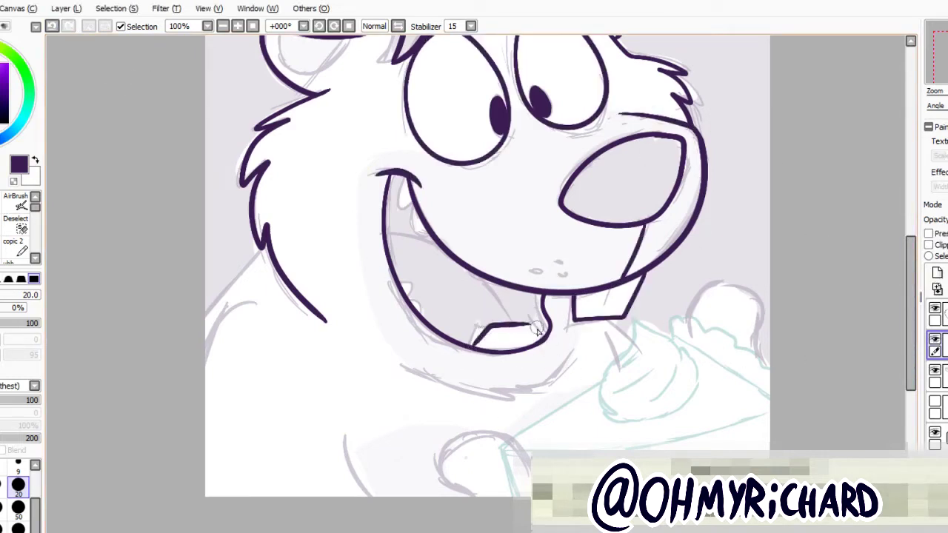
key(ctrl+z)
key(ctrl+z)
mouse_move(533, 327)
mouse_down()
mouse_move(466, 349)
mouse_move(480, 328)
mouse_up()
key(ctrl+z)
key(ctrl+z)
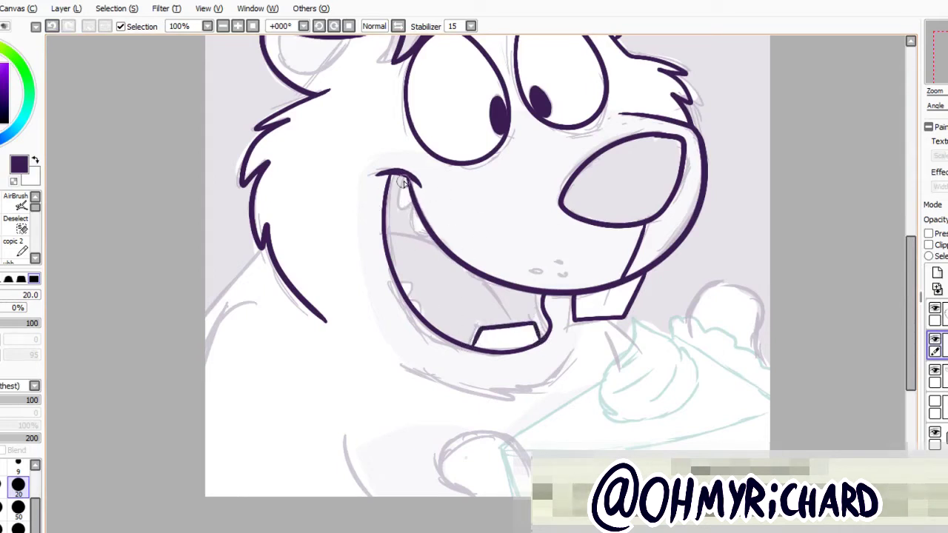
Ink the small upper teeth near the mouth corner and the small lower teeth along the mouth's left edge.
drag(404, 183, 428, 236)
key(ctrl+z)
mouse_move(400, 174)
mouse_down()
mouse_move(405, 213)
mouse_move(429, 234)
mouse_up()
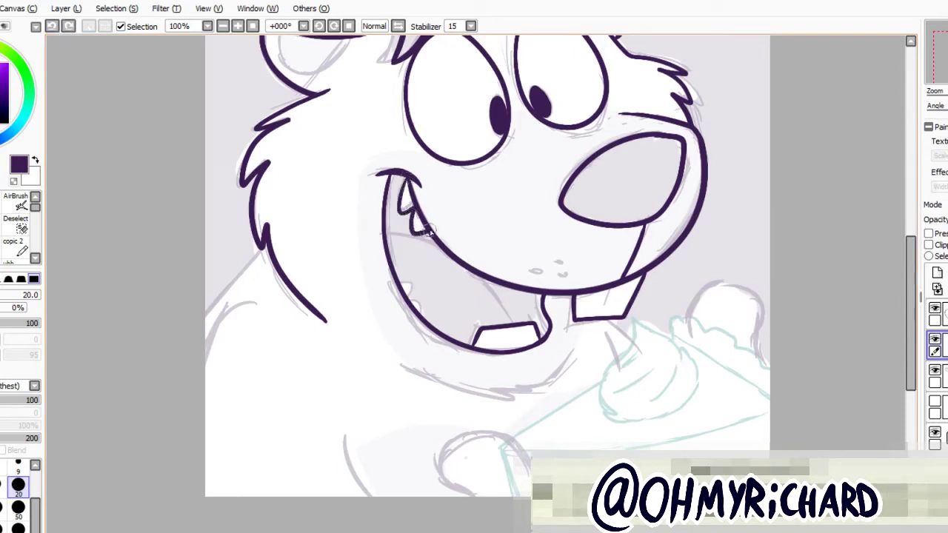
key(ctrl+z)
drag(400, 283, 420, 318)
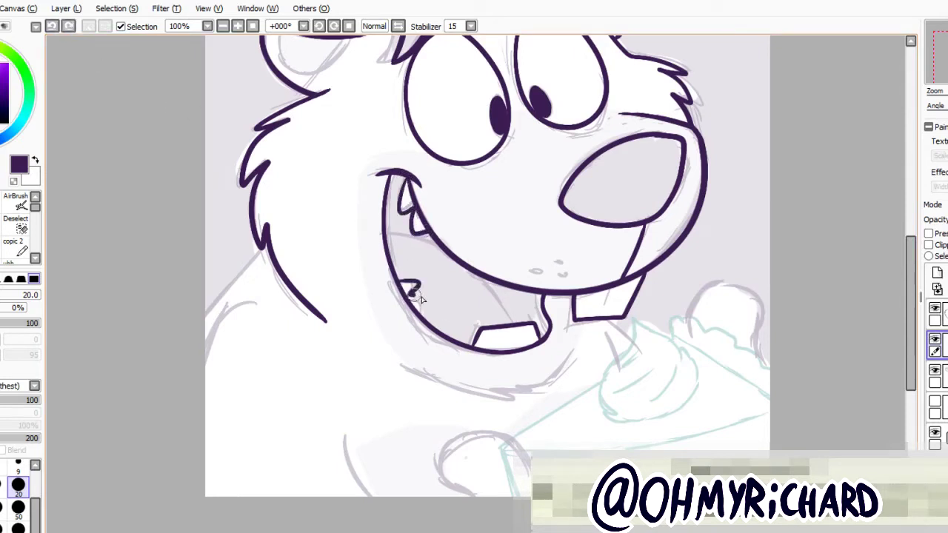
key(ctrl+z)
drag(400, 283, 421, 318)
Ink the shoulder line from the cheek fur to the left canvas edge and the shorter curved line beneath it.
drag(488, 267, 500, 330)
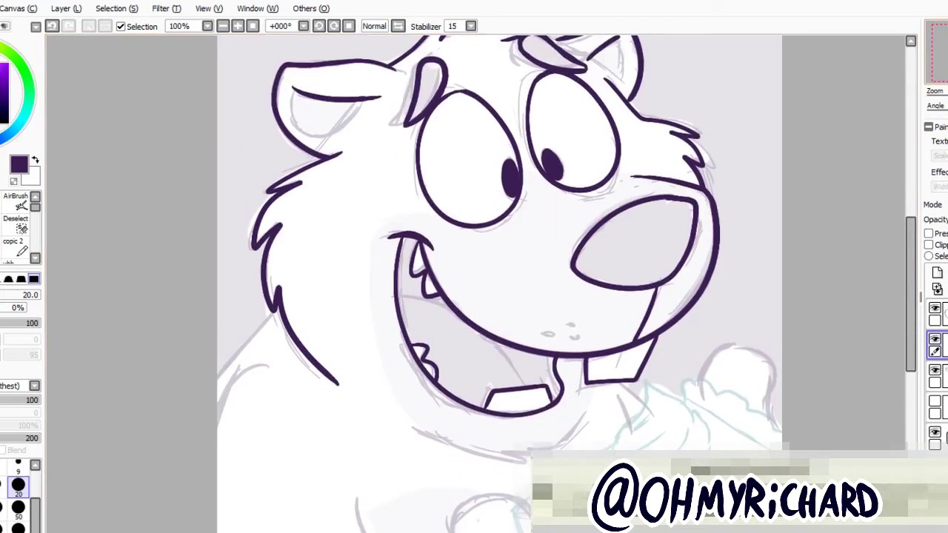
mouse_move(460, 429)
mouse_down()
mouse_move(460, 354)
mouse_move(472, 347)
mouse_up()
drag(269, 274, 231, 303)
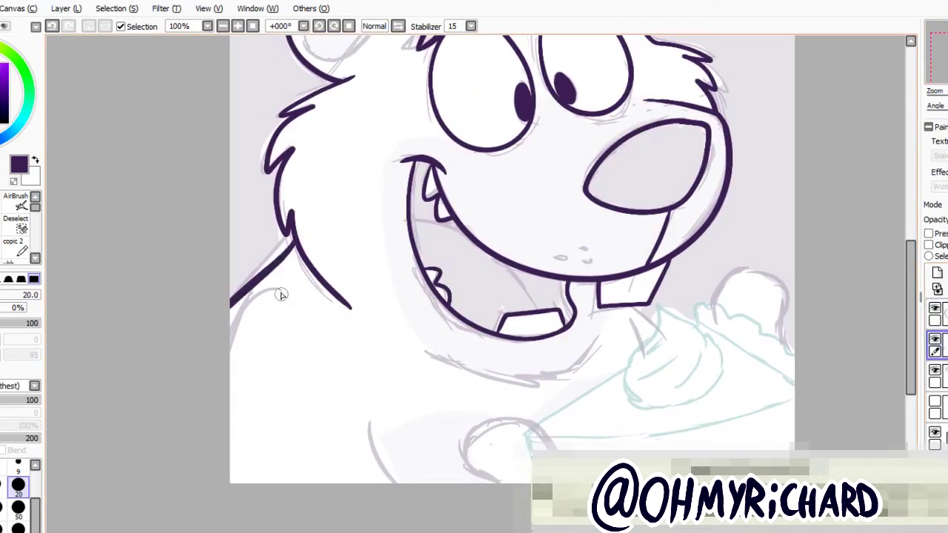
mouse_move(285, 288)
mouse_down()
mouse_move(258, 315)
mouse_move(231, 325)
mouse_up()
key(ctrl+z)
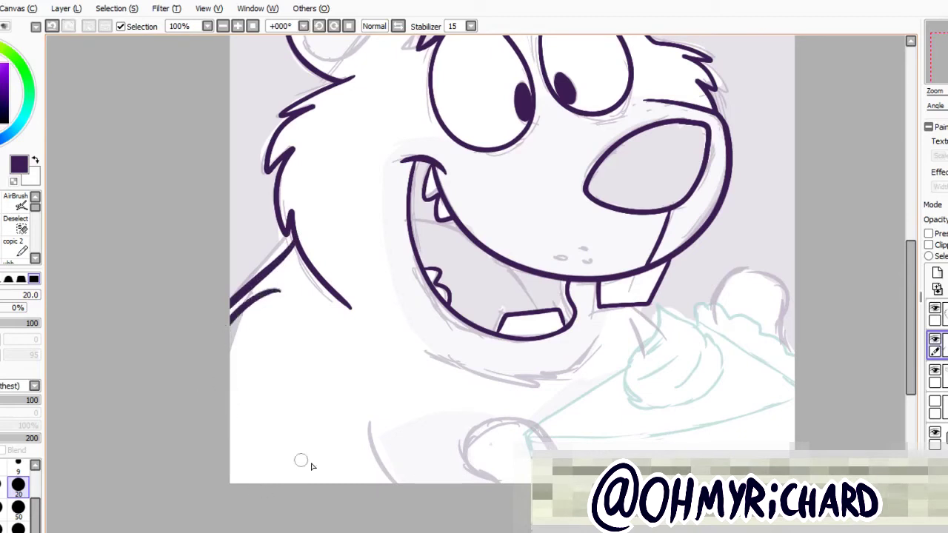
key(ctrl+z)
drag(286, 295, 232, 325)
Try to ink the jagged fur line of the chin beneath the open mouth.
drag(488, 385, 500, 347)
drag(439, 307, 561, 347)
key(ctrl+z)
key(ctrl+z)
mouse_move(443, 311)
mouse_down()
mouse_move(536, 343)
mouse_move(575, 319)
mouse_move(573, 333)
mouse_move(608, 285)
mouse_up()
key(ctrl+z)
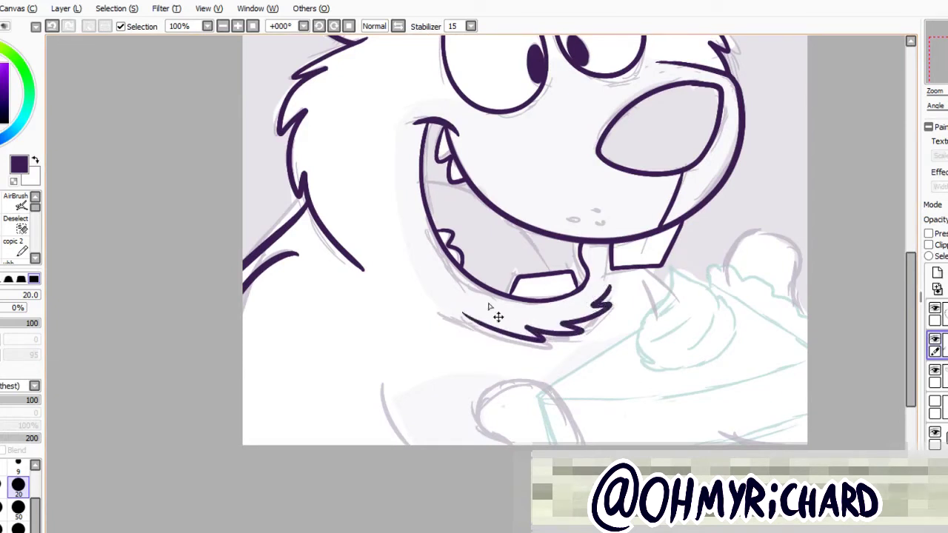
key(ctrl+z)
mouse_move(463, 314)
mouse_down()
mouse_move(524, 342)
mouse_move(564, 338)
mouse_move(610, 307)
mouse_up()
key(ctrl+z)
key(ctrl+z)
Ink the chin's curved underside with short fur spikes rising toward the front tooth, and tidy its end with the eraser.
mouse_move(467, 317)
mouse_down()
mouse_move(562, 346)
mouse_move(533, 344)
mouse_move(582, 333)
mouse_move(599, 305)
mouse_move(566, 333)
mouse_move(522, 339)
mouse_up()
key(ctrl+z)
key(ctrl+z)
key(ctrl+z)
key(ctrl+z)
mouse_move(447, 305)
mouse_down()
mouse_move(529, 340)
mouse_move(437, 304)
mouse_up()
key(ctrl+z)
key(])
key(])
key(])
key(])
key(])
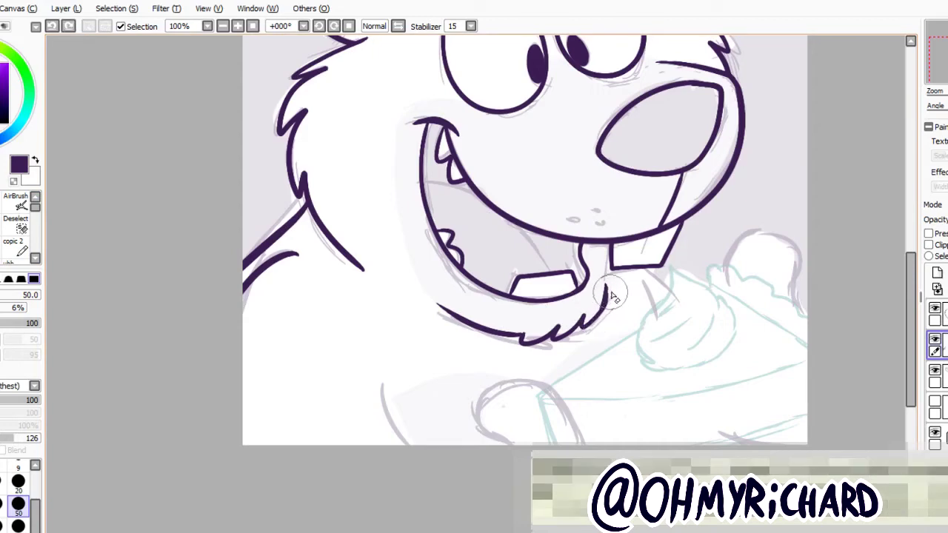
scroll(813, 294, down, 2)
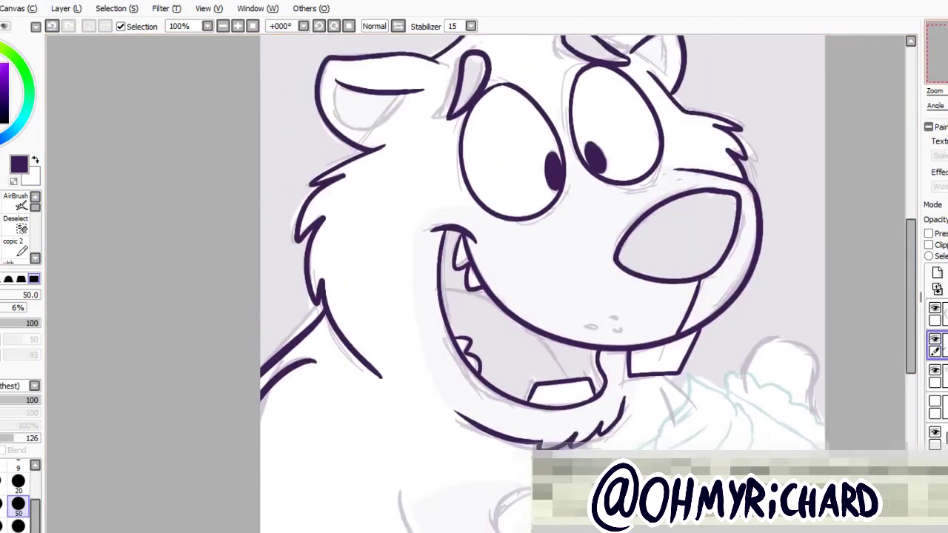
Ink the short curved body line running to the lower canvas edge beside the hand with the size 20 brush.
scroll(814, 294, up, 2)
key([)
key([)
key([)
key([)
key([)
key(ctrl+z)
mouse_move(392, 387)
mouse_down()
mouse_move(407, 450)
mouse_move(423, 450)
mouse_up()
Ink the rounded outline of the lower finger holding the pie and the rounded finger behind the pie's far edge.
drag(609, 395, 569, 449)
drag(583, 385, 496, 443)
key(ctrl+z)
key(ctrl+z)
drag(593, 449, 490, 443)
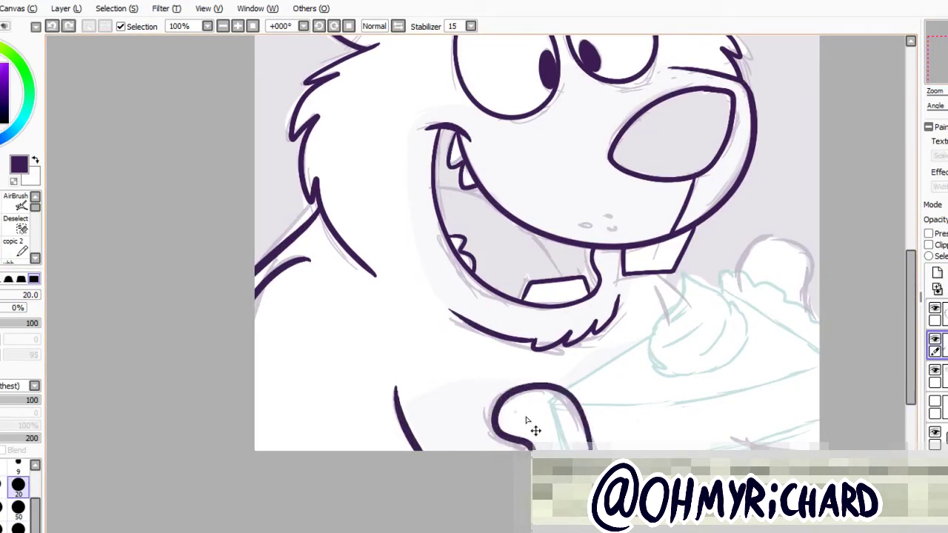
key(ctrl+z)
mouse_move(611, 449)
mouse_down()
mouse_move(485, 425)
mouse_move(530, 385)
mouse_move(527, 447)
mouse_up()
key(ctrl+z)
mouse_move(739, 295)
mouse_down()
mouse_move(740, 286)
mouse_move(811, 325)
mouse_move(807, 296)
mouse_move(811, 324)
mouse_up()
key(ctrl+z)
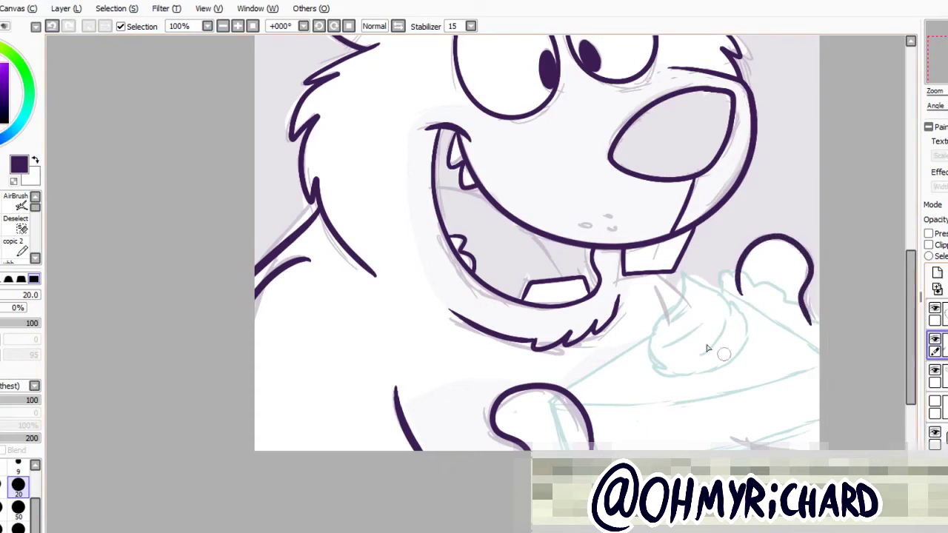
On the layer below, ink the two short curved lines running from under the front tooth toward the pie's cream.
drag(942, 350, 941, 376)
drag(650, 268, 700, 320)
drag(653, 286, 672, 342)
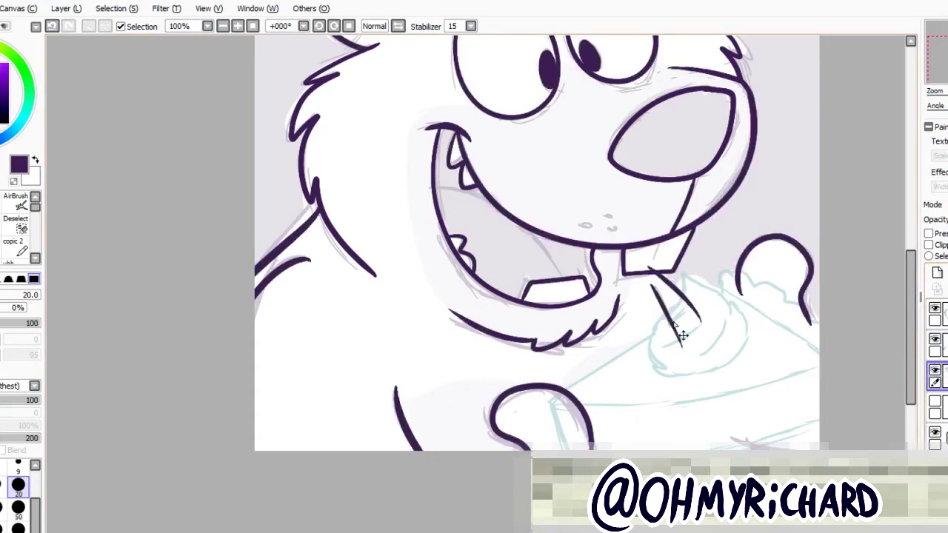
Add a new top layer and draw the pie slice's long straight edge in orange from the lower finger to the upper corner.
click(942, 317)
click(3, 69)
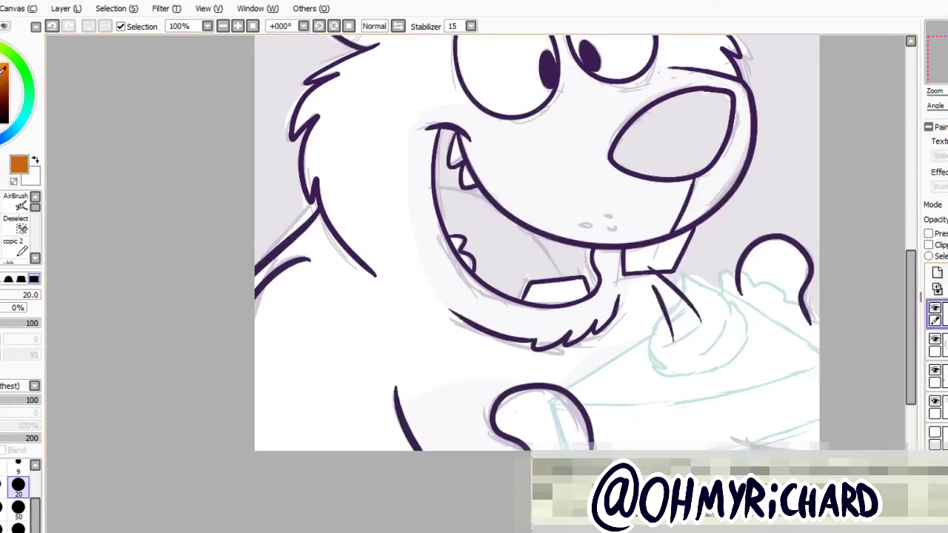
drag(567, 438, 595, 374)
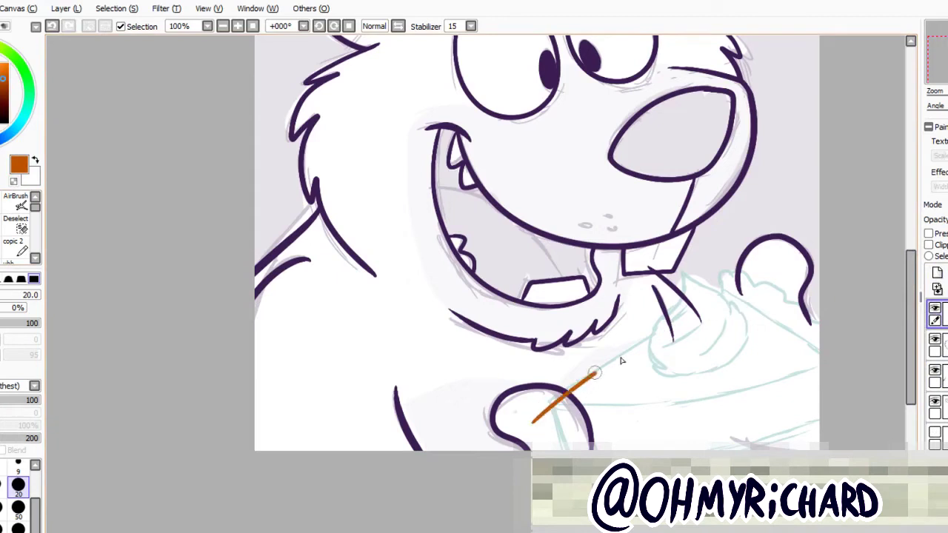
key(ctrl+z)
drag(720, 294, 666, 324)
drag(619, 358, 519, 415)
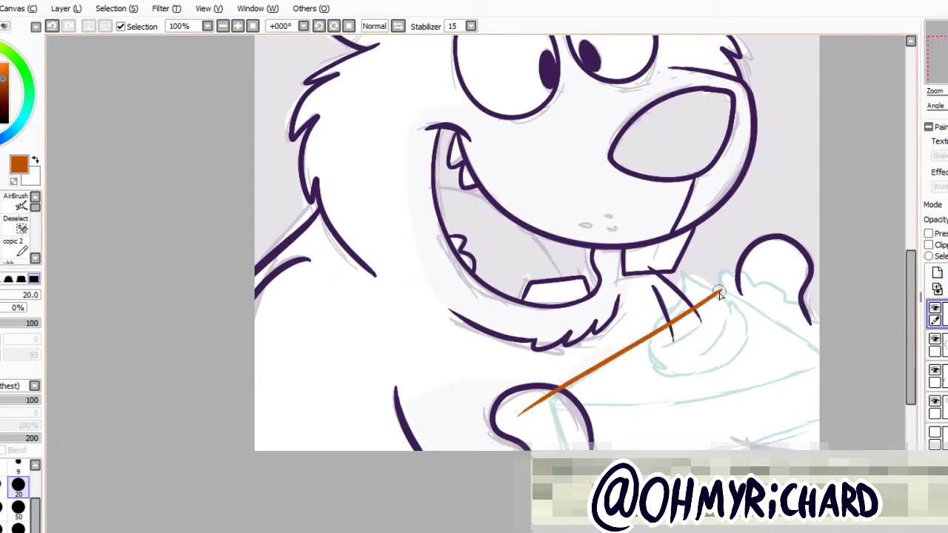
key(ctrl+z)
Draw the pie slice's crust-side edge, its curved near edge and the short lower edge in orange.
drag(720, 293, 817, 363)
drag(543, 407, 820, 363)
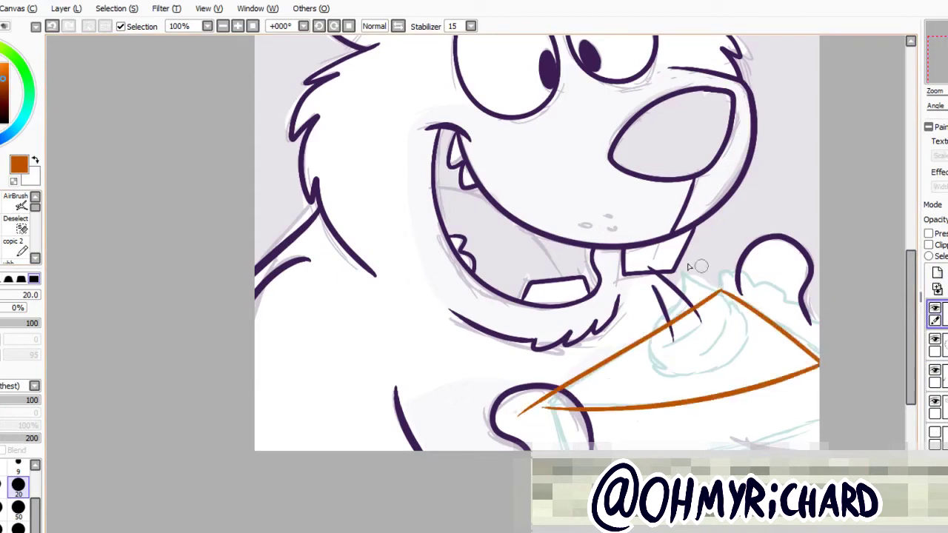
key(ctrl+z)
drag(815, 417, 710, 453)
key(ctrl+z)
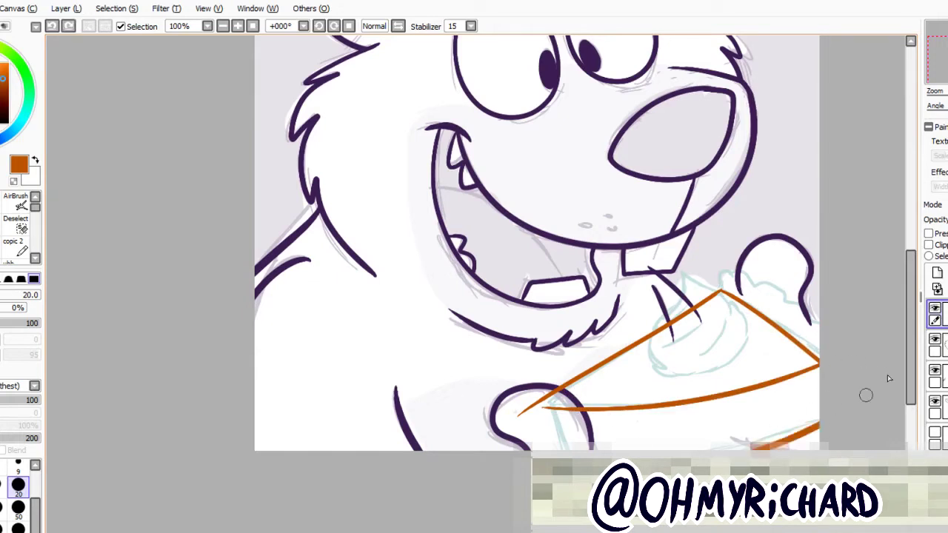
key(ctrl+y)
key(ctrl+z)
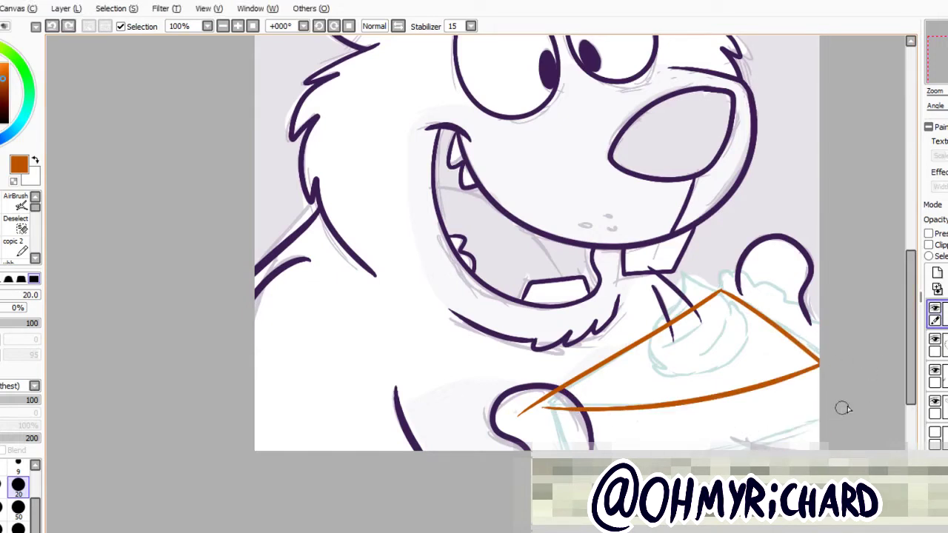
drag(843, 409, 711, 453)
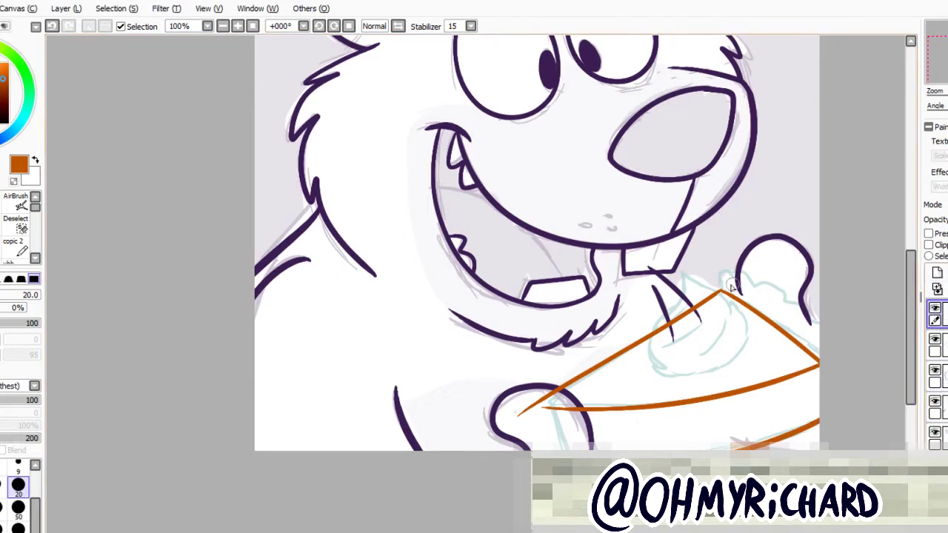
mouse_move(717, 279)
mouse_down()
mouse_move(750, 275)
mouse_move(786, 304)
mouse_up()
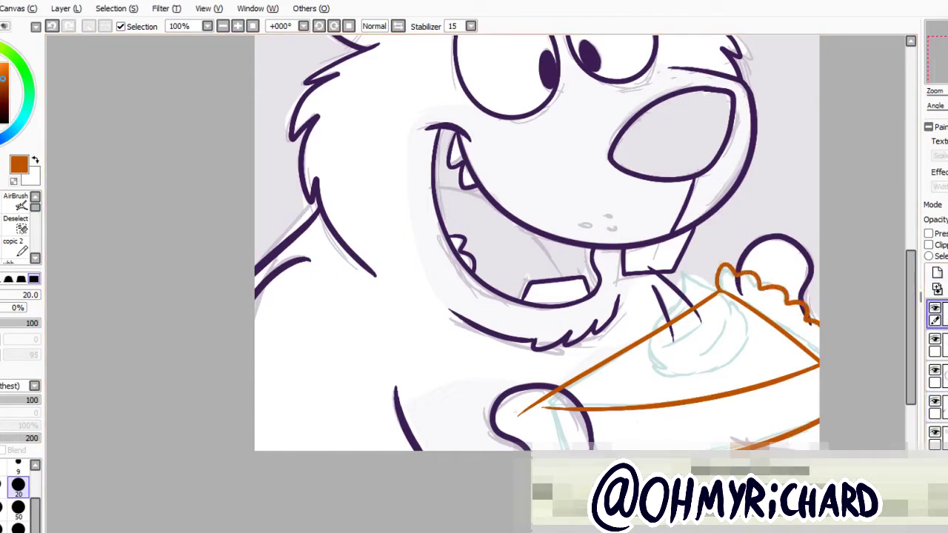
key(ctrl+z)
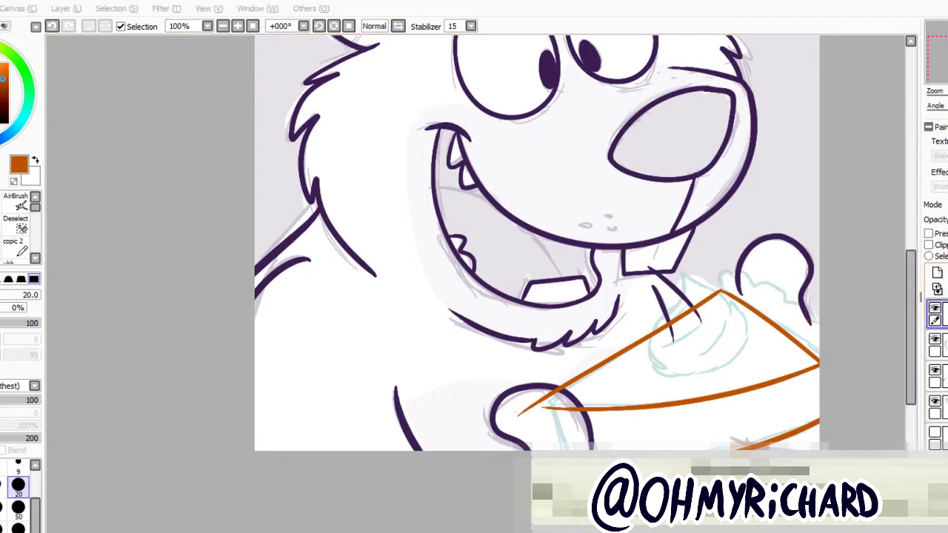
key(ctrl+z)
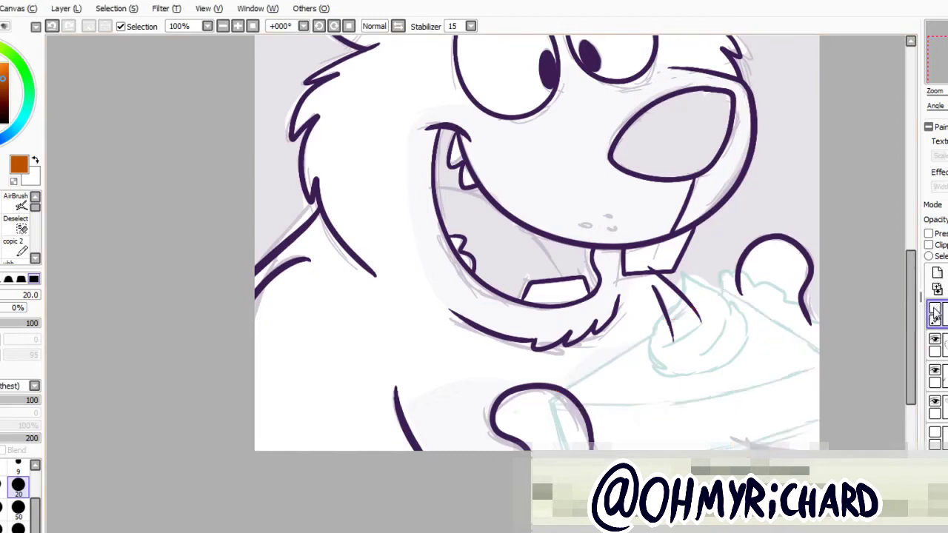
key(ctrl+y)
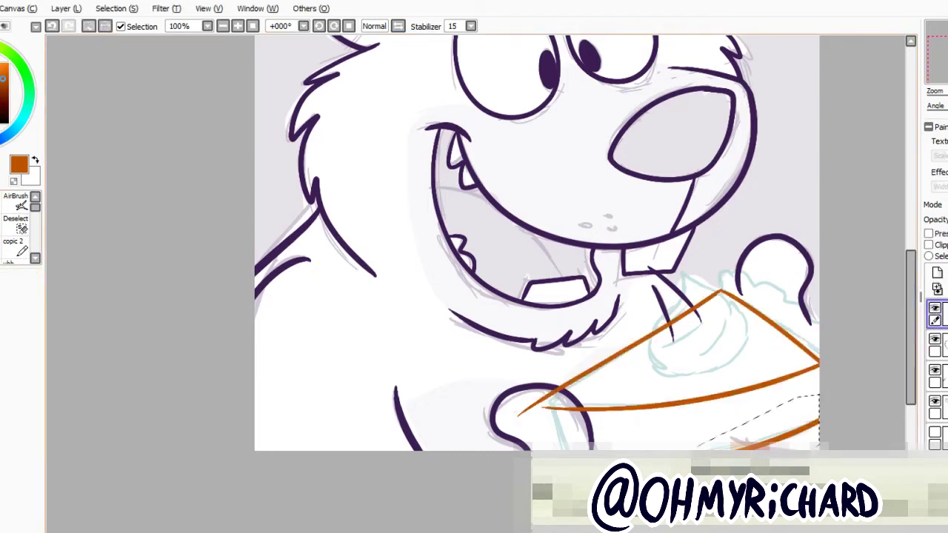
key(ctrl+z)
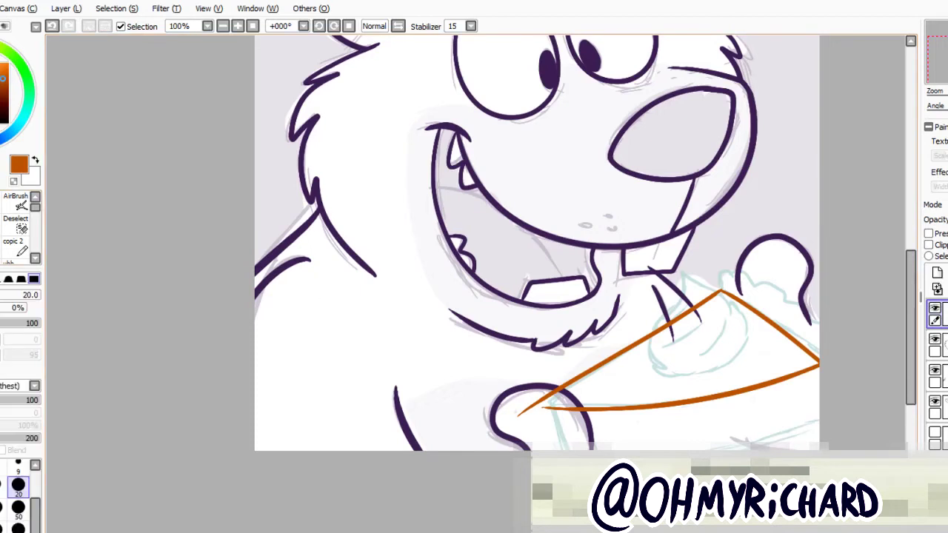
Restore the pie slice's short lower edge and draw the scalloped crust rim in orange from the upper corner past the finger.
key(ctrl+y)
key(ctrl+z)
key(ctrl+y)
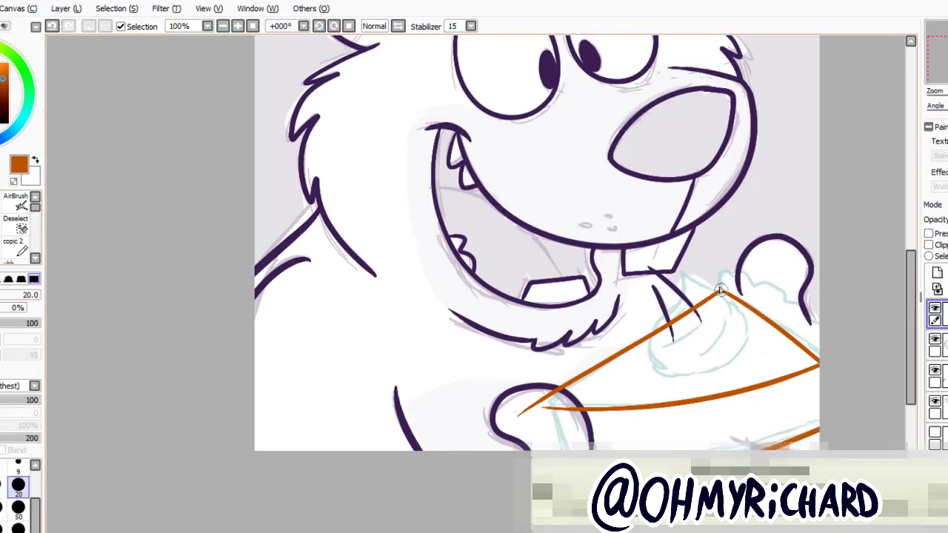
mouse_move(720, 289)
mouse_down()
mouse_move(743, 273)
mouse_move(782, 288)
mouse_move(735, 280)
mouse_move(819, 325)
mouse_up()
key(ctrl+z)
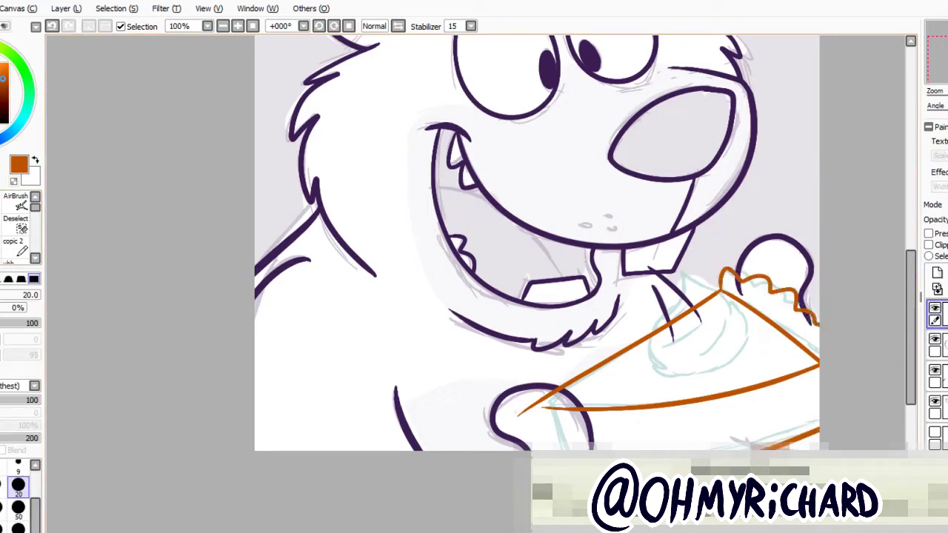
Switch to teal and draw the cream dollop's pointed outline on the pie, with curved swirl lines inside it.
click(22, 117)
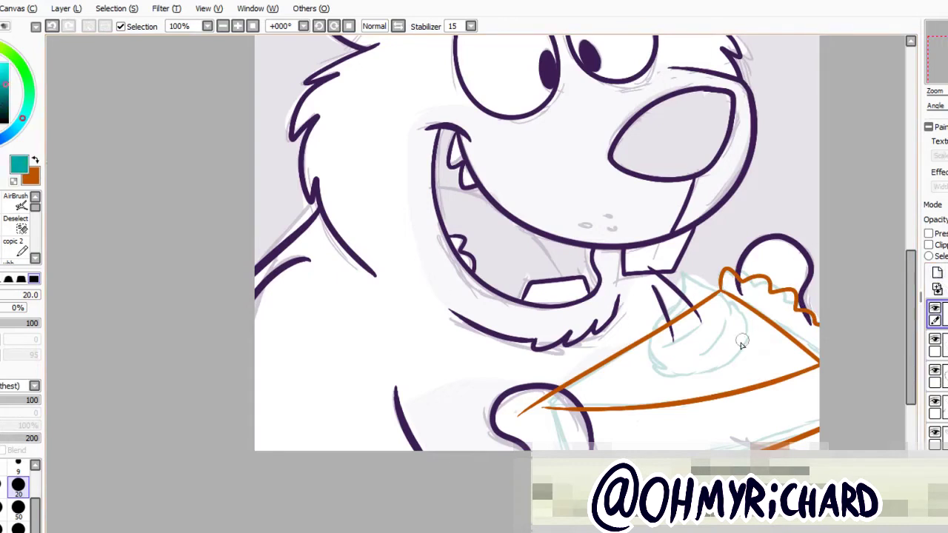
mouse_move(671, 377)
mouse_down()
mouse_move(744, 342)
mouse_move(736, 355)
mouse_move(734, 303)
mouse_up()
key(ctrl+z)
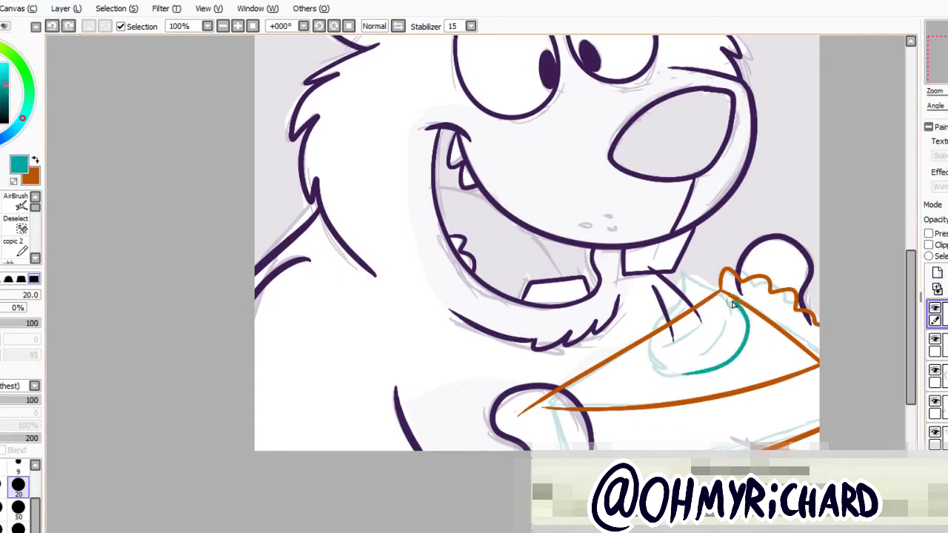
mouse_move(691, 279)
mouse_down()
mouse_move(653, 368)
mouse_move(702, 375)
mouse_up()
key(ctrl+z)
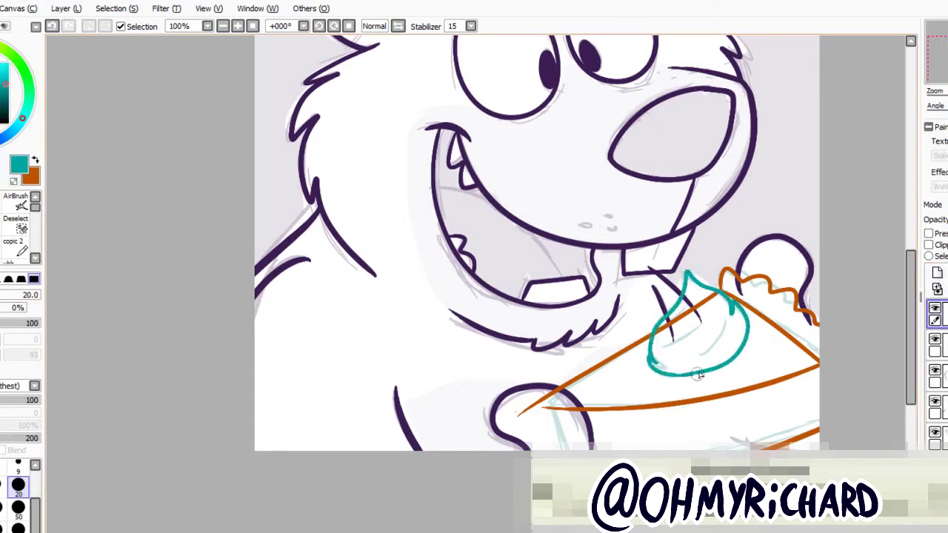
key(ctrl+z)
mouse_move(650, 359)
mouse_down()
mouse_move(659, 371)
mouse_move(690, 375)
mouse_up()
key(ctrl+z)
drag(655, 349, 699, 307)
drag(668, 331, 701, 297)
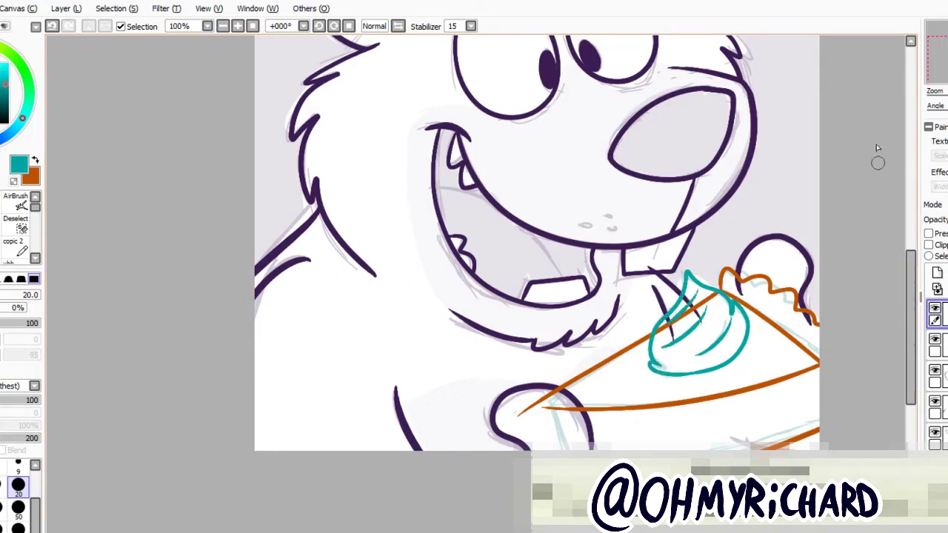
Set the stabilizer to 3 and, on the orange pie layer, erase the straight edge where it crosses the cream at size 50.
drag(876, 159, 853, 110)
click(937, 344)
click(471, 26)
click(453, 68)
key(b)
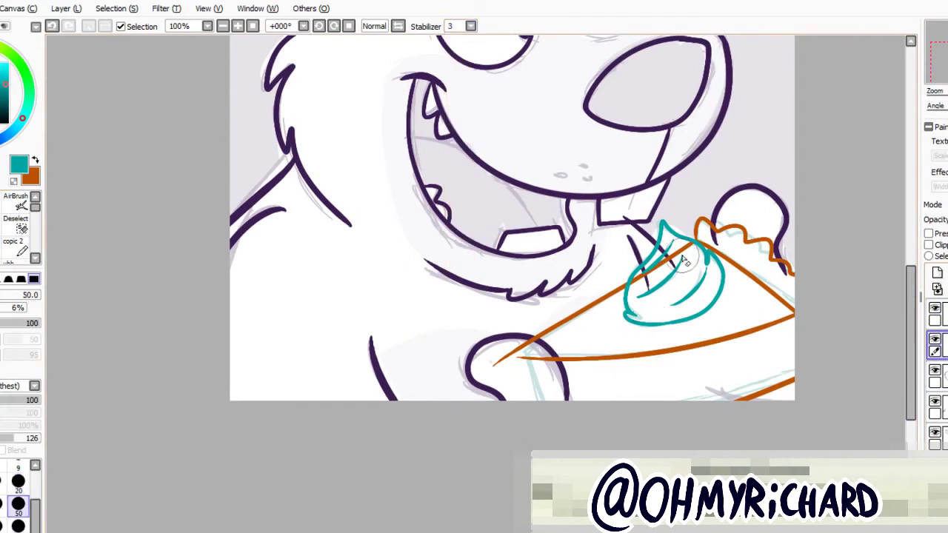
mouse_move(695, 250)
mouse_down()
mouse_move(638, 287)
mouse_move(628, 276)
mouse_move(678, 252)
mouse_move(689, 281)
mouse_up()
drag(874, 257, 879, 319)
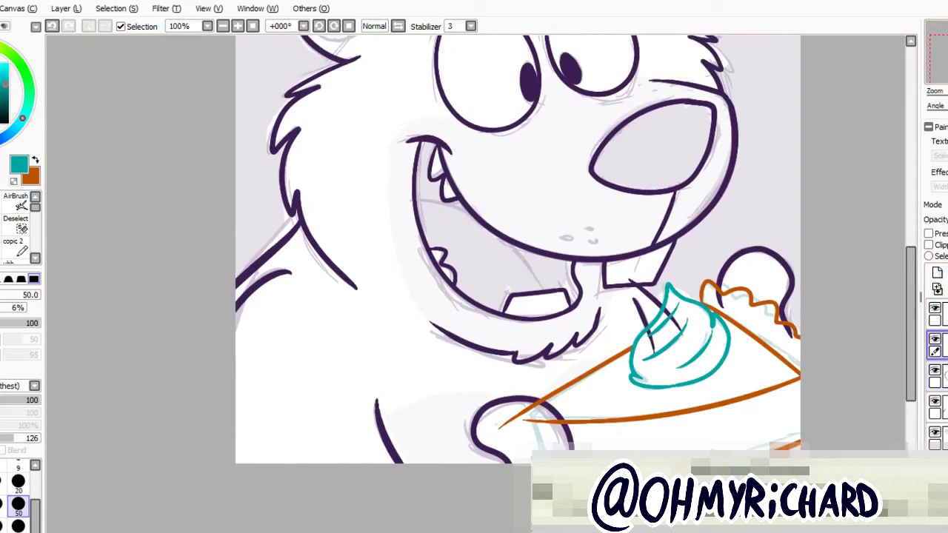
Find the layer holding the two curved lines under the front tooth and erase the parts overlapping the cream.
click(934, 371)
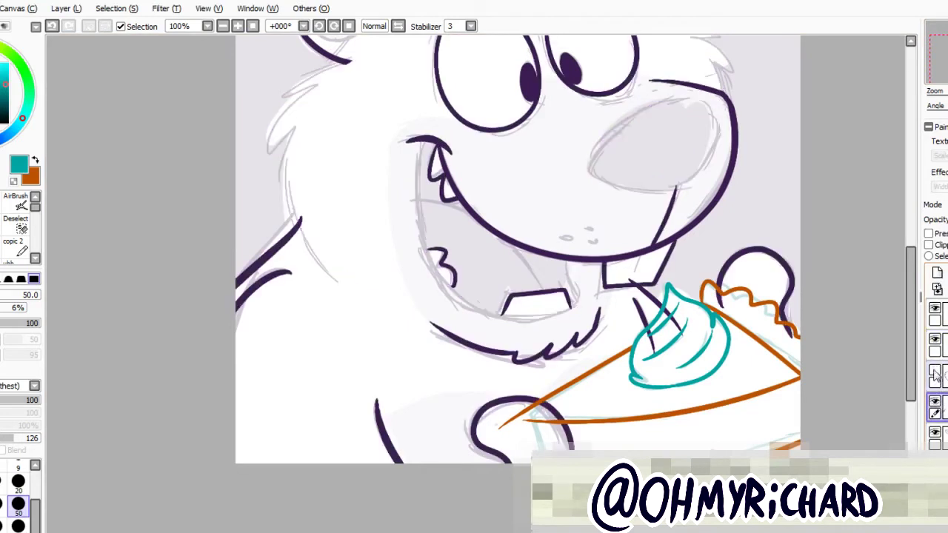
click(938, 406)
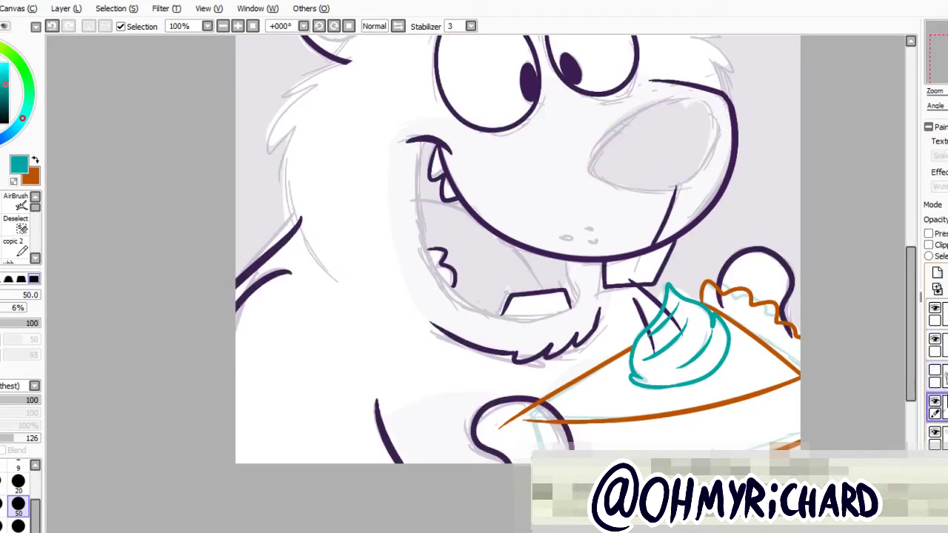
click(935, 401)
click(935, 401)
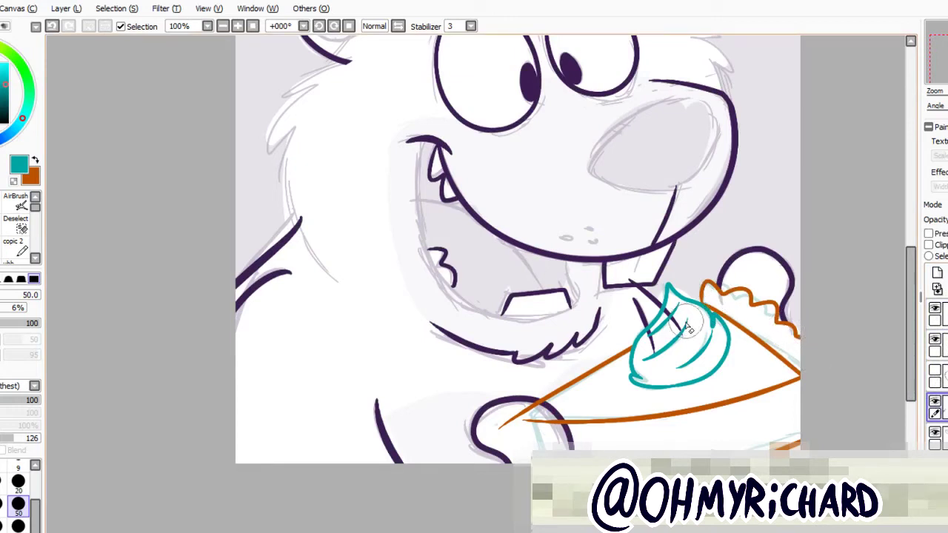
click(937, 437)
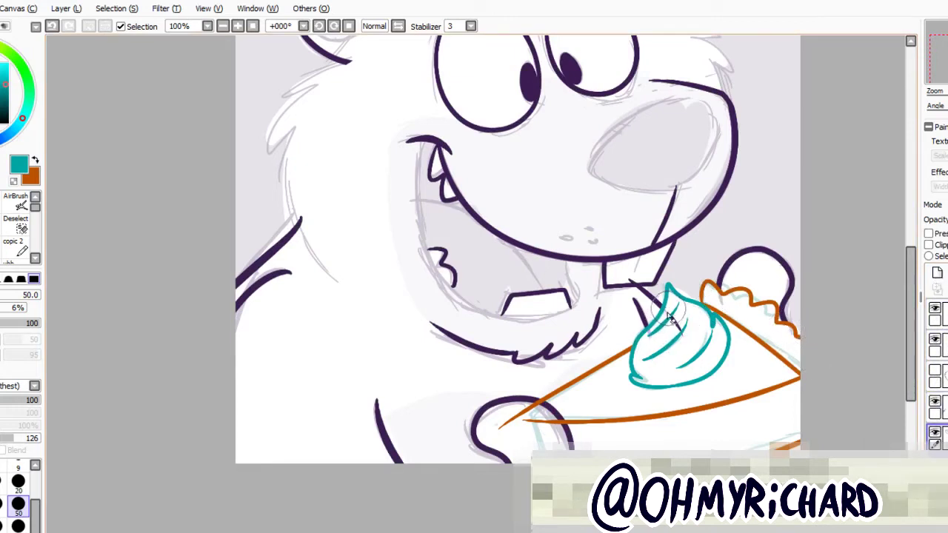
click(935, 371)
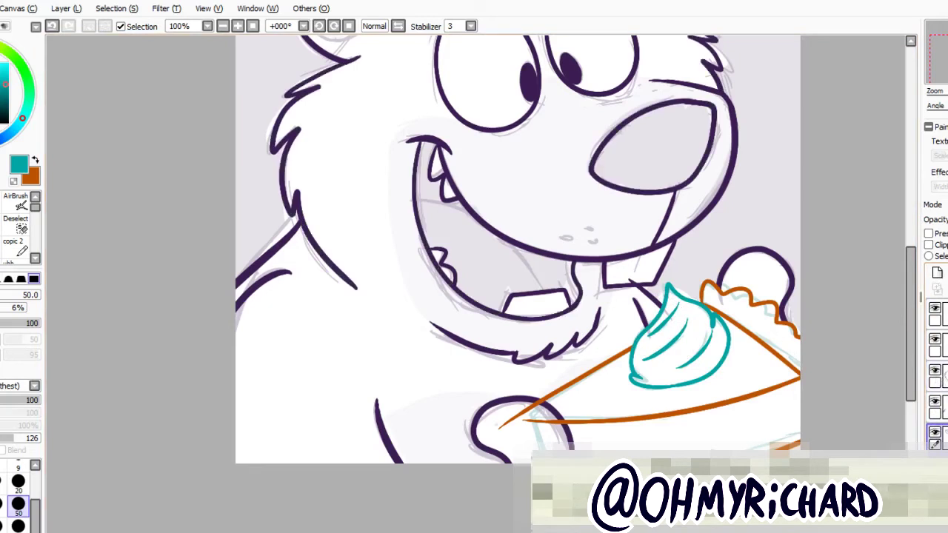
On the orange pie layer, erase the ends of the pie's edges that overlap the lower finger.
click(938, 344)
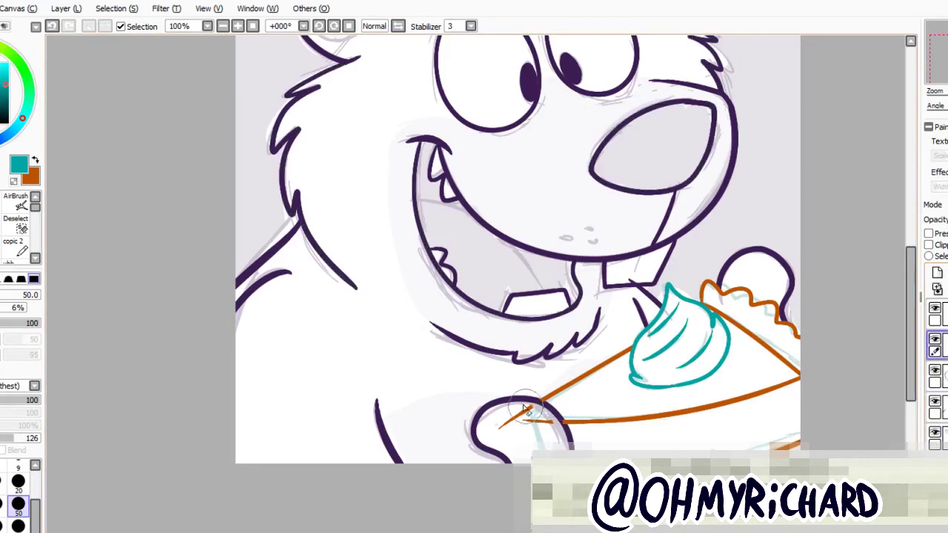
drag(548, 408, 503, 429)
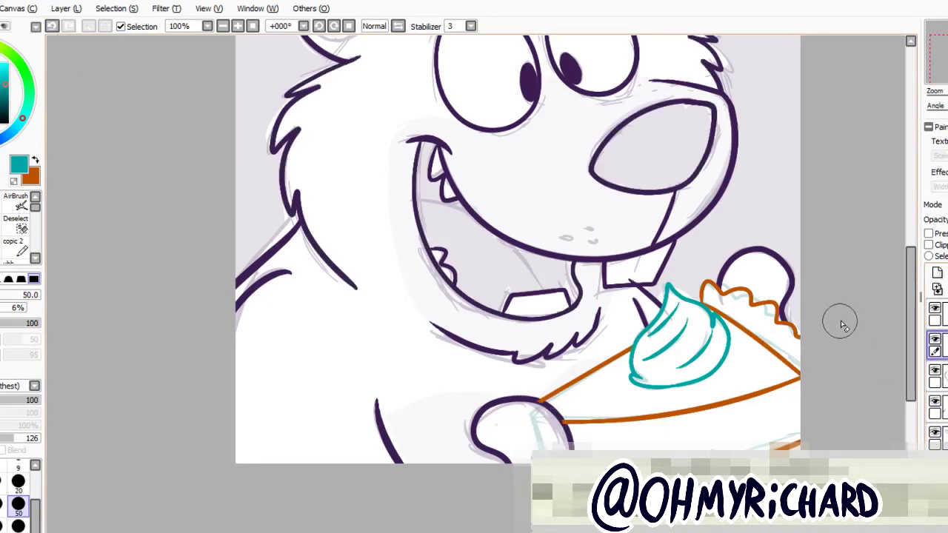
drag(840, 322, 857, 372)
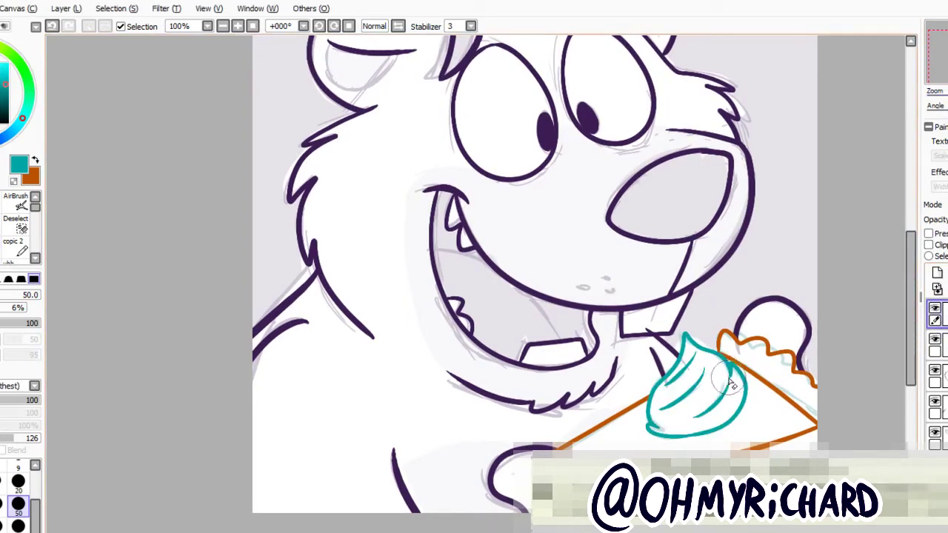
mouse_move(733, 382)
mouse_down()
mouse_move(800, 404)
mouse_move(774, 382)
mouse_move(759, 444)
mouse_move(772, 461)
mouse_up()
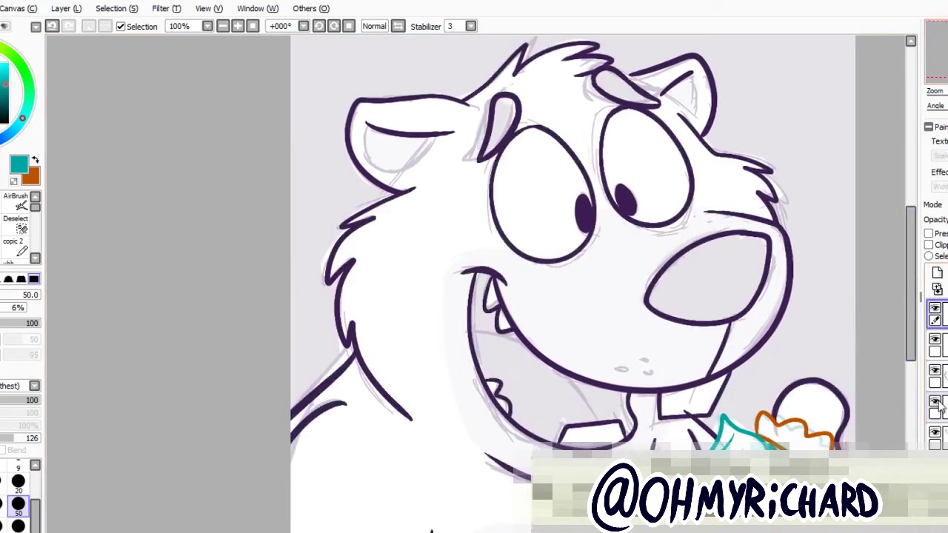
On the lower layer, paint an orange band with the size 20 brush inside the cheek fur beside the grin and down the neck.
click(937, 437)
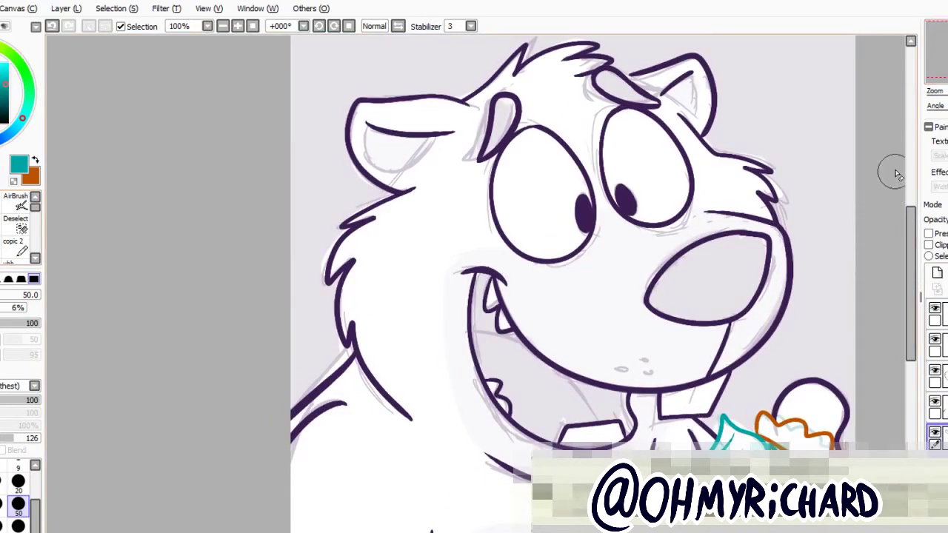
drag(937, 56, 938, 59)
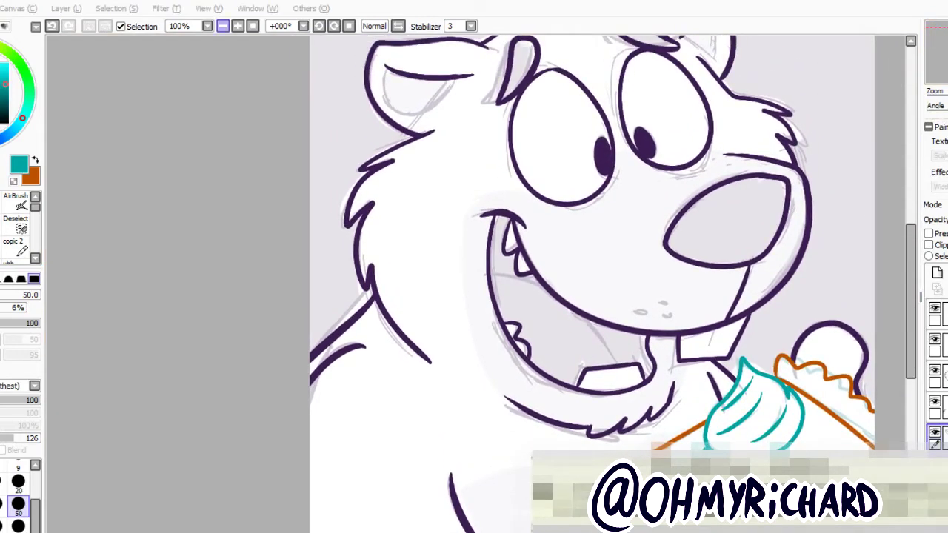
key(ctrl+minus)
click(243, 26)
drag(344, 341, 314, 296)
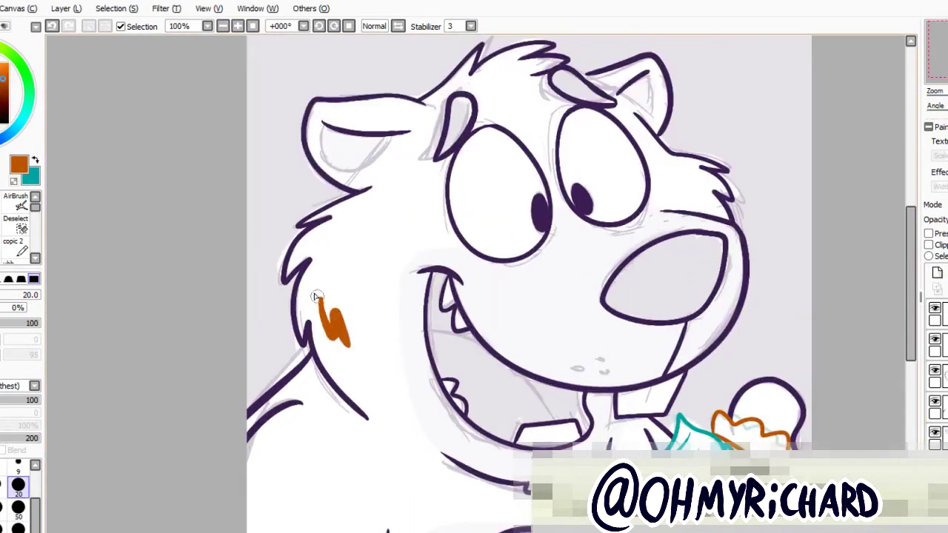
mouse_move(301, 330)
mouse_down()
mouse_move(315, 255)
mouse_move(287, 275)
mouse_move(313, 237)
mouse_up()
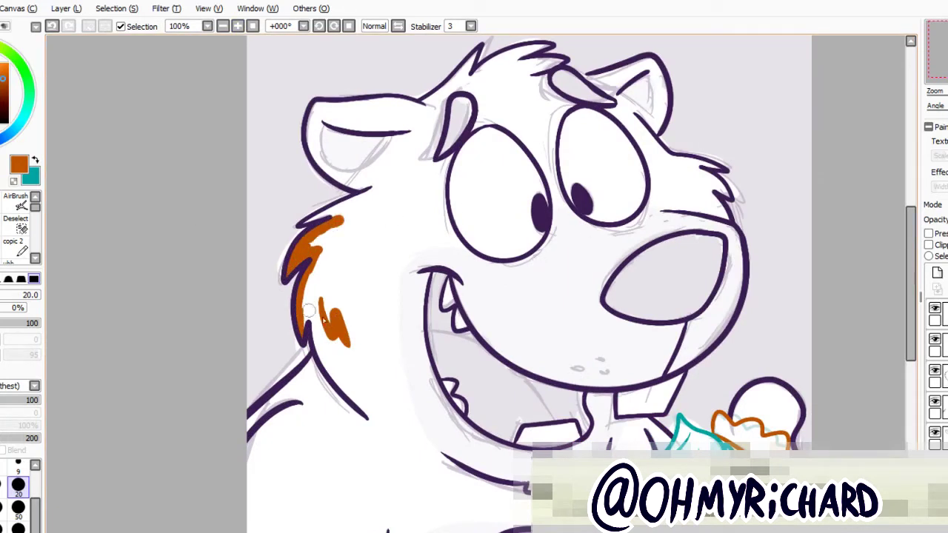
mouse_move(337, 314)
mouse_down()
mouse_move(309, 314)
mouse_move(326, 366)
mouse_move(363, 402)
mouse_up()
Continue the orange band below the shoulder line and along the canvas's left and bottom edges to the pie.
mouse_move(247, 439)
mouse_down()
mouse_move(256, 418)
mouse_move(304, 378)
mouse_move(250, 455)
mouse_move(251, 496)
mouse_up()
scroll(252, 474, down, 3)
mouse_move(259, 343)
mouse_down()
mouse_move(297, 449)
mouse_move(740, 438)
mouse_move(814, 423)
mouse_up()
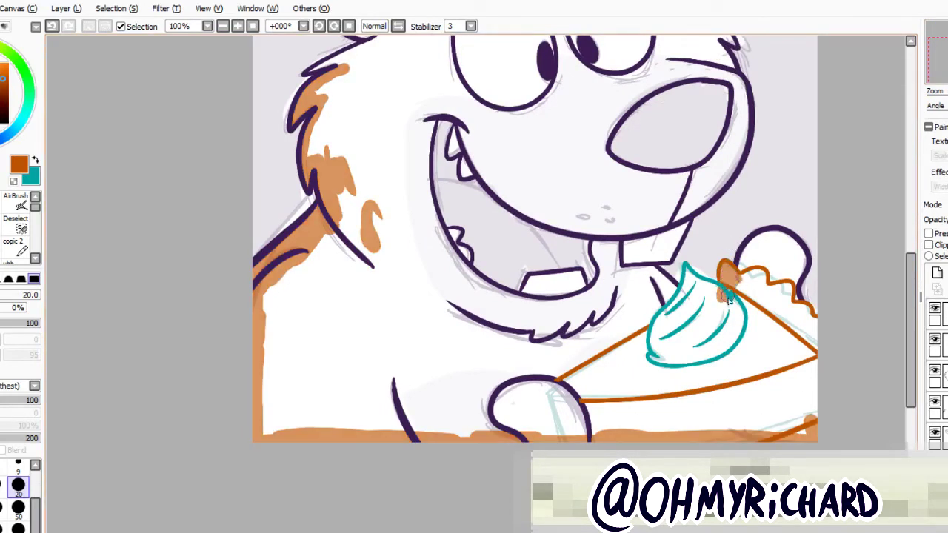
Paint orange inside the upper finger, beside the pie, along the cream's top and front tooth, and up the muzzle's outer edge.
mouse_move(769, 234)
mouse_down()
mouse_move(746, 266)
mouse_move(800, 268)
mouse_up()
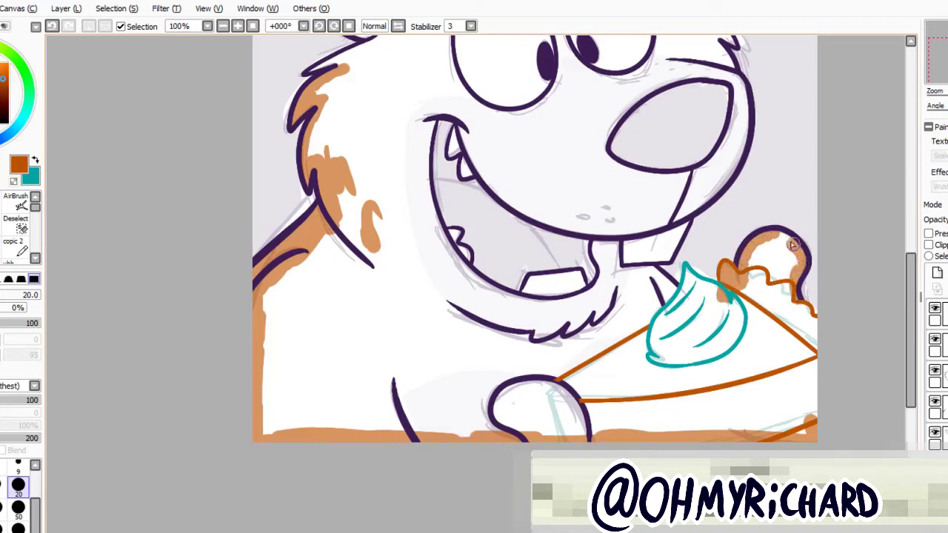
drag(806, 311, 809, 433)
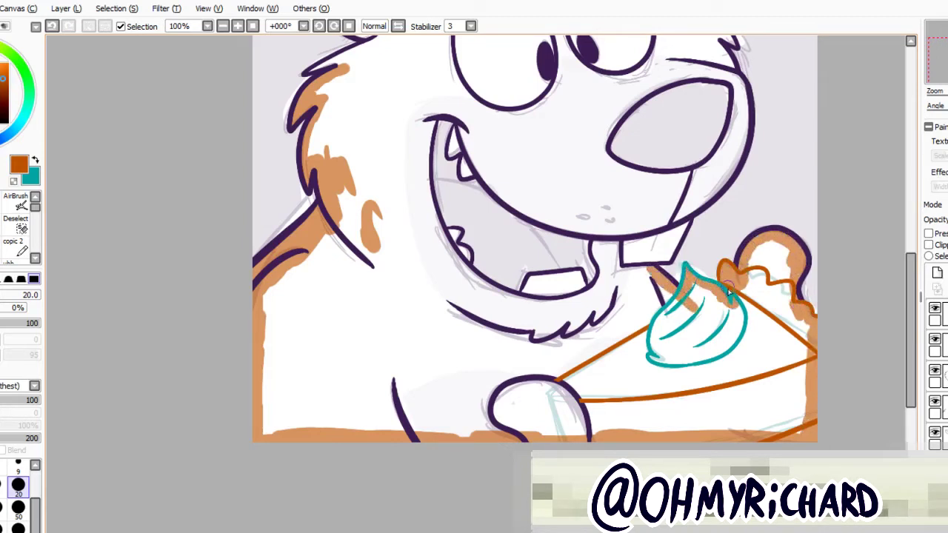
drag(665, 255, 689, 195)
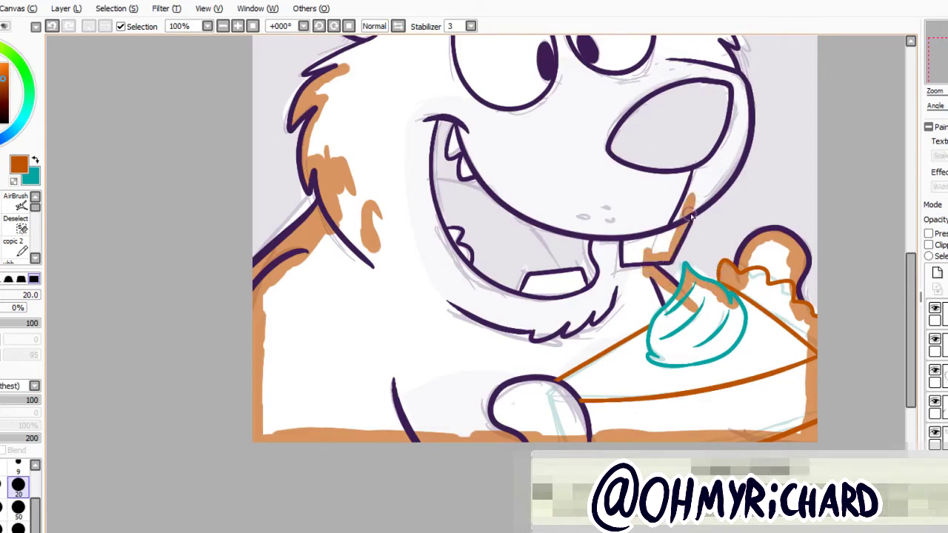
drag(770, 133, 738, 264)
mouse_move(660, 345)
mouse_down()
mouse_move(699, 283)
mouse_move(713, 231)
mouse_move(705, 209)
mouse_up()
Extend the orange band inside the far cheek fur, around the far ear and across the head tuft to the near eyebrow.
drag(931, 83, 932, 72)
mouse_move(679, 267)
mouse_down()
mouse_move(707, 280)
mouse_move(703, 244)
mouse_move(648, 272)
mouse_up()
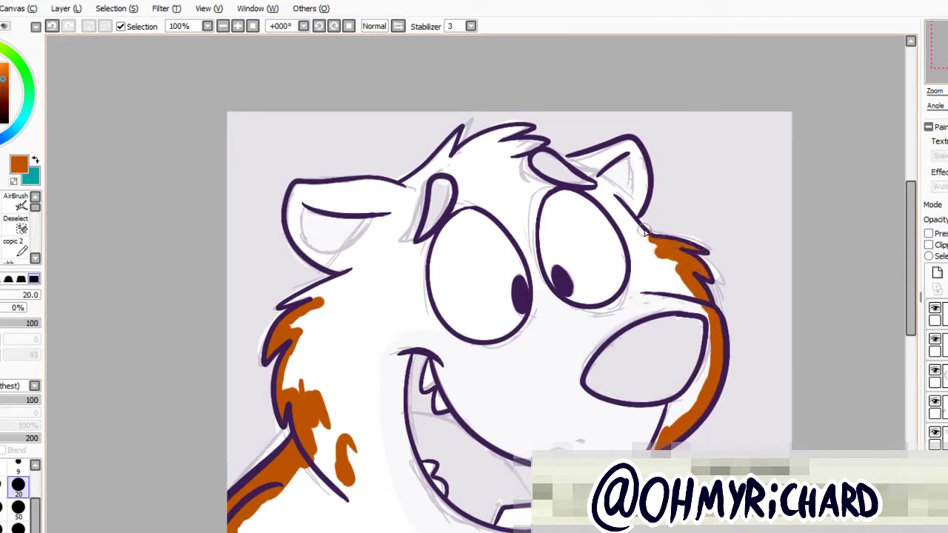
drag(931, 75, 930, 70)
drag(657, 249, 663, 164)
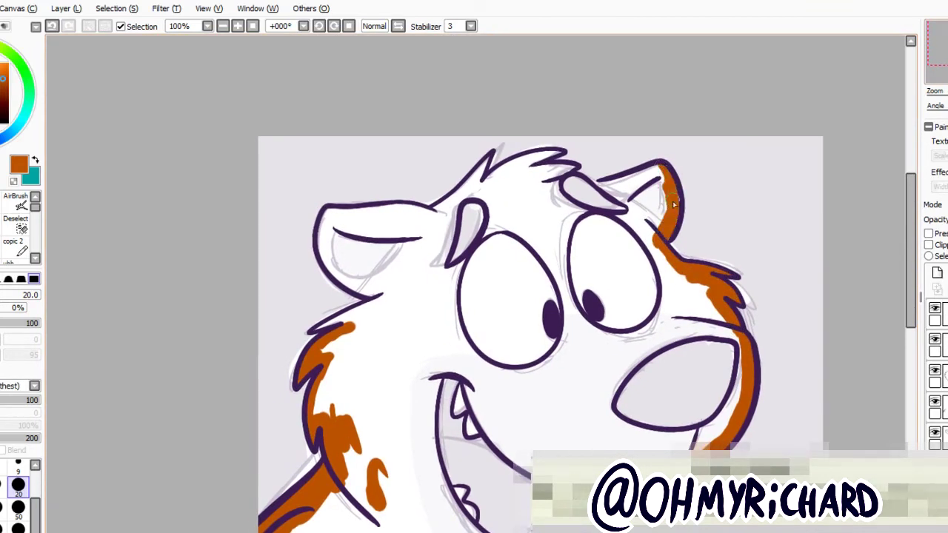
mouse_move(674, 205)
mouse_down()
mouse_move(621, 176)
mouse_move(630, 185)
mouse_move(553, 164)
mouse_move(557, 171)
mouse_move(489, 178)
mouse_move(468, 209)
mouse_up()
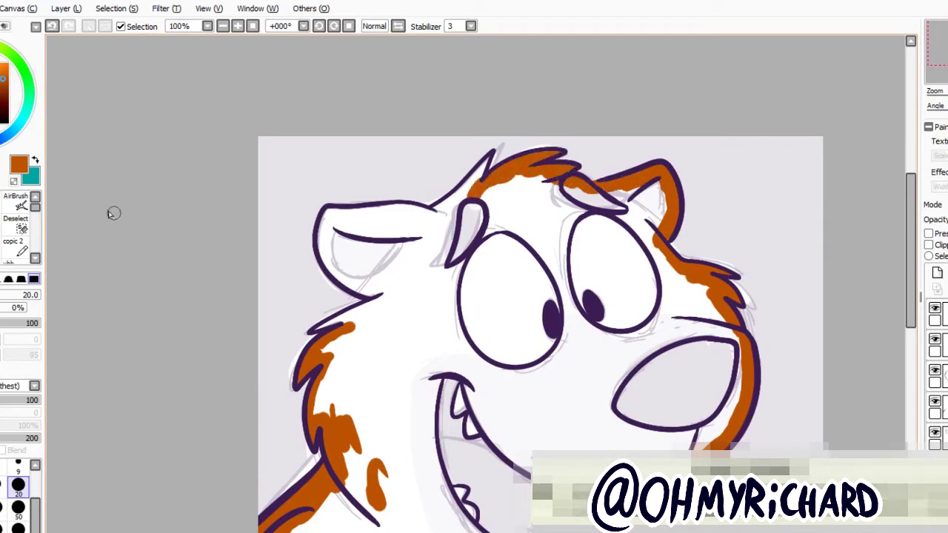
Close the orange band from the head tuft around the near ear to the cheek fur, and fill the whole character orange.
click(18, 507)
click(18, 482)
drag(475, 177, 415, 233)
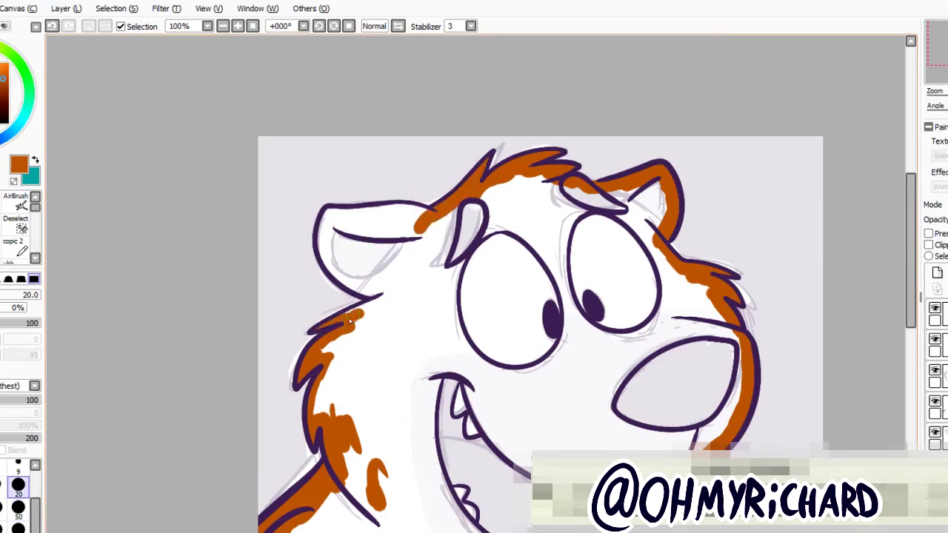
drag(320, 250, 383, 298)
drag(328, 213, 326, 253)
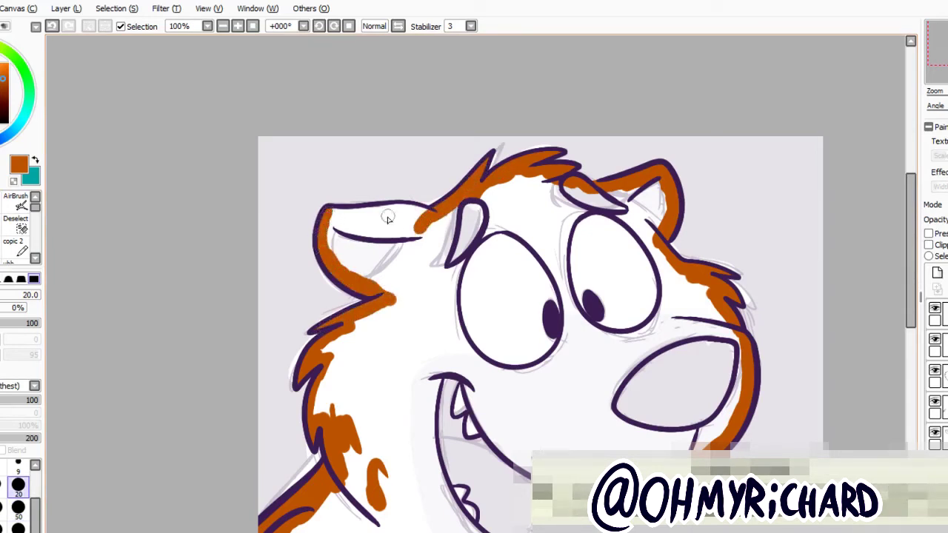
drag(434, 207, 368, 215)
click(489, 294)
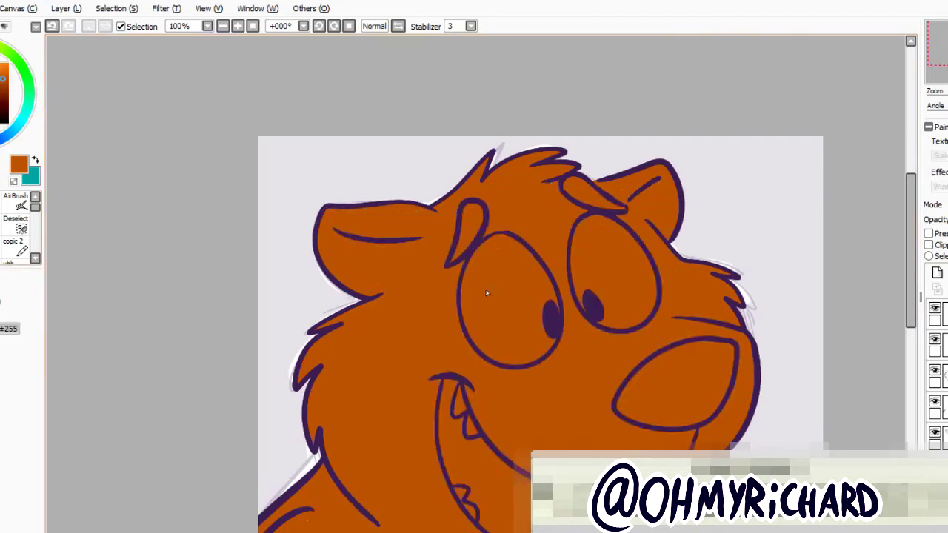
Refill the character's base shape in cream with the layer's opacity preserved, and make the sketch visible through it.
scroll(489, 294, down, 4)
key(ctrl+minus)
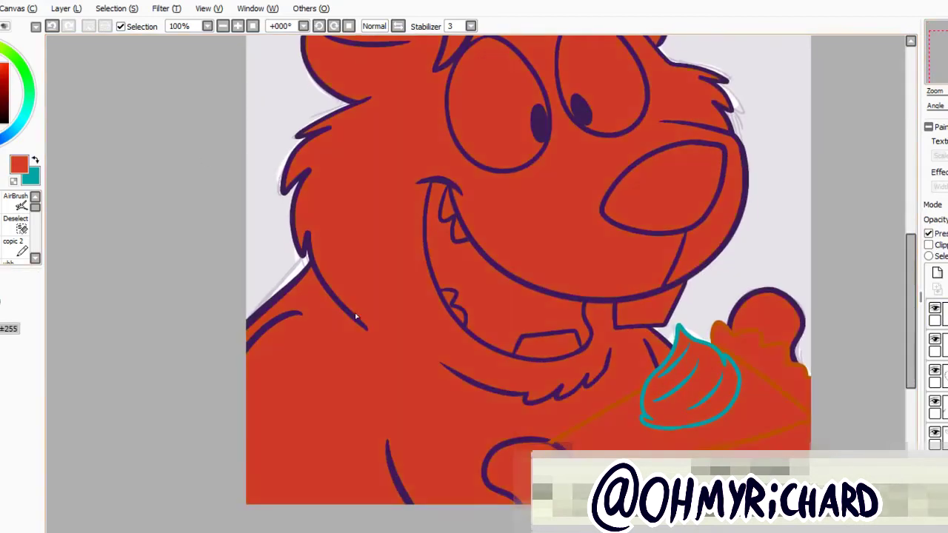
scroll(763, 163, up, 3)
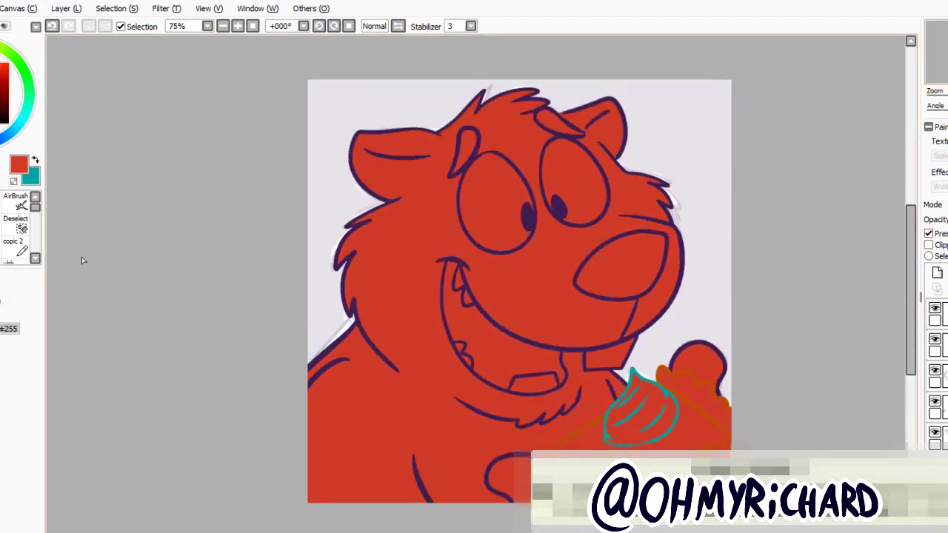
click(2, 244)
click(453, 338)
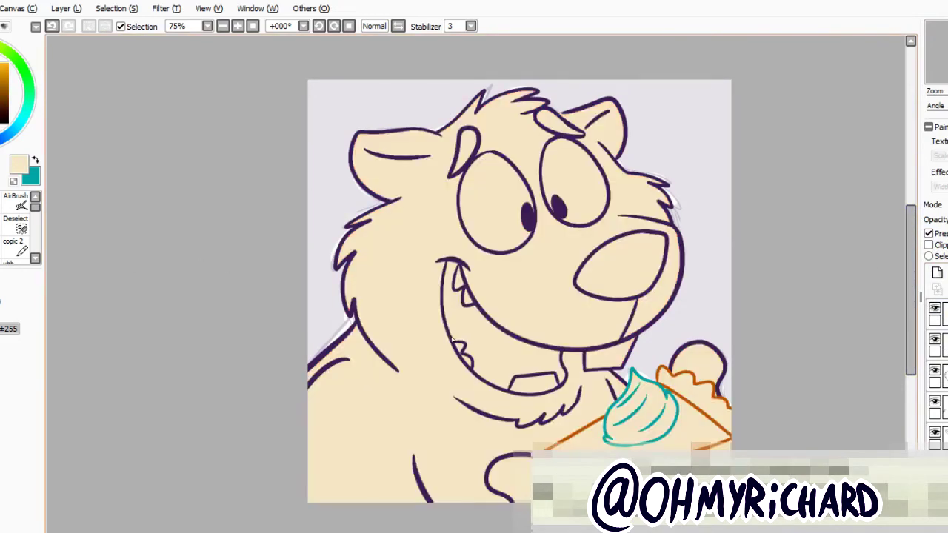
click(929, 233)
click(928, 234)
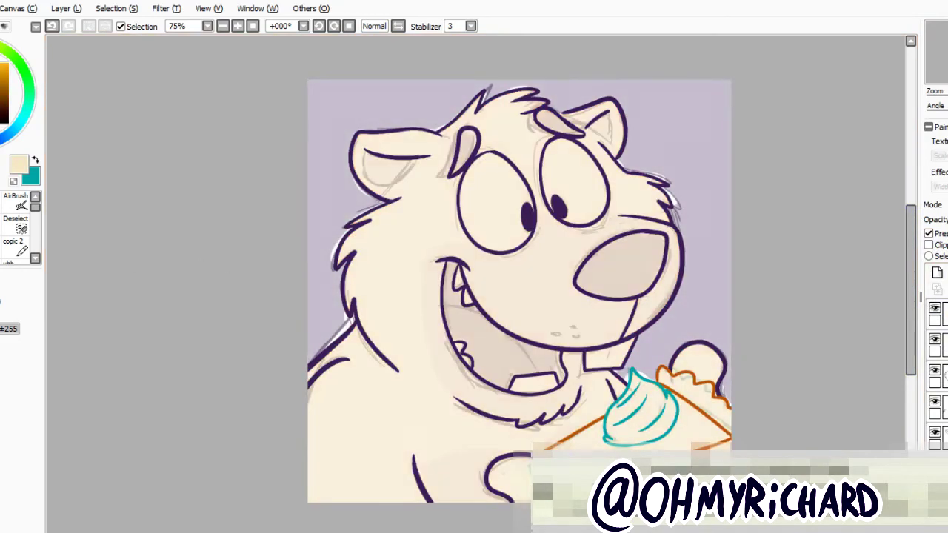
Set the stabilizer to 15 and paint a tan curve across the chest for the belly patch's upper edge, passing behind the pie.
key(ctrl+shift+n)
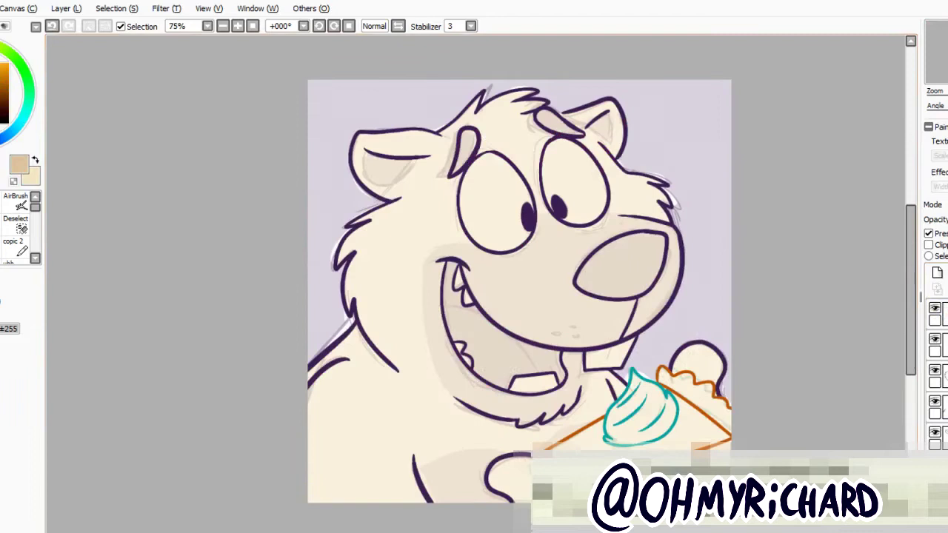
click(471, 26)
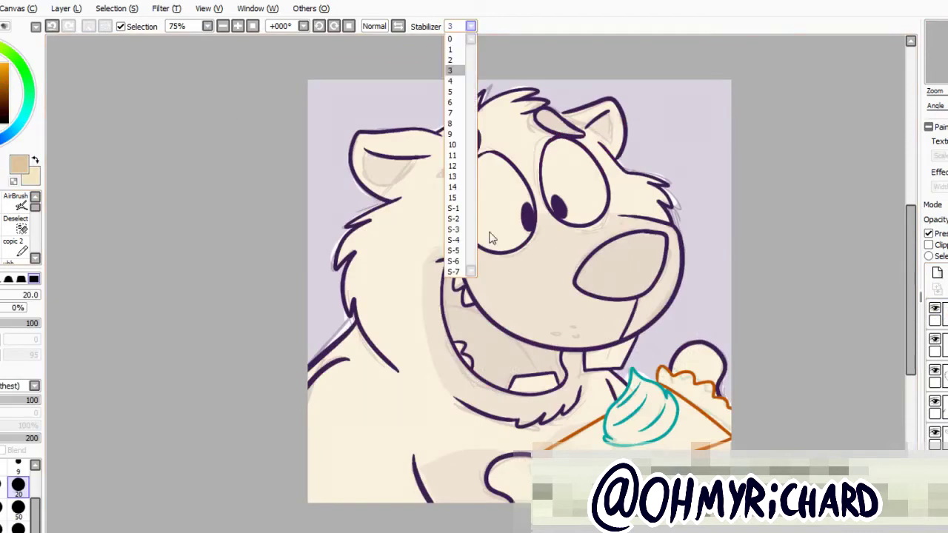
click(459, 185)
scroll(596, 330, down, 3)
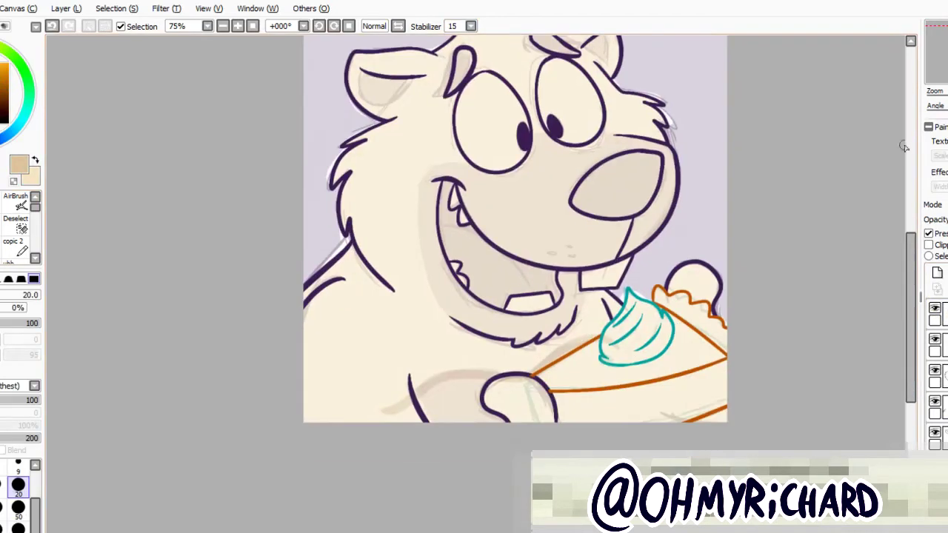
scroll(596, 330, up, 2)
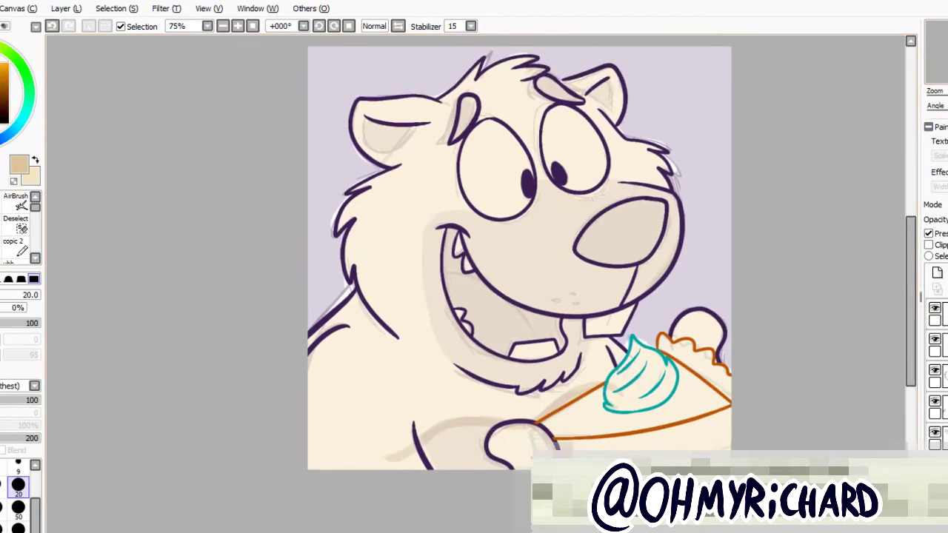
key(ctrl+plus)
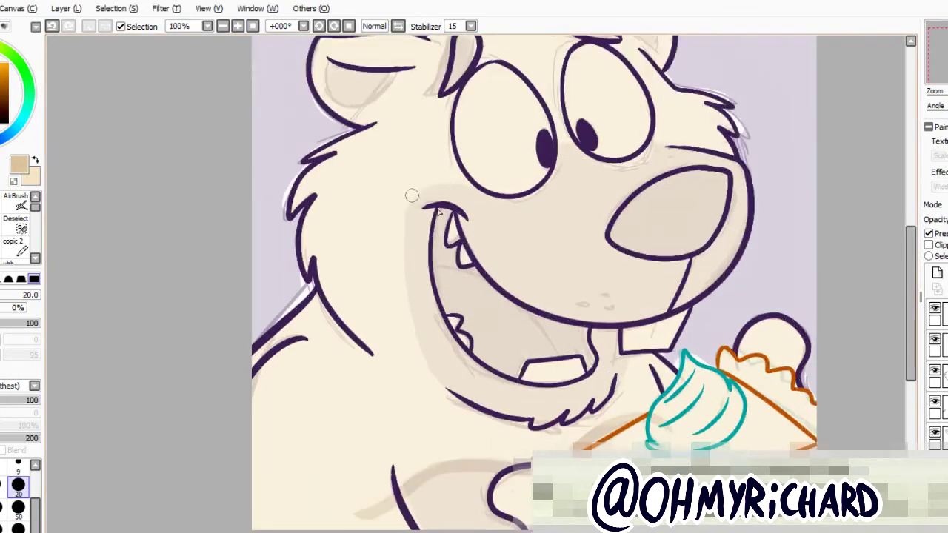
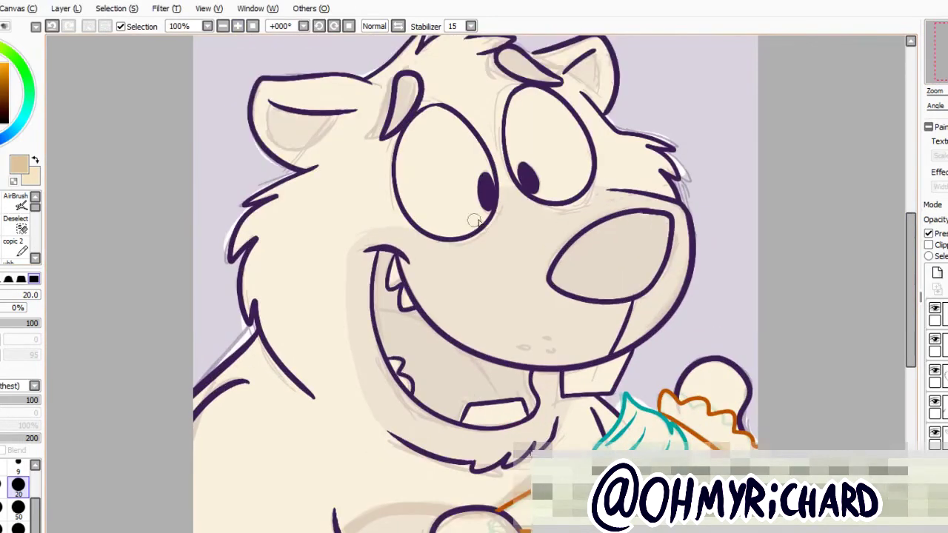
click(470, 26)
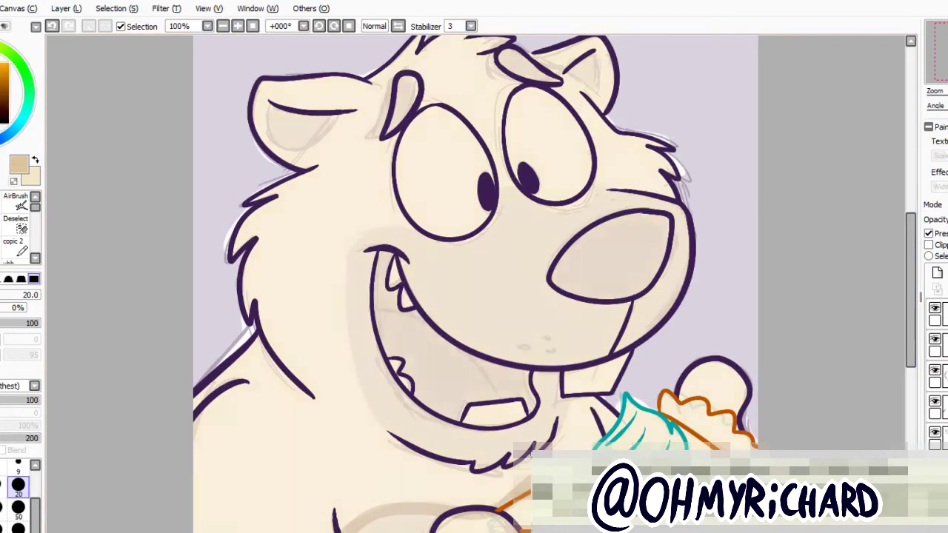
click(470, 26)
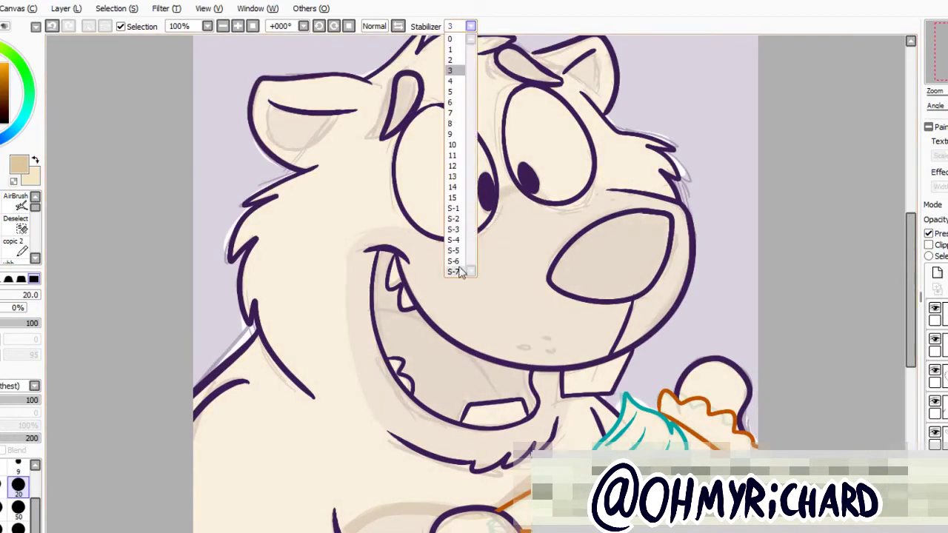
click(454, 197)
key(ctrl+z)
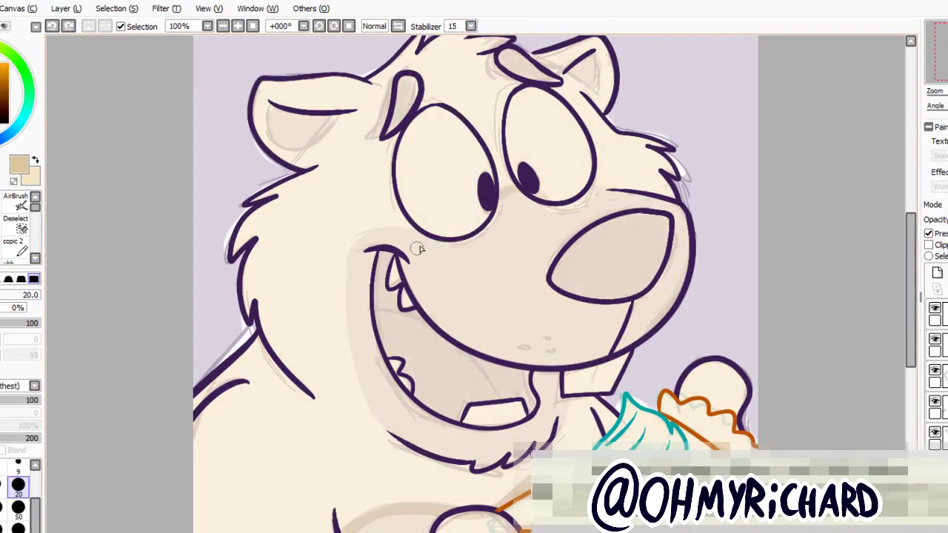
drag(421, 246, 354, 445)
key(ctrl+z)
mouse_move(413, 226)
mouse_down()
mouse_move(351, 270)
mouse_move(393, 437)
mouse_up()
key(ctrl+z)
Paint the tan muzzle patch's curve from the near eye around the grin, and thicken it along the chin with stabilizer 3.
drag(413, 269, 472, 189)
drag(392, 222, 510, 353)
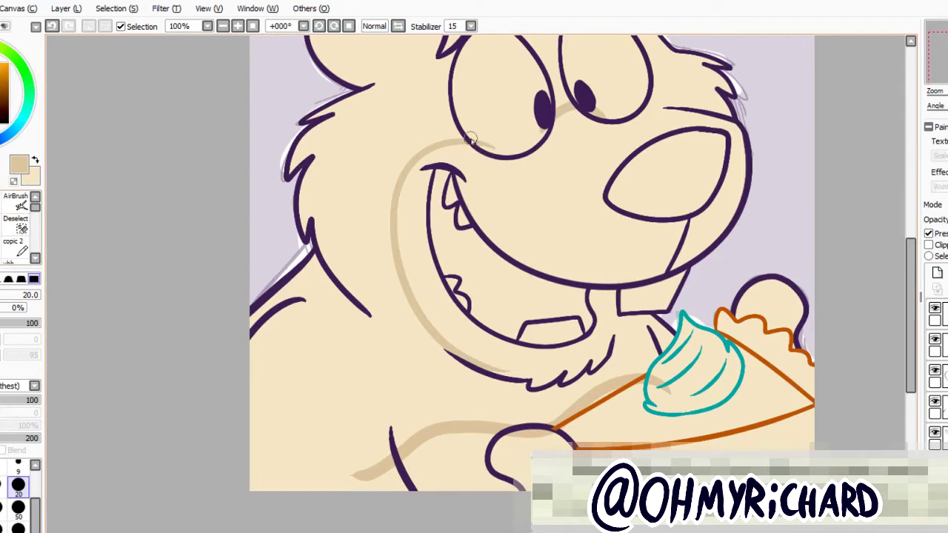
click(470, 26)
click(455, 72)
mouse_move(487, 367)
mouse_down()
mouse_move(502, 376)
mouse_move(460, 342)
mouse_move(548, 376)
mouse_move(593, 348)
mouse_move(601, 359)
mouse_move(615, 333)
mouse_move(604, 354)
mouse_move(612, 286)
mouse_up()
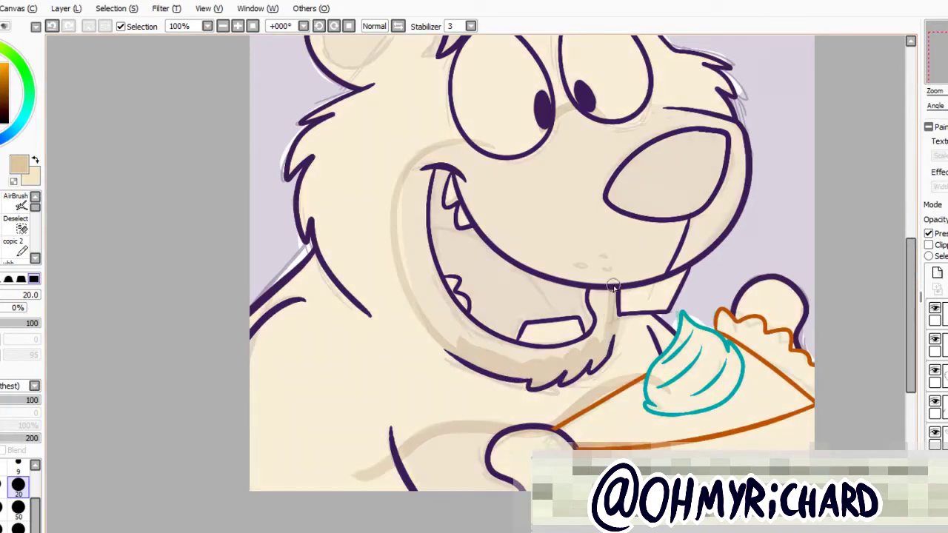
scroll(612, 296, up, 2)
drag(453, 406, 412, 244)
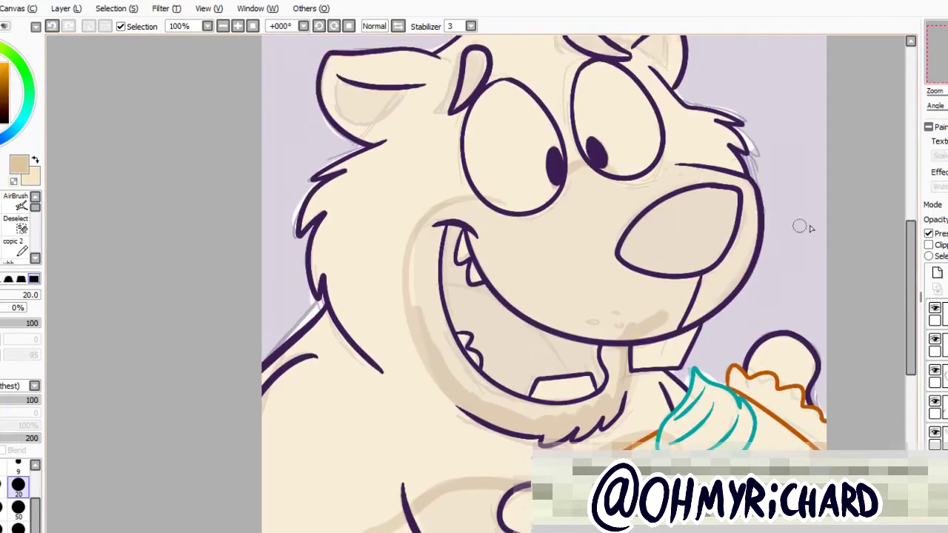
Close the tan muzzle outline below both eyes, over the nose bridge and along the upper lip, and fill the muzzle.
mouse_move(411, 307)
mouse_down()
mouse_move(416, 249)
mouse_move(449, 209)
mouse_move(513, 213)
mouse_move(570, 178)
mouse_move(626, 176)
mouse_up()
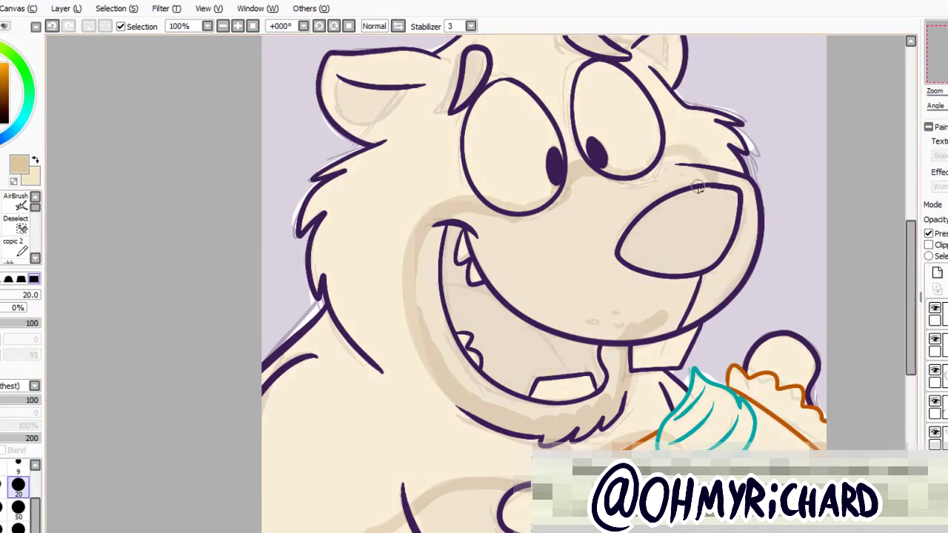
mouse_move(713, 179)
mouse_down()
mouse_move(739, 185)
mouse_move(751, 236)
mouse_move(683, 315)
mouse_up()
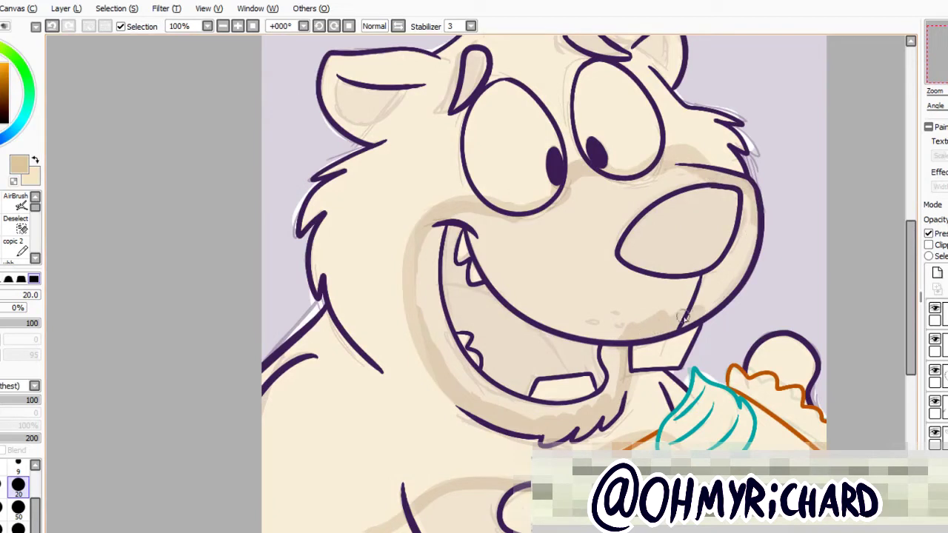
drag(741, 252, 777, 341)
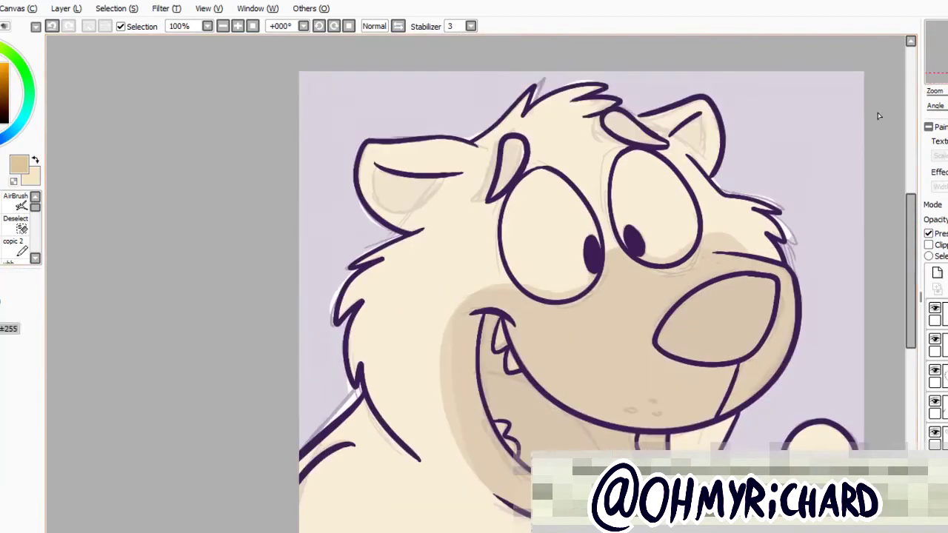
Paint the inner ears, both eyebrows and the belly patch beside the lower thumb solid tan.
mouse_move(376, 173)
mouse_down()
mouse_move(381, 195)
mouse_move(445, 178)
mouse_move(392, 189)
mouse_up()
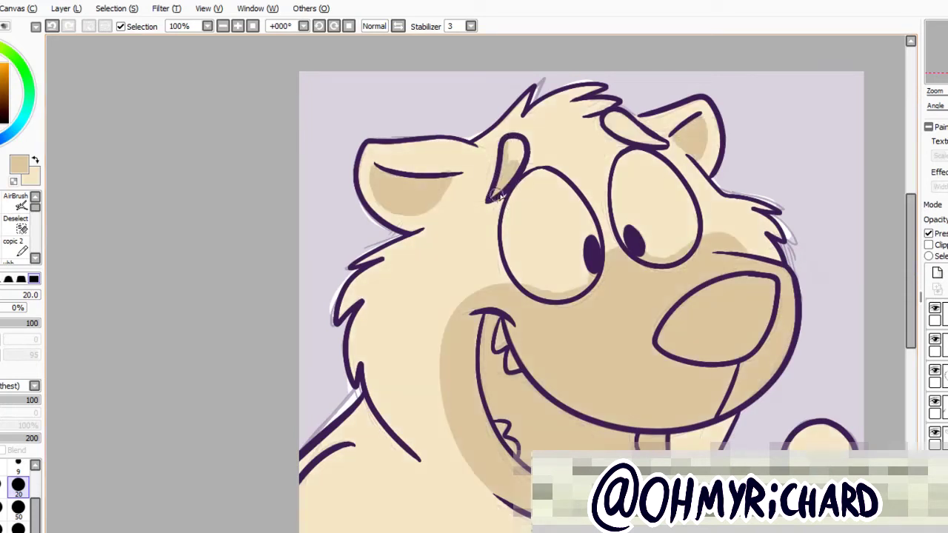
drag(498, 194, 516, 148)
mouse_move(661, 145)
mouse_down()
mouse_move(614, 113)
mouse_move(609, 123)
mouse_move(616, 116)
mouse_move(649, 143)
mouse_up()
scroll(578, 281, down, 3)
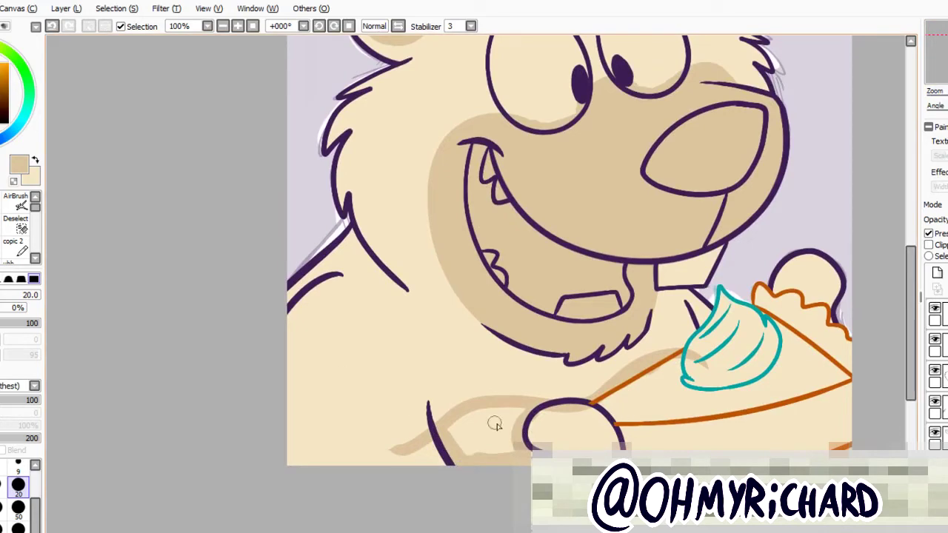
mouse_move(444, 436)
mouse_down()
mouse_move(526, 413)
mouse_move(465, 451)
mouse_up()
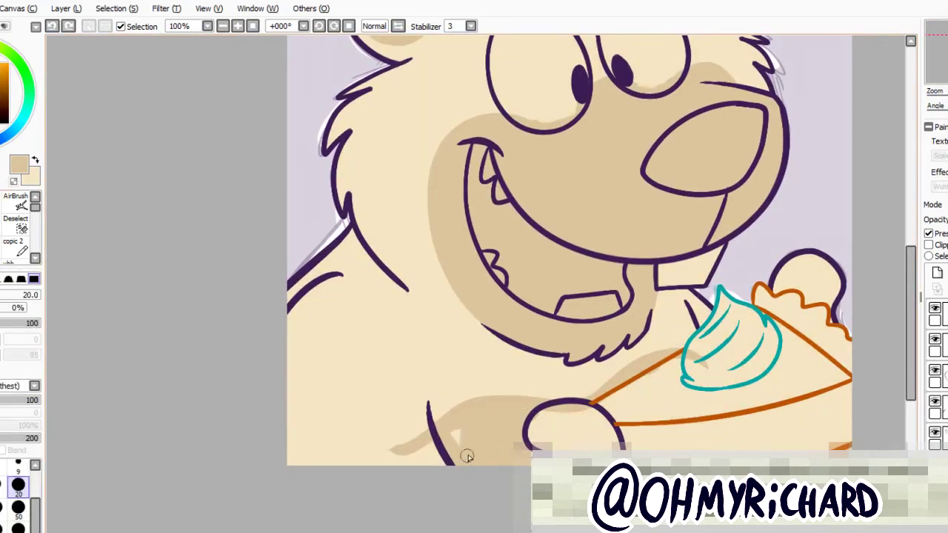
Switch to the cream colour and trim the tan edges inside the near ear and around the belly patch.
scroll(465, 451, up, 2)
key(x)
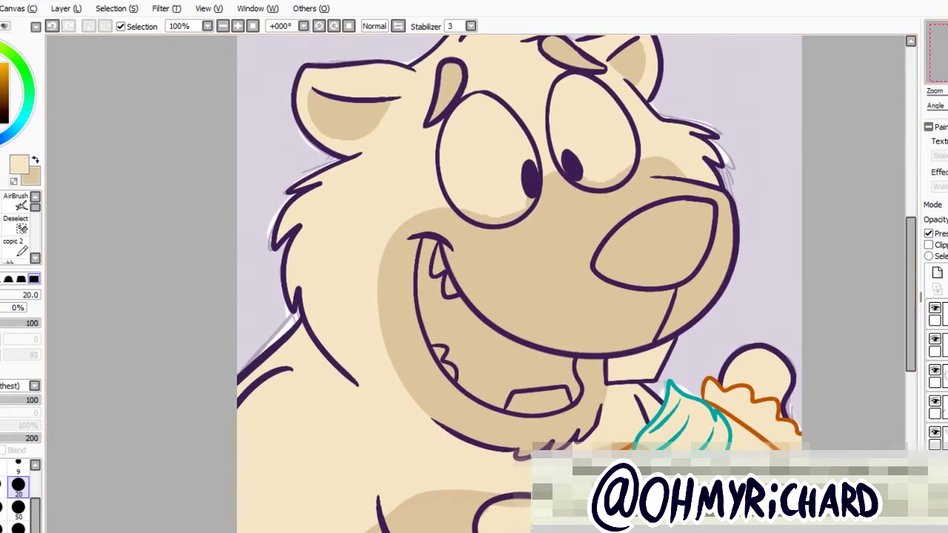
scroll(646, 84, up, 1)
drag(314, 120, 324, 171)
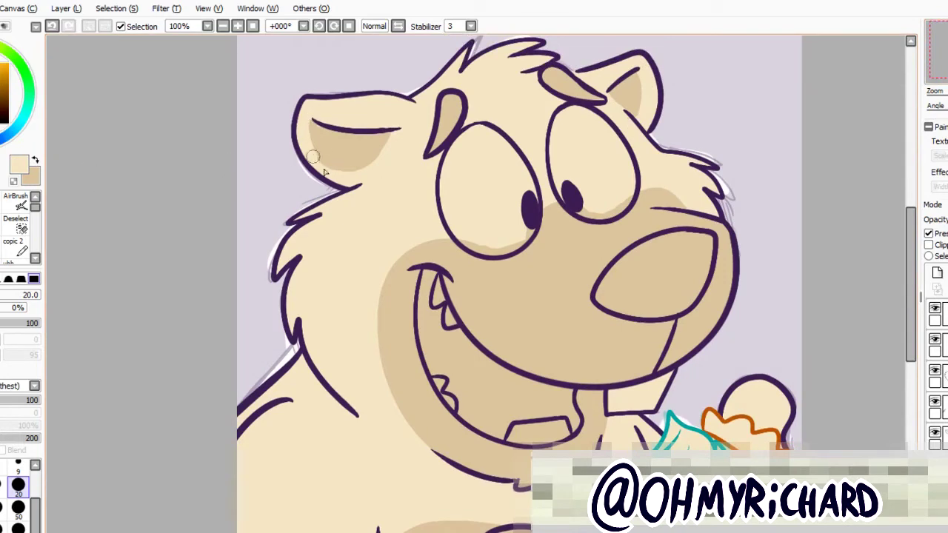
scroll(383, 154, down, 7)
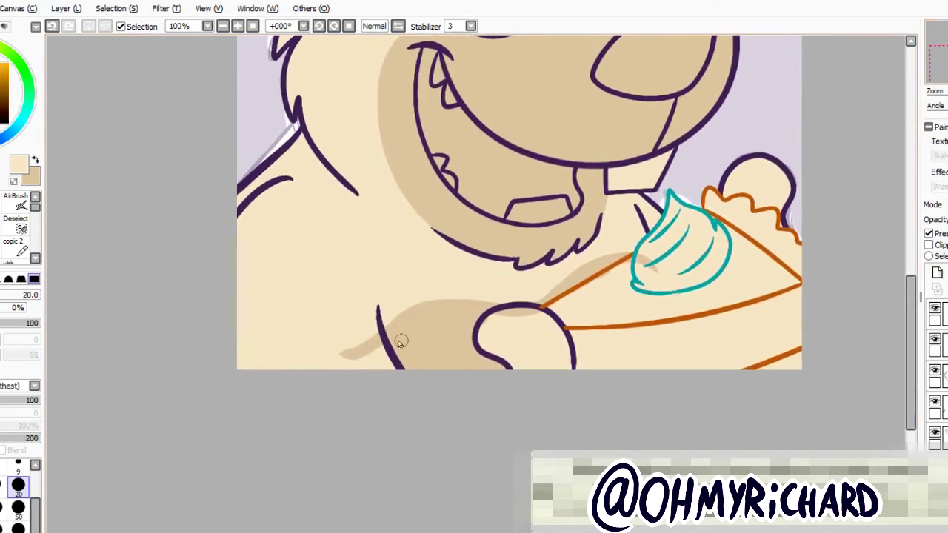
drag(537, 315, 492, 317)
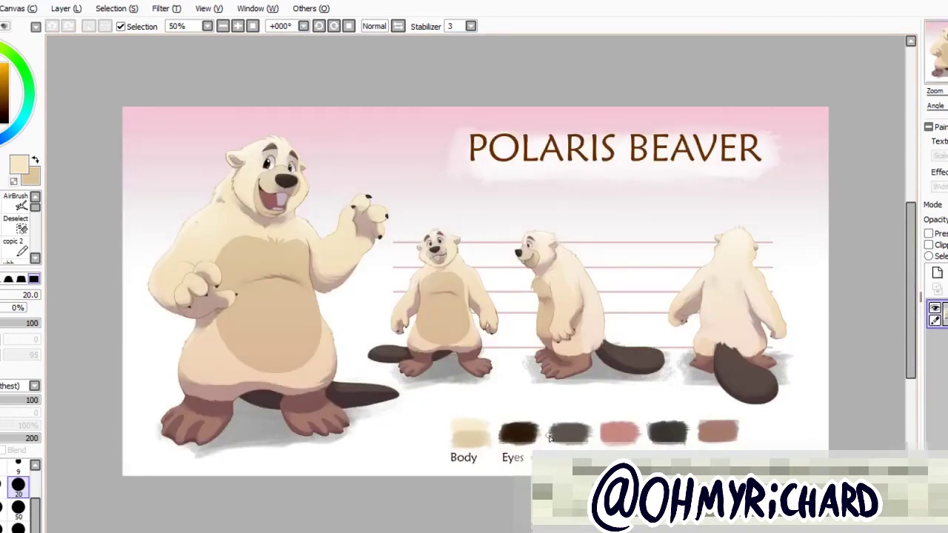
Sample colours from the Polaris Beaver reference sheet and paint the nose dark brown and both eyebrows grey.
alt+click(550, 438)
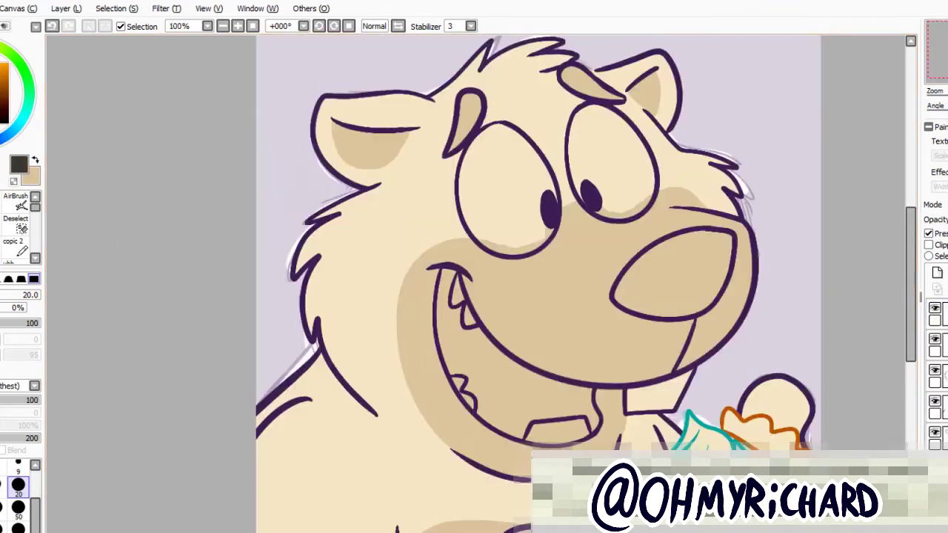
mouse_move(620, 285)
mouse_down()
mouse_move(636, 303)
mouse_move(693, 308)
mouse_move(705, 300)
mouse_move(724, 242)
mouse_move(694, 237)
mouse_move(647, 259)
mouse_move(645, 280)
mouse_move(676, 288)
mouse_move(681, 259)
mouse_up()
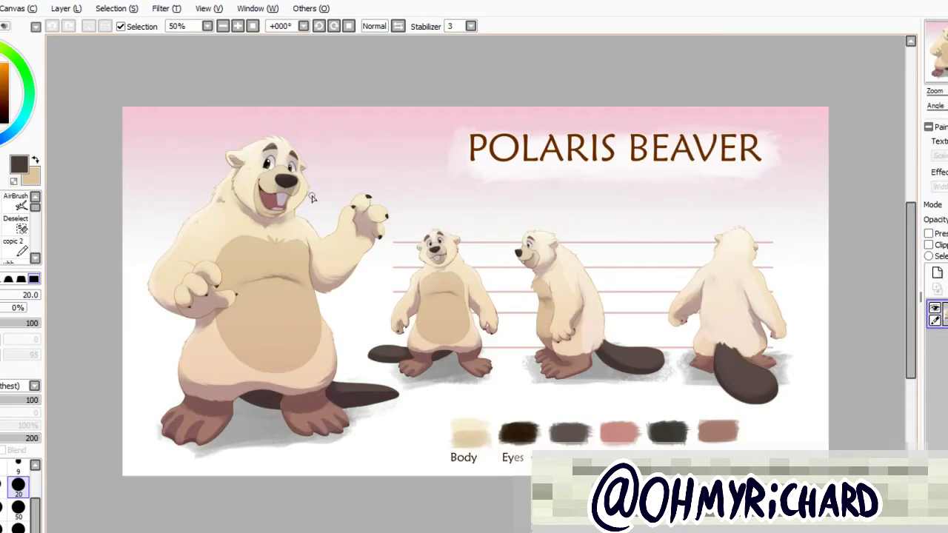
scroll(311, 198, up, 2)
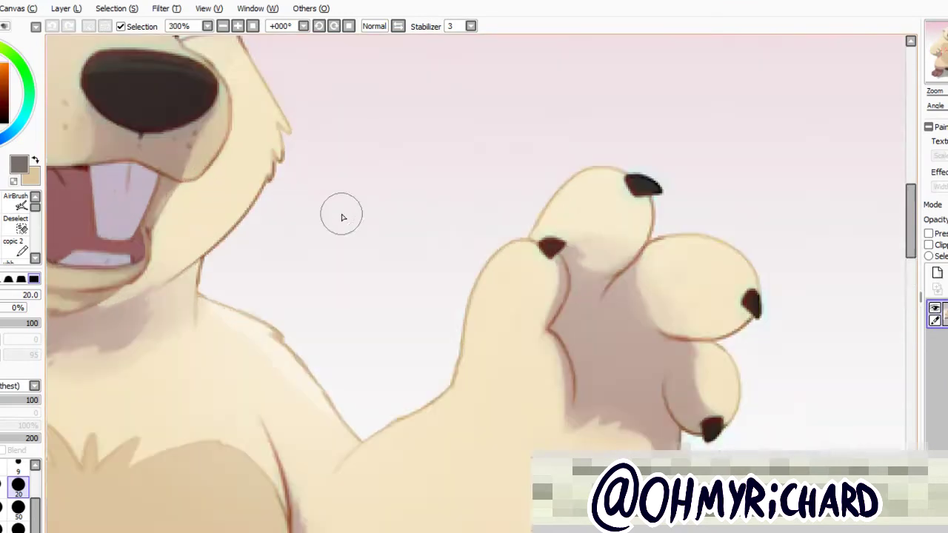
scroll(339, 212, down, 2)
mouse_move(453, 139)
mouse_down()
mouse_move(465, 112)
mouse_move(469, 120)
mouse_up()
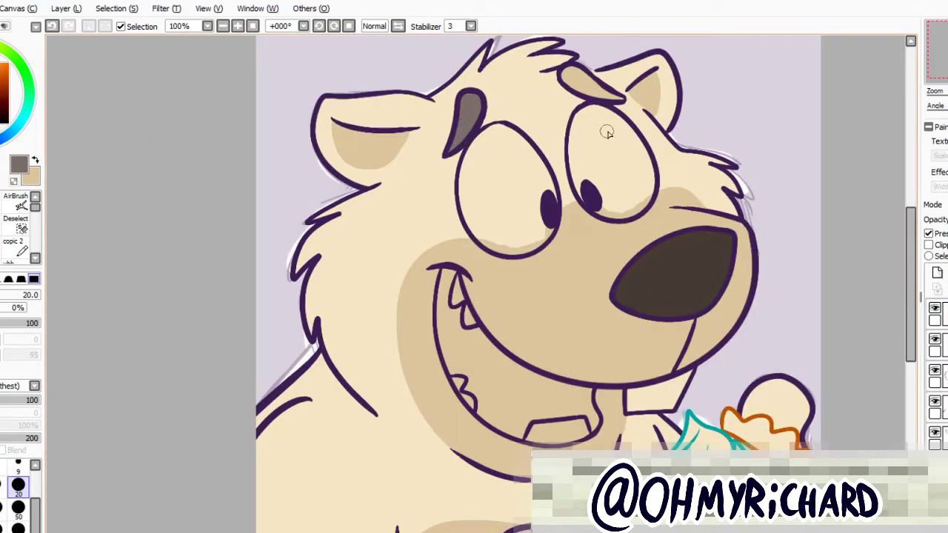
drag(619, 98, 572, 77)
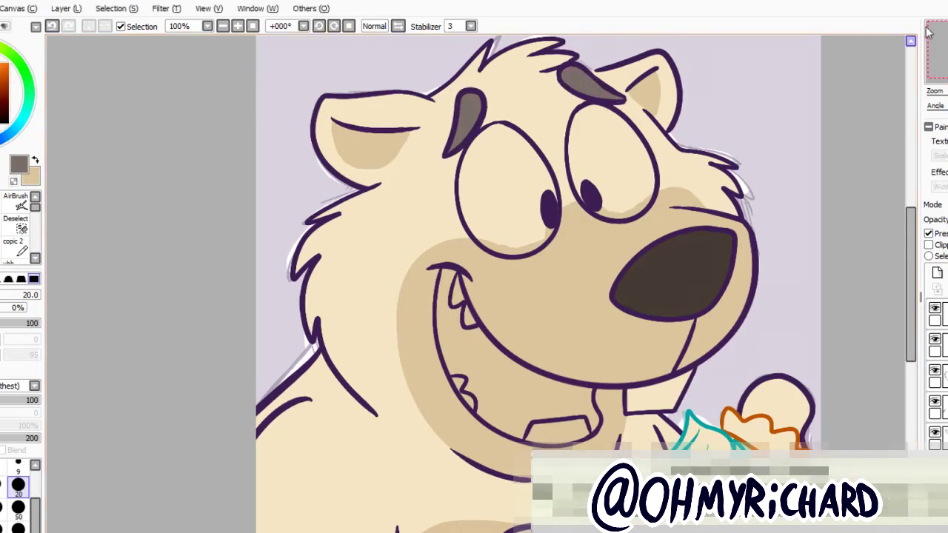
Sample the pink from the Polaris Beaver reference sheet and dab it inside the open mouth.
click(935, 57)
drag(936, 58, 935, 51)
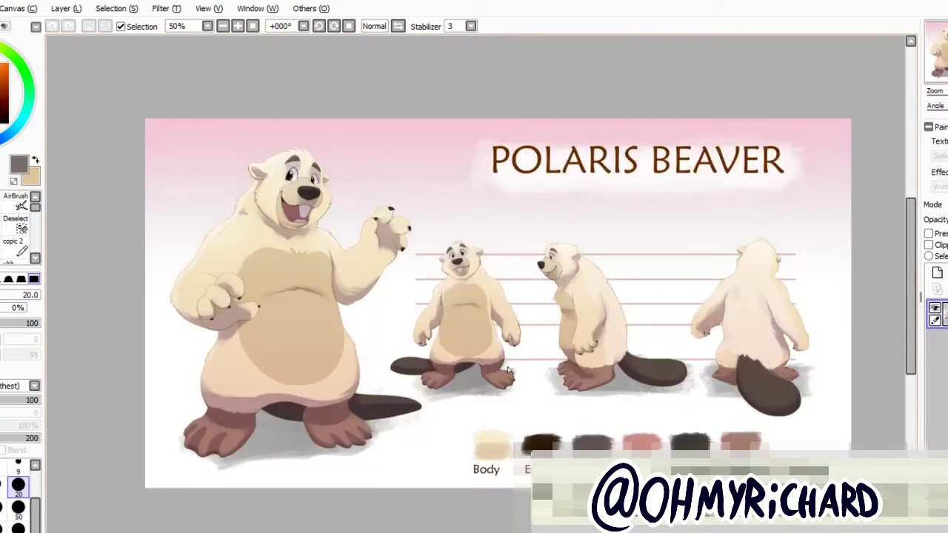
alt+click(508, 370)
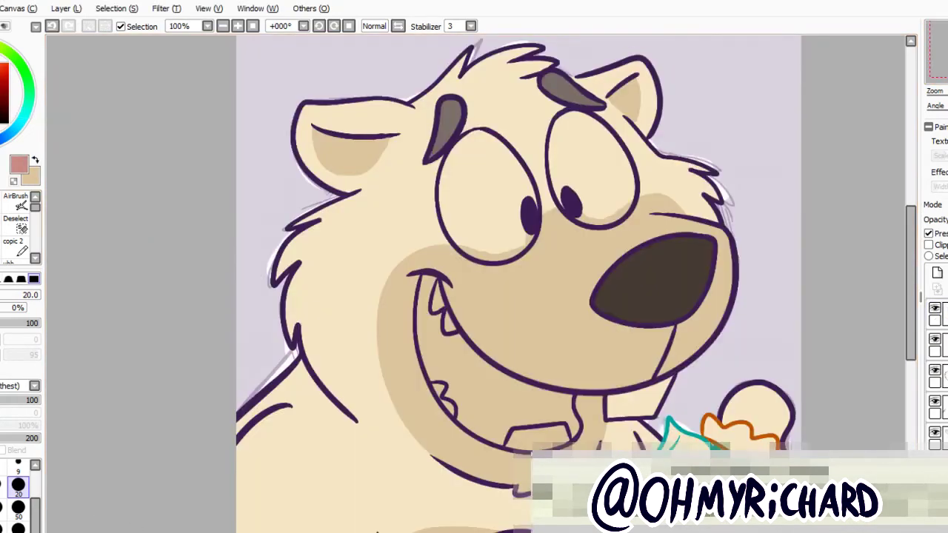
drag(477, 408, 485, 400)
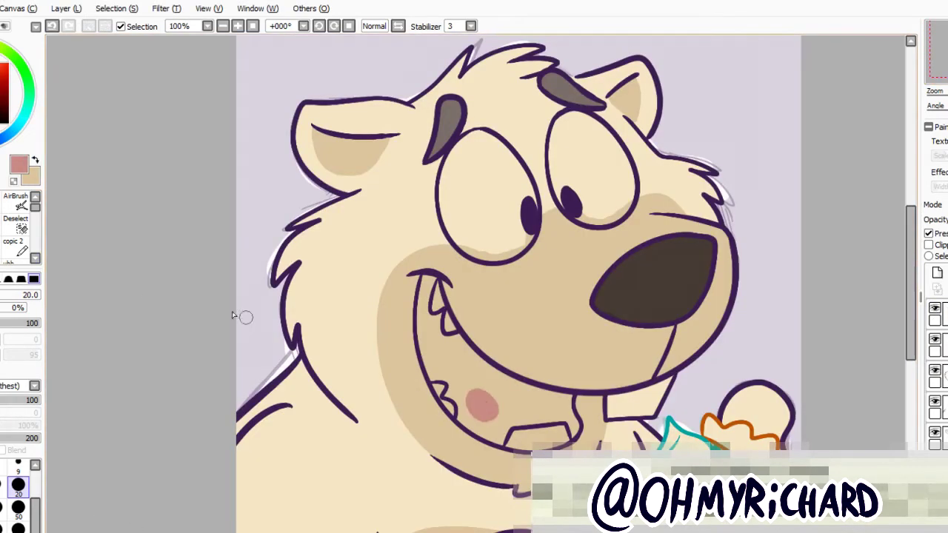
Outline the inside of the mouth in dark red and fill the mouth cavity with it.
key(x)
scroll(708, 386, down, 2)
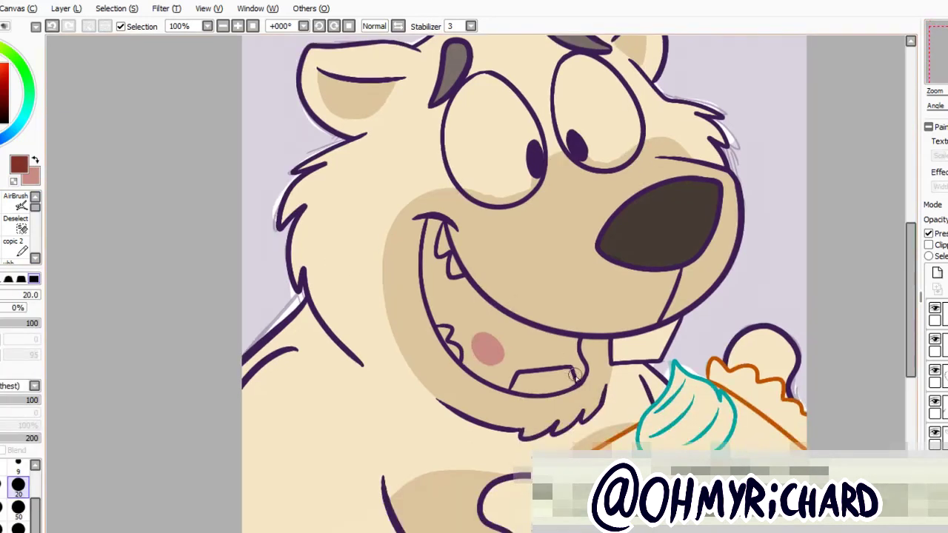
mouse_move(580, 373)
mouse_down()
mouse_move(573, 338)
mouse_move(544, 341)
mouse_up()
mouse_move(437, 221)
mouse_down()
mouse_move(429, 282)
mouse_move(466, 362)
mouse_move(490, 381)
mouse_move(553, 378)
mouse_move(561, 367)
mouse_move(515, 378)
mouse_move(567, 341)
mouse_move(444, 237)
mouse_move(480, 306)
mouse_move(529, 333)
mouse_up()
key(g)
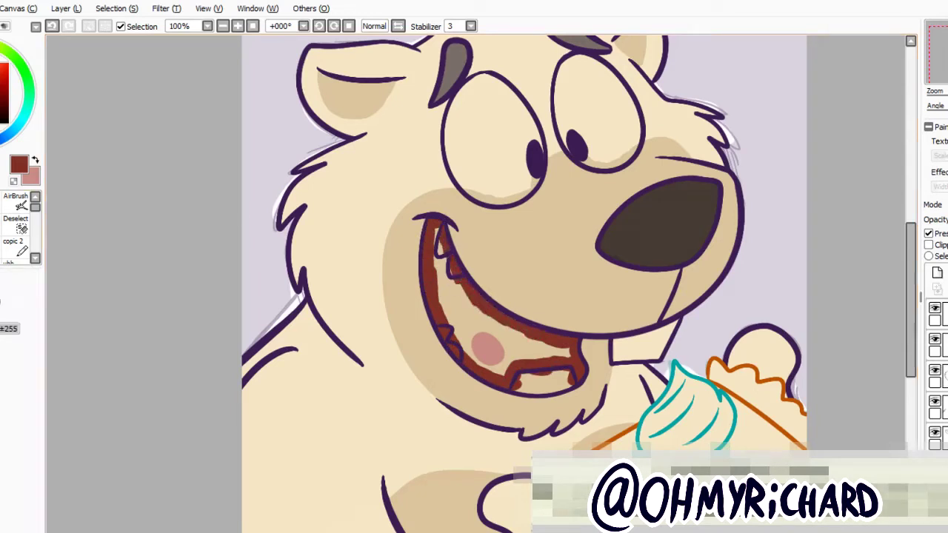
click(481, 326)
Draw the curved tongue outline in pink across the lower mouth and fill the tongue.
key(x)
key(b)
drag(413, 287, 566, 382)
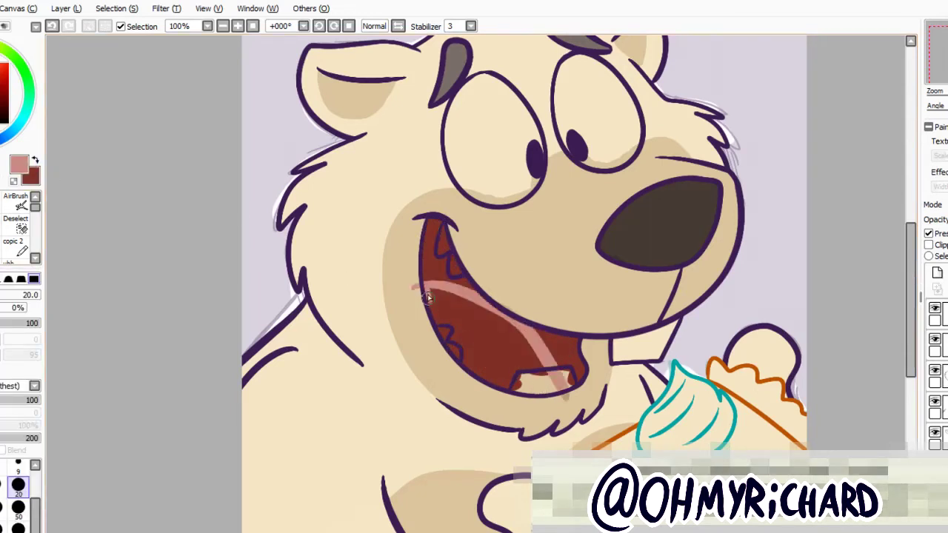
mouse_move(428, 297)
mouse_down()
mouse_move(468, 363)
mouse_move(556, 389)
mouse_up()
key(g)
click(481, 330)
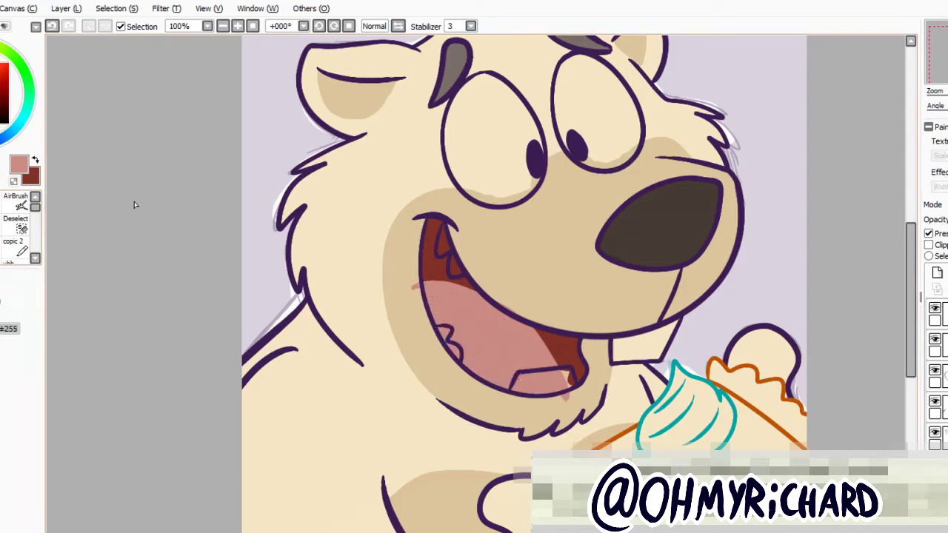
Paint the upper and lower front teeth and the small side teeth white.
key(c)
key(b)
mouse_move(571, 376)
mouse_down()
mouse_move(517, 390)
mouse_move(562, 389)
mouse_move(519, 382)
mouse_move(513, 390)
mouse_move(526, 378)
mouse_move(559, 378)
mouse_move(537, 389)
mouse_up()
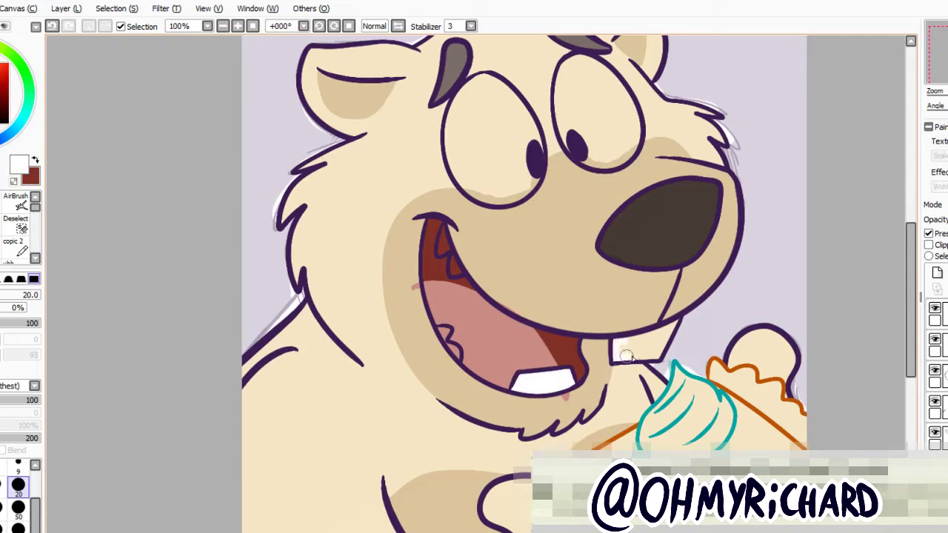
mouse_move(676, 320)
mouse_down()
mouse_move(640, 347)
mouse_move(661, 332)
mouse_move(650, 352)
mouse_move(616, 357)
mouse_up()
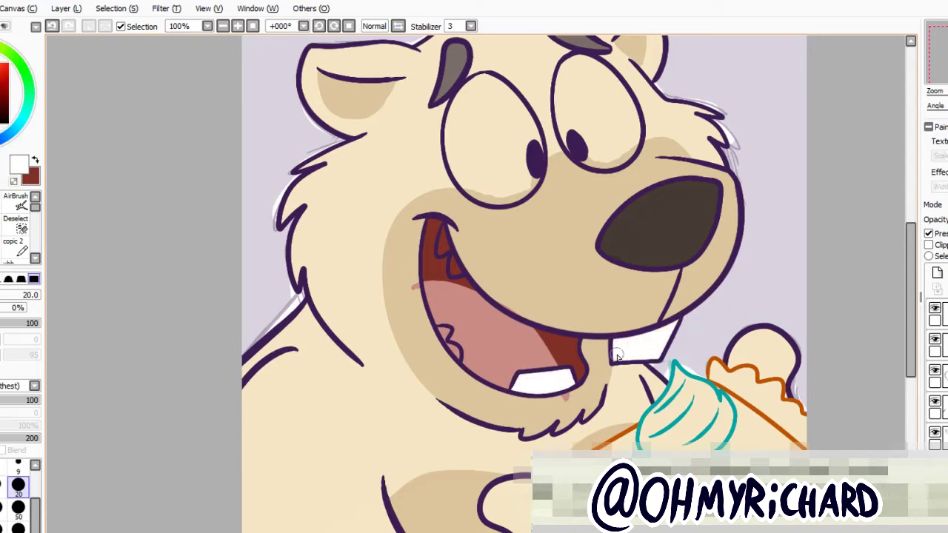
drag(445, 228, 459, 252)
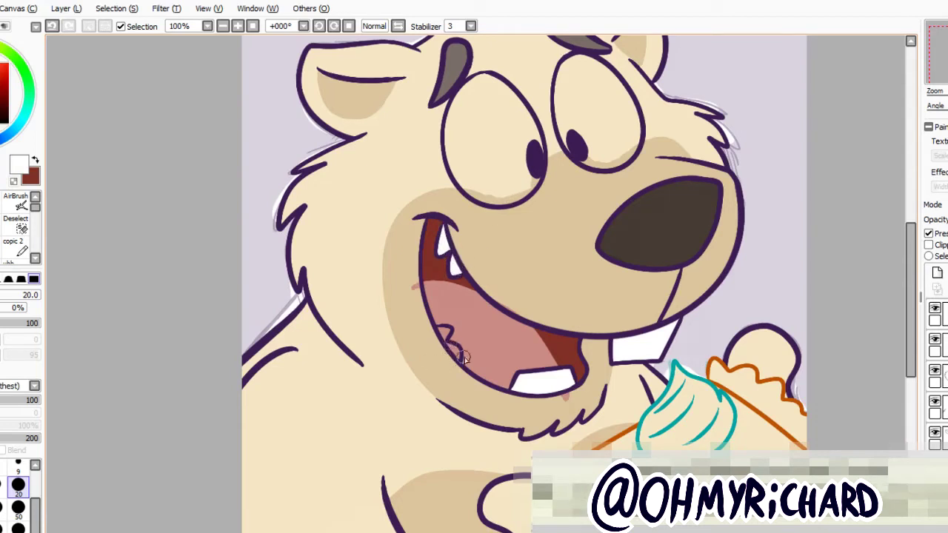
drag(463, 358, 444, 331)
Sample the muzzle tan and paint over the pink spills outside the mouth line.
key(x)
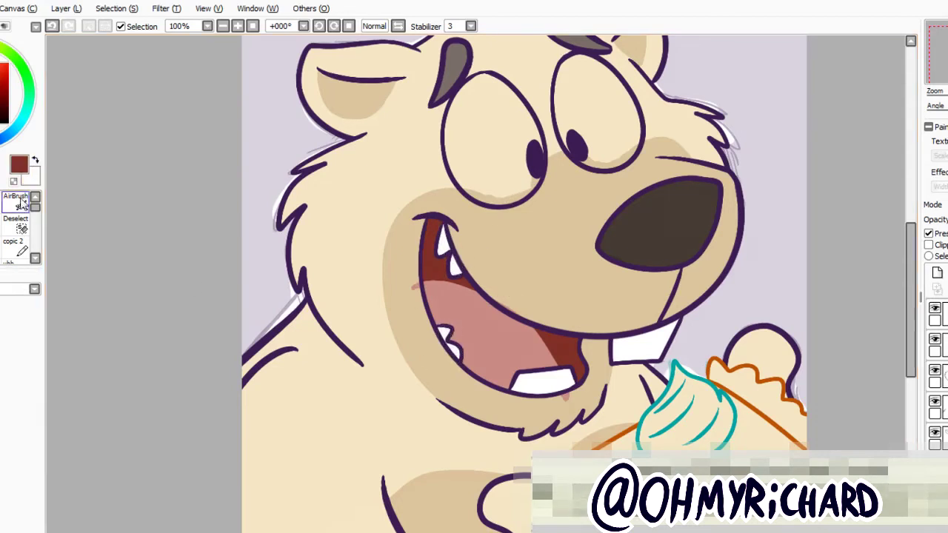
alt+click(479, 301)
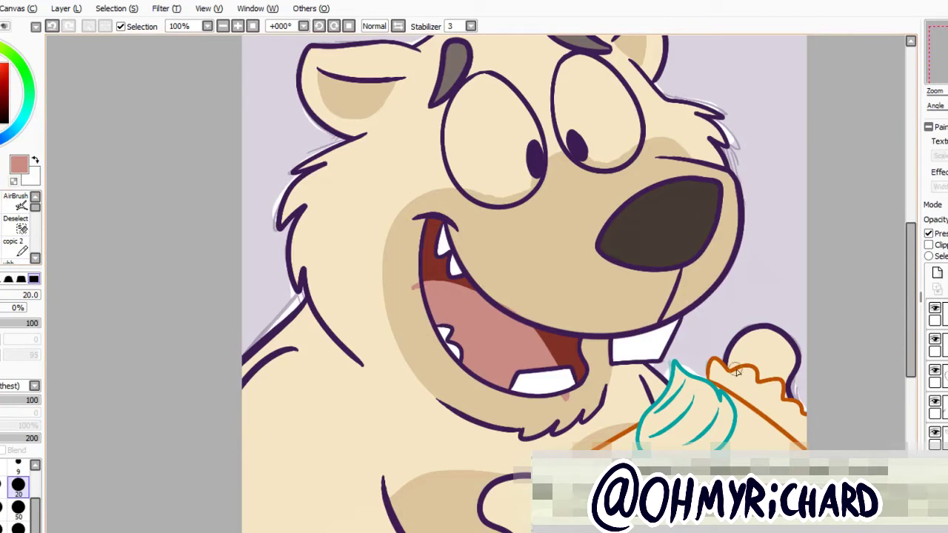
alt+click(415, 282)
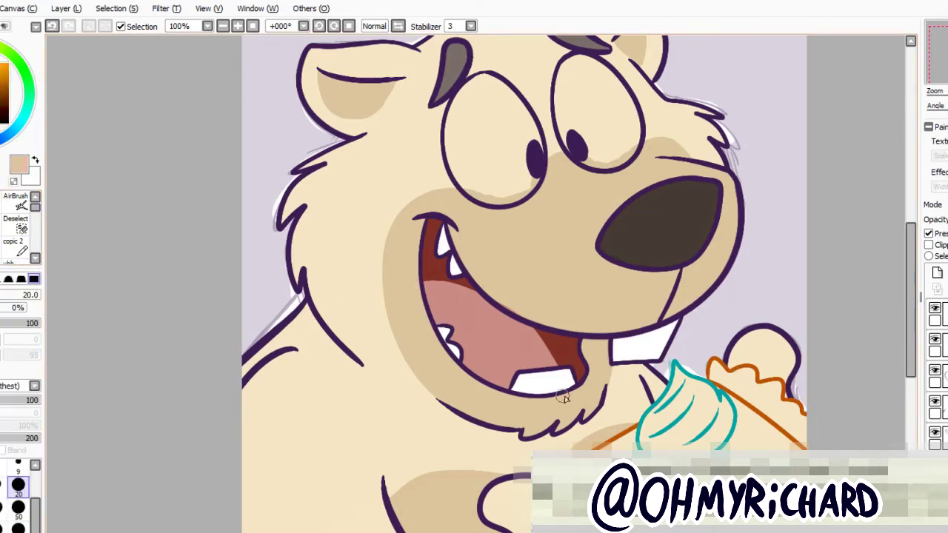
drag(577, 400, 665, 389)
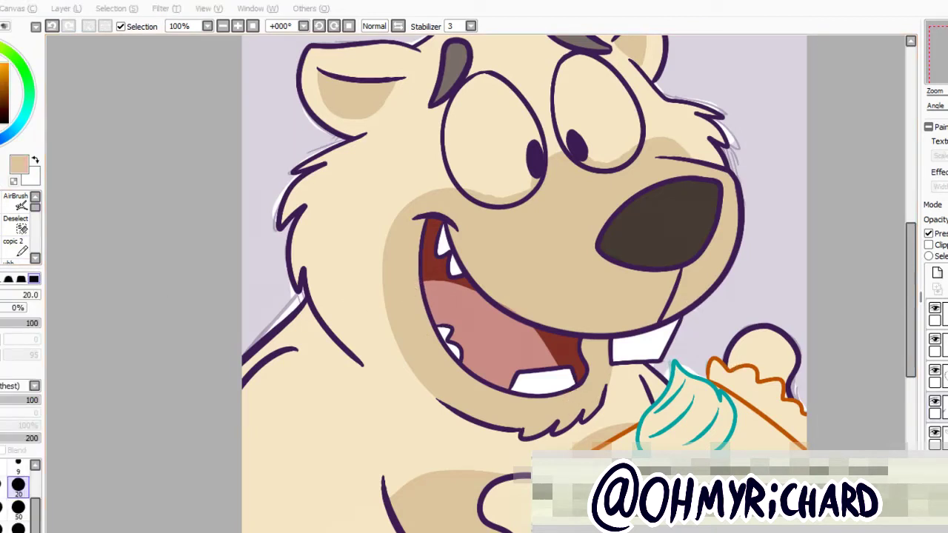
Paint both eyeballs solid white around the pupils.
scroll(530, 282, up, 3)
key(x)
scroll(531, 281, down, 1)
mouse_move(466, 201)
mouse_down()
mouse_move(466, 254)
mouse_move(510, 272)
mouse_move(515, 263)
mouse_move(509, 273)
mouse_move(539, 255)
mouse_move(545, 230)
mouse_move(521, 181)
mouse_move(483, 159)
mouse_move(464, 179)
mouse_move(453, 245)
mouse_up()
mouse_move(573, 220)
mouse_down()
mouse_move(622, 234)
mouse_move(639, 202)
mouse_up()
drag(590, 136, 638, 187)
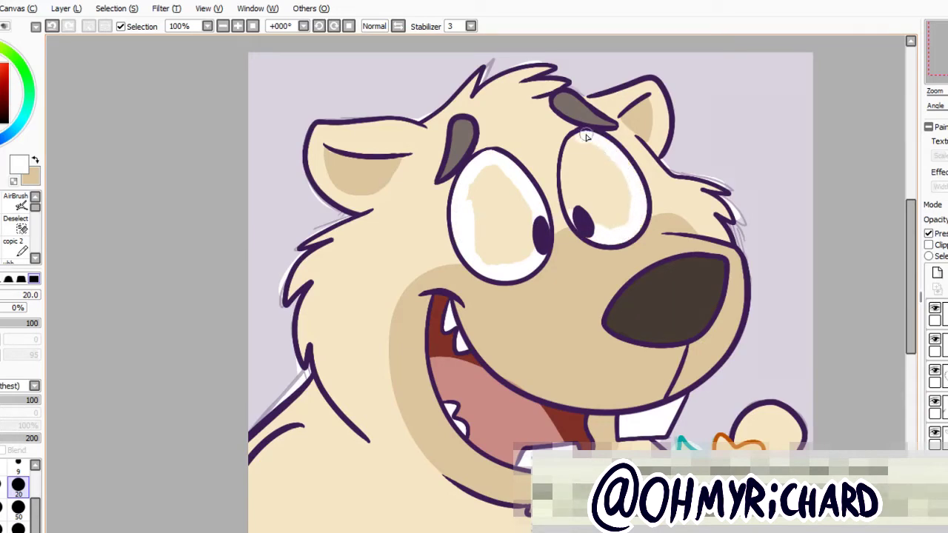
mouse_move(585, 137)
mouse_down()
mouse_move(565, 173)
mouse_move(578, 222)
mouse_up()
scroll(144, 218, down, 3)
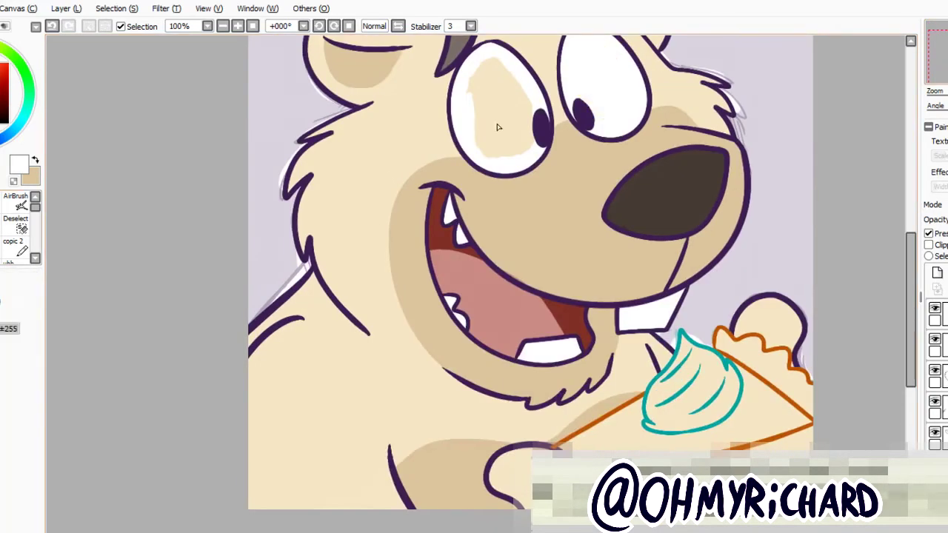
mouse_move(498, 128)
mouse_down()
mouse_move(429, 142)
mouse_move(398, 170)
mouse_move(471, 223)
mouse_move(445, 190)
mouse_up()
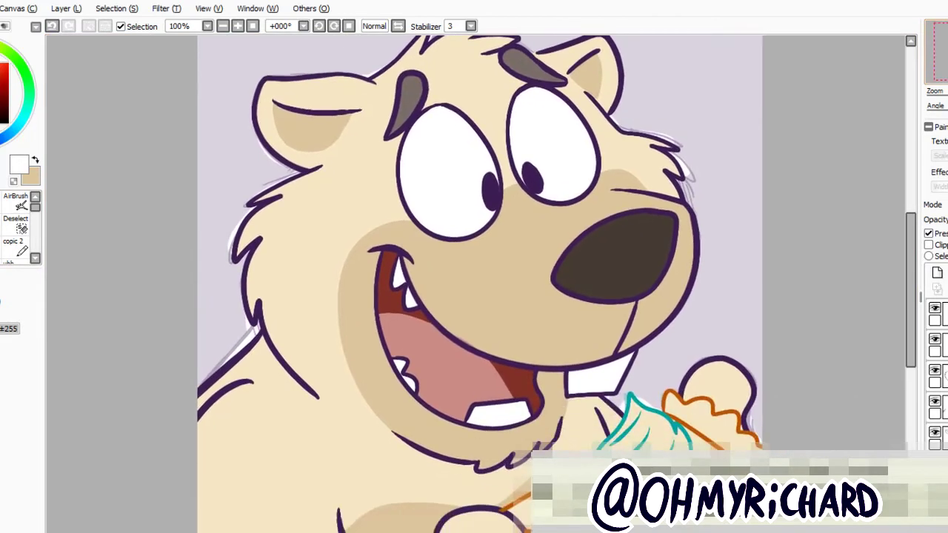
Draw light grey dividing lines down the middle of the upper and lower front teeth.
mouse_move(558, 353)
mouse_down()
mouse_move(588, 335)
mouse_move(534, 260)
mouse_move(533, 235)
mouse_up()
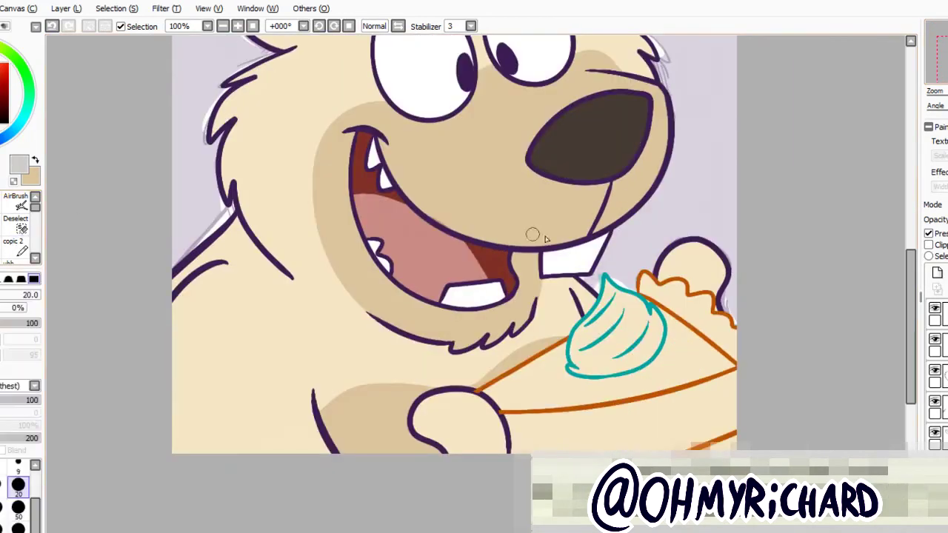
key(ctrl+z)
key(ctrl+z)
mouse_move(589, 260)
mouse_down()
mouse_move(574, 248)
mouse_move(563, 274)
mouse_up()
key(ctrl+z)
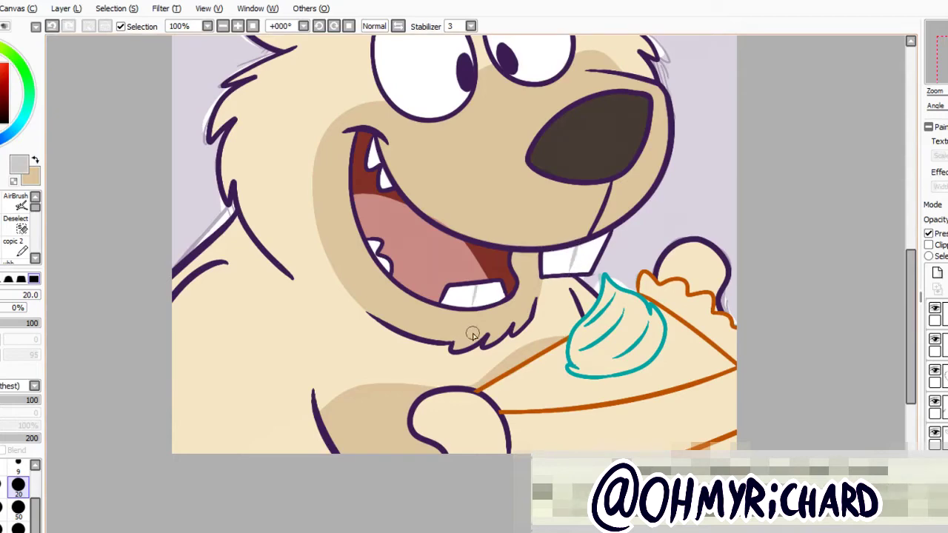
Outline the pie slice, crust and whipped cream in brown and fill them solid.
scroll(474, 319, up, 2)
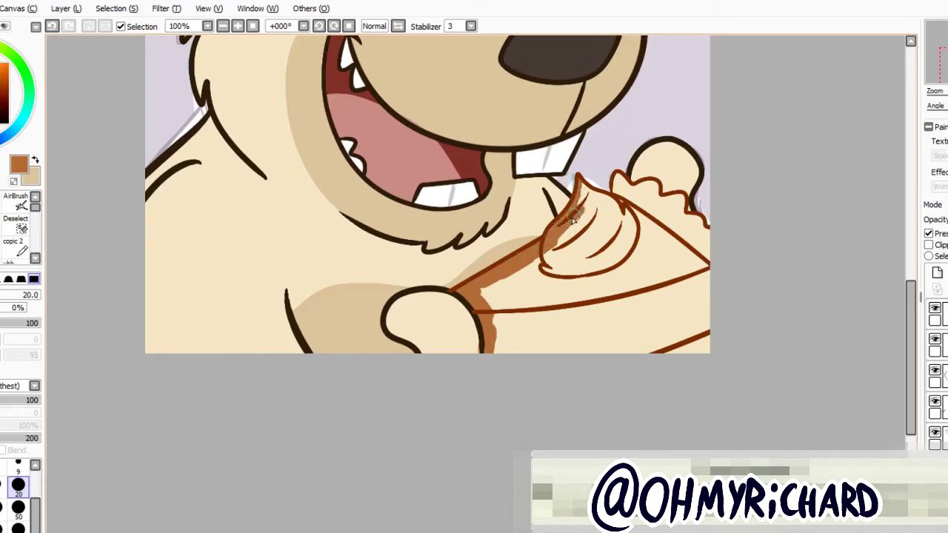
mouse_move(624, 185)
mouse_down()
mouse_move(650, 186)
mouse_move(694, 216)
mouse_move(709, 255)
mouse_move(708, 311)
mouse_up()
mouse_move(493, 351)
mouse_down()
mouse_move(551, 356)
mouse_move(671, 340)
mouse_up()
click(588, 328)
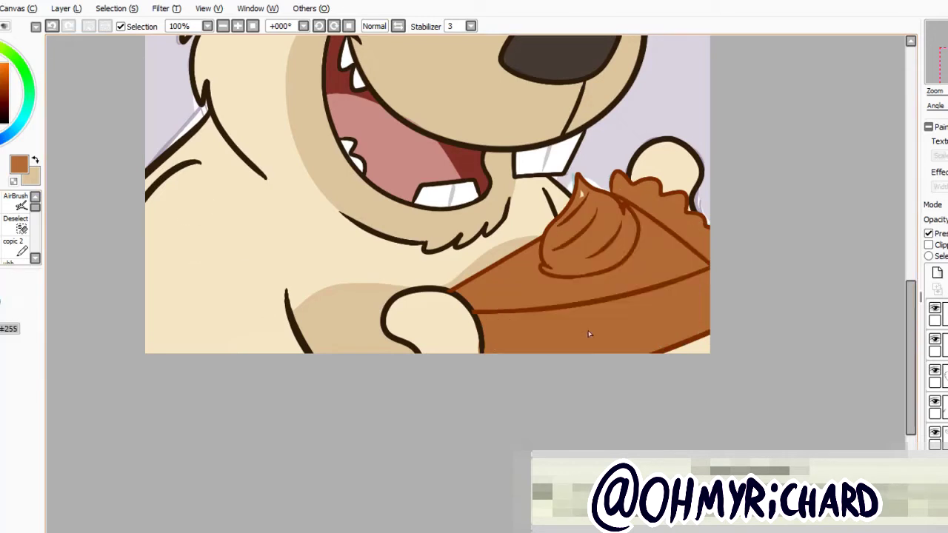
Paint the top surface of the pie slice orange around the whipped cream.
mouse_move(548, 298)
mouse_down()
mouse_move(474, 302)
mouse_move(518, 270)
mouse_move(580, 276)
mouse_up()
mouse_move(492, 296)
mouse_down()
mouse_move(496, 304)
mouse_move(575, 302)
mouse_up()
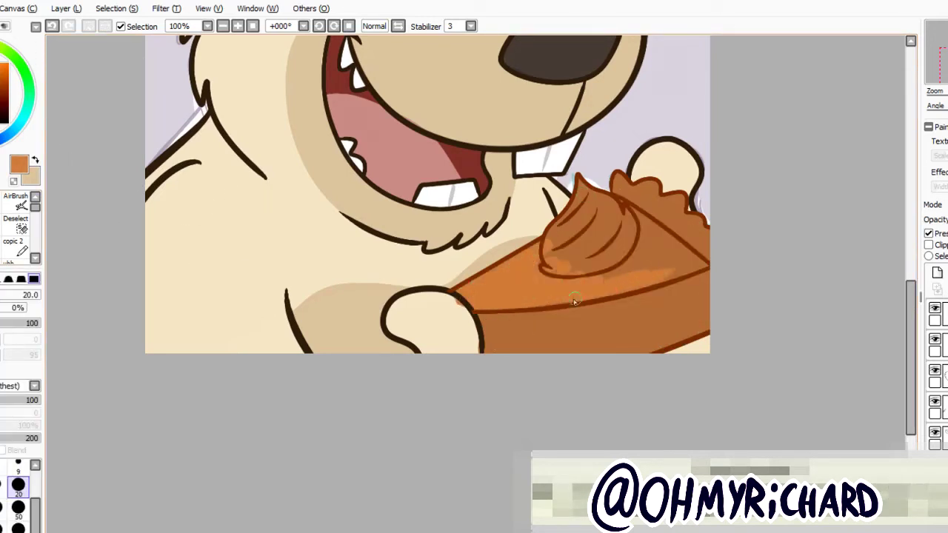
drag(705, 262, 662, 244)
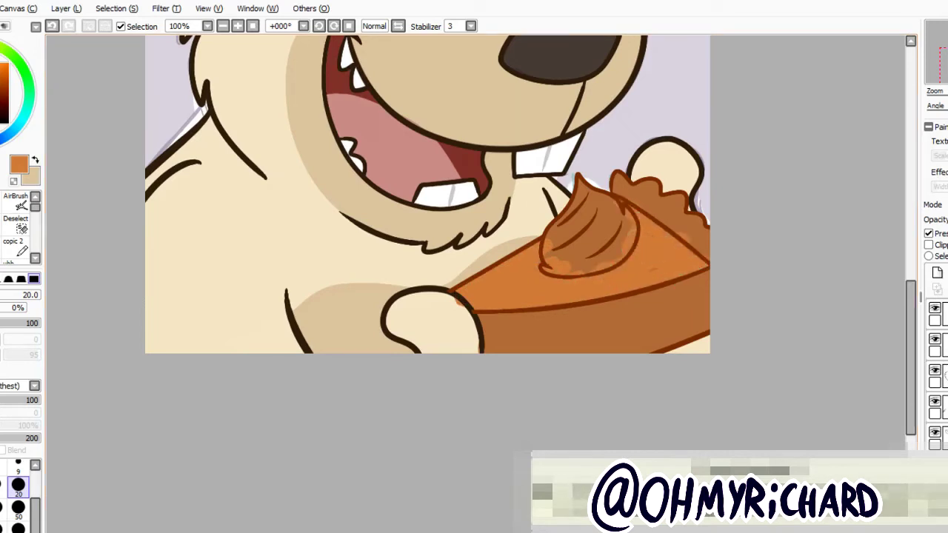
Paint the scalloped pie crust and the slice's crust edges light golden tan.
mouse_move(627, 194)
mouse_down()
mouse_move(657, 195)
mouse_move(647, 198)
mouse_move(676, 199)
mouse_move(709, 263)
mouse_move(671, 214)
mouse_up()
key(ctrl+z)
key(ctrl+z)
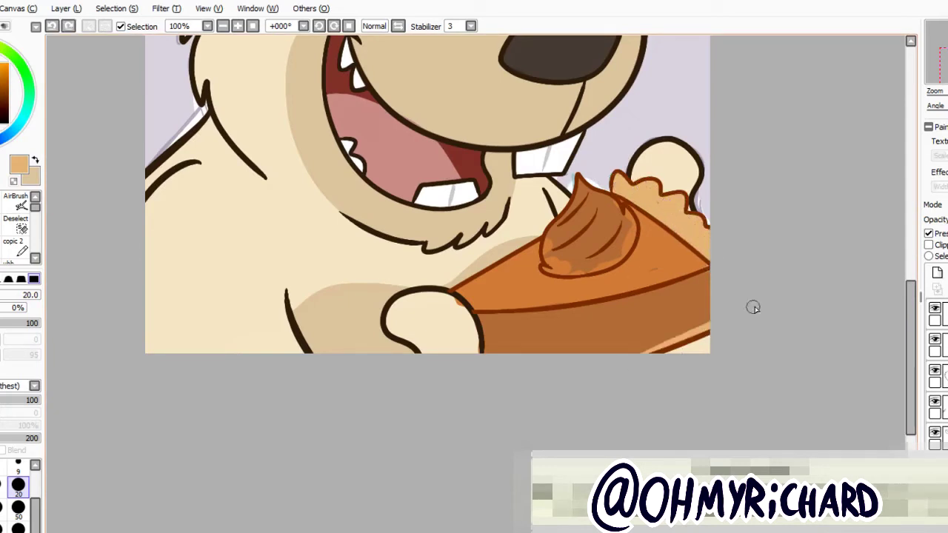
drag(715, 251, 722, 299)
Paint the whipped cream swirl on the pie off-white.
mouse_move(589, 288)
mouse_down()
mouse_move(554, 321)
mouse_move(619, 309)
mouse_move(637, 274)
mouse_up()
mouse_move(590, 234)
mouse_down()
mouse_move(634, 268)
mouse_move(552, 311)
mouse_move(555, 275)
mouse_move(588, 249)
mouse_up()
click(588, 249)
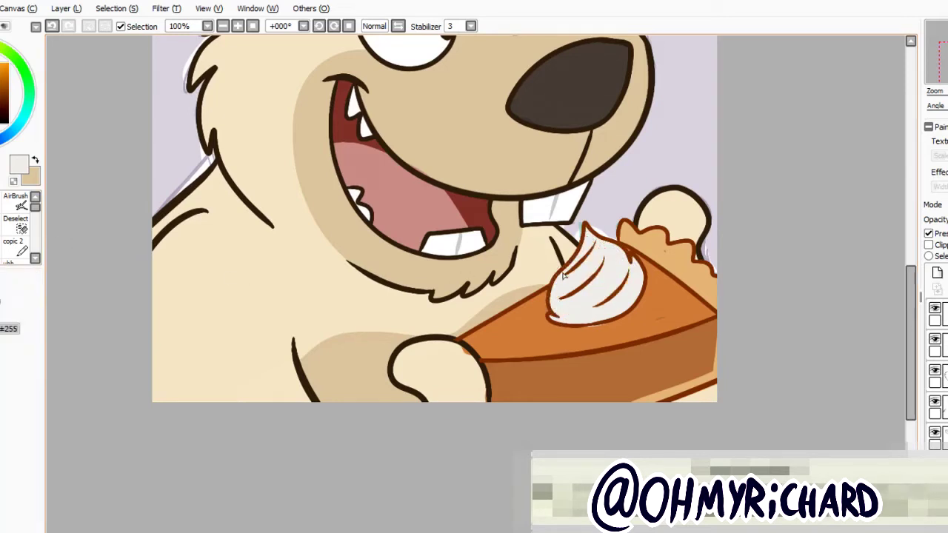
Clean up stray spots on the pie top, crust and thumb with their matching base colours.
scroll(628, 296, right, 1)
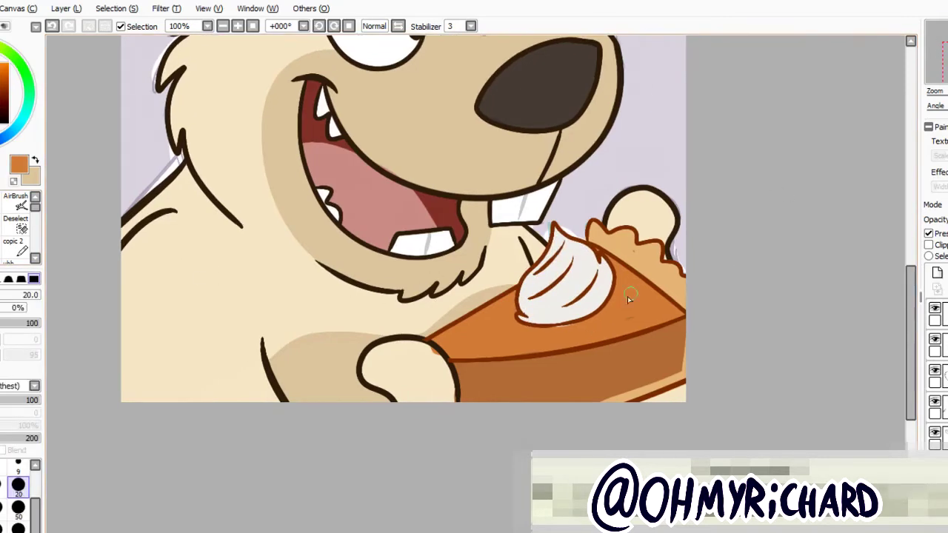
key(x)
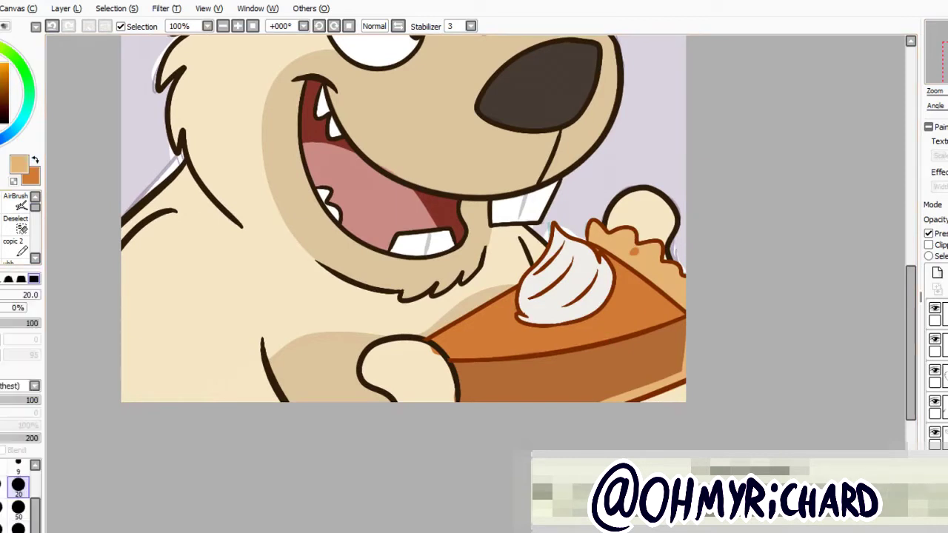
scroll(422, 233, up, 1)
scroll(422, 233, left, 1)
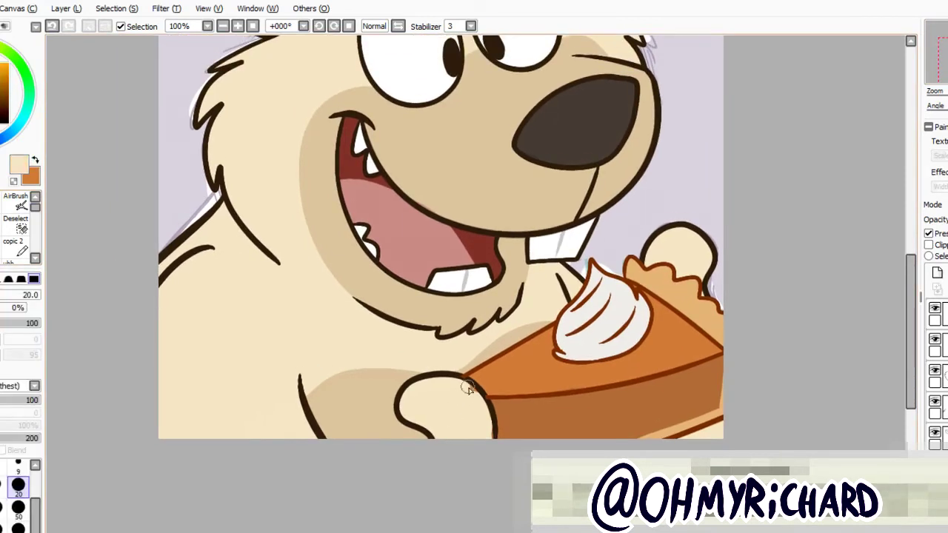
Recolour the whipped cream's line art on its line layer to a muted khaki.
click(938, 315)
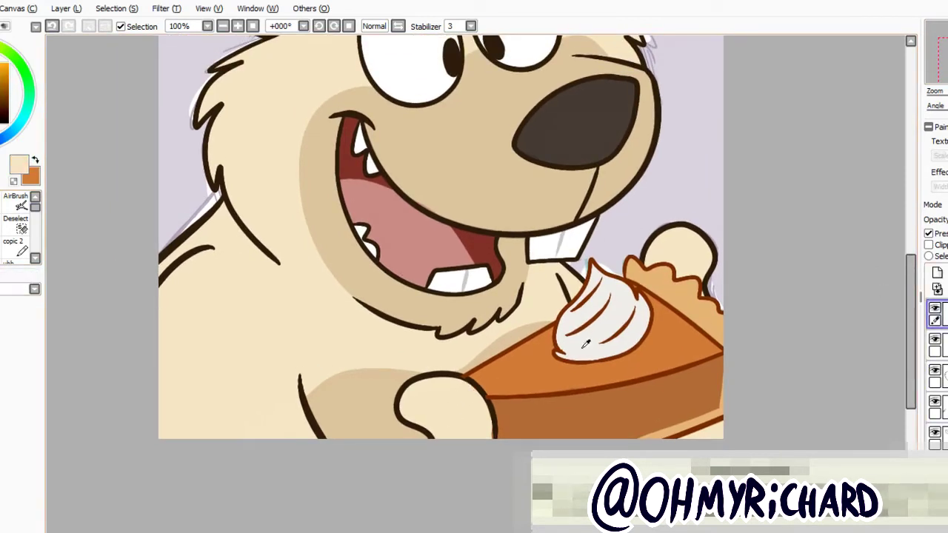
click(563, 360)
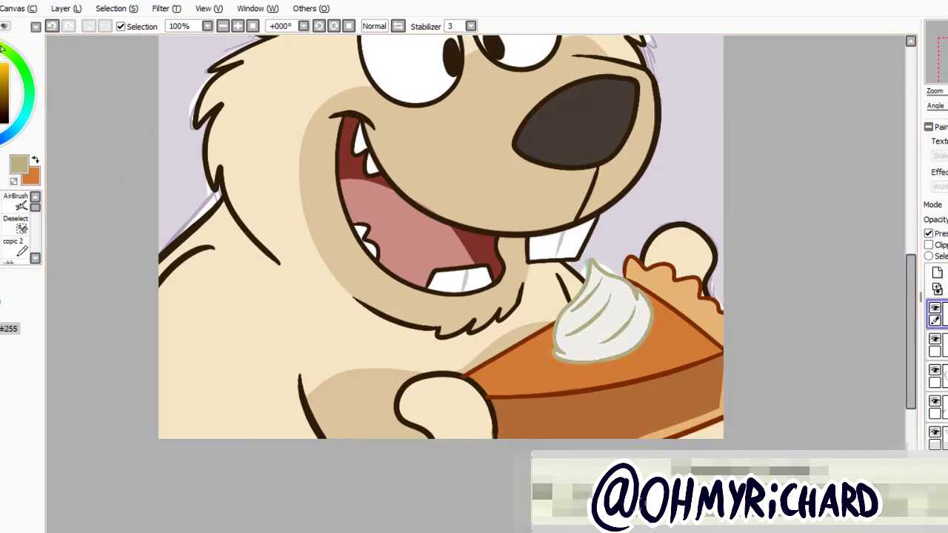
Recolour the whipped cream outline golden tan and fill the background with dark purple.
alt+click(318, 279)
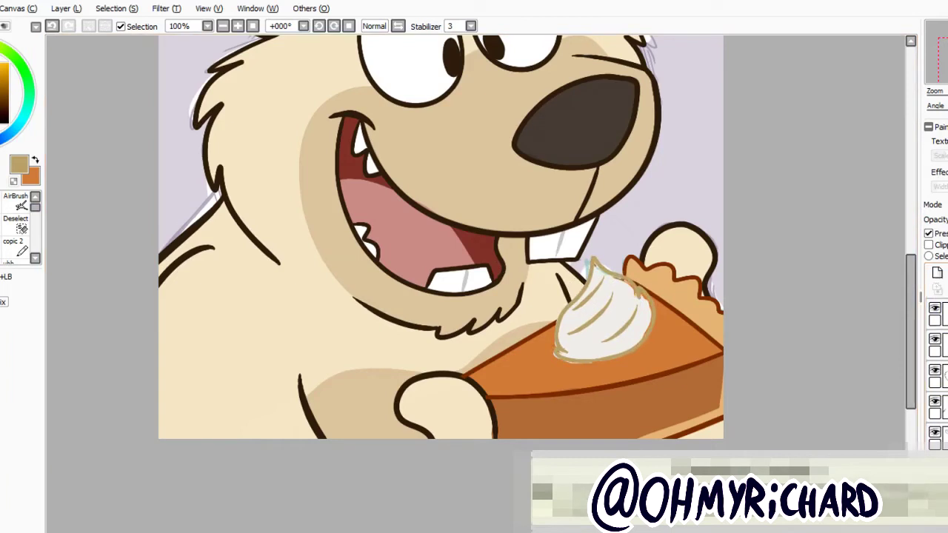
click(35, 160)
click(174, 182)
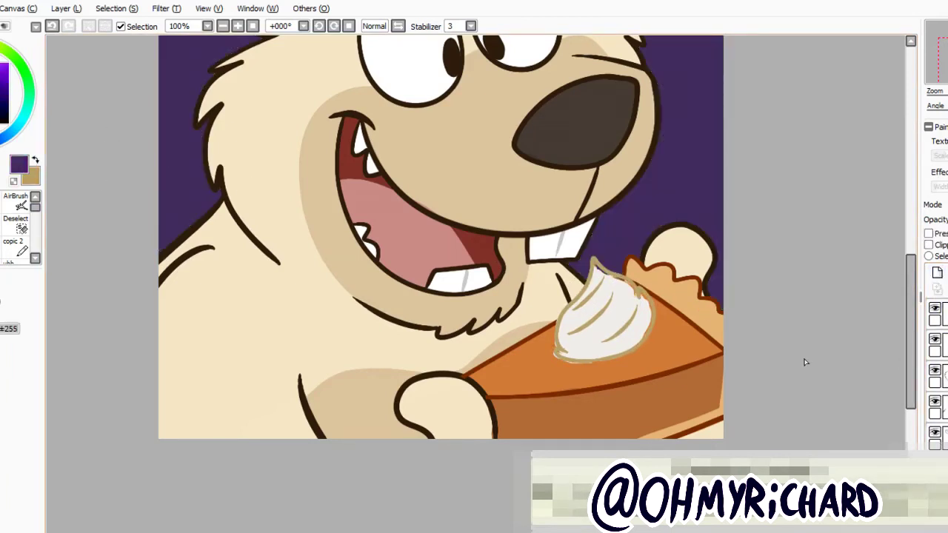
Clean up the whipped cream and its outline edge, using off-white and orange sampled from the drawing.
alt+click(622, 311)
key(b)
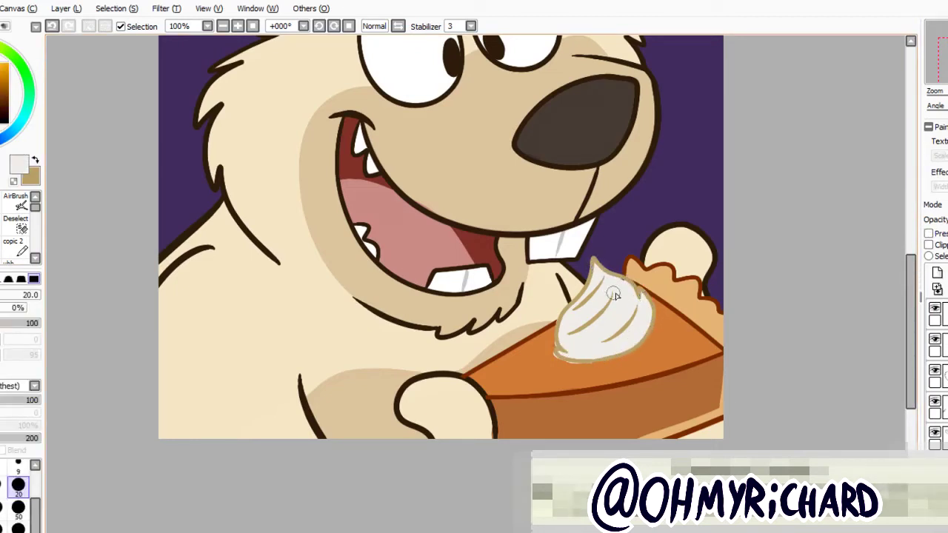
click(937, 234)
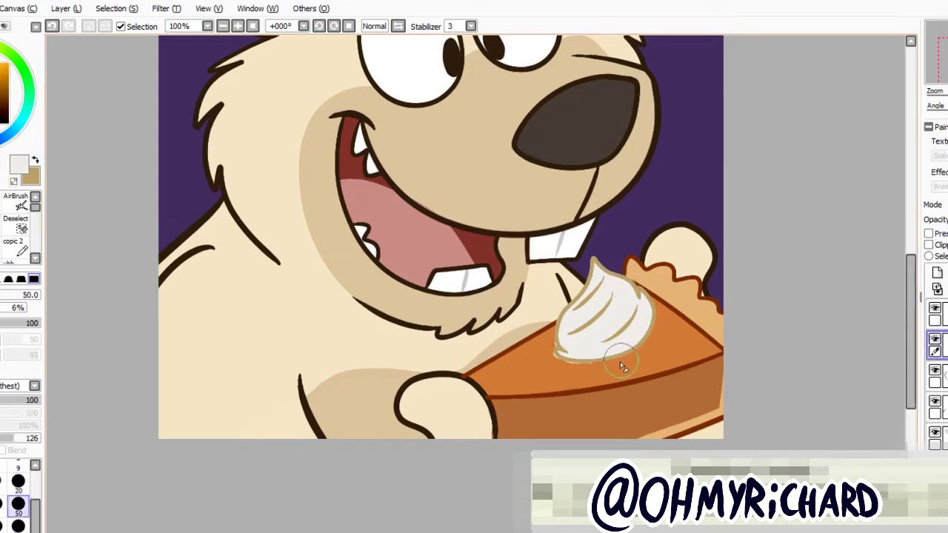
drag(622, 367, 611, 342)
alt+click(550, 368)
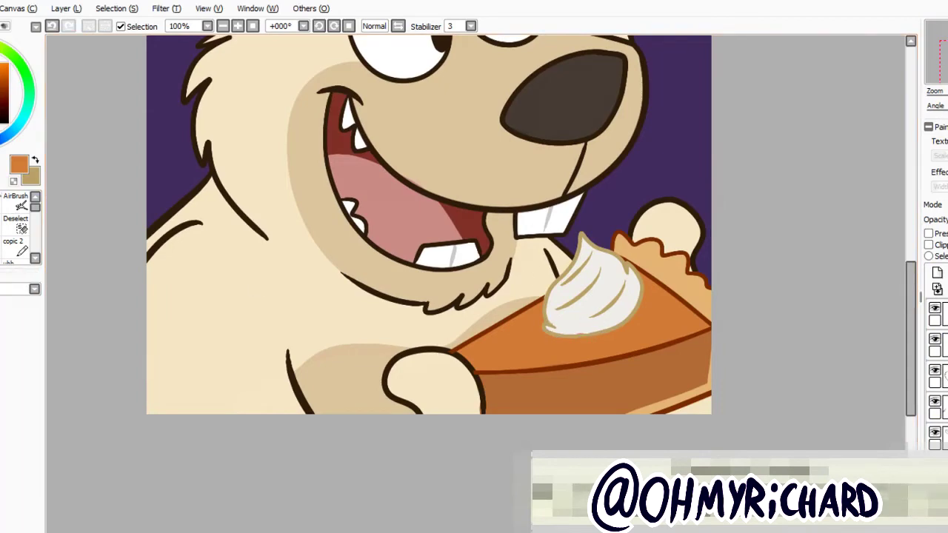
alt+click(582, 328)
click(933, 65)
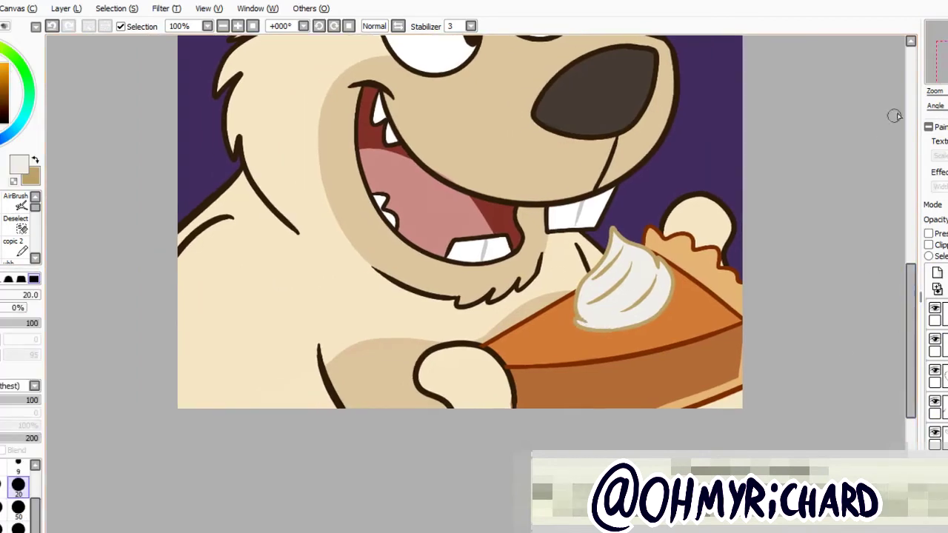
drag(935, 74, 944, 83)
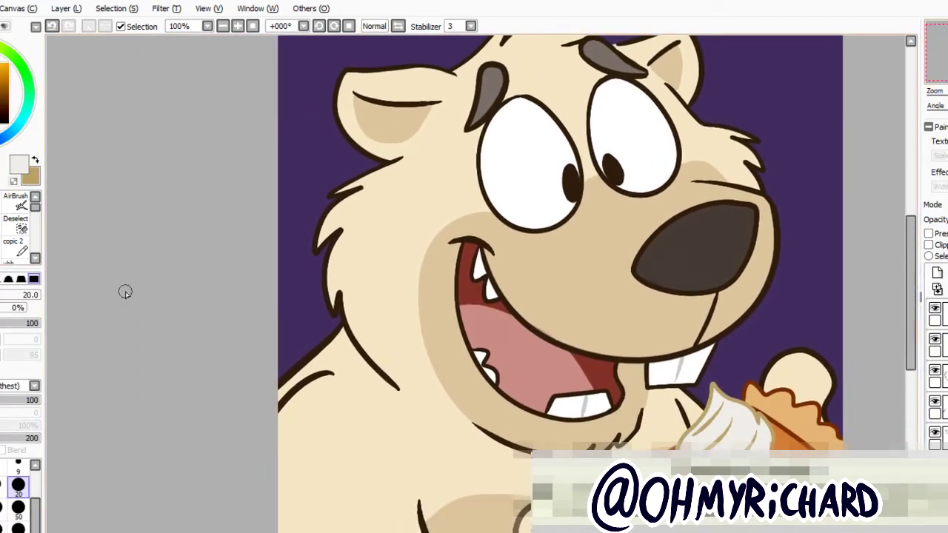
Recolour the bear's line art dark reddish brown with the line layers' opacity preserved.
alt+click(323, 252)
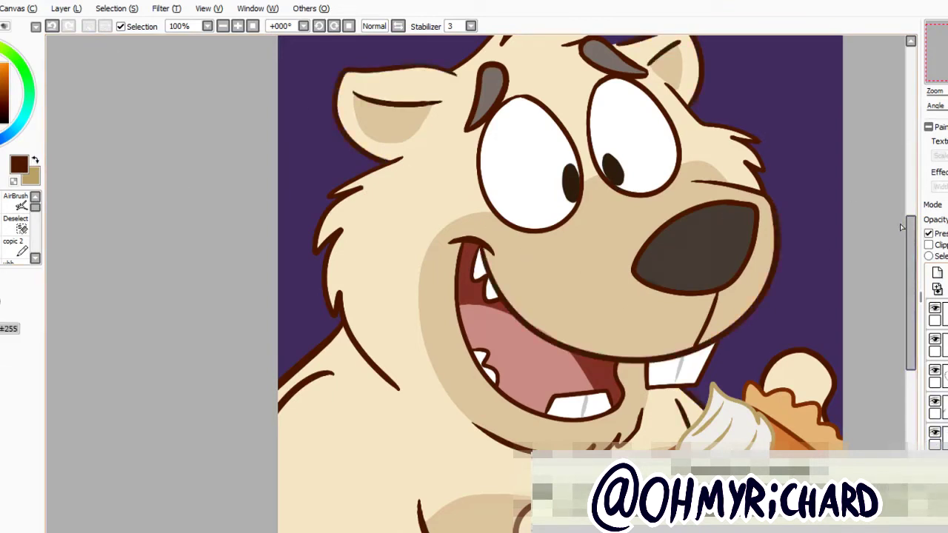
click(937, 374)
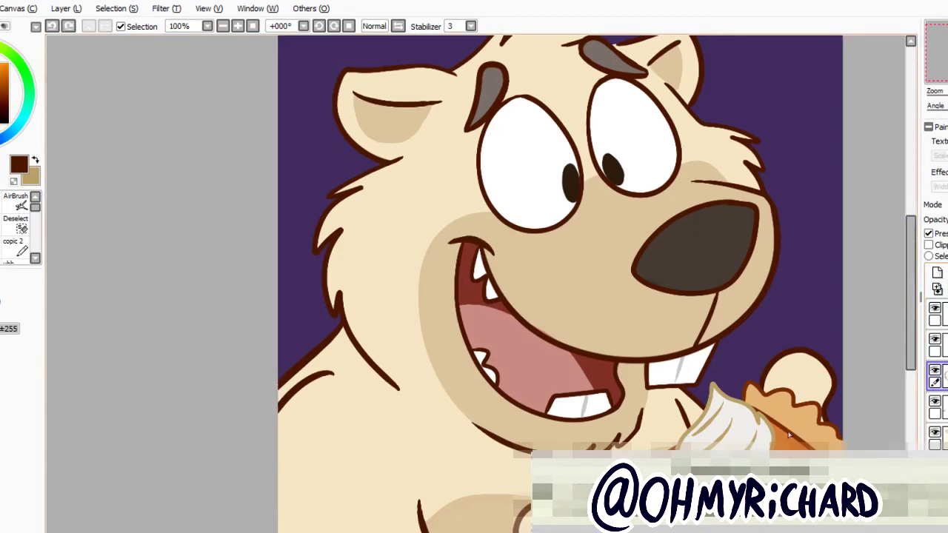
click(930, 234)
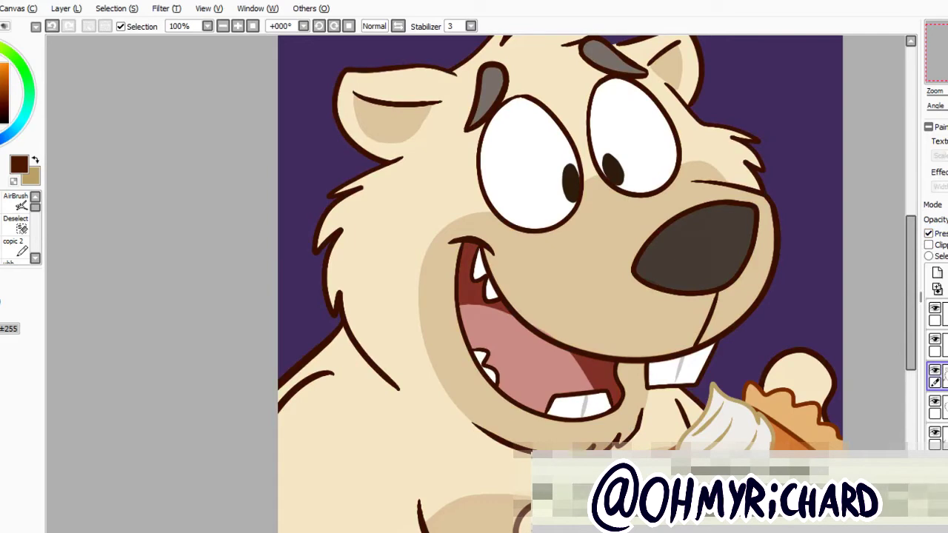
key(minus)
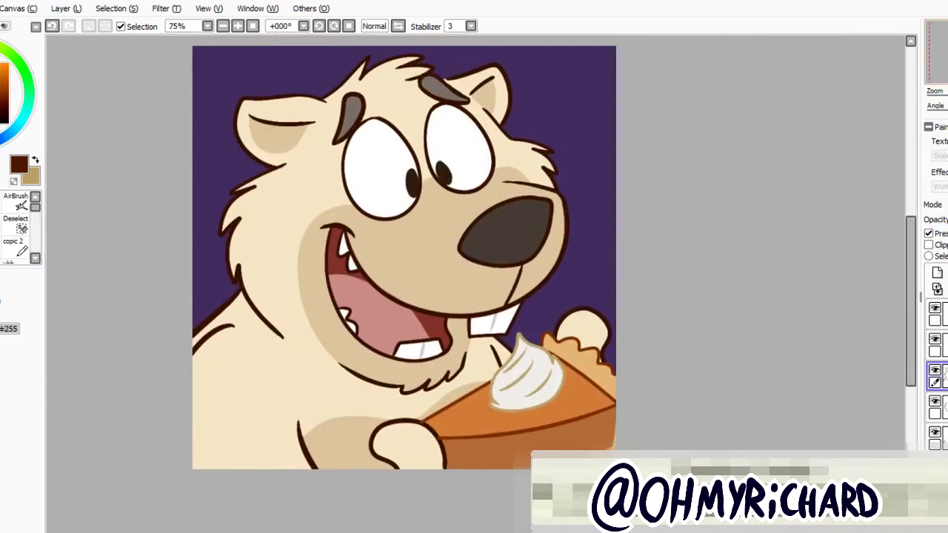
Paint three dark freckle dots on the bear's muzzle and white highlights in both pupils.
click(237, 26)
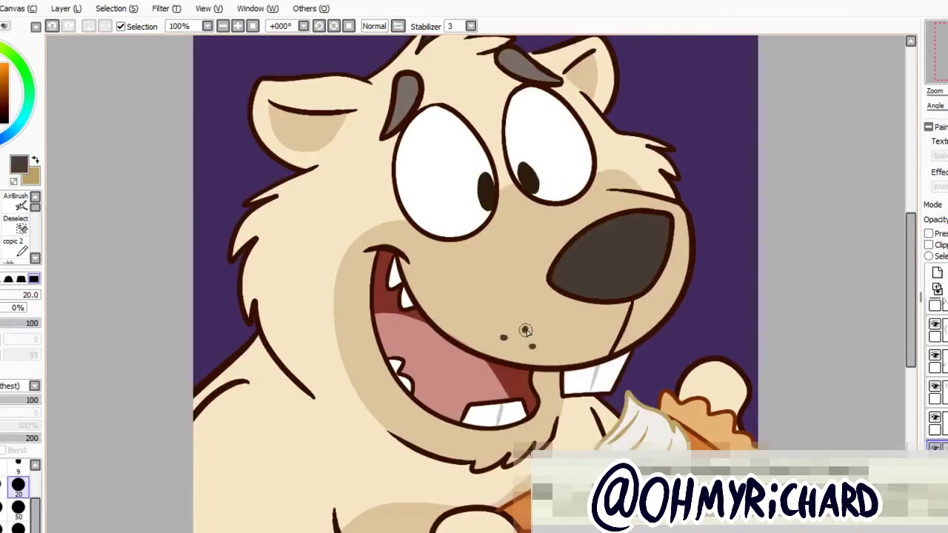
key(x)
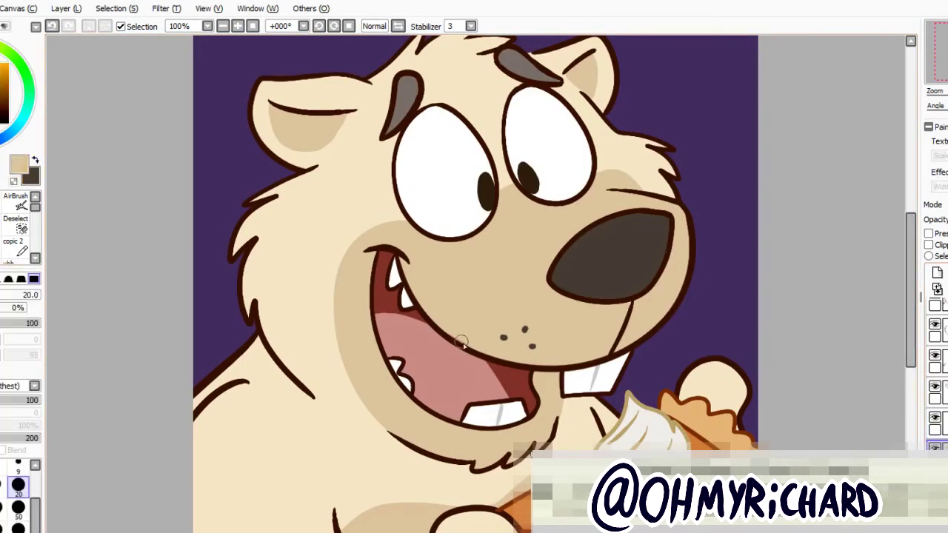
drag(937, 93, 934, 89)
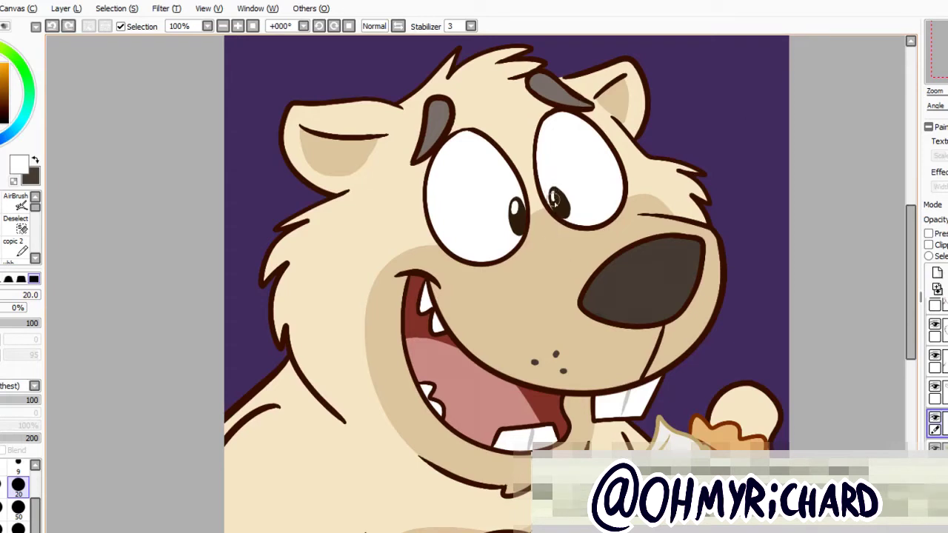
drag(945, 52, 946, 54)
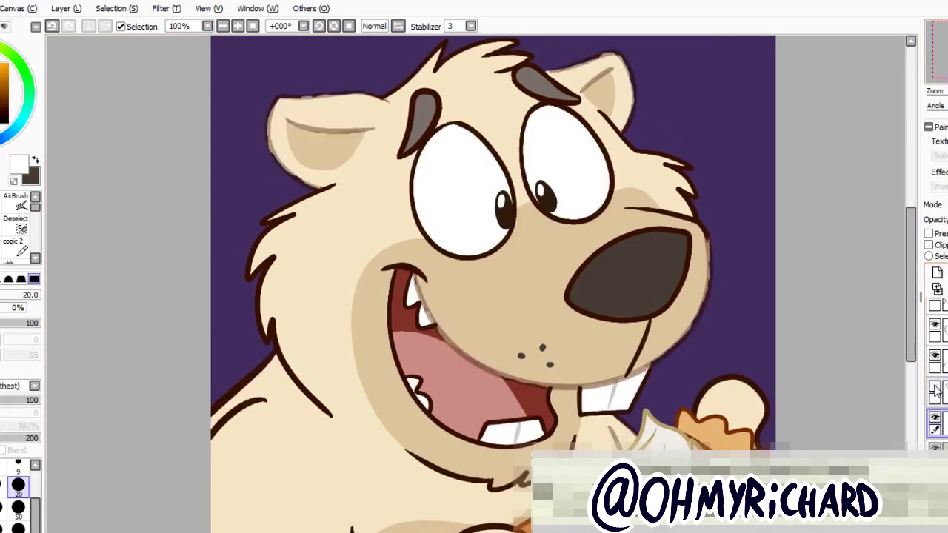
Touch up the dark reddish-brown outline by the far ear, and preserve opacity on the line layer.
click(937, 393)
key(x)
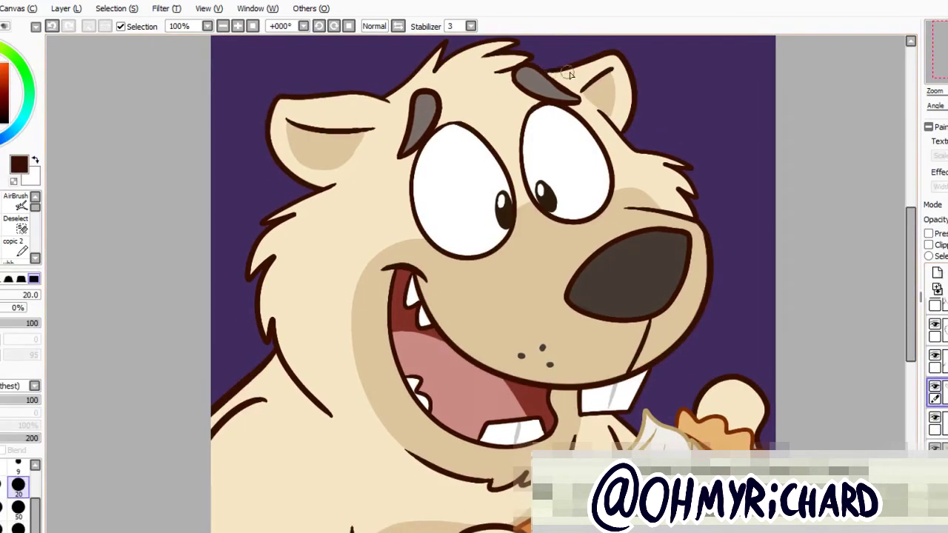
click(941, 338)
click(929, 234)
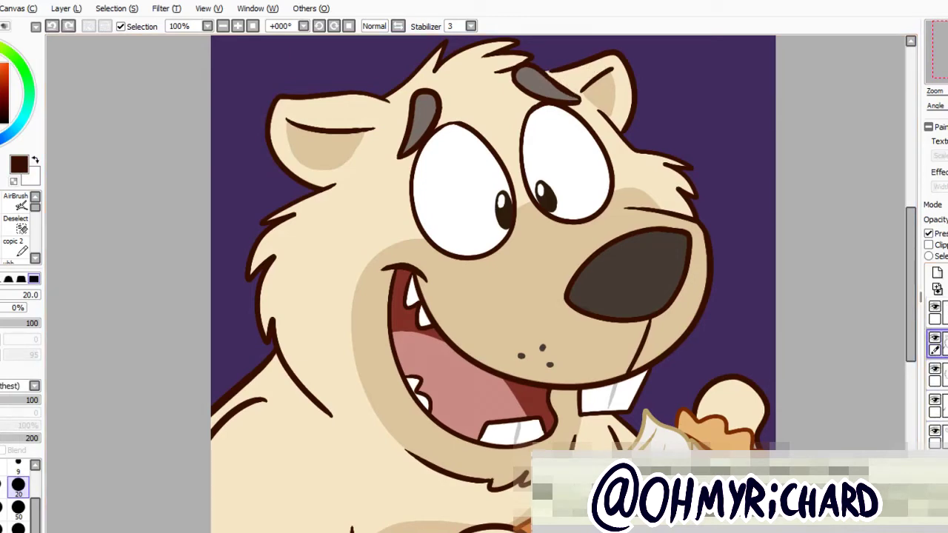
drag(935, 55, 935, 57)
click(225, 26)
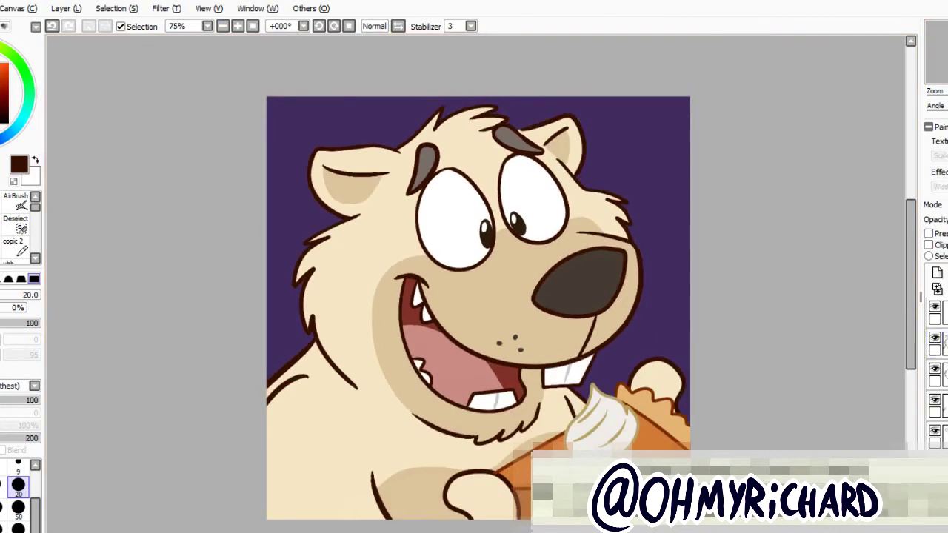
Fill the whole bear and pie silhouette with white as a shading base and pick dark purple for the shadows.
key(ctrl+a)
key(x)
key(ctrl+f)
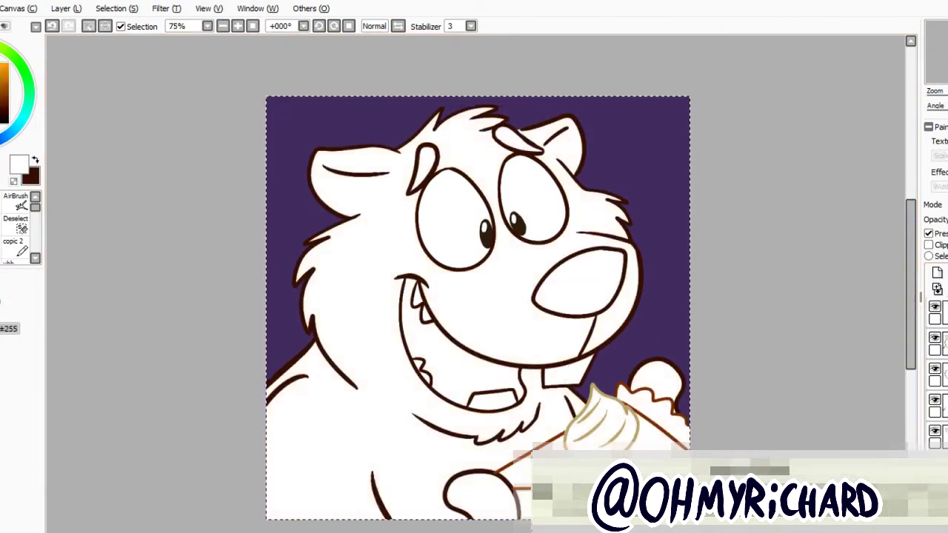
key(ctrl+z)
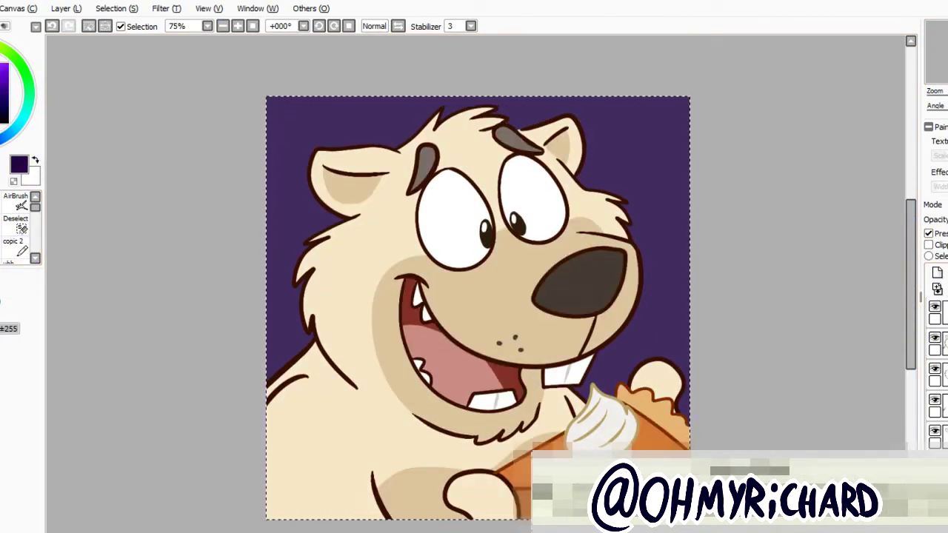
Set the brush stabilizer to 15 for smooth shadow lines.
scroll(937, 371, down, 1)
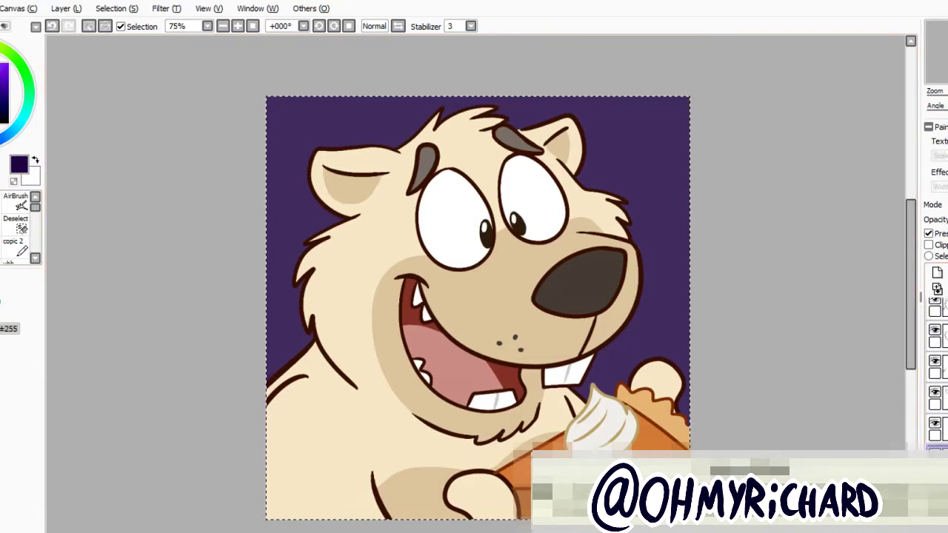
click(471, 26)
click(453, 196)
drag(428, 178, 352, 411)
key(ctrl+z)
drag(431, 415, 461, 433)
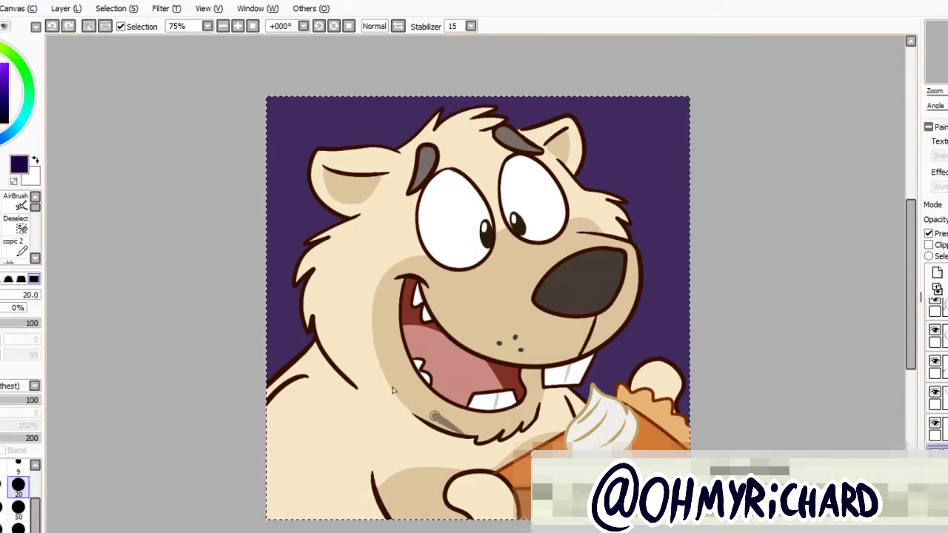
key(ctrl+z)
drag(338, 267, 453, 432)
key(ctrl+z)
Draw the curved shadow boundary from the near ear down the cheek, past the chin to the near paw.
drag(372, 175, 453, 431)
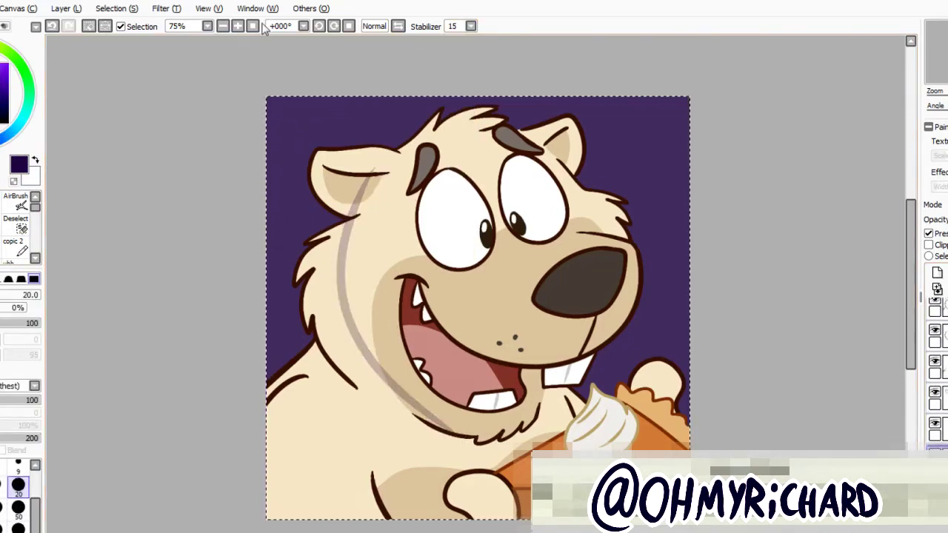
click(253, 26)
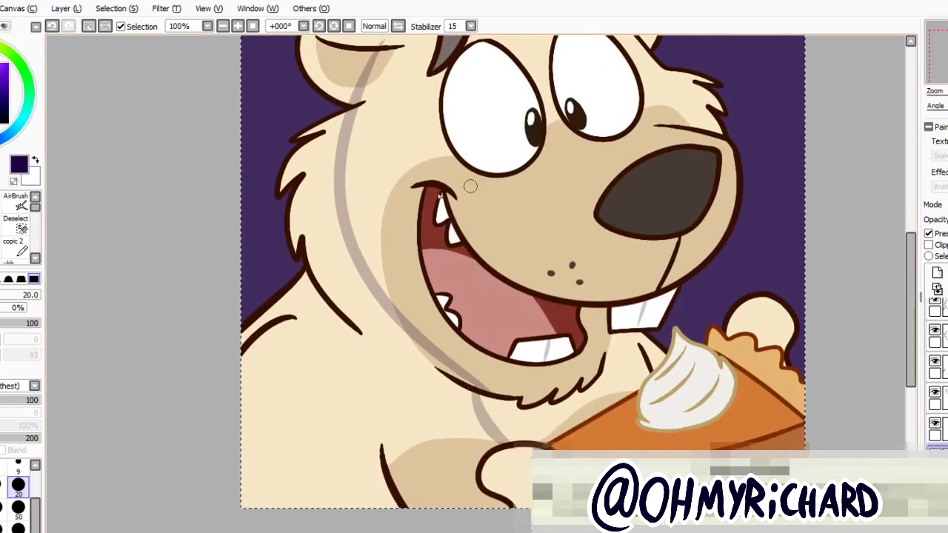
Set the stabilizer to 3 and paint the shadow's outer edge along the back fur, shoulder and lower body.
click(471, 26)
click(453, 72)
mouse_move(348, 108)
mouse_down()
mouse_move(286, 150)
mouse_move(278, 191)
mouse_move(336, 275)
mouse_move(303, 231)
mouse_move(321, 274)
mouse_move(265, 312)
mouse_move(246, 398)
mouse_move(244, 504)
mouse_up()
scroll(518, 296, down, 2)
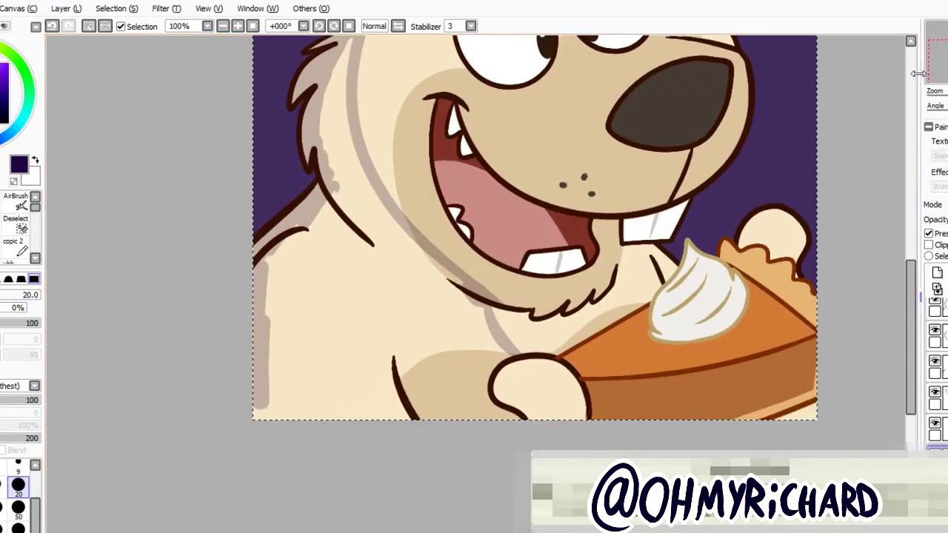
mouse_move(341, 419)
mouse_down()
mouse_move(474, 417)
mouse_move(338, 417)
mouse_up()
scroll(870, 117, up, 2)
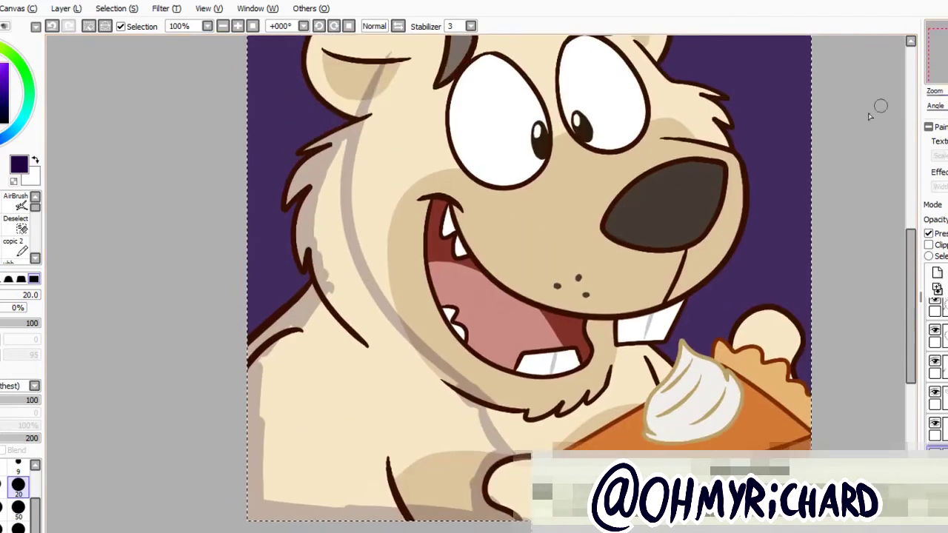
Fill in the shadow across the bear's back, neck and body with a size 50 brush.
click(18, 507)
drag(318, 170, 297, 482)
scroll(519, 296, right, 2)
scroll(519, 297, up, 1)
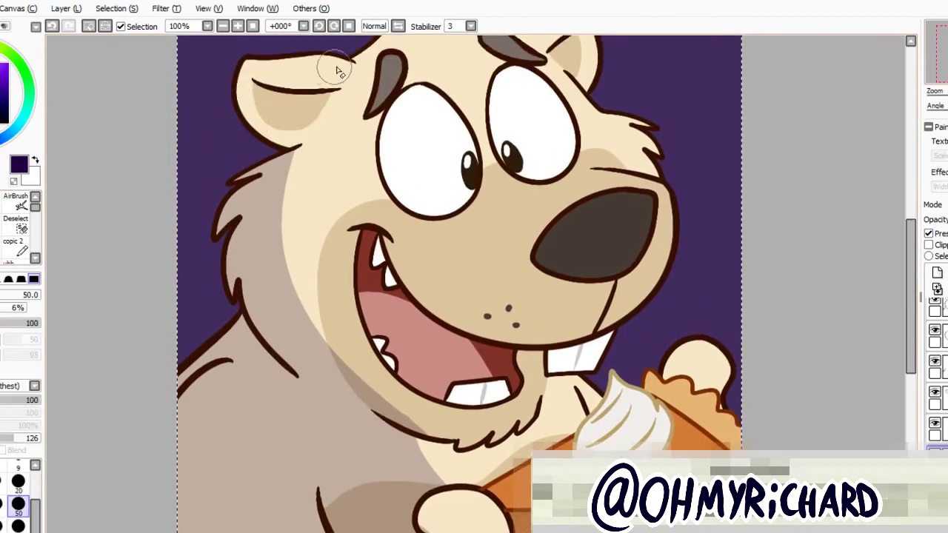
Shade the lower edge of the bear's near paw with a size 20 brush.
scroll(337, 70, down, 2)
scroll(337, 70, left, 1)
scroll(790, 146, down, 2)
scroll(790, 146, right, 1)
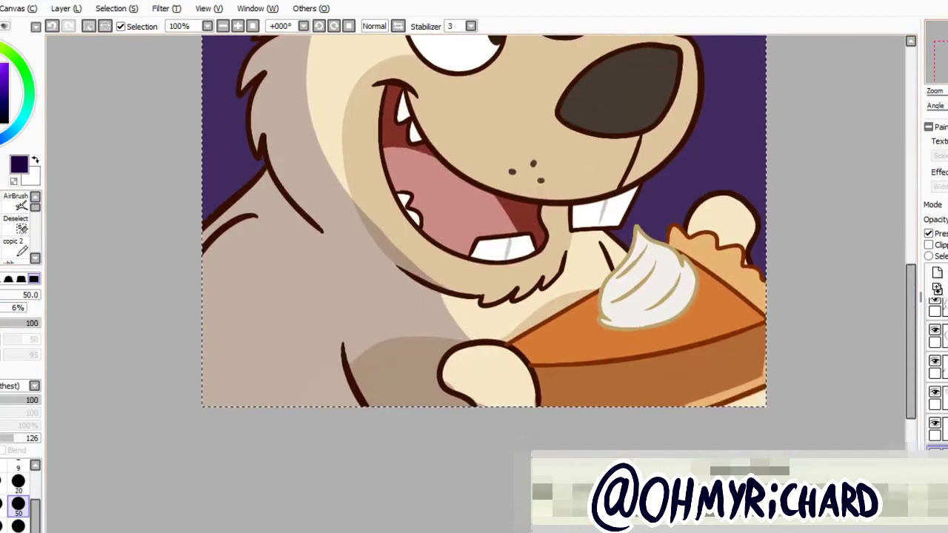
scroll(417, 375, down, 2)
scroll(417, 375, right, 1)
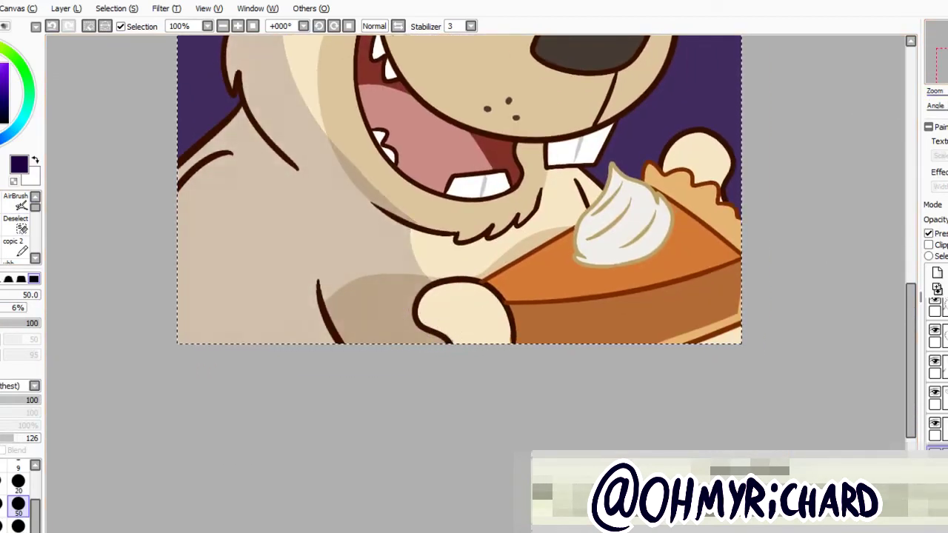
scroll(445, 296, up, 4)
scroll(444, 297, right, 1)
click(18, 485)
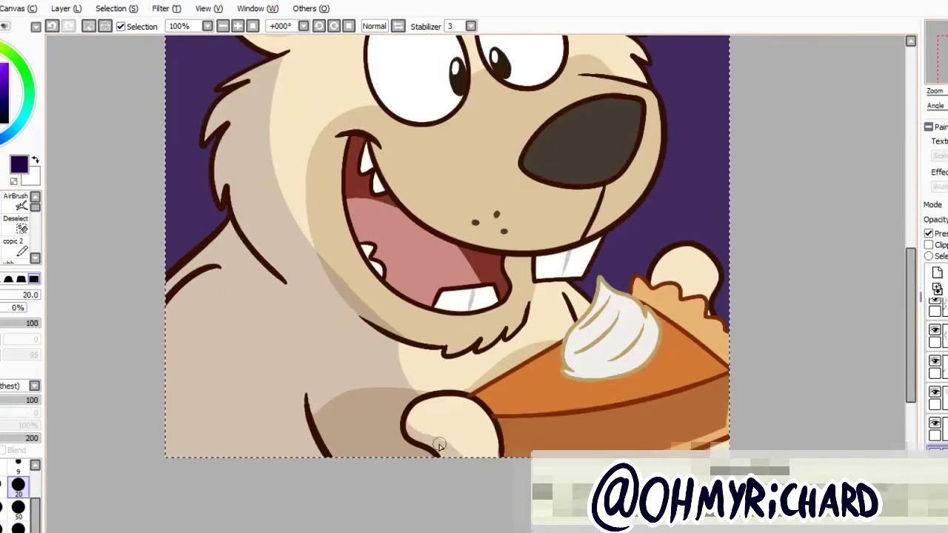
Paint shadows along the lower inner edges of both eye whites, redoing the strokes until they follow the curves.
scroll(439, 444, up, 4)
scroll(440, 445, left, 1)
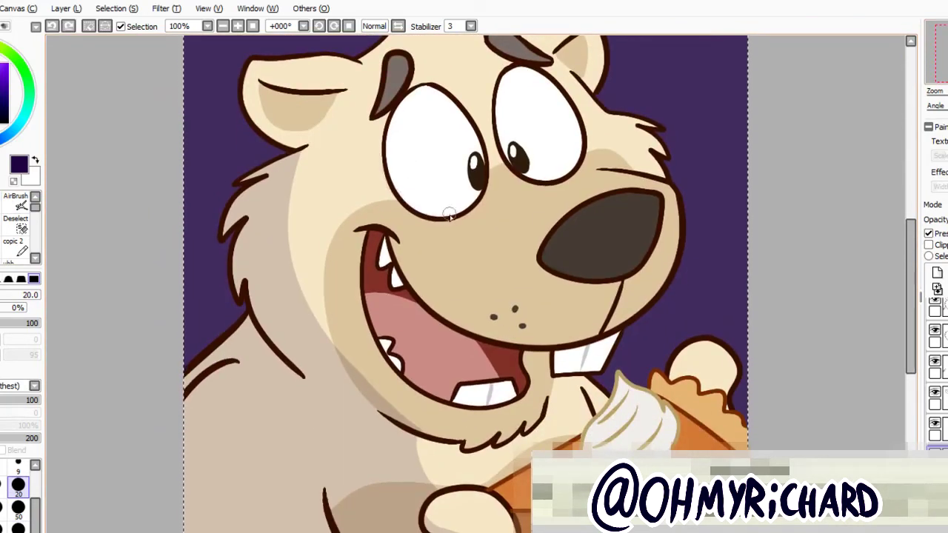
drag(394, 148, 428, 194)
key(ctrl+z)
drag(391, 130, 431, 201)
key(ctrl+z)
mouse_move(390, 148)
mouse_down()
mouse_move(426, 195)
mouse_move(393, 131)
mouse_move(467, 222)
mouse_up()
key(ctrl+z)
mouse_move(489, 96)
mouse_down()
mouse_move(533, 162)
mouse_move(554, 174)
mouse_move(522, 172)
mouse_move(568, 173)
mouse_up()
key(ctrl+z)
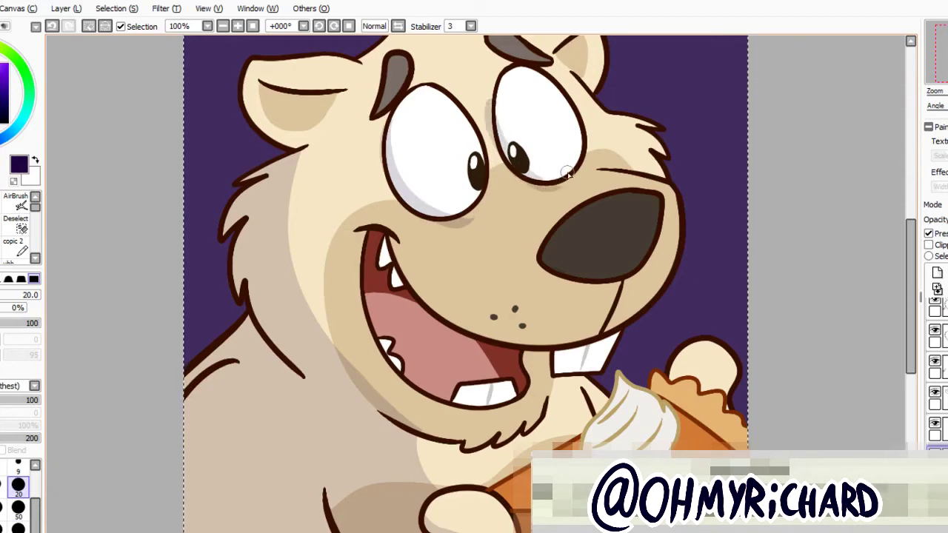
Clean off the shadow spilling onto the fur around both eyes with a size 50 brush.
key(])
key(])
key(])
key(])
key(])
key(ctrl+z)
drag(489, 148, 557, 194)
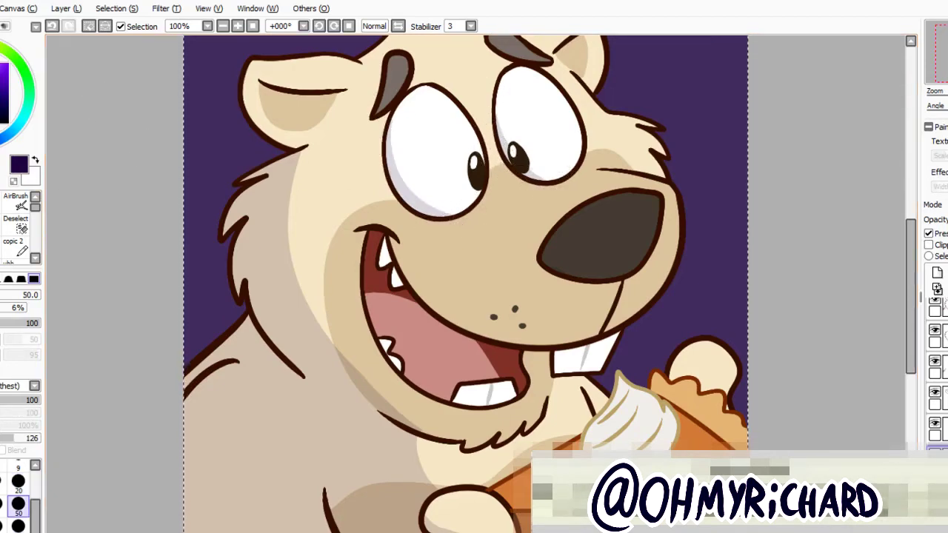
Shade the rim and inner area of the near ear with a size 20 brush.
key([)
key([)
key([)
key([)
key([)
mouse_move(272, 103)
mouse_down()
mouse_move(279, 173)
mouse_move(290, 140)
mouse_up()
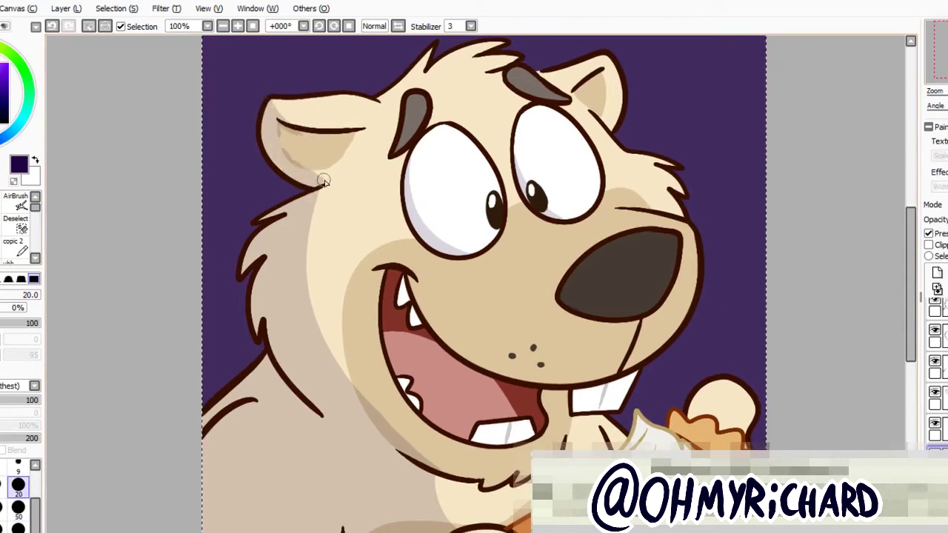
drag(356, 138, 306, 176)
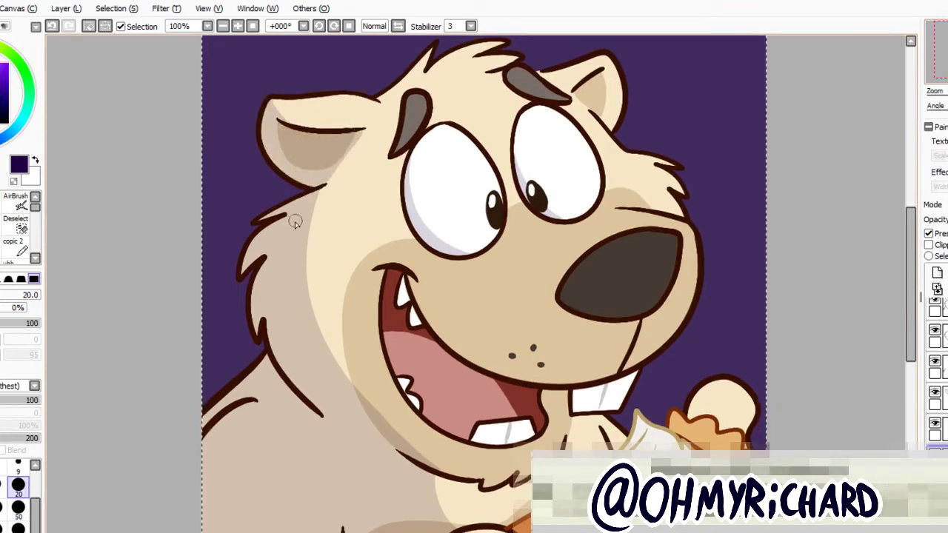
Shade the upper inside of the open mouth, including the upper teeth and tongue, with a size 20 brush.
key(])
key(])
key(])
key(])
key(])
drag(449, 411, 437, 352)
key([)
key([)
key([)
key([)
key([)
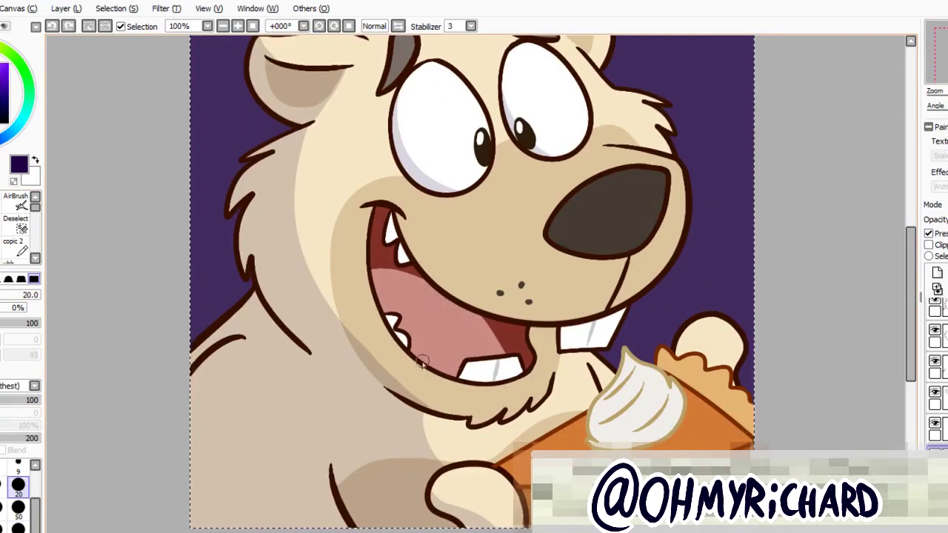
mouse_move(406, 341)
mouse_down()
mouse_move(387, 310)
mouse_move(447, 287)
mouse_up()
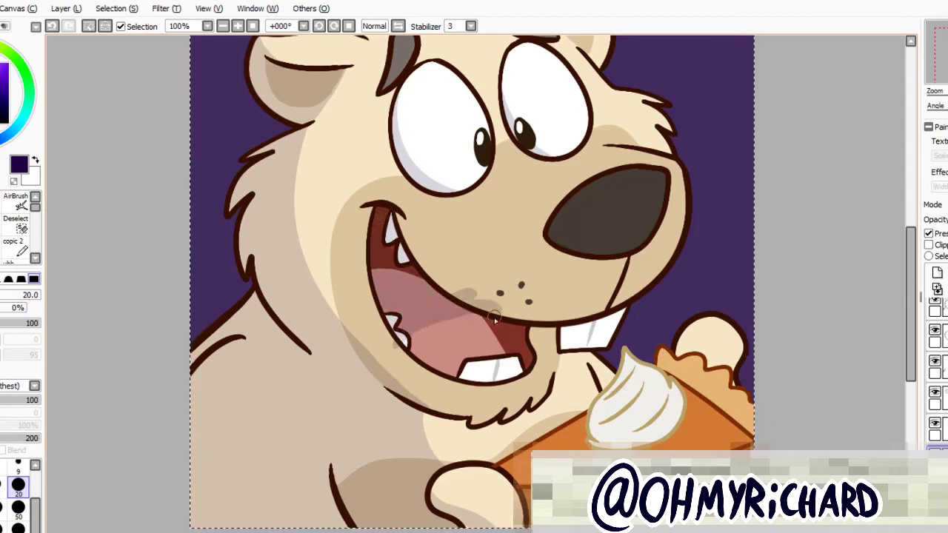
drag(404, 323, 454, 324)
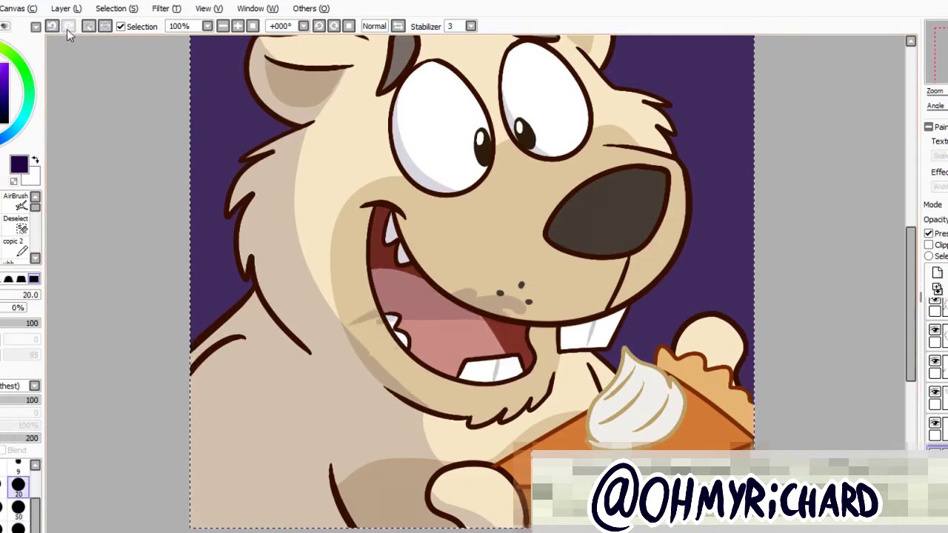
Clean off the mouth shadow spilling onto the muzzle, cheek and lower teeth with a size 50 brush.
key(ctrl+z)
key(ctrl+z)
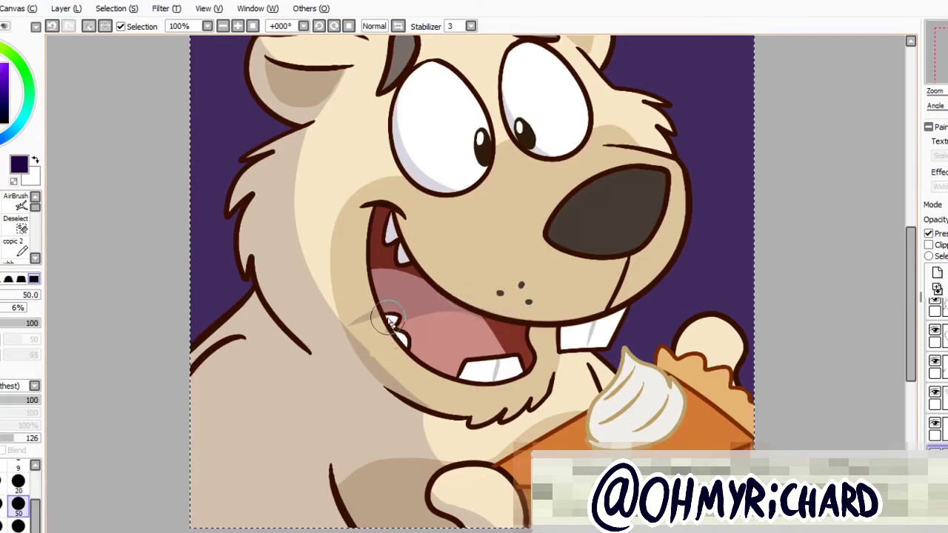
key(ctrl+y)
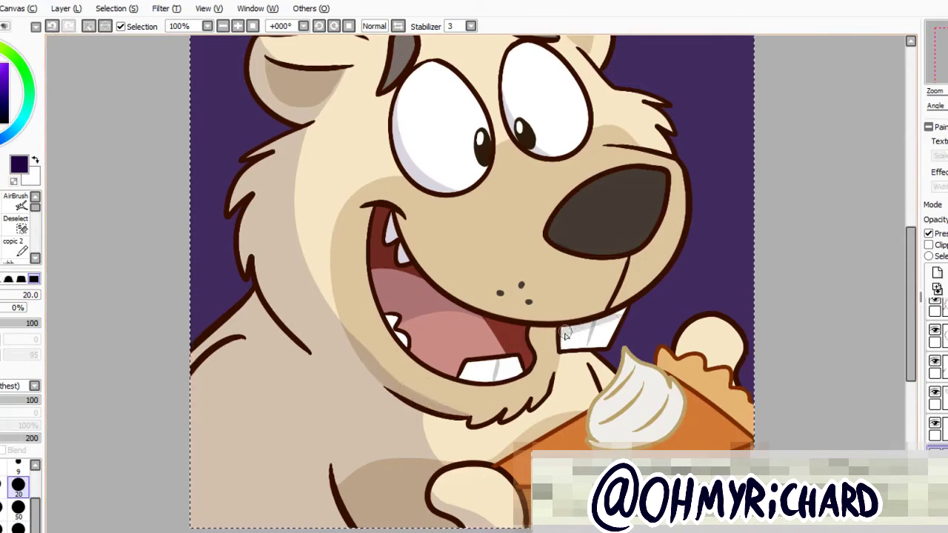
Shade the upper part of the front teeth below the muzzle and the lower edge of the nose.
key(ctrl+z)
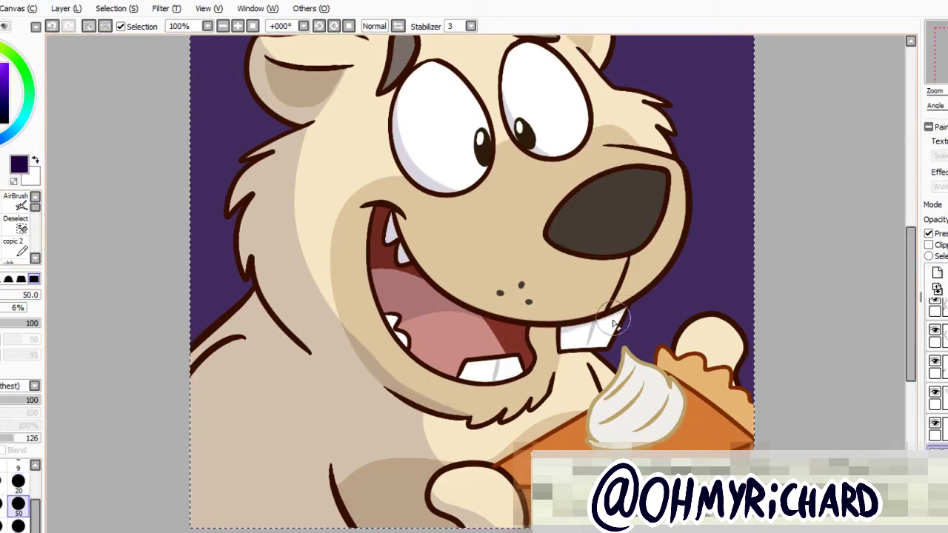
key(ctrl+y)
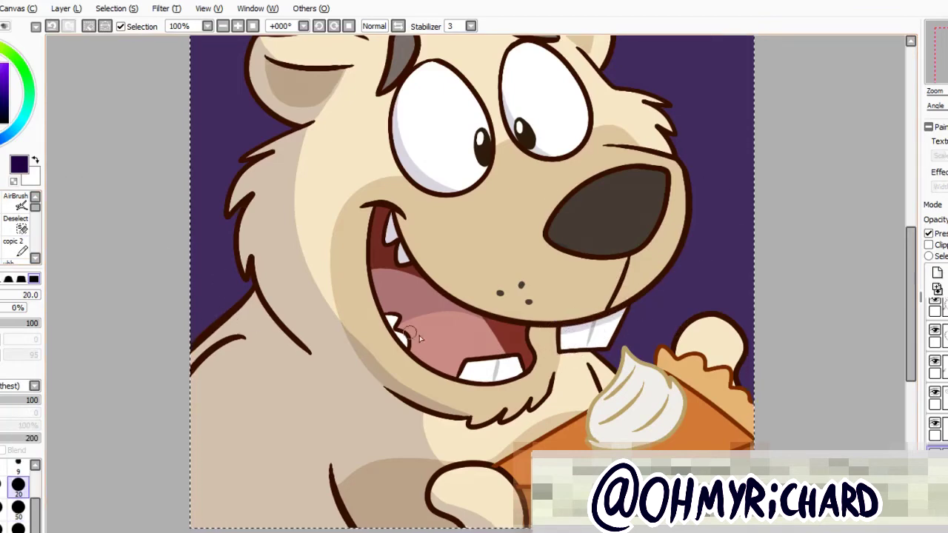
key(ctrl+z)
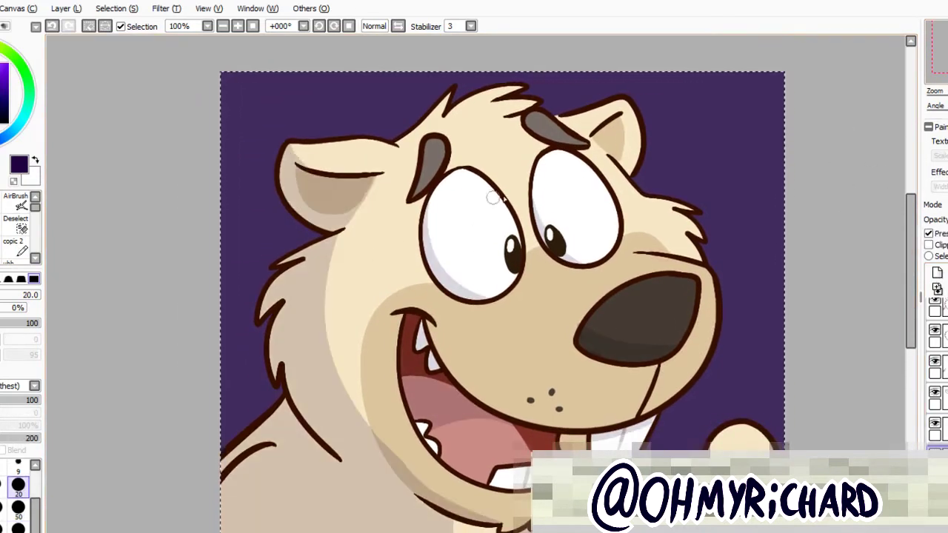
Shade the side of the pie slice and the lower part of the whipped cream with a size 20 brush.
scroll(601, 134, down, 5)
scroll(648, 347, right, 2)
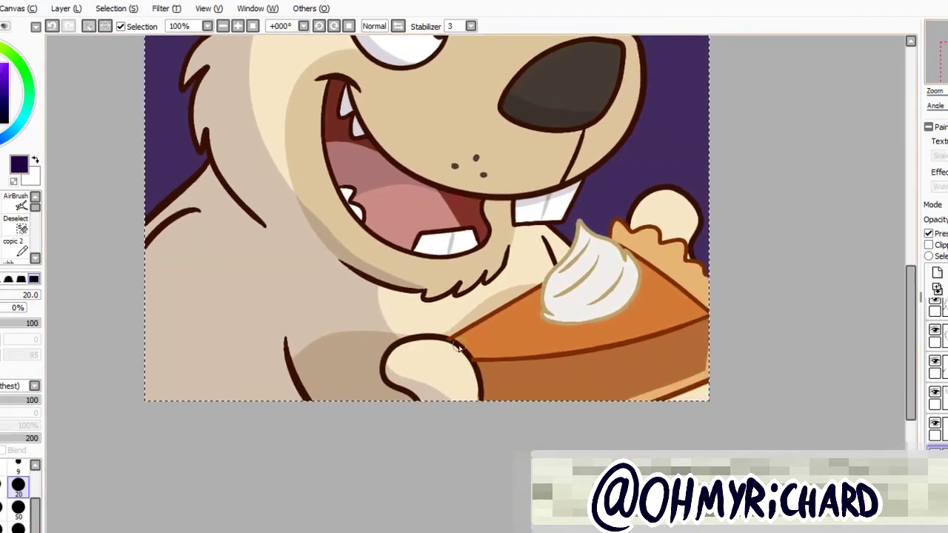
mouse_move(648, 347)
mouse_down()
mouse_move(605, 349)
mouse_move(644, 363)
mouse_move(650, 379)
mouse_move(579, 357)
mouse_move(485, 380)
mouse_up()
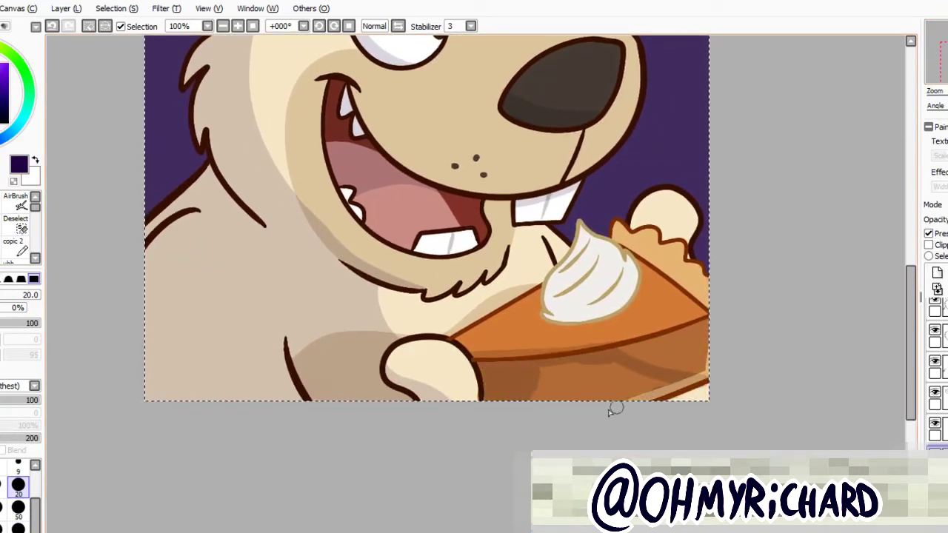
mouse_move(608, 412)
mouse_down()
mouse_move(614, 374)
mouse_move(541, 371)
mouse_up()
mouse_move(578, 290)
mouse_down()
mouse_move(547, 316)
mouse_move(558, 311)
mouse_move(551, 280)
mouse_move(564, 299)
mouse_move(551, 300)
mouse_move(618, 298)
mouse_up()
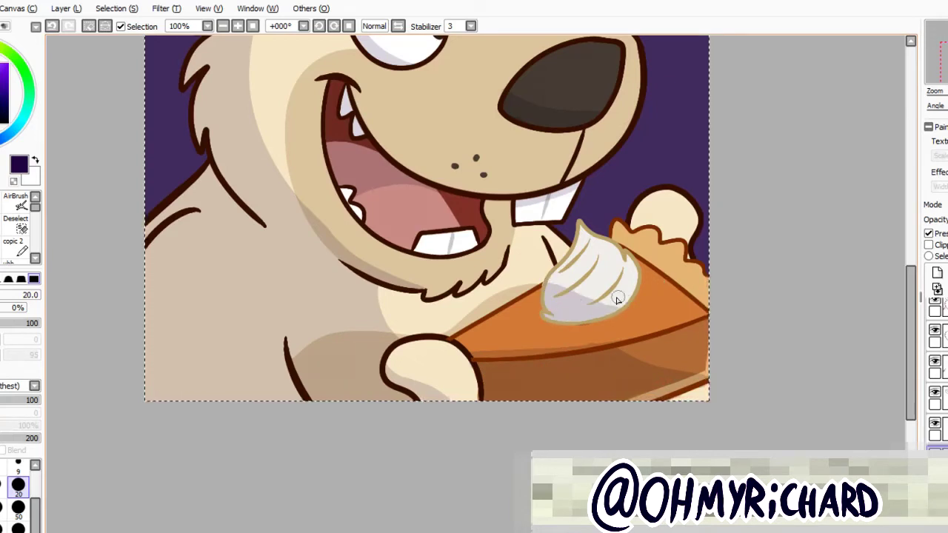
key(bracketright)
key(bracketright)
key(bracketright)
key(bracketright)
key(bracketright)
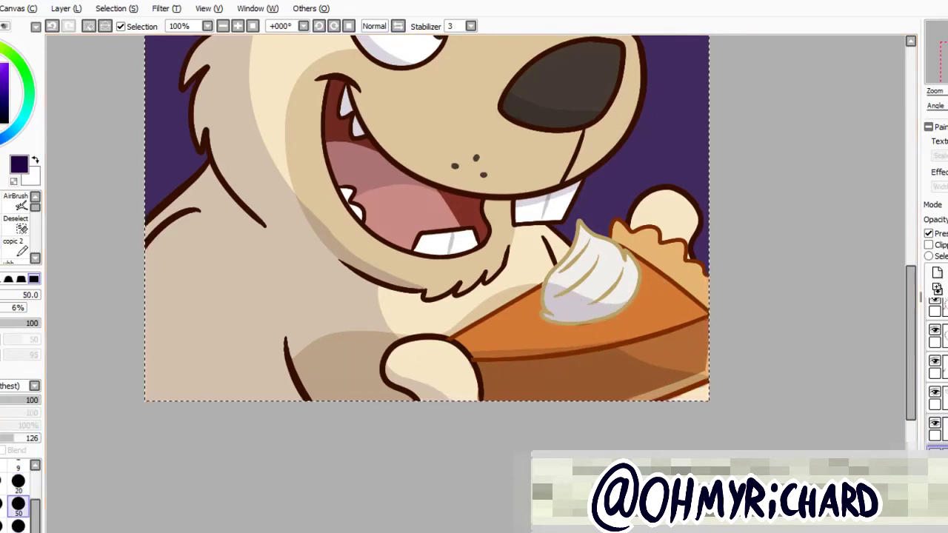
Pick the cream fur colour from the bear's near paw.
click(936, 341)
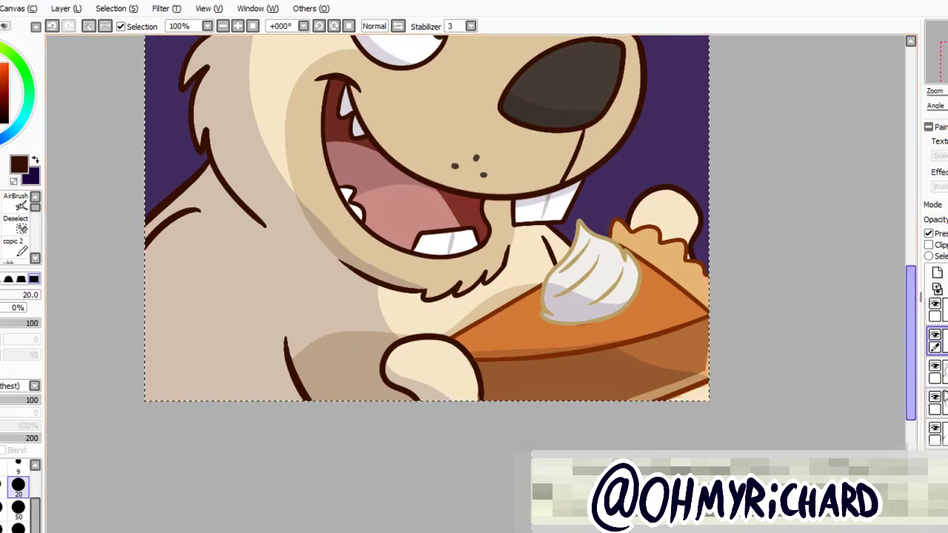
alt+click(438, 368)
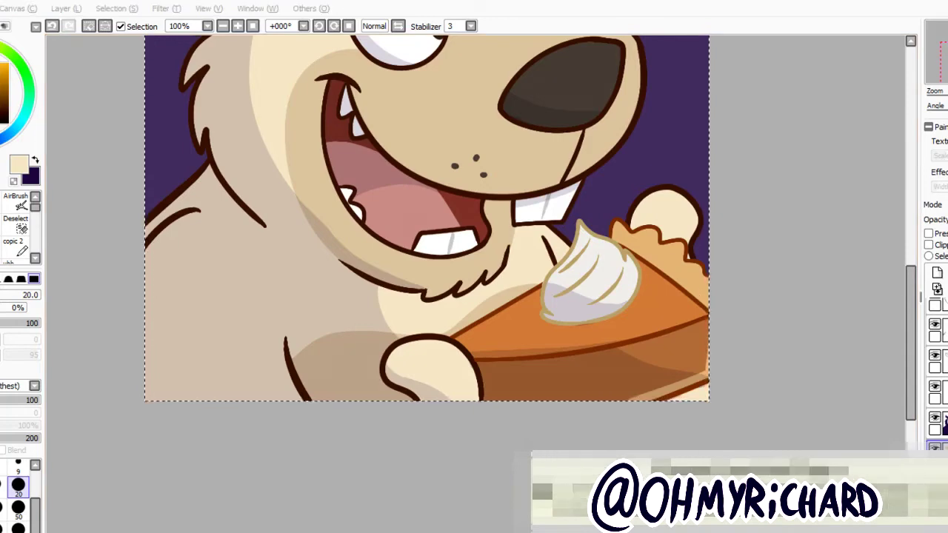
drag(780, 193, 750, 212)
scroll(396, 226, down, 1)
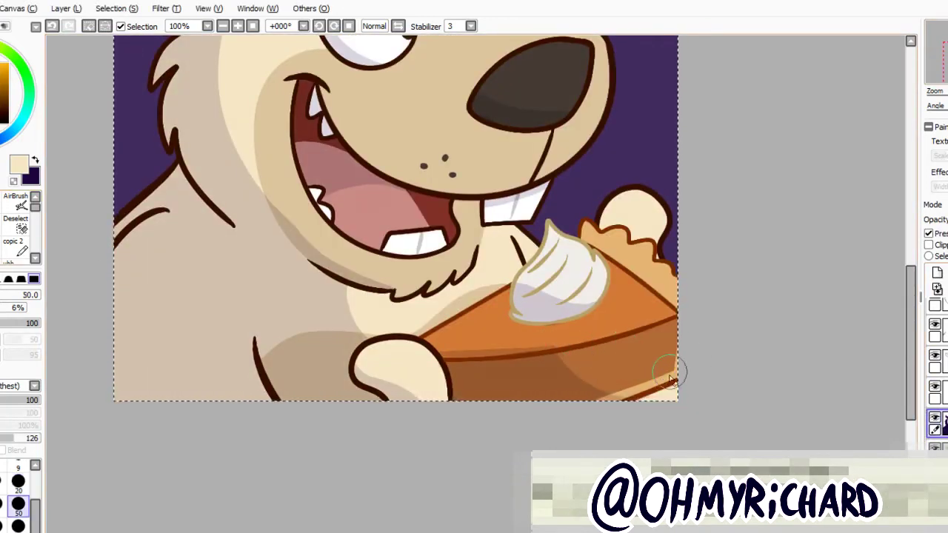
Examine the shading across the whole bear and pie at 75% zoom.
scroll(671, 379, up, 5)
click(222, 27)
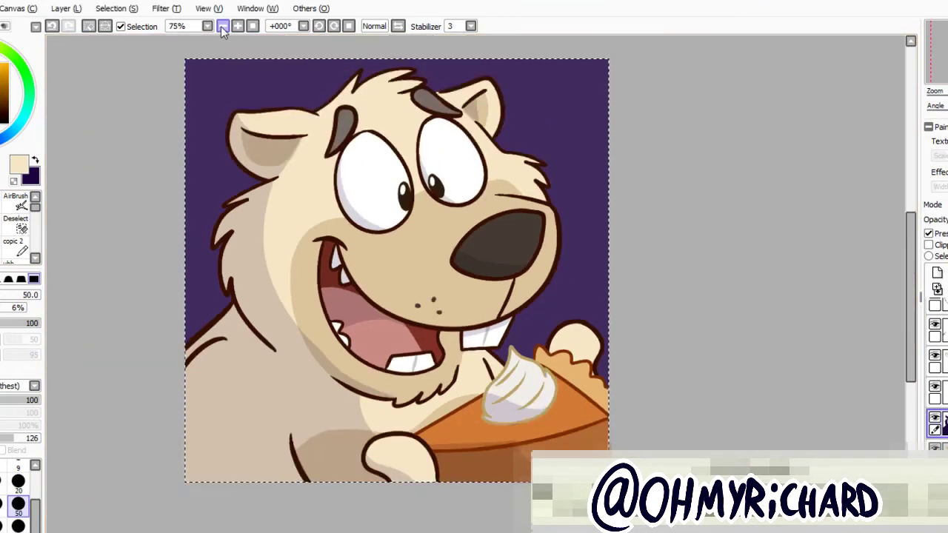
drag(772, 167, 742, 200)
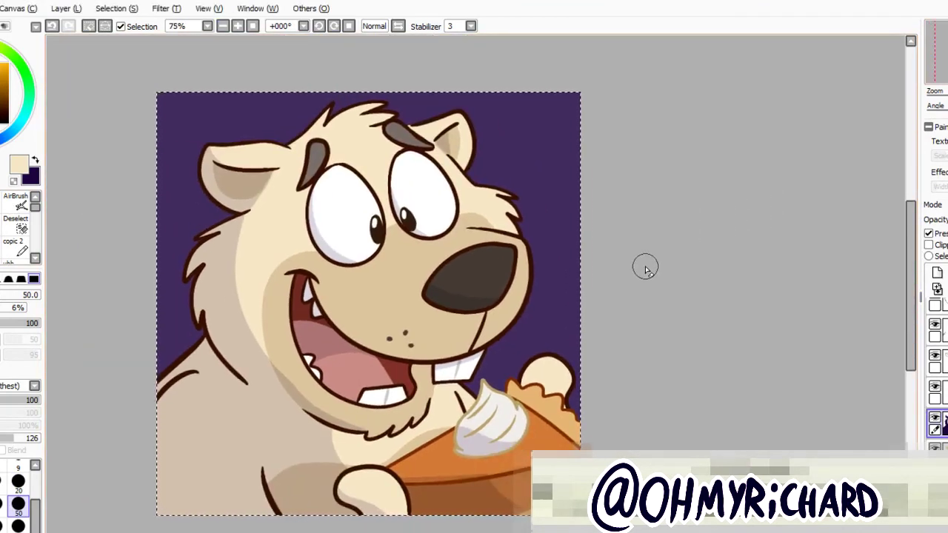
scroll(645, 268, down, 3)
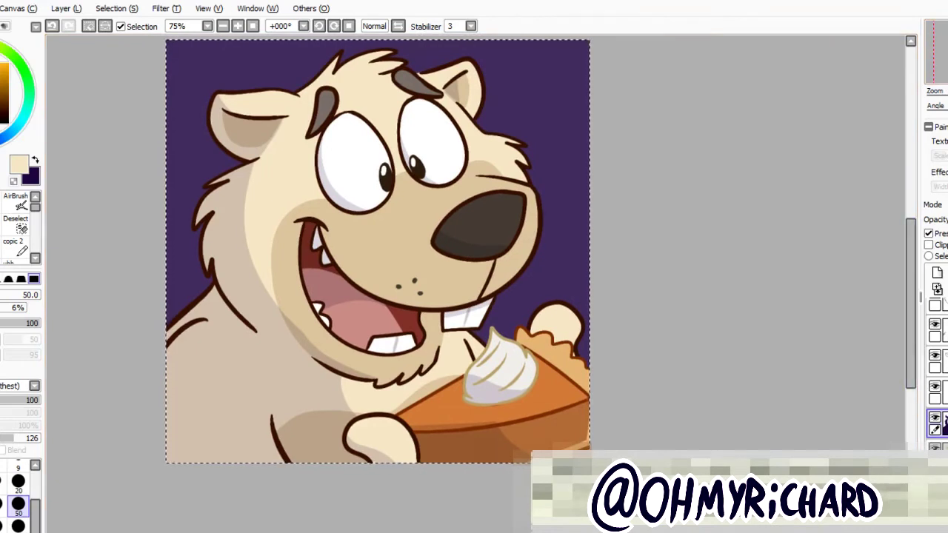
drag(698, 192, 703, 220)
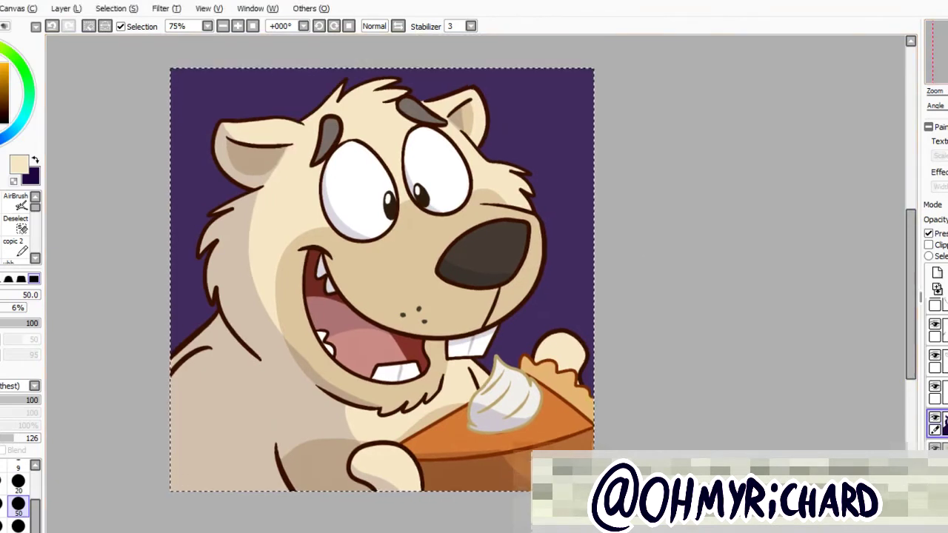
scroll(385, 281, down, 5)
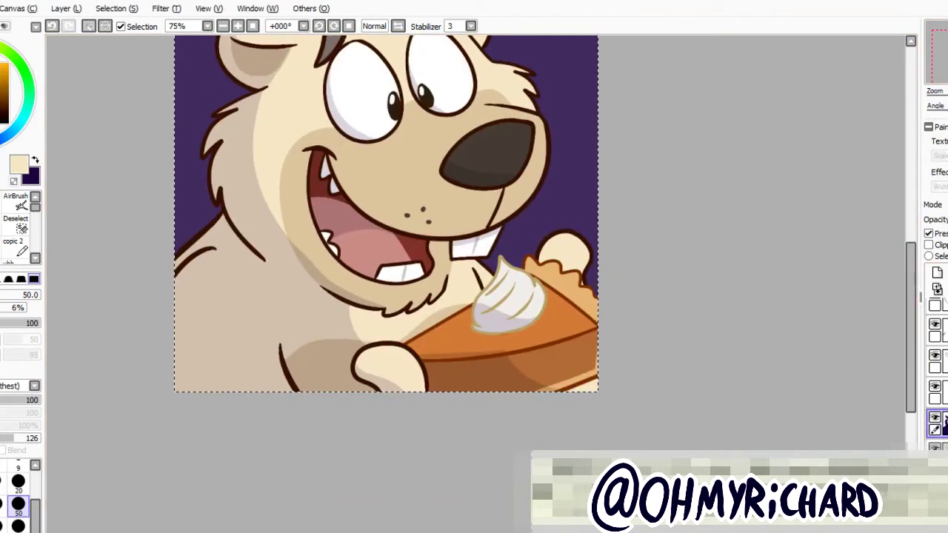
Clean the leftover shadow off the front edge of the pie's top surface with a size 50 brush.
click(929, 233)
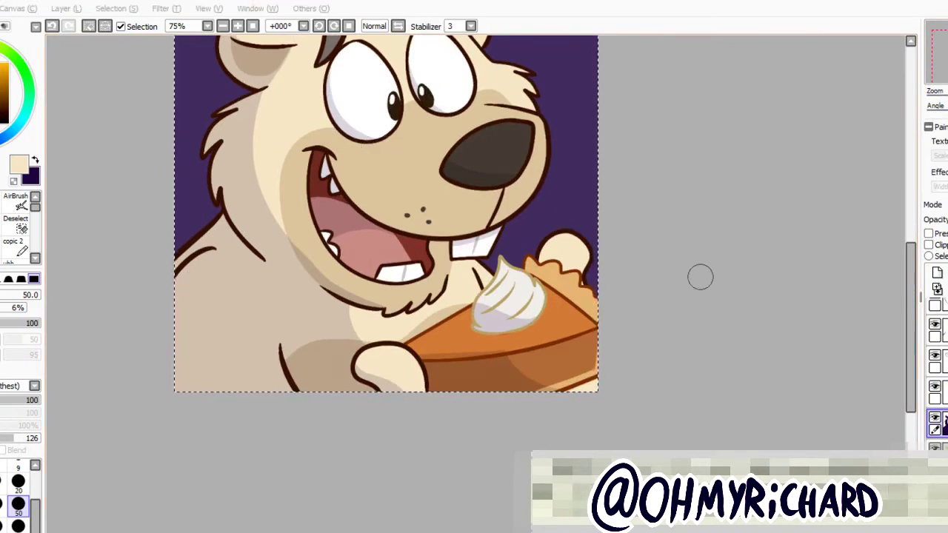
key(ctrl+plus)
scroll(364, 296, down, 2)
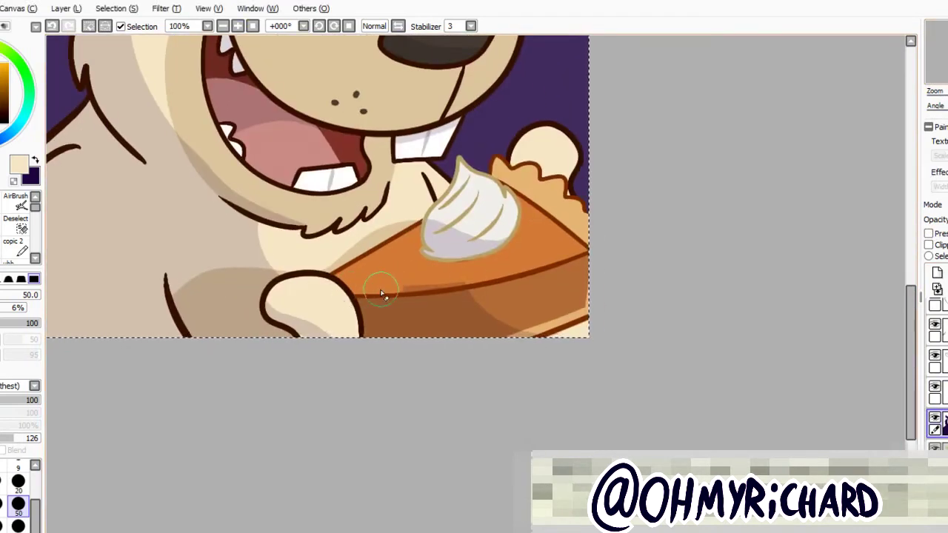
drag(382, 295, 460, 287)
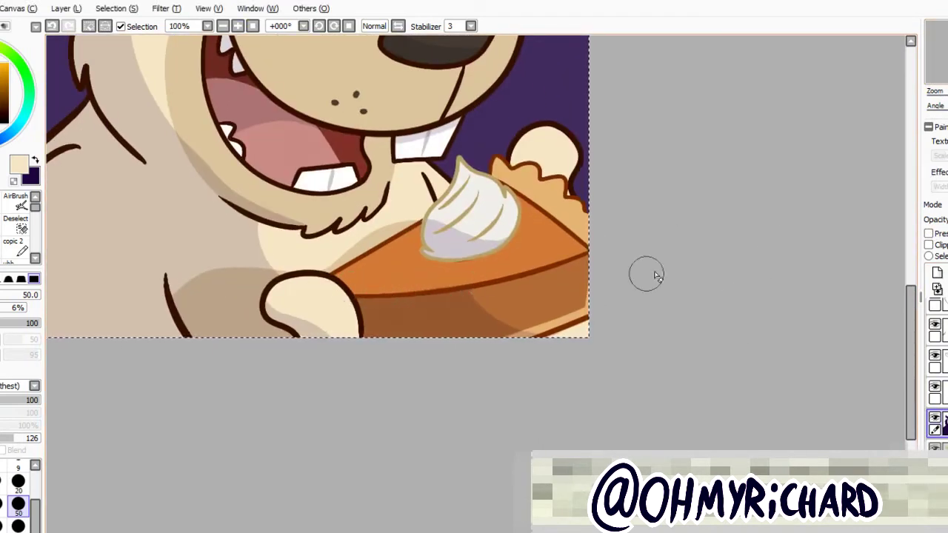
mouse_move(784, 136)
mouse_down()
mouse_move(813, 104)
mouse_move(778, 135)
mouse_up()
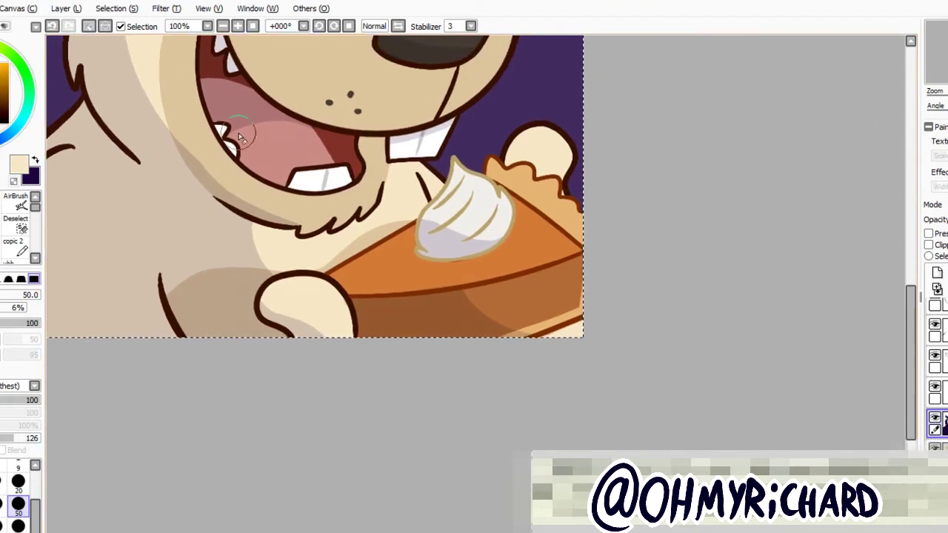
Shade the patch of fur beneath the pie's bottom crust in dark purple with a size 20 brush.
key(x)
key(n)
scroll(633, 234, down, 2)
scroll(679, 200, up, 2)
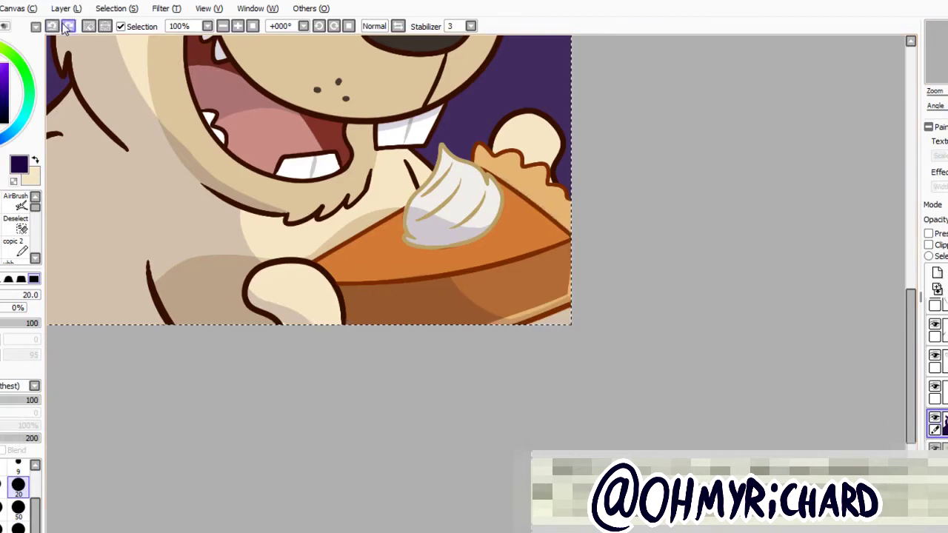
Paint the background behind the bear as curved, blended bands fading from light blue down to purple.
scroll(665, 112, down, 1)
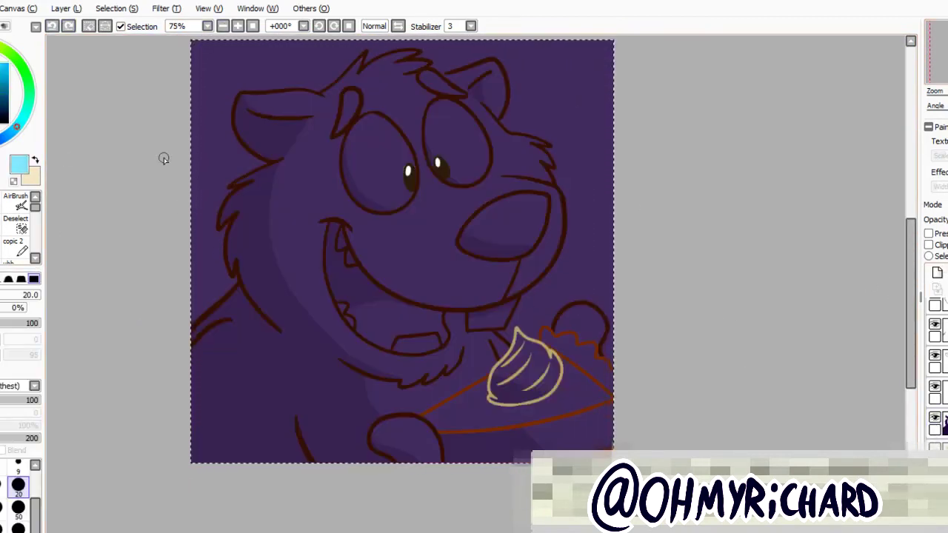
drag(200, 89, 607, 111)
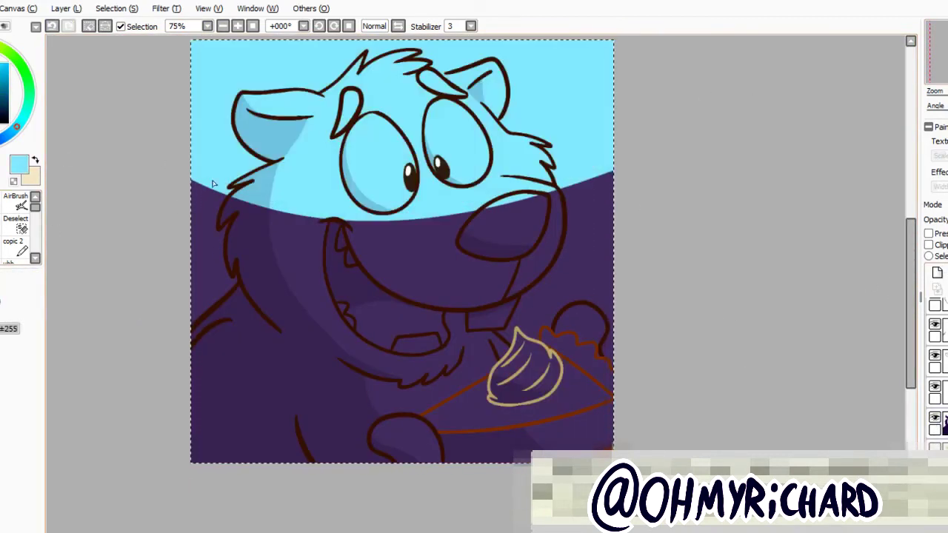
drag(200, 185, 607, 200)
drag(200, 281, 689, 321)
mouse_move(607, 341)
mouse_down()
mouse_move(248, 169)
mouse_move(140, 262)
mouse_move(200, 311)
mouse_move(622, 136)
mouse_move(222, 67)
mouse_move(593, 74)
mouse_move(312, 249)
mouse_move(153, 451)
mouse_up()
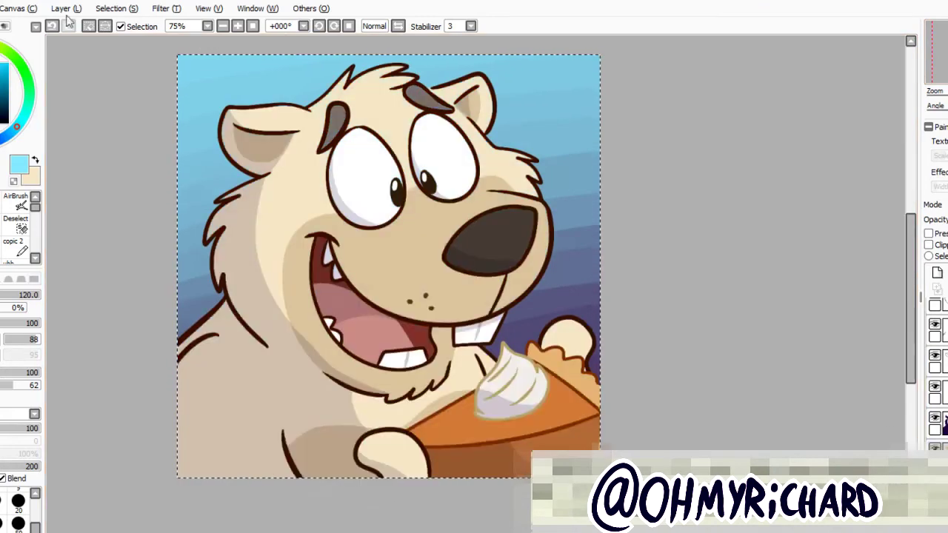
Transform the banded background beyond the canvas edges, rotate it slightly clockwise, and clear the selection.
click(66, 9)
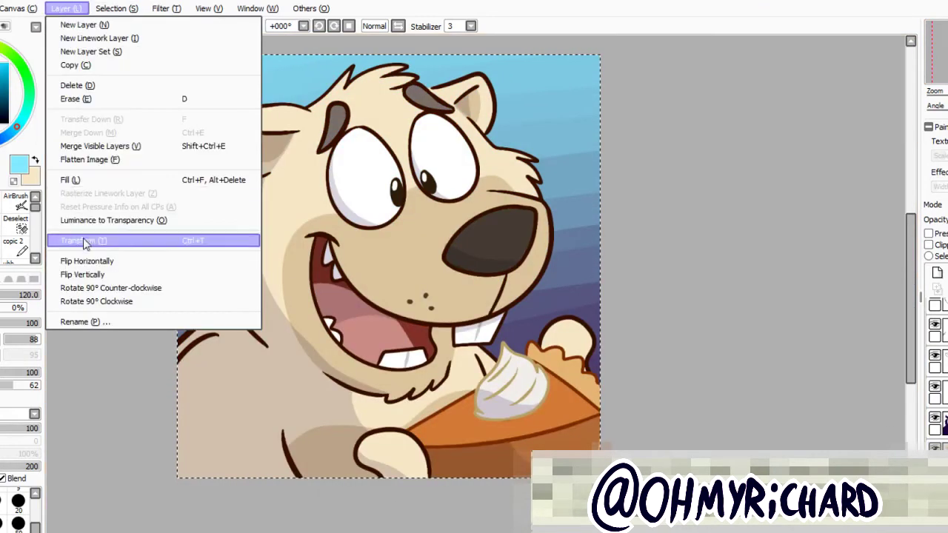
click(111, 242)
scroll(292, 368, up, 3)
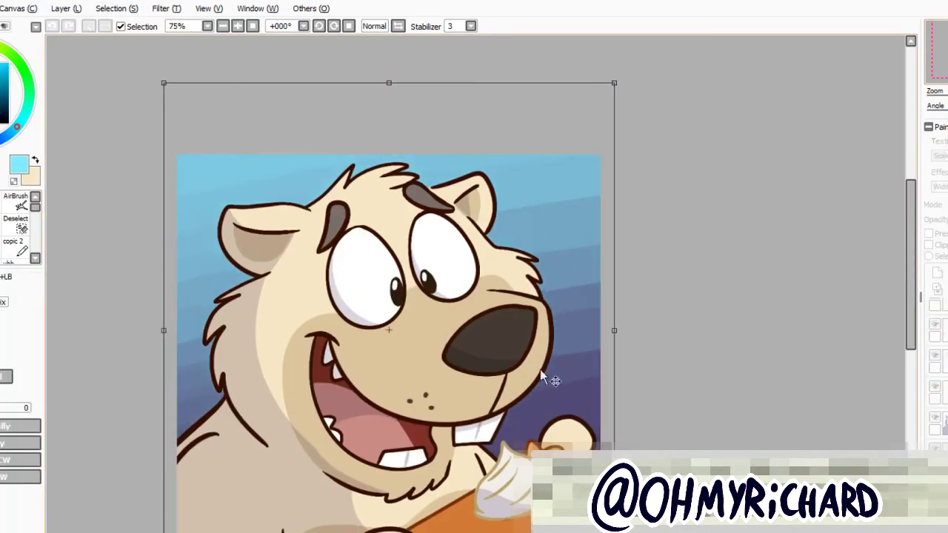
drag(546, 377, 614, 353)
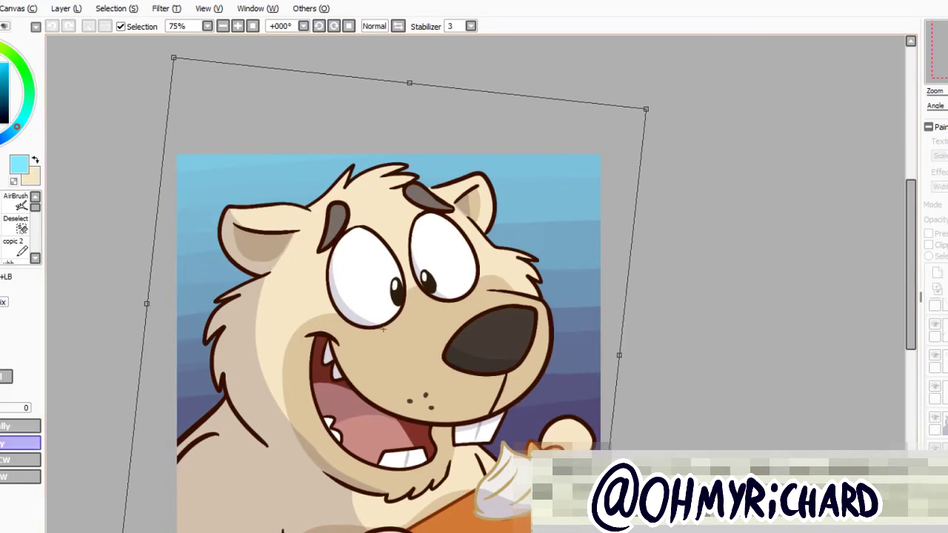
key(Return)
scroll(398, 324, down, 1)
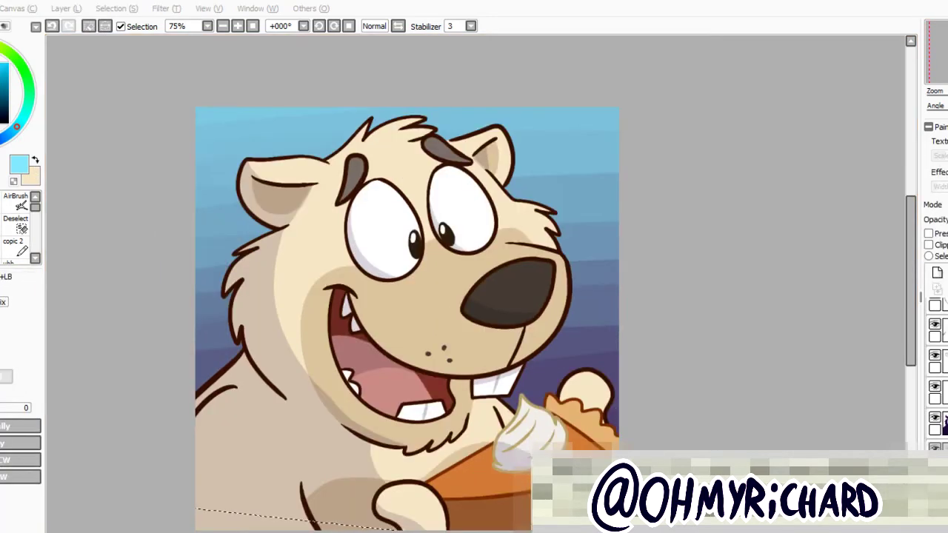
key(ctrl+d)
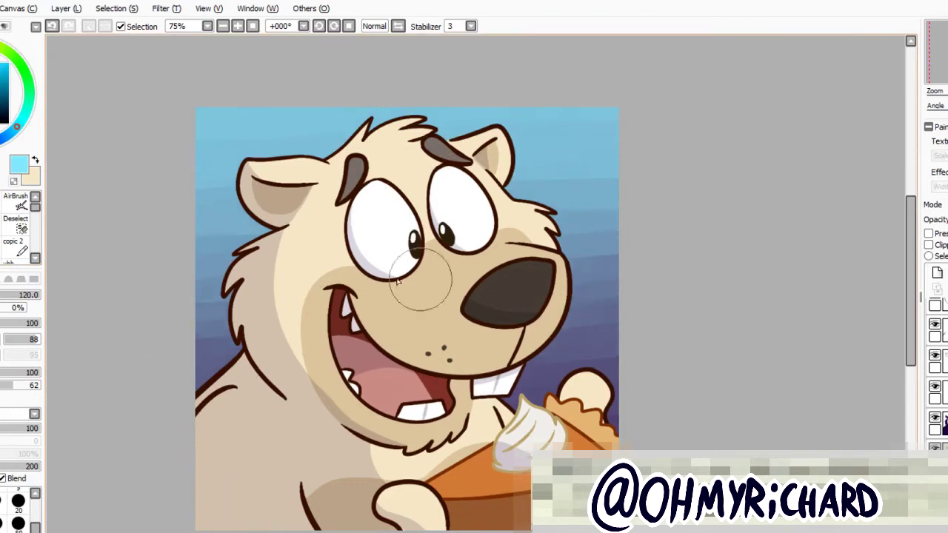
Paint a pale blue highlight streak along the background's top edge with a size 20 brush, redoing the first stroke.
key(ctrl)
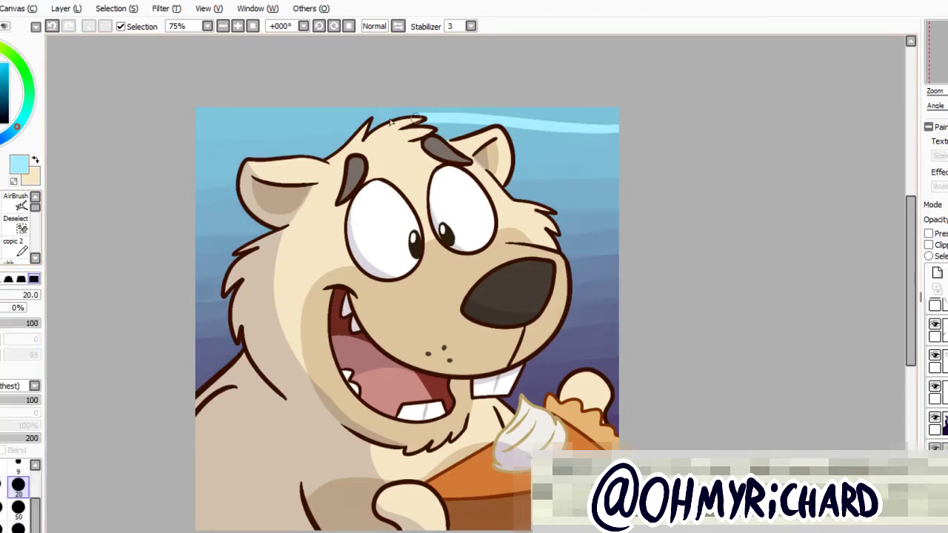
key(ctrl+z)
key(ctrl+y)
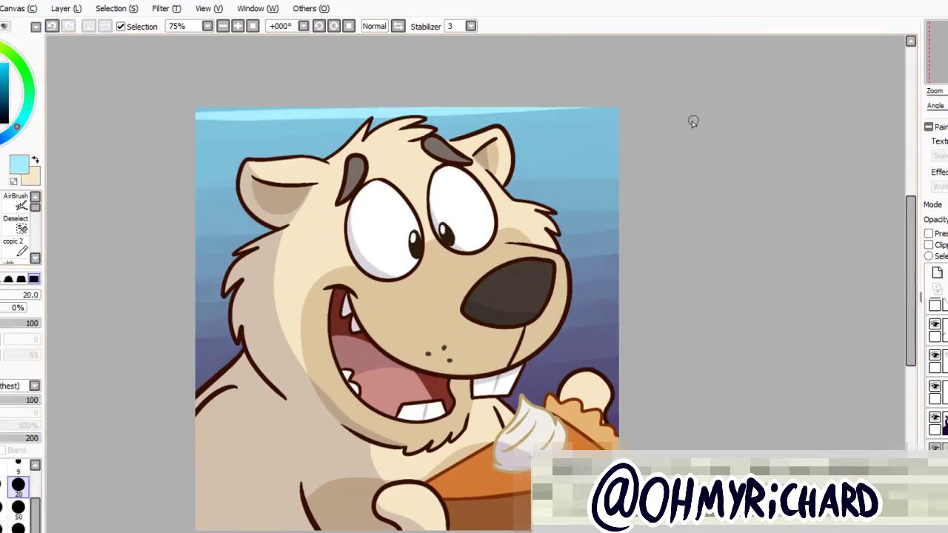
Widen the pale blue band along the background's top edge and blend it into the blue below with a size 120 brush.
mouse_move(181, 115)
mouse_down()
mouse_move(413, 93)
mouse_move(705, 110)
mouse_up()
key(b)
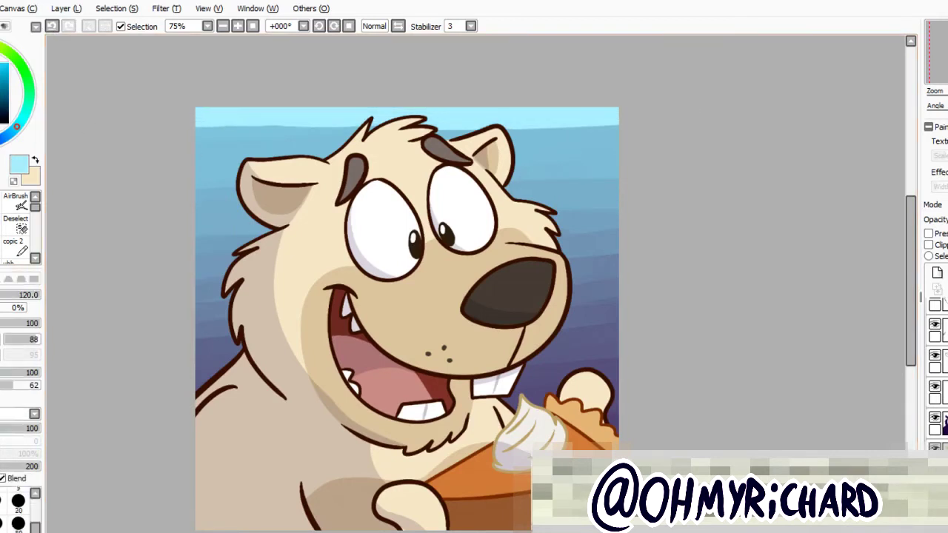
mouse_move(239, 132)
mouse_down()
mouse_move(423, 89)
mouse_move(635, 111)
mouse_up()
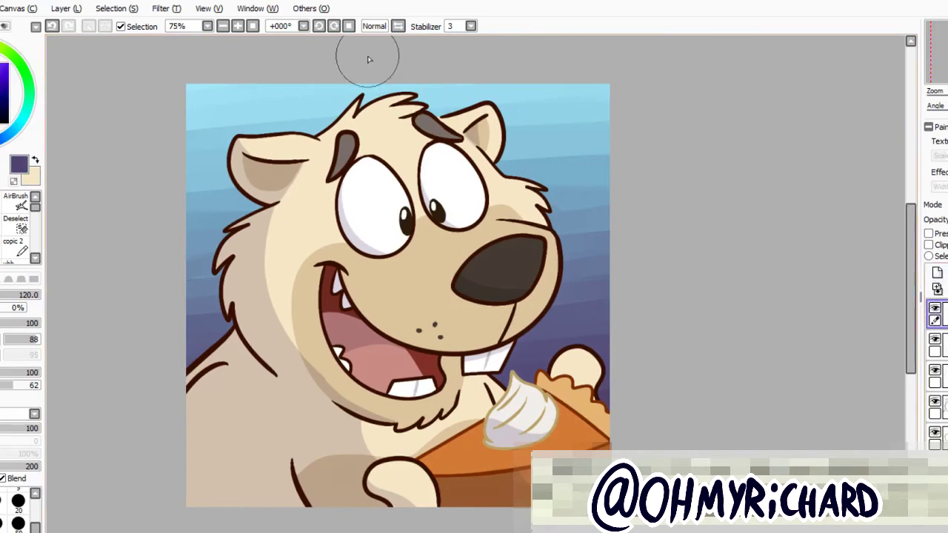
Add the artist's handle as a dark purple signature, scaled down into the picture's upper-left corner.
scroll(600, 49, up, 1)
drag(599, 49, 645, 123)
key(n)
mouse_move(167, 122)
mouse_down()
mouse_move(192, 143)
mouse_move(191, 126)
mouse_move(206, 140)
mouse_move(200, 132)
mouse_move(277, 134)
mouse_move(289, 147)
mouse_move(334, 127)
mouse_move(354, 145)
mouse_move(411, 141)
mouse_up()
key(ctrl+z)
key(ctrl+t)
drag(296, 137, 267, 120)
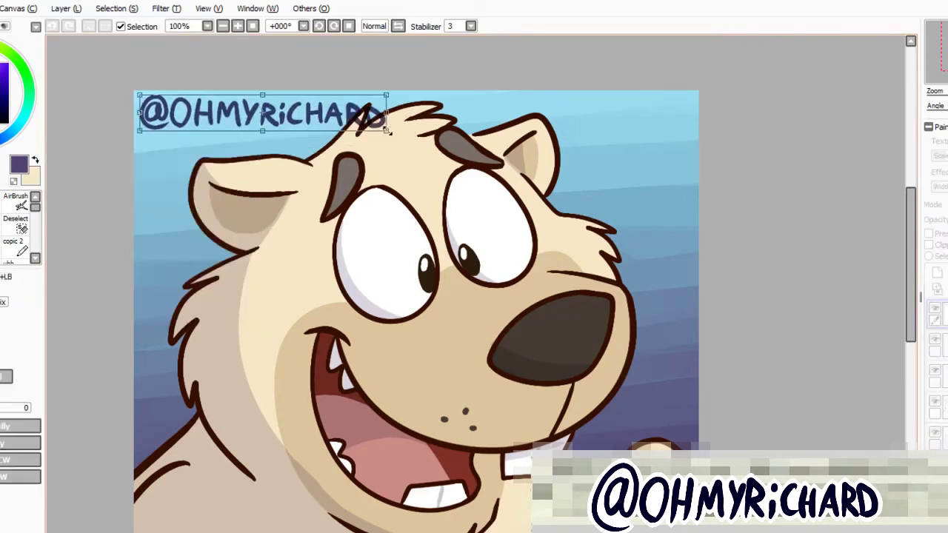
drag(381, 127, 274, 121)
key(Return)
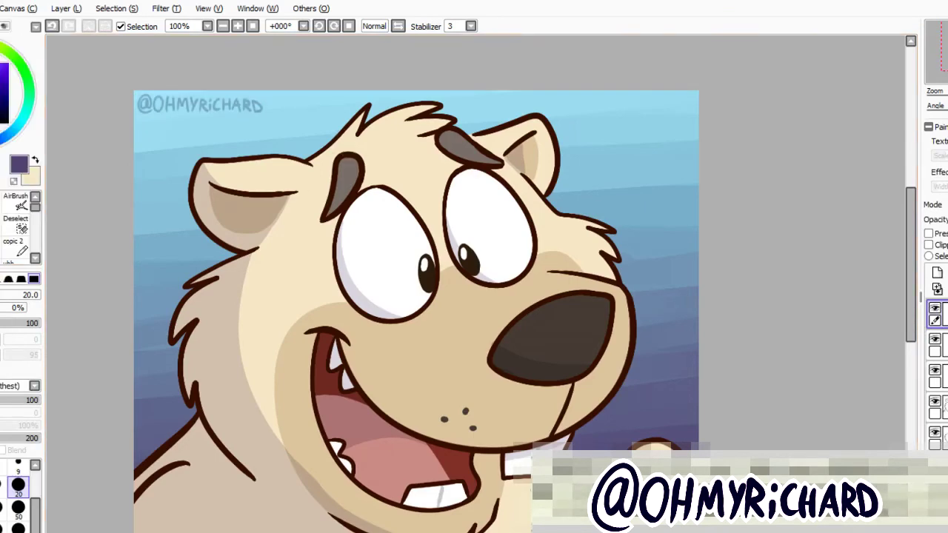
Paint a white oval highlight on the upper part of the bear's nose with a size 20 brush.
scroll(737, 186, down, 3)
scroll(736, 186, down, 1)
click(934, 342)
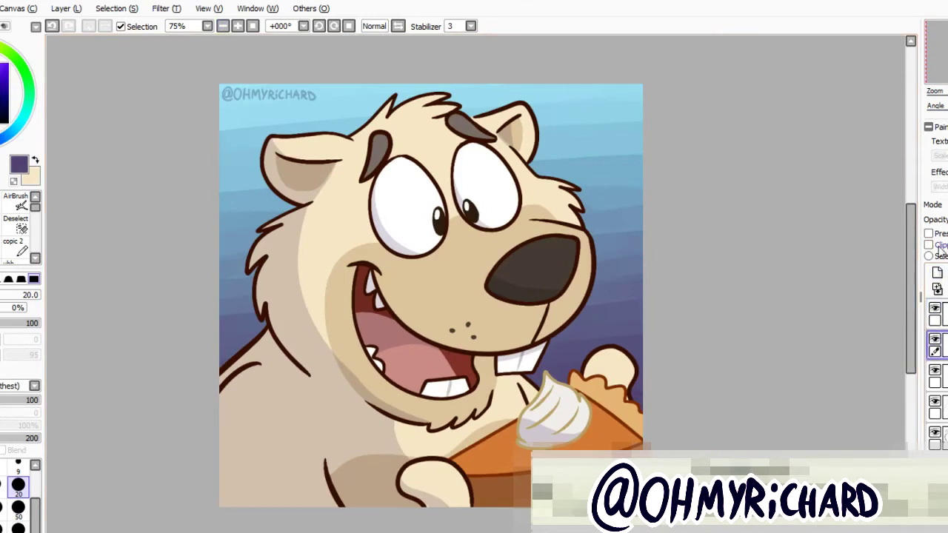
key(x)
scroll(684, 59, up, 1)
drag(563, 219, 528, 236)
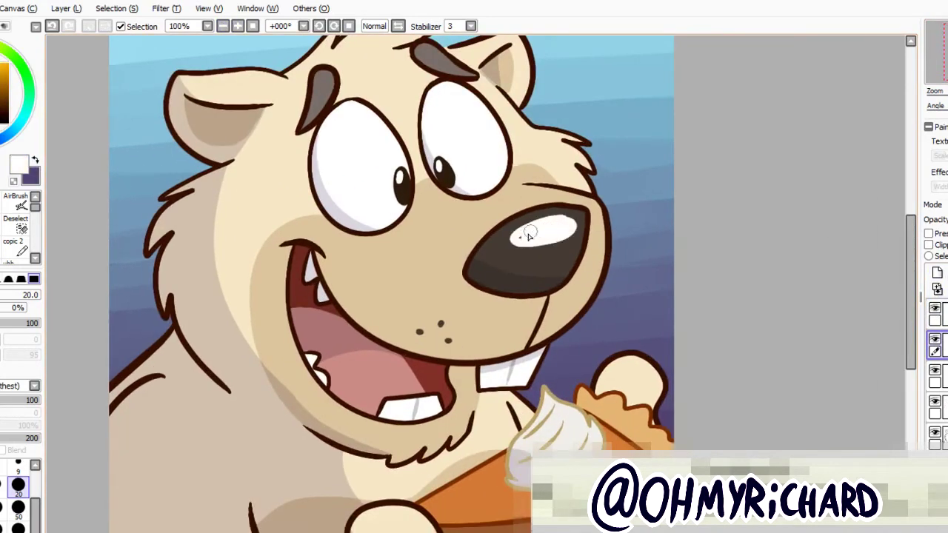
key(ctrl+z)
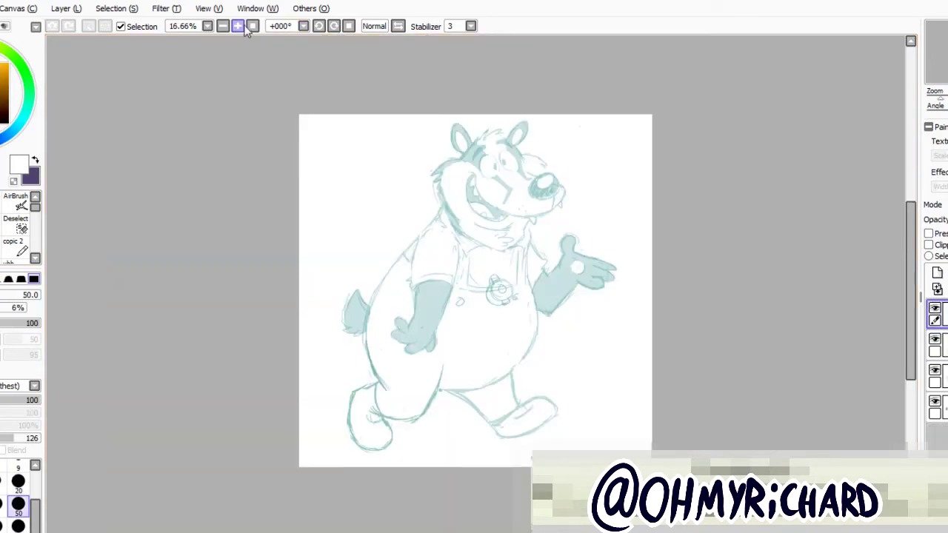
Erase stray lines around the lower back and hip of the teal full-body bear sketch with the size 50 eraser.
click(242, 26)
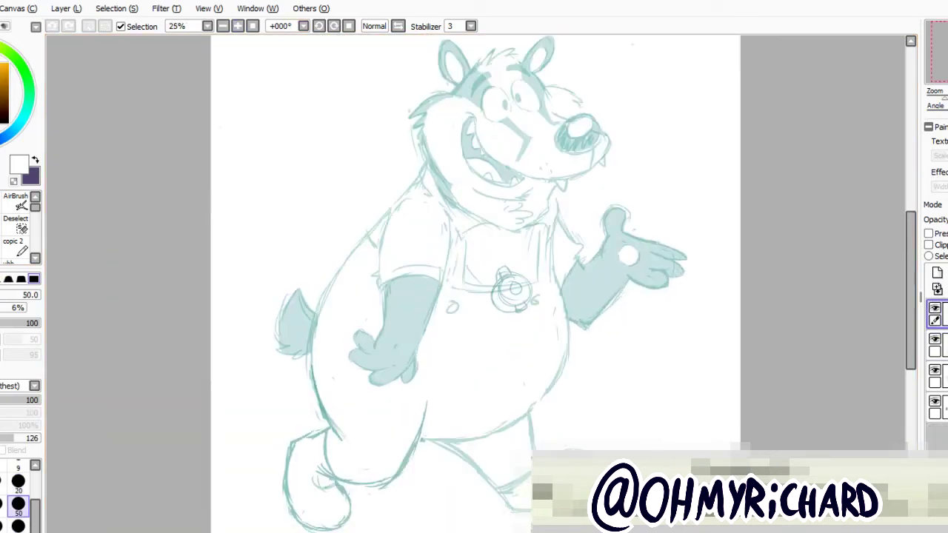
click(938, 407)
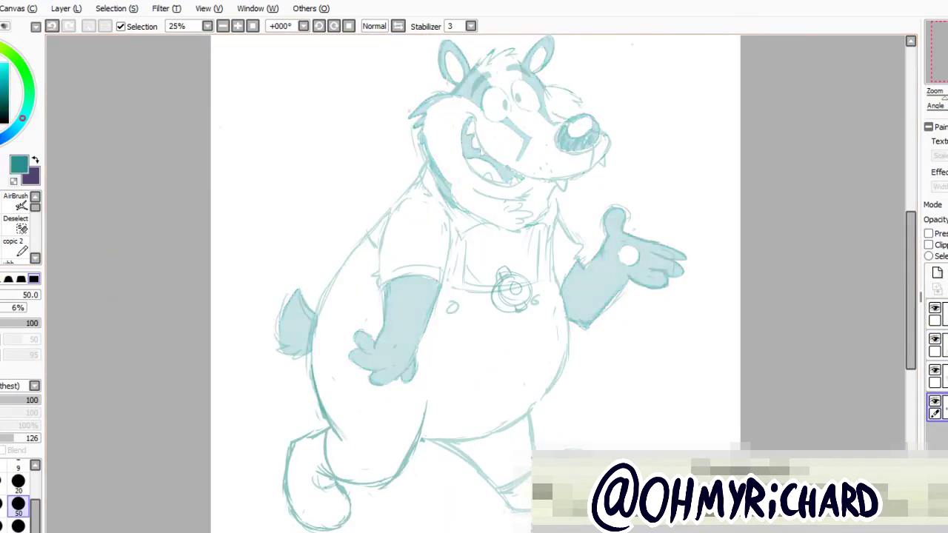
scroll(474, 282, down, 1)
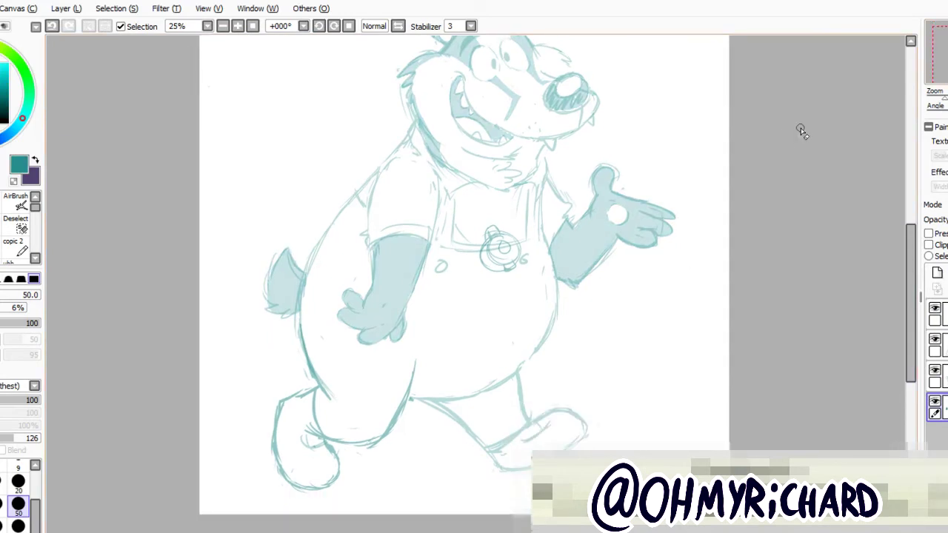
scroll(802, 130, up, 1)
scroll(357, 321, down, 1)
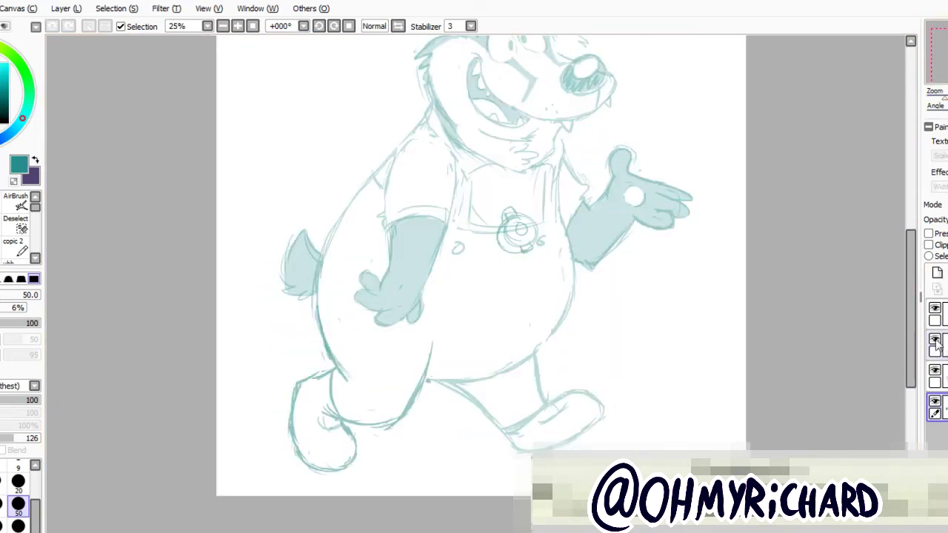
key(e)
drag(317, 320, 355, 378)
key(e)
ctrl+click(128, 102)
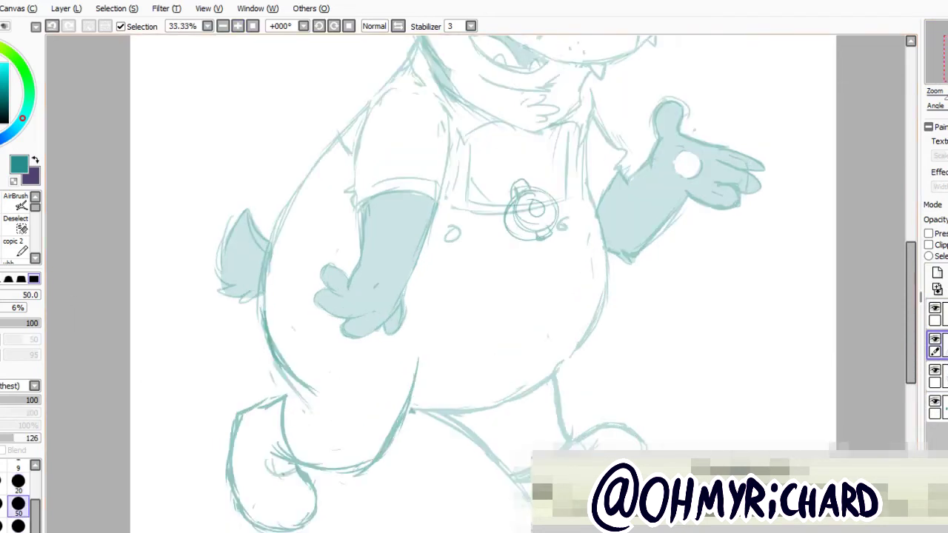
Refine the line from the bear's lower back to the rear foot, alternating a size 20 brush and size 50 eraser.
key(e)
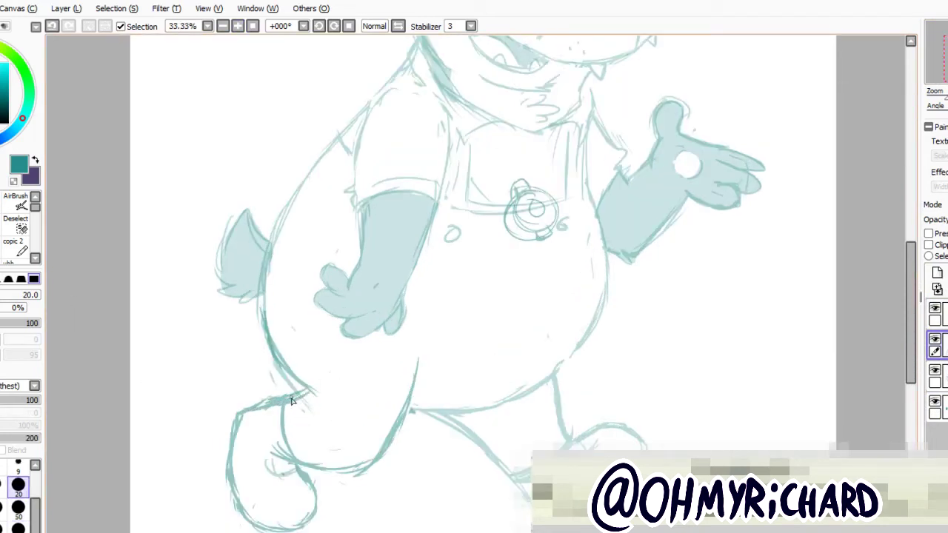
key(e)
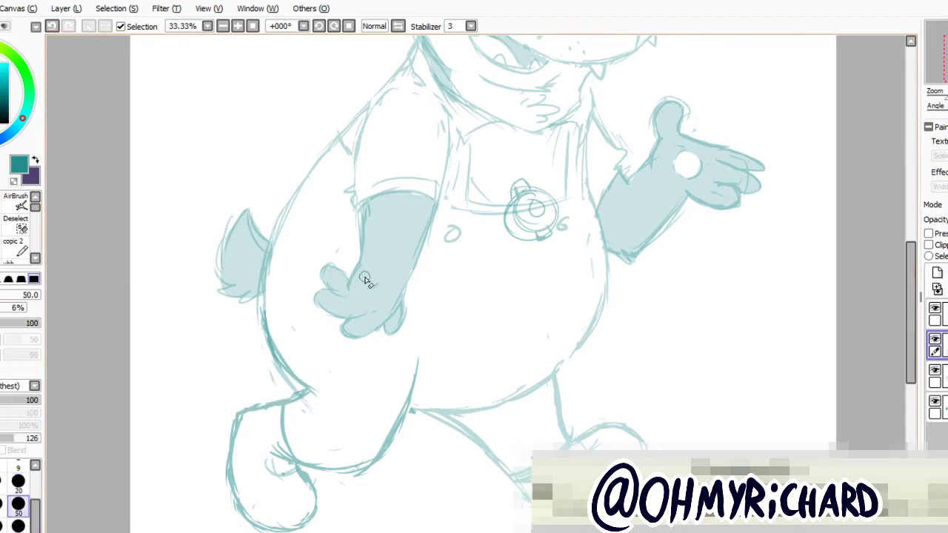
key(e)
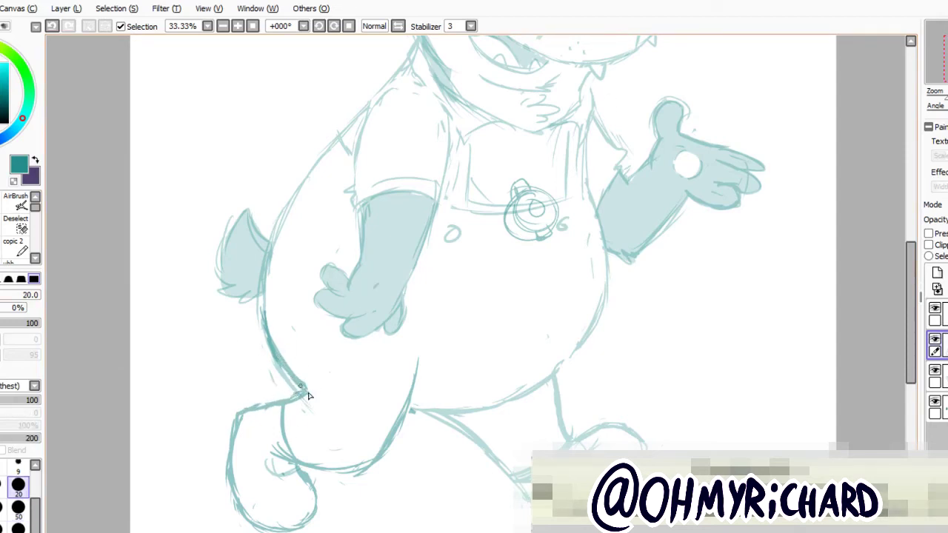
key(e)
mouse_move(291, 398)
mouse_down()
mouse_move(272, 417)
mouse_move(248, 417)
mouse_up()
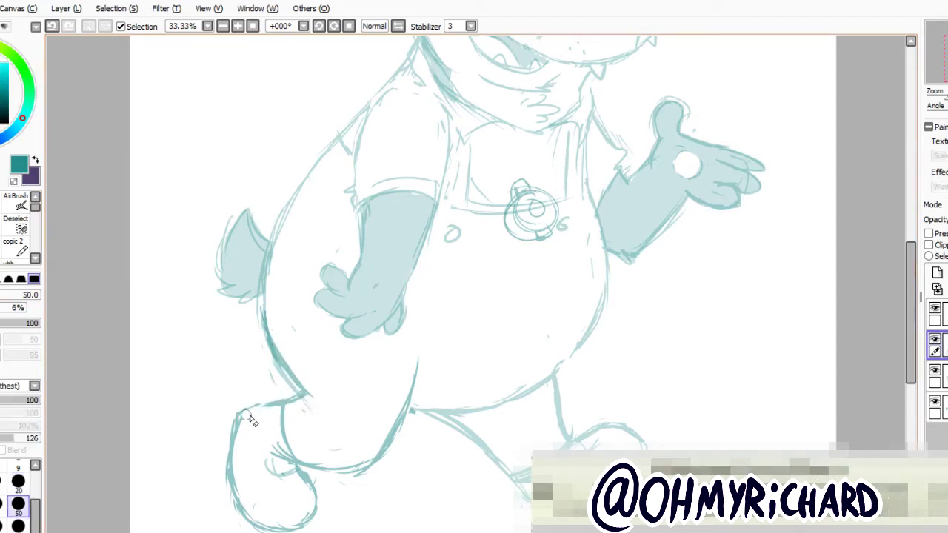
key(e)
Clean up the rear foot's back contour and rework the creases where the foot meets the leg.
scroll(236, 328, down, 3)
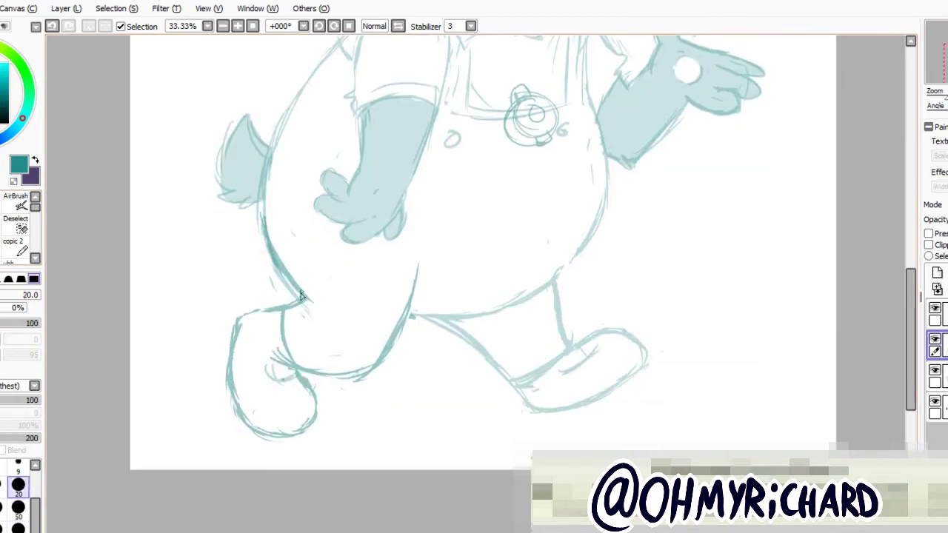
key(e)
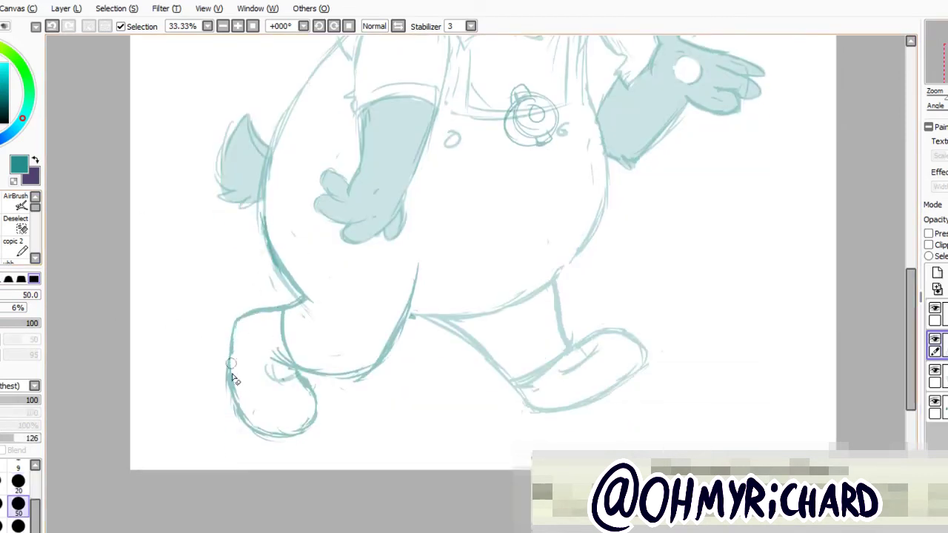
key(e)
drag(269, 362, 304, 371)
key(e)
click(933, 376)
scroll(529, 391, up, 4)
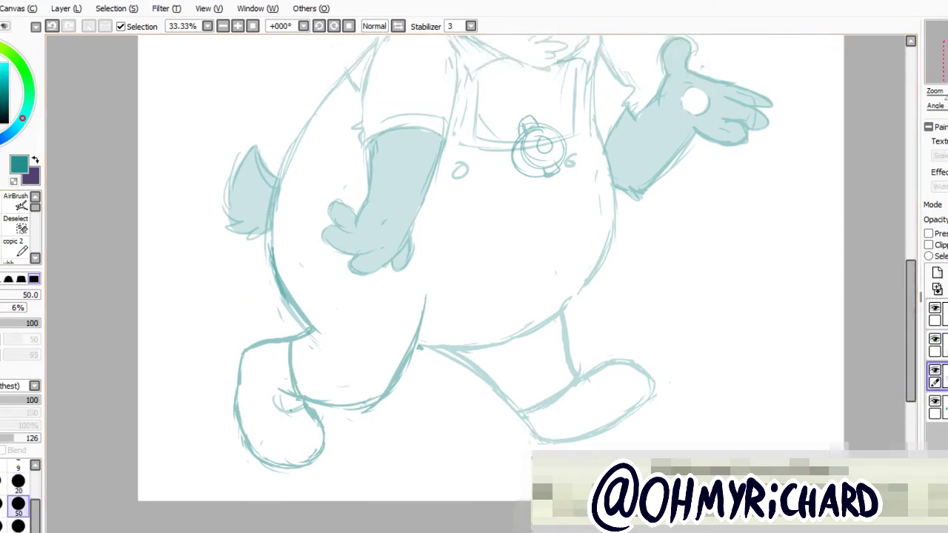
scroll(474, 284, up, 3)
scroll(475, 285, down, 1)
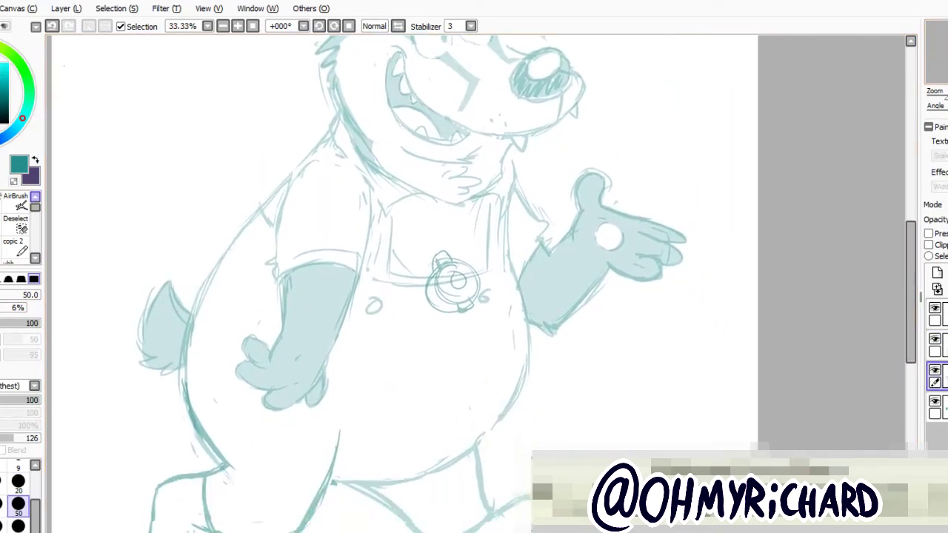
key(e)
click(935, 339)
click(934, 340)
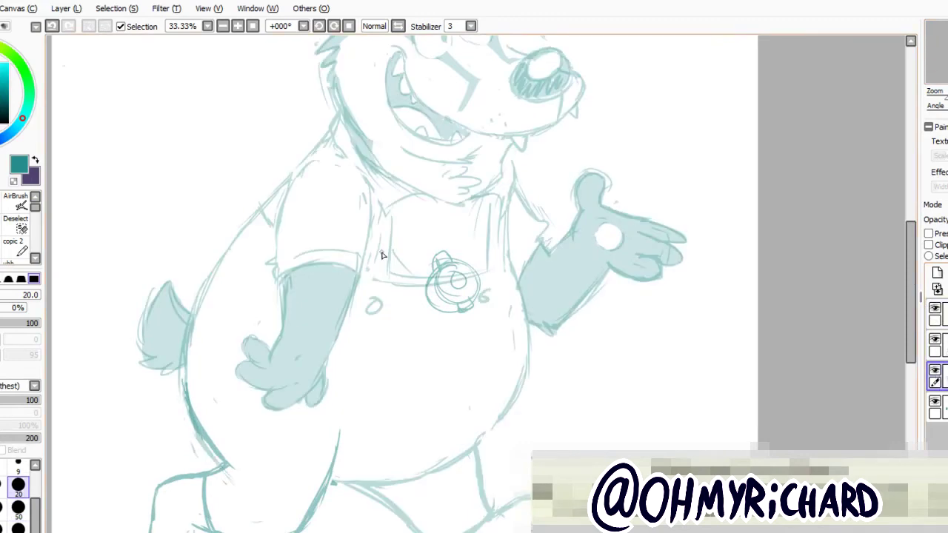
Sketch shorter, curled fingers over the tip of the bear's raised hand with a size 20 teal brush.
key(b)
scroll(646, 350, up, 3)
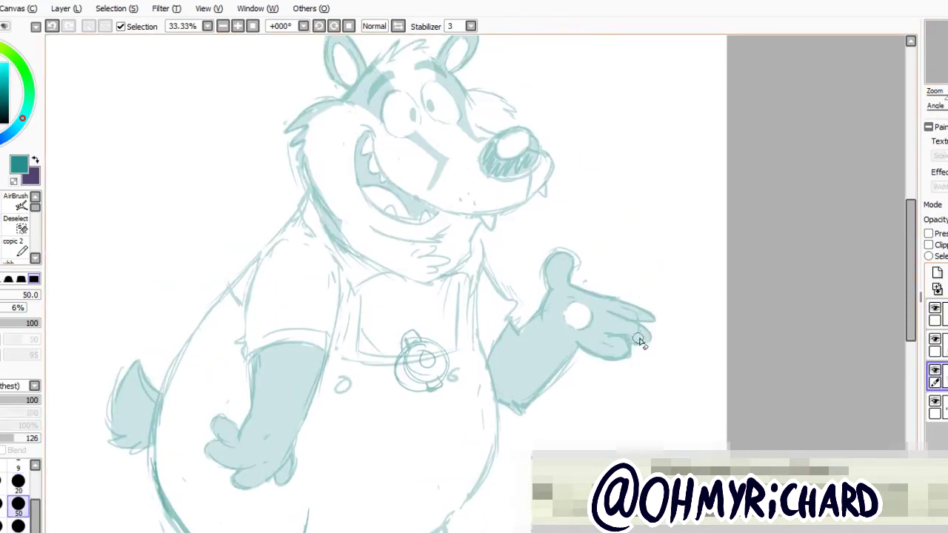
scroll(626, 311, down, 3)
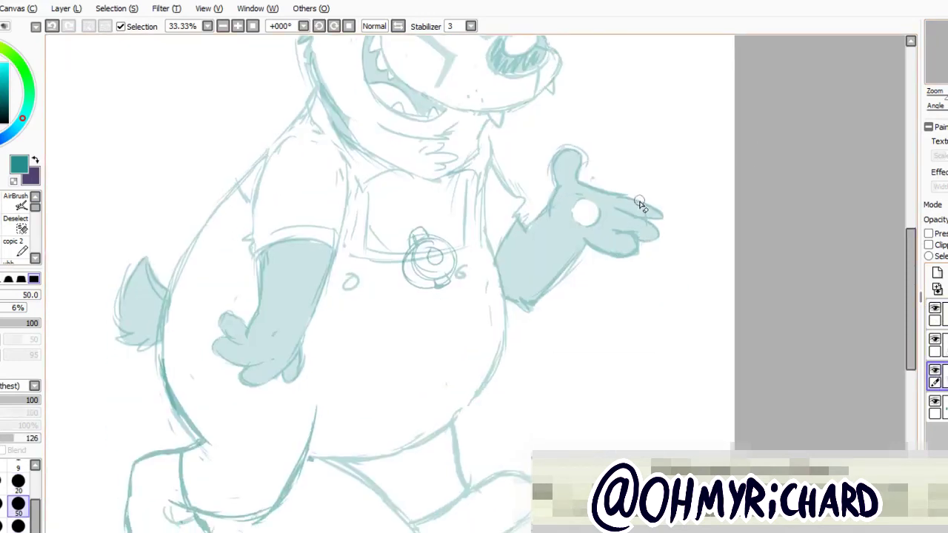
mouse_move(572, 142)
mouse_down()
mouse_move(606, 252)
mouse_move(594, 201)
mouse_up()
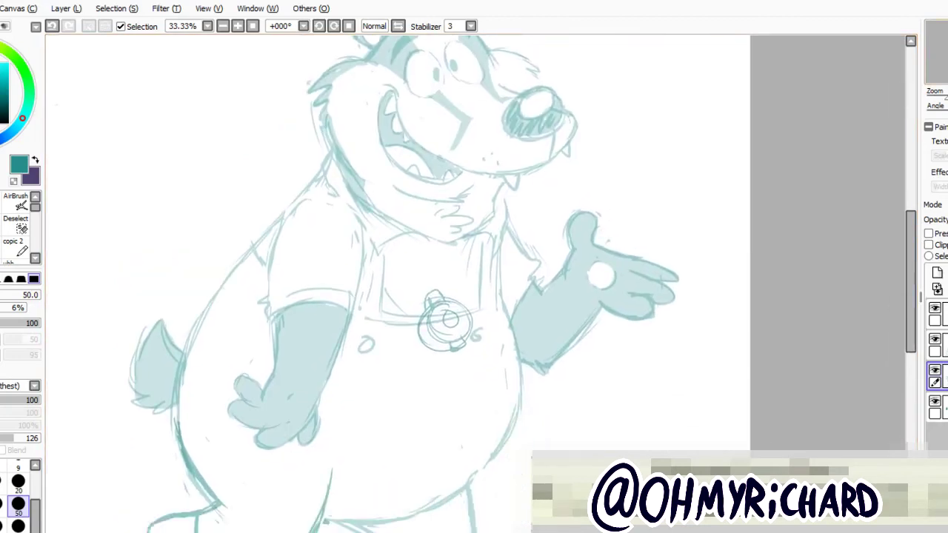
scroll(609, 244, down, 2)
drag(648, 214, 578, 351)
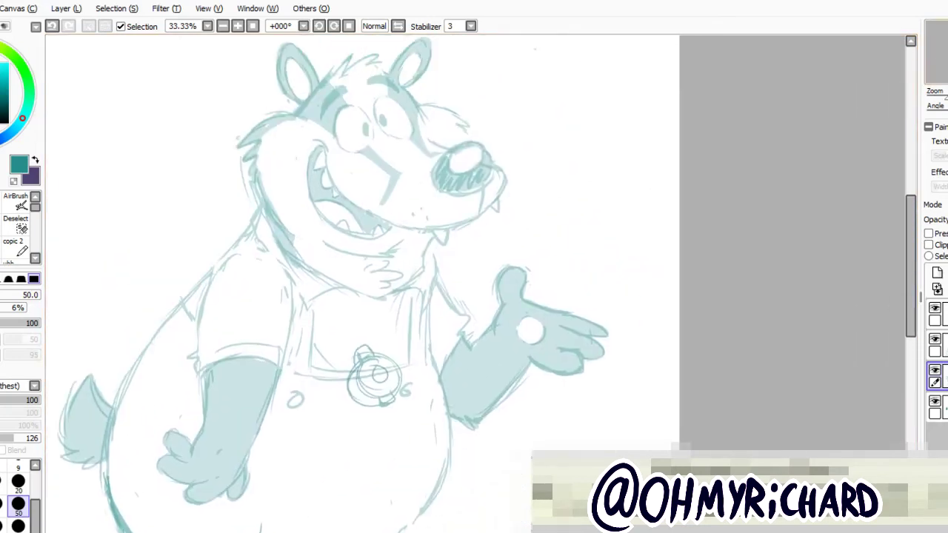
scroll(564, 240, down, 3)
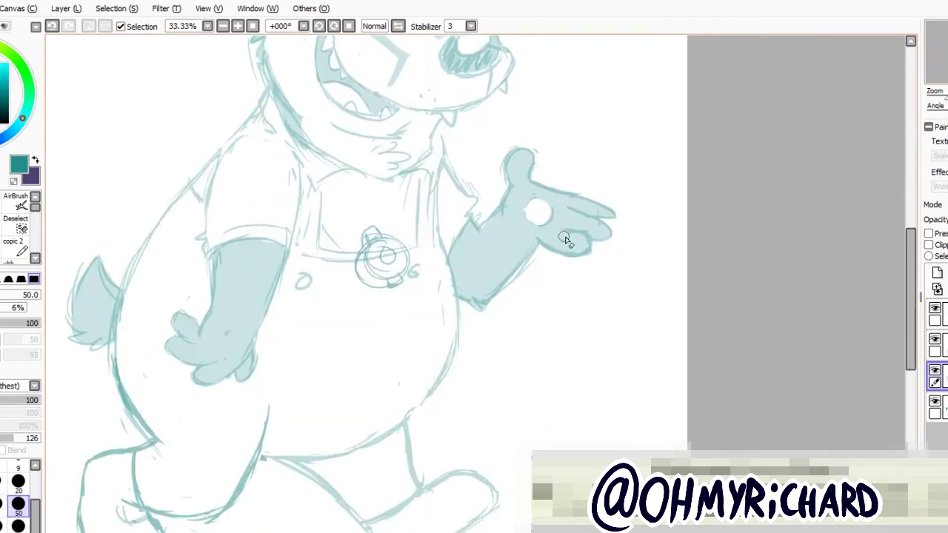
scroll(755, 184, up, 1)
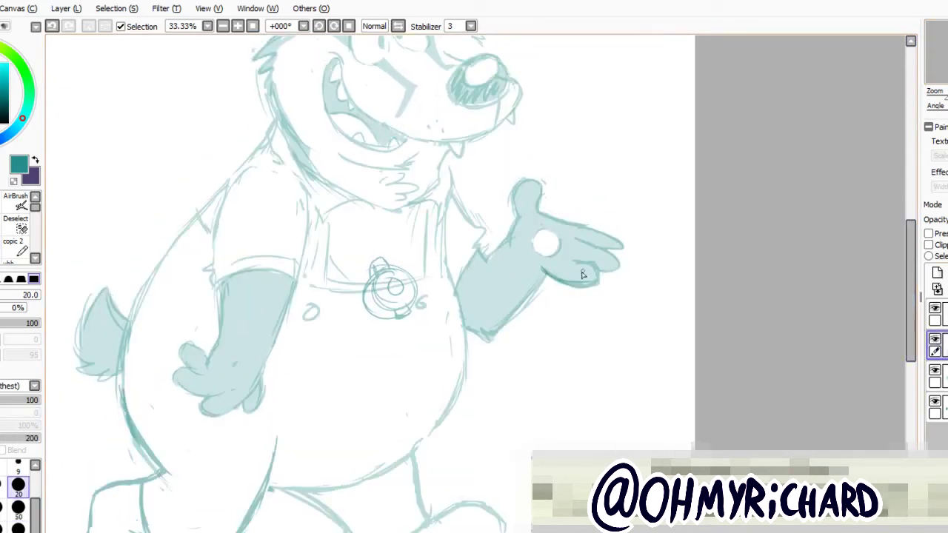
mouse_move(578, 257)
mouse_down()
mouse_move(603, 270)
mouse_move(614, 259)
mouse_move(585, 248)
mouse_move(611, 245)
mouse_move(614, 253)
mouse_move(596, 230)
mouse_move(614, 230)
mouse_move(617, 241)
mouse_move(614, 227)
mouse_move(573, 234)
mouse_up()
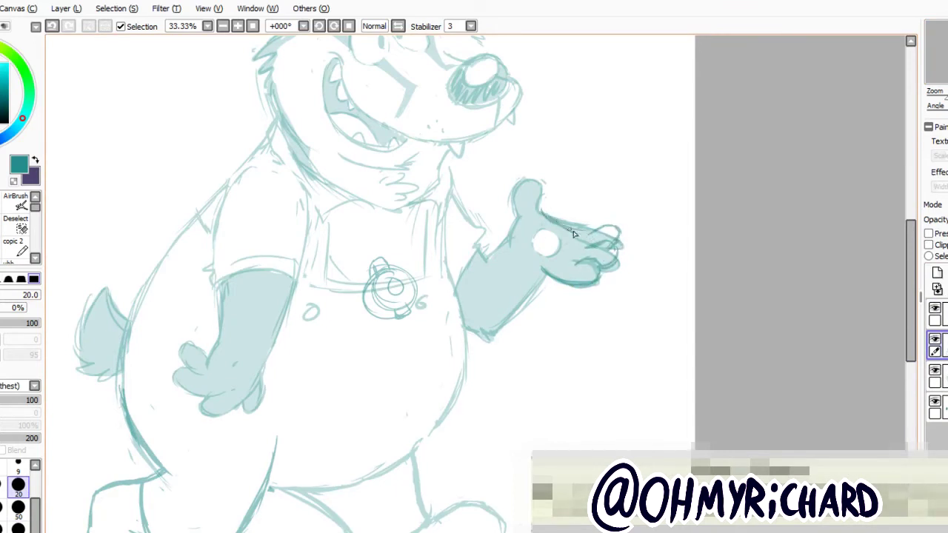
Try sketching new thumb and palm contours on the raised hand over a faded rough outline.
click(937, 374)
click(18, 503)
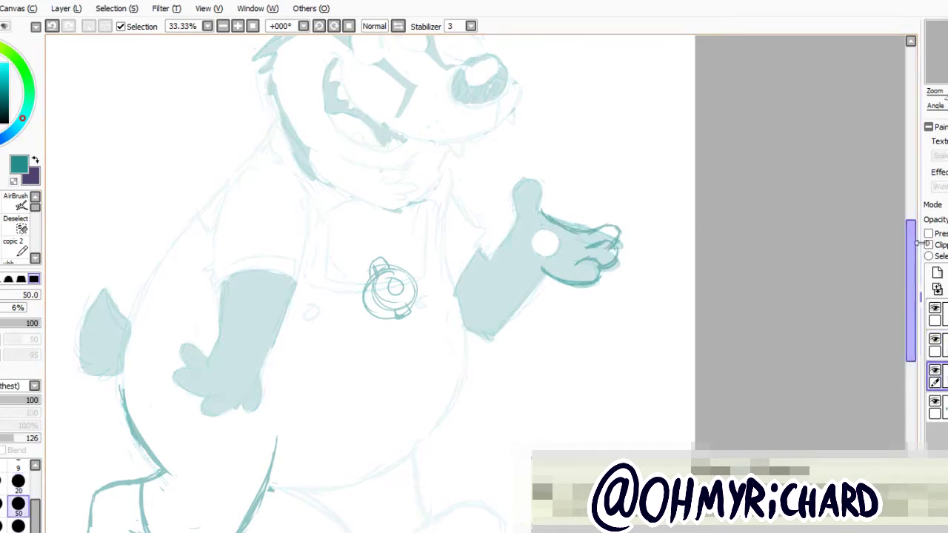
key(e)
key(ctrl+z)
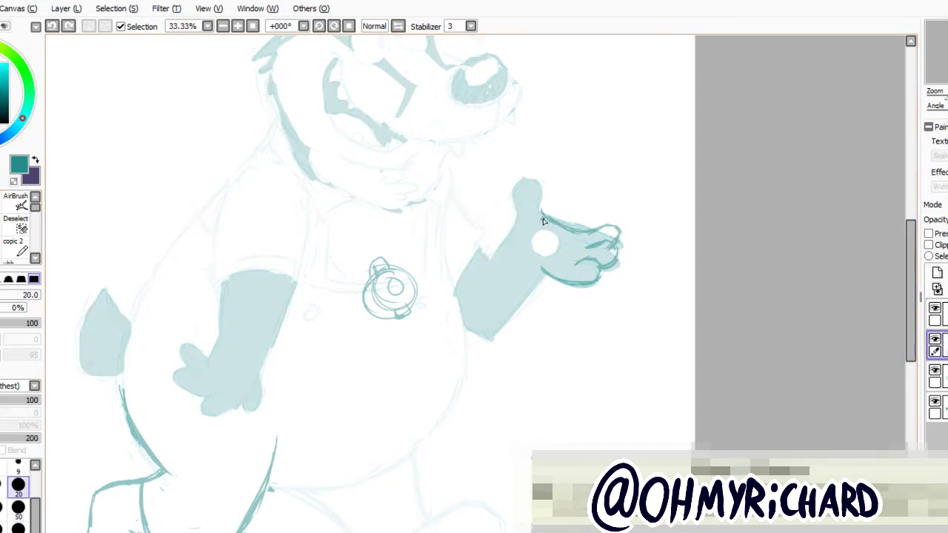
drag(510, 243, 543, 215)
drag(512, 262, 562, 279)
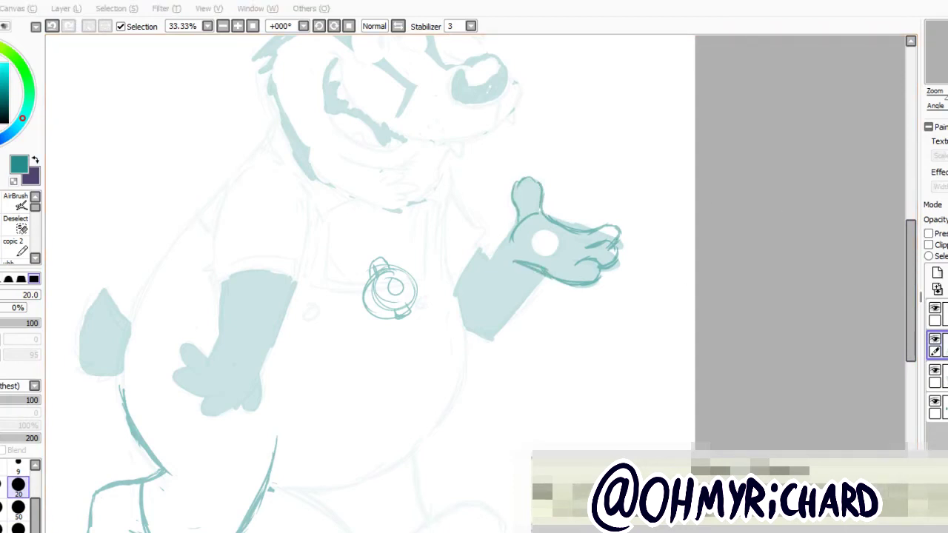
key(b)
mouse_move(513, 244)
mouse_down()
mouse_move(532, 186)
mouse_move(585, 230)
mouse_up()
drag(515, 266, 565, 282)
click(934, 370)
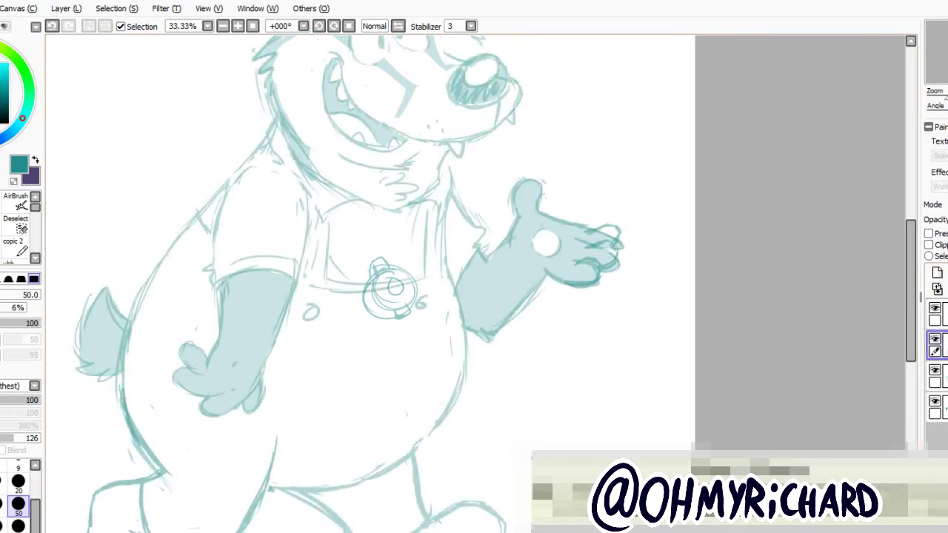
Sketch the raised hand's lower palm, fingertips and thumb contours with a size 20 teal brush.
key(e)
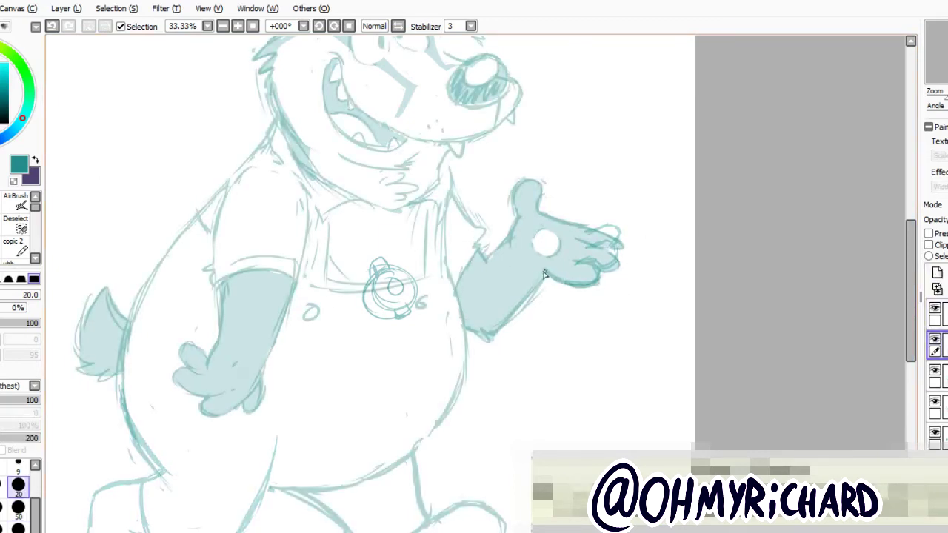
mouse_move(580, 287)
mouse_down()
mouse_move(628, 261)
mouse_move(585, 284)
mouse_move(622, 217)
mouse_up()
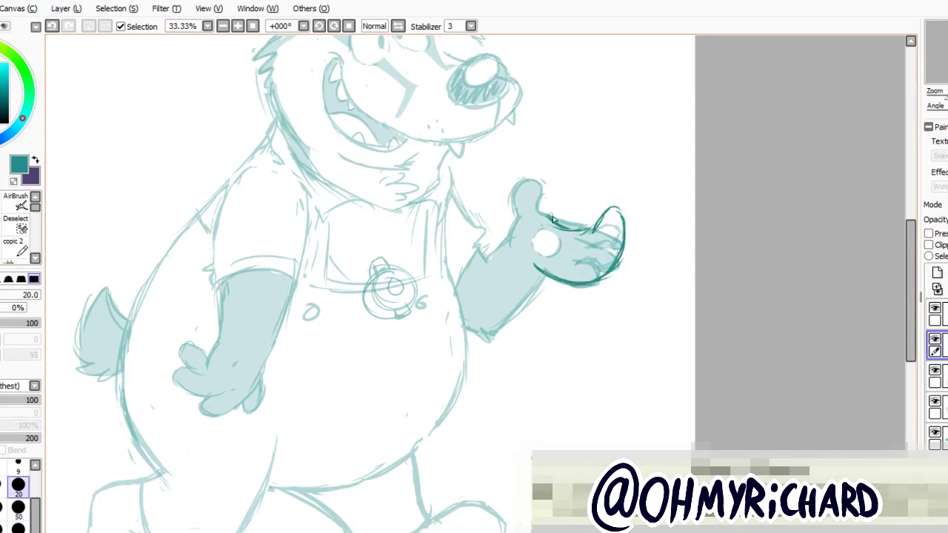
mouse_move(552, 218)
mouse_down()
mouse_move(523, 197)
mouse_move(526, 224)
mouse_up()
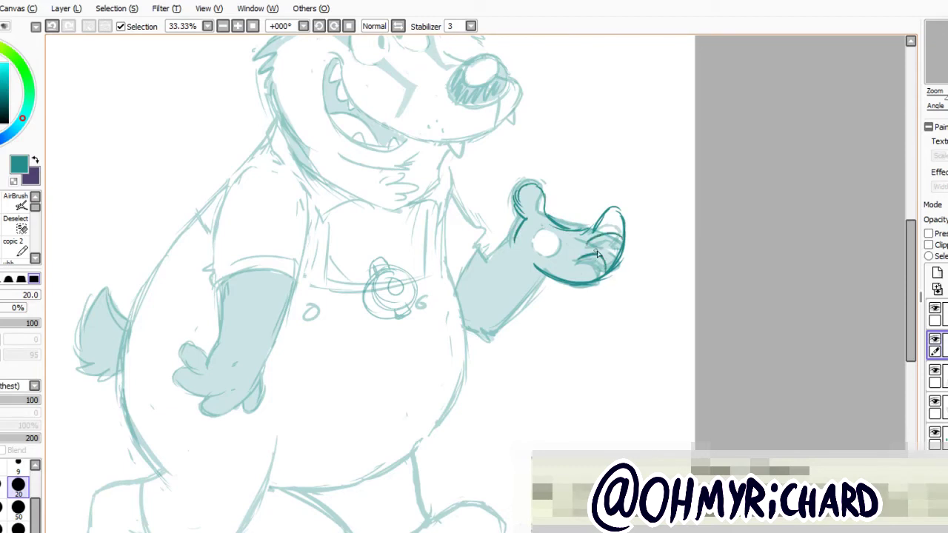
Undo the long fingertip and redraw it shorter, reworking the two curled finger lines inside the raised hand.
key(ctrl+z)
drag(583, 241, 608, 278)
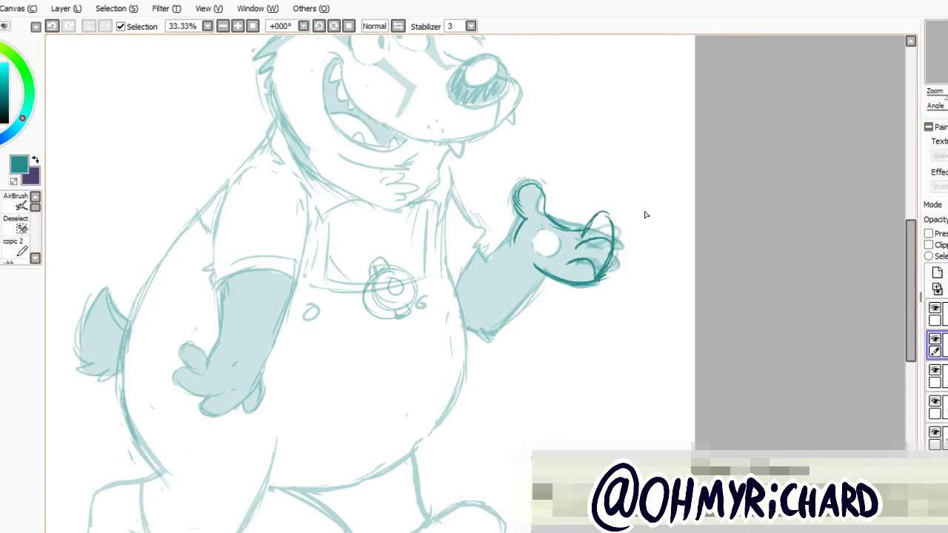
key(ctrl+z)
key(ctrl+z)
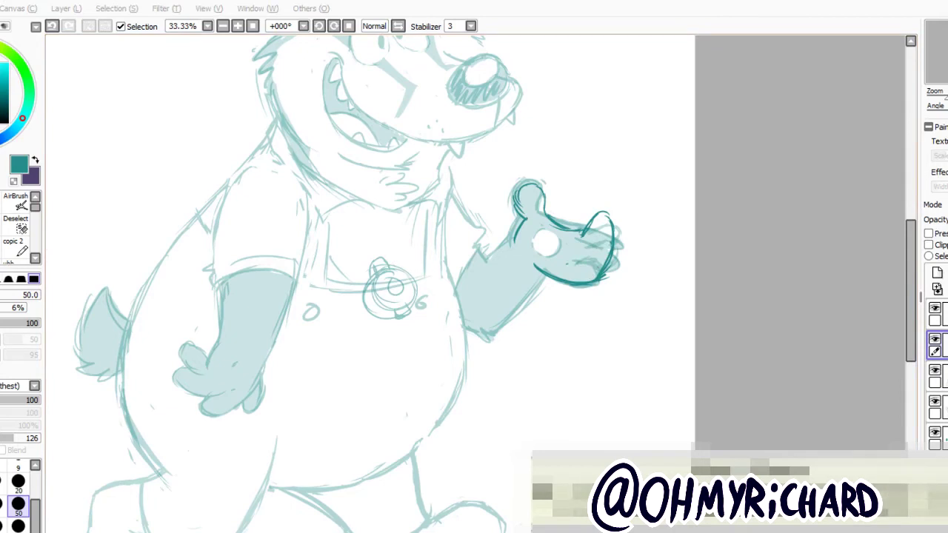
key(e)
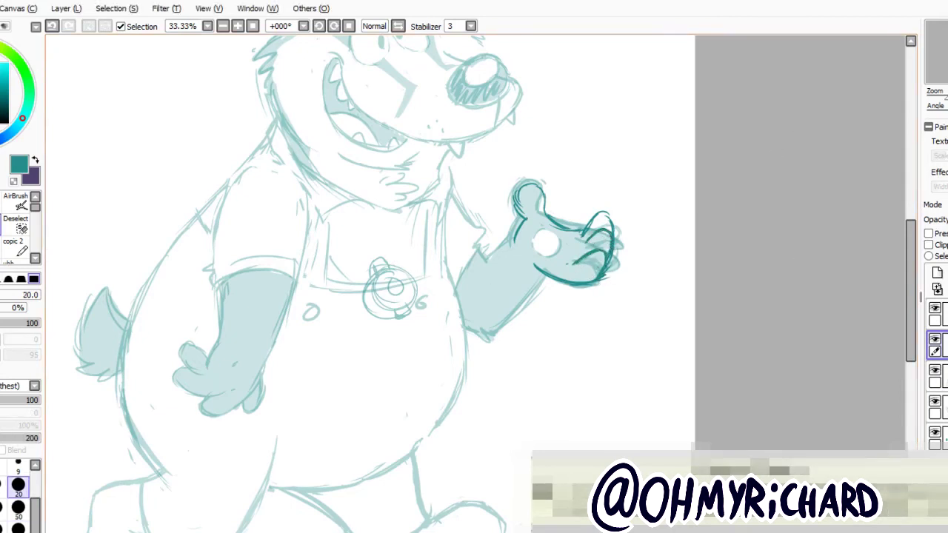
Erase the outer finger and palm edges with a size 50 eraser and redraw them so the palm meets the curled fingers.
key(b)
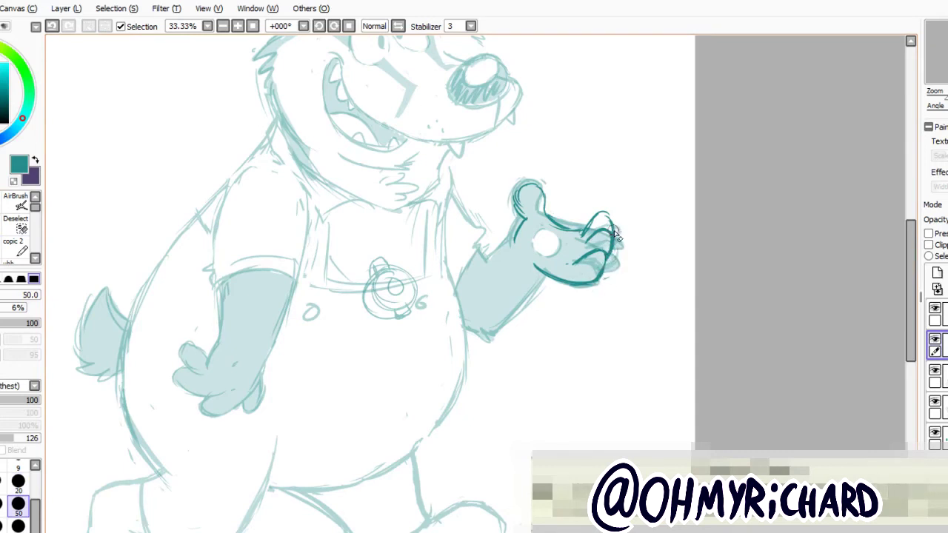
mouse_move(616, 235)
mouse_down()
mouse_move(590, 224)
mouse_move(615, 204)
mouse_up()
key(b)
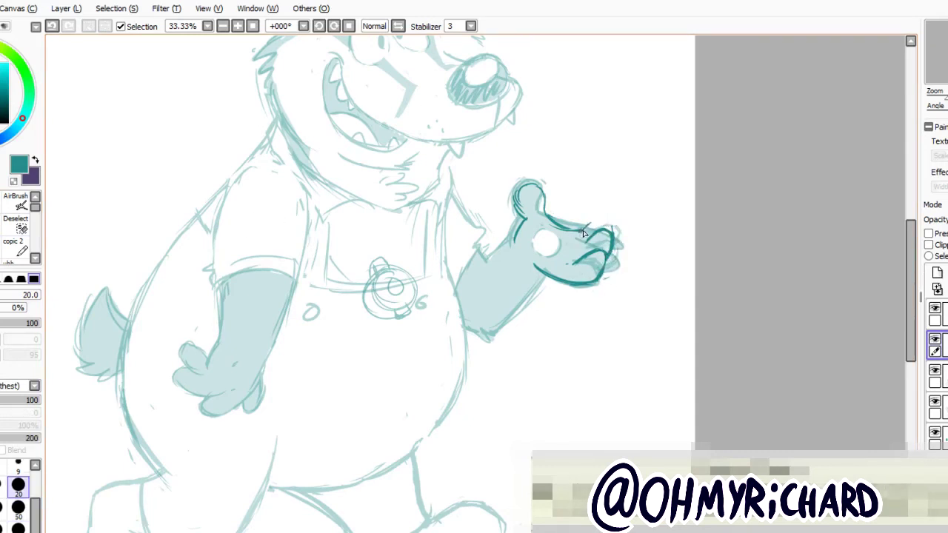
key(b)
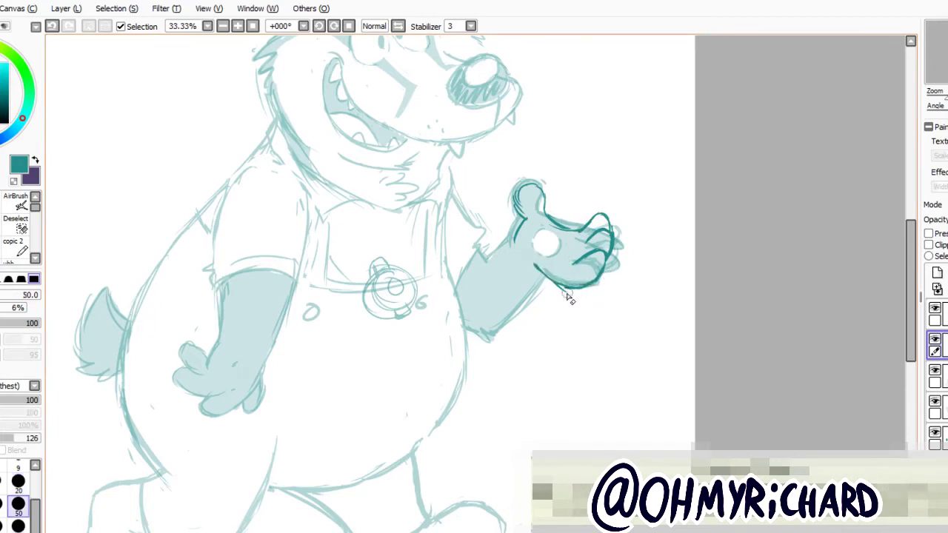
drag(581, 231, 556, 226)
key(b)
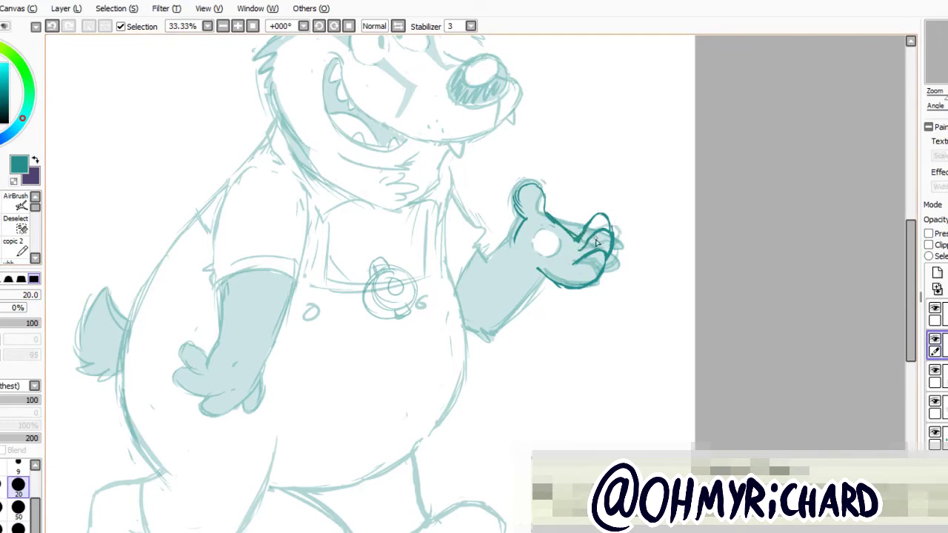
Select the finger and lower palm strokes, shift them closer to the thumb, and try rotating them.
key(b)
drag(566, 259, 586, 296)
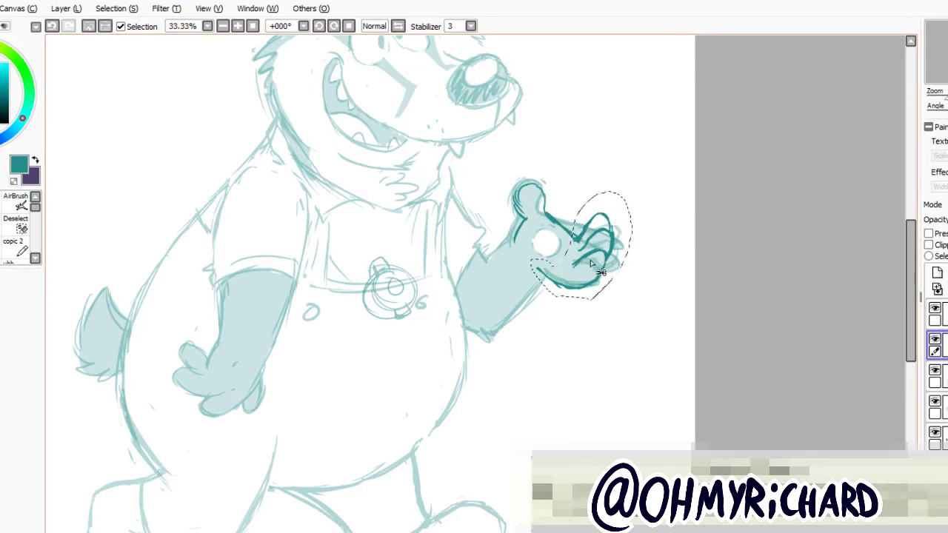
key(ctrl+t)
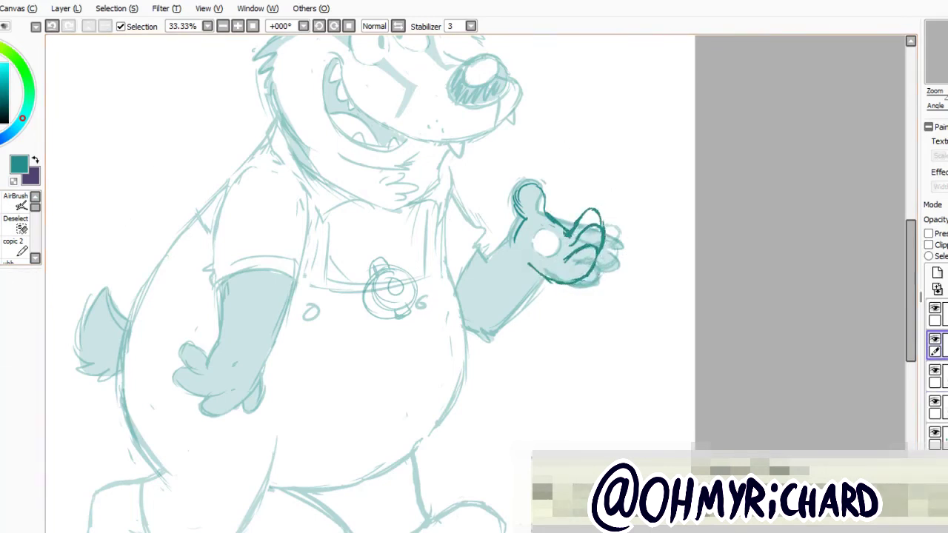
mouse_move(574, 191)
mouse_down()
mouse_move(575, 303)
mouse_move(523, 211)
mouse_up()
key(ctrl+t)
drag(656, 313, 637, 333)
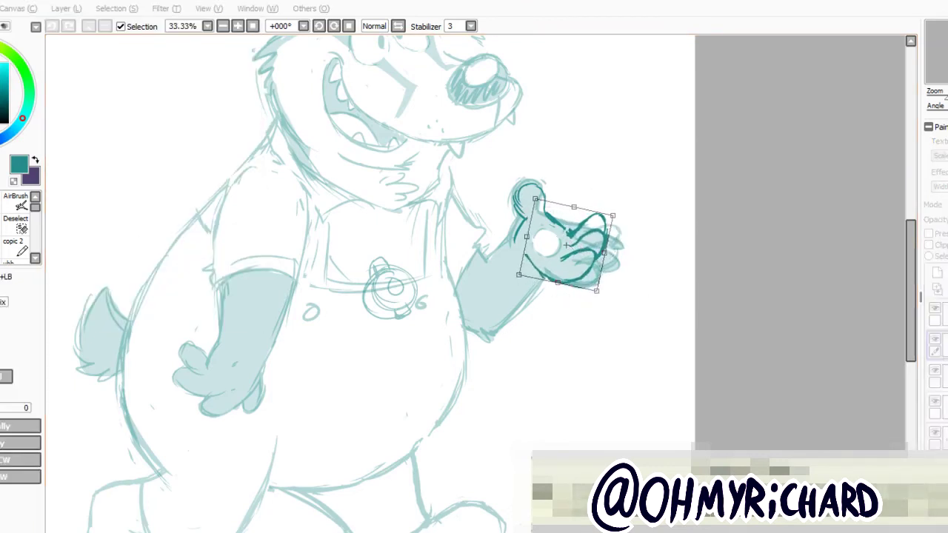
key(Return)
key(ctrl+d)
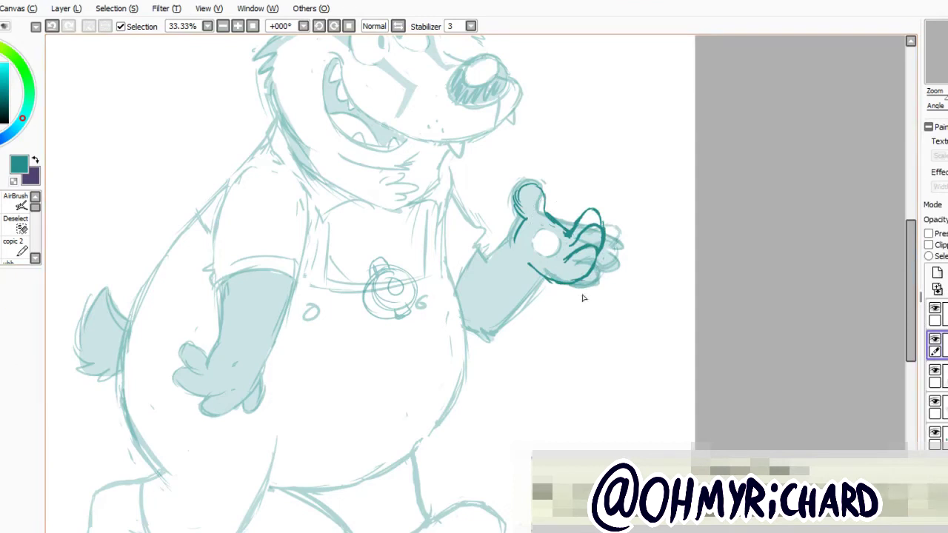
Reselect the finger and lower palm strokes and adjust their position and rotation with a transform.
mouse_move(583, 298)
mouse_down()
mouse_move(518, 237)
mouse_move(511, 300)
mouse_up()
key(ctrl+c)
key(ctrl+v)
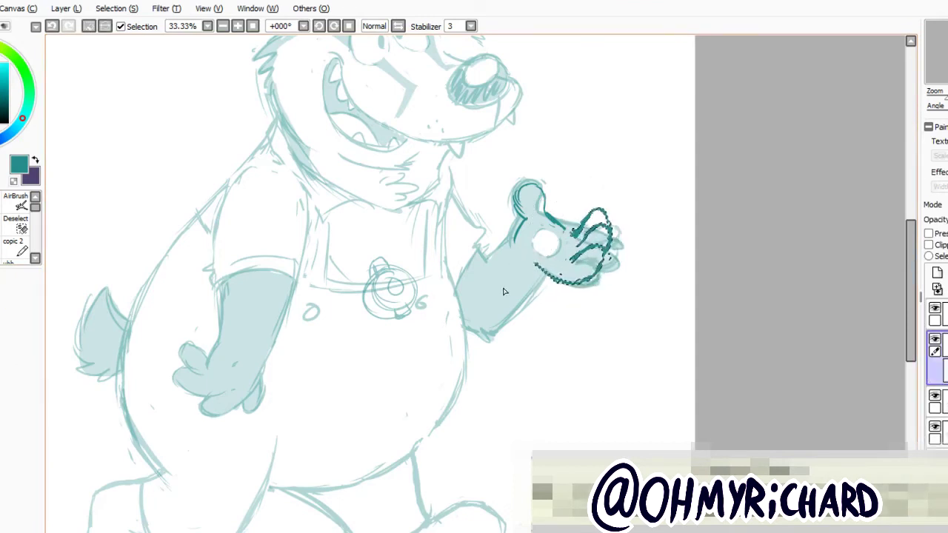
key(ctrl+t)
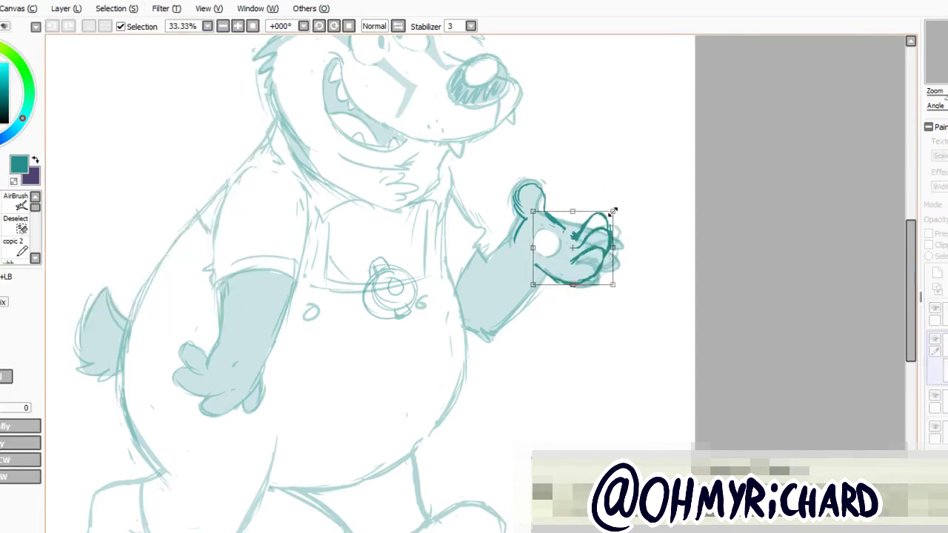
drag(612, 213, 614, 214)
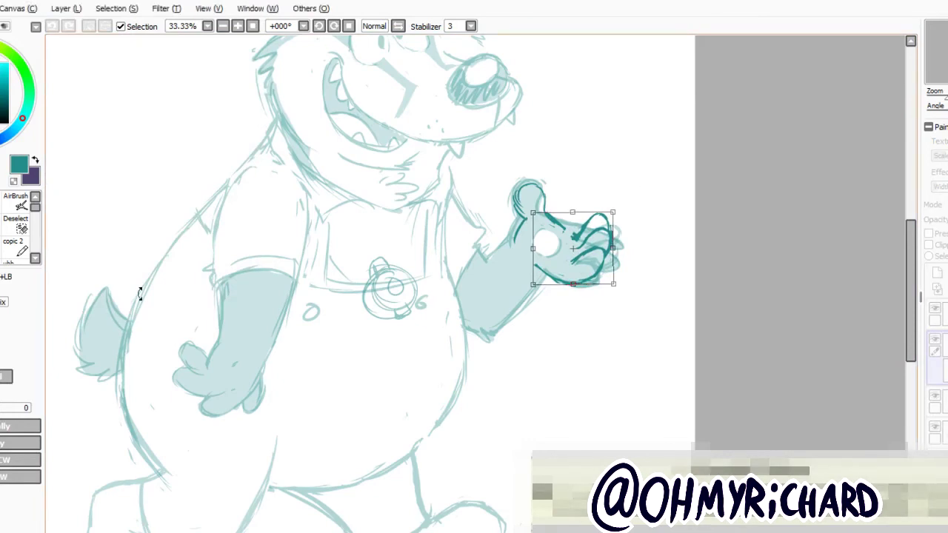
drag(625, 289, 628, 324)
key(Return)
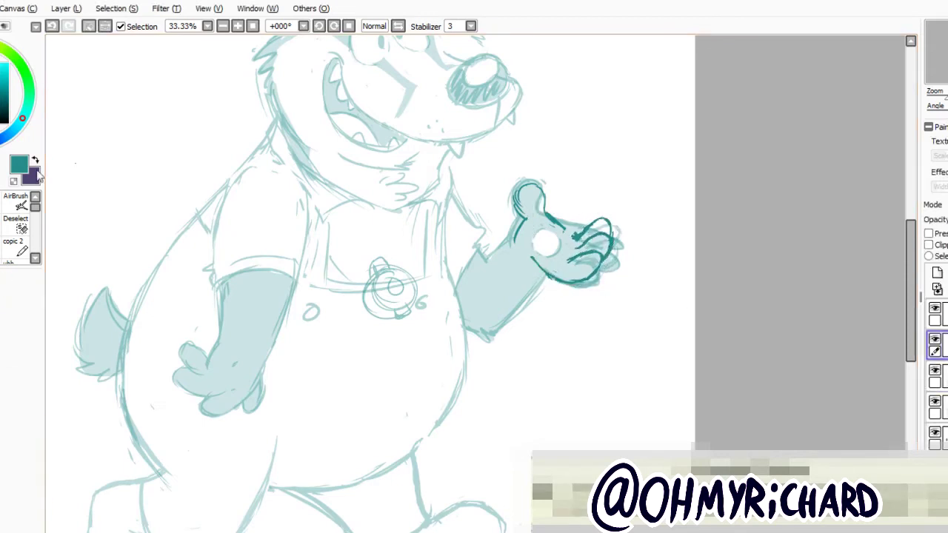
Redraw the upper palm edge, thumb and wrist contours with a size 20 teal brush to join the repositioned fingers.
key(e)
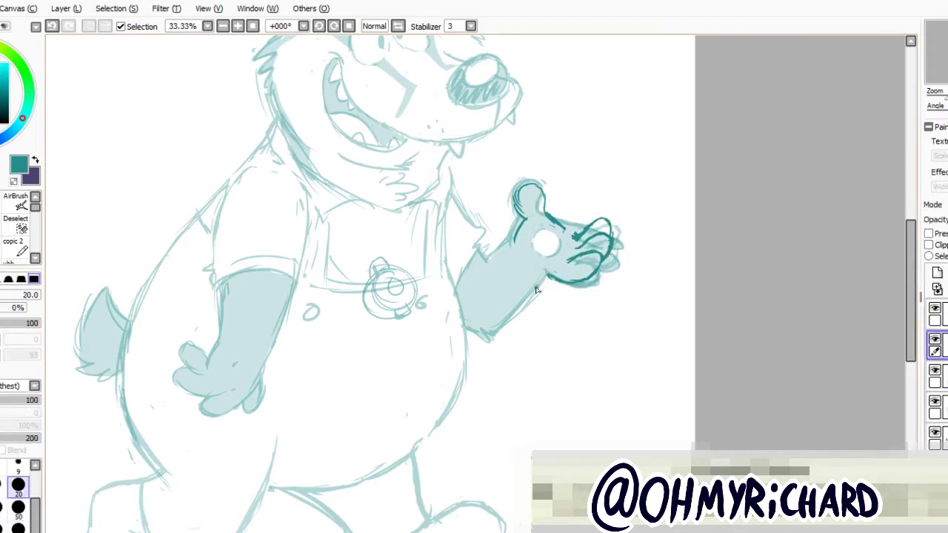
drag(588, 215, 552, 226)
drag(544, 186, 519, 241)
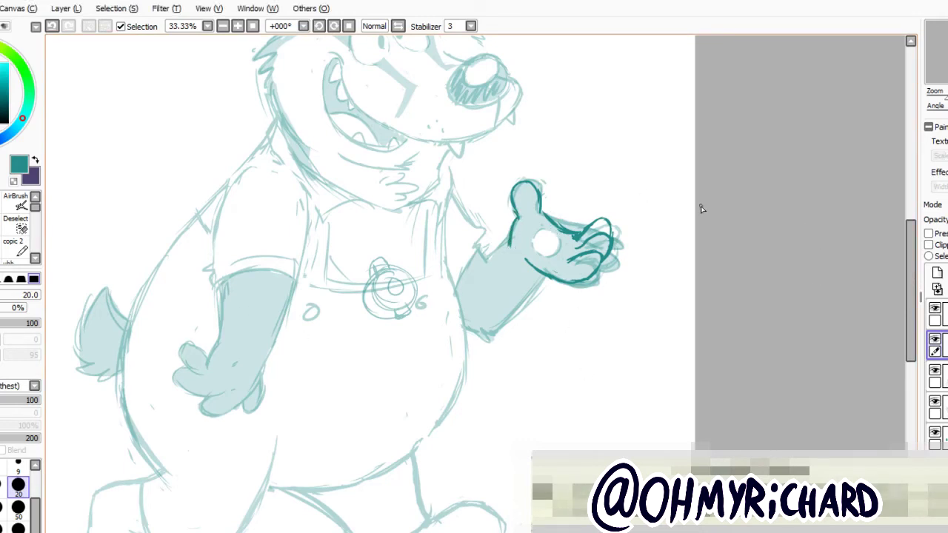
Fade the rear leg and raised hand sketch layers so their lines serve as light guides.
key(ctrl)
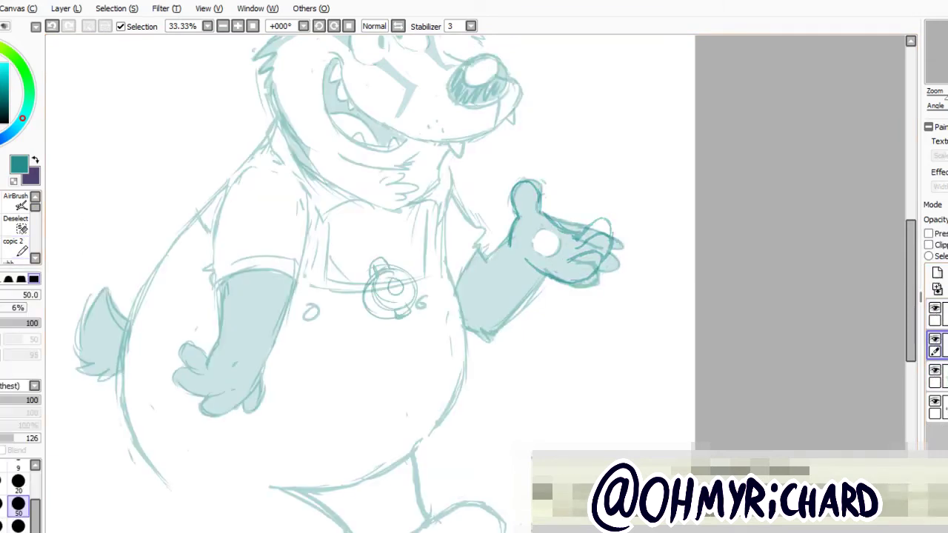
drag(370, 296, 570, 207)
drag(748, 119, 808, 156)
drag(474, 334, 297, 504)
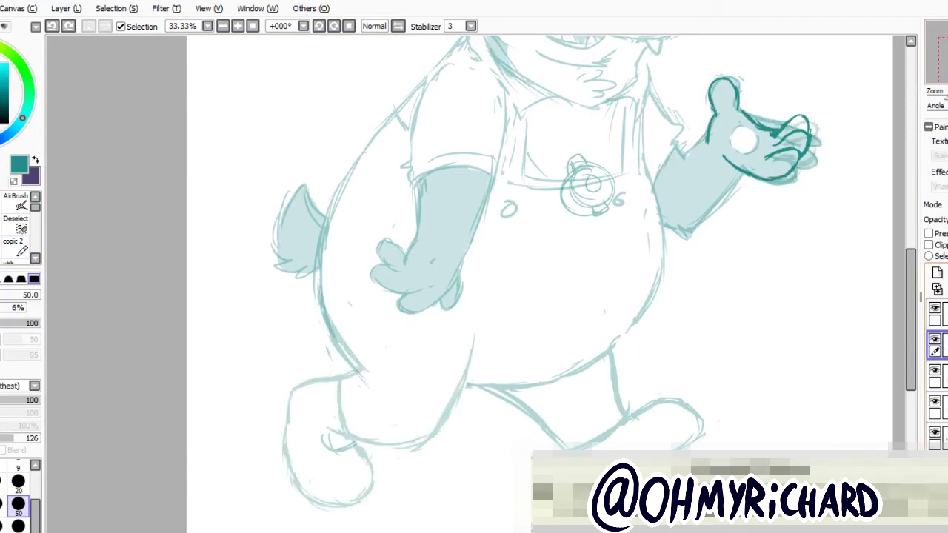
click(935, 406)
drag(318, 285, 474, 337)
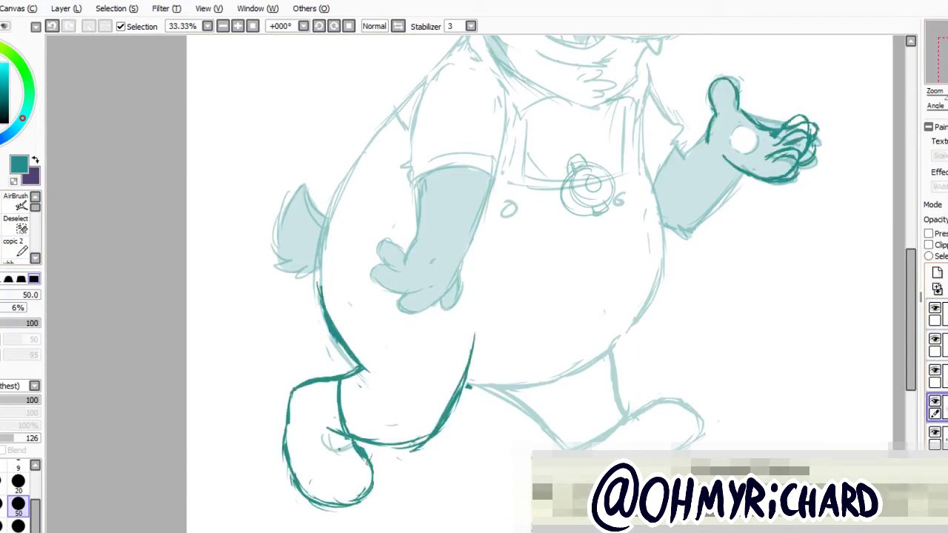
click(935, 374)
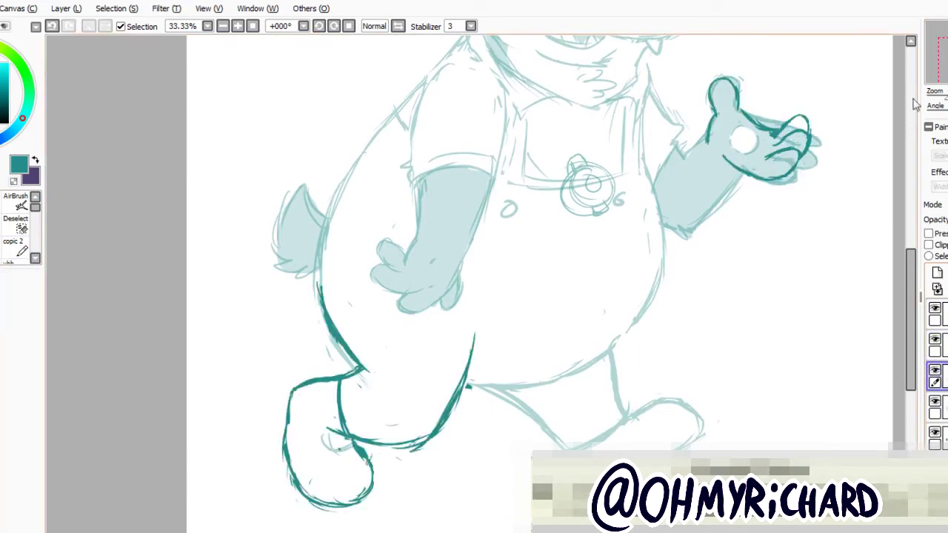
drag(519, 296, 541, 366)
key(ctrl+z)
click(935, 406)
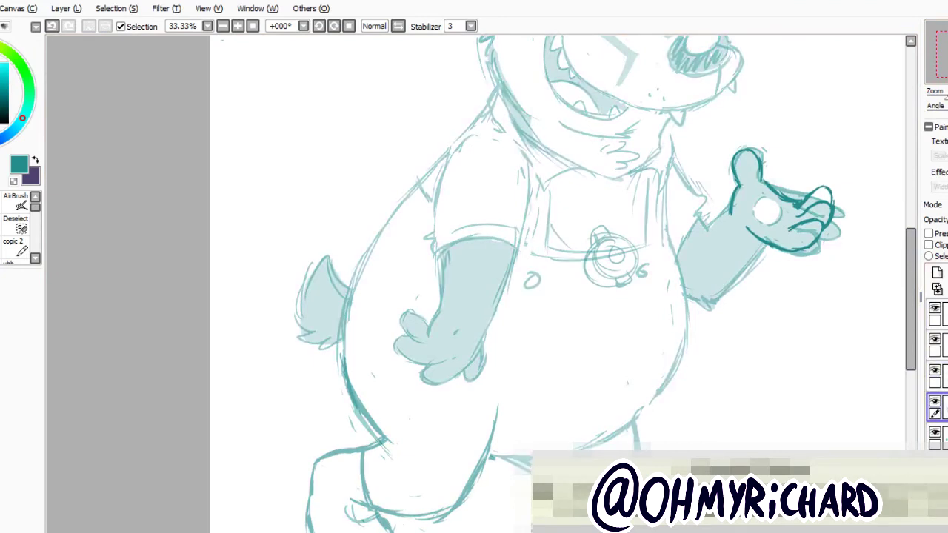
click(935, 344)
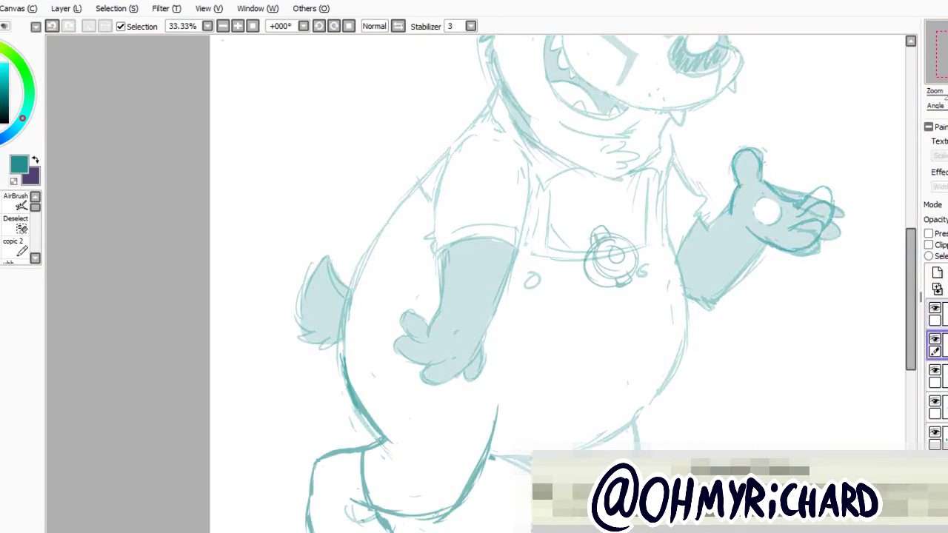
On the top layer, ink the lower palm and curled fingers in dark purple with a size 20 brush, redoing uneven strokes.
click(939, 314)
key(x)
key(b)
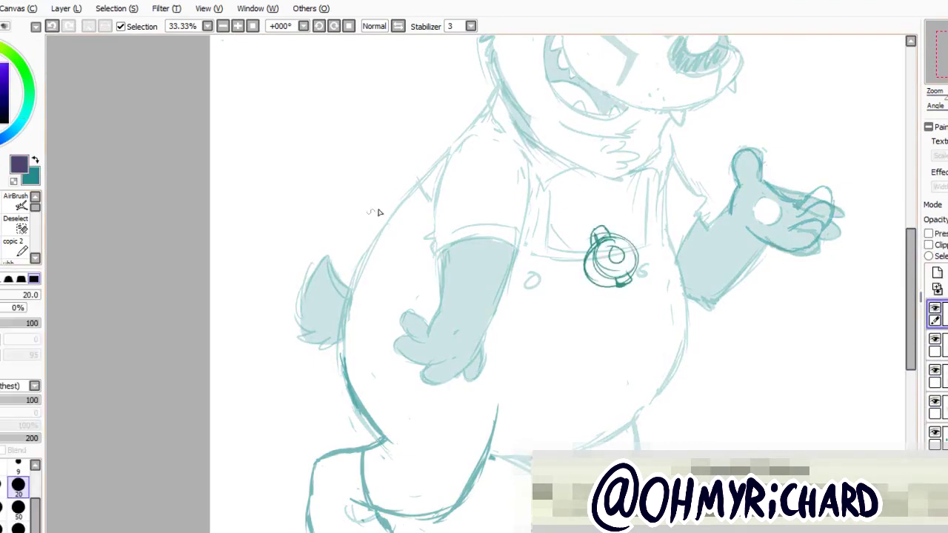
drag(377, 212, 173, 212)
scroll(518, 296, up, 1)
drag(500, 292, 618, 318)
key(ctrl+z)
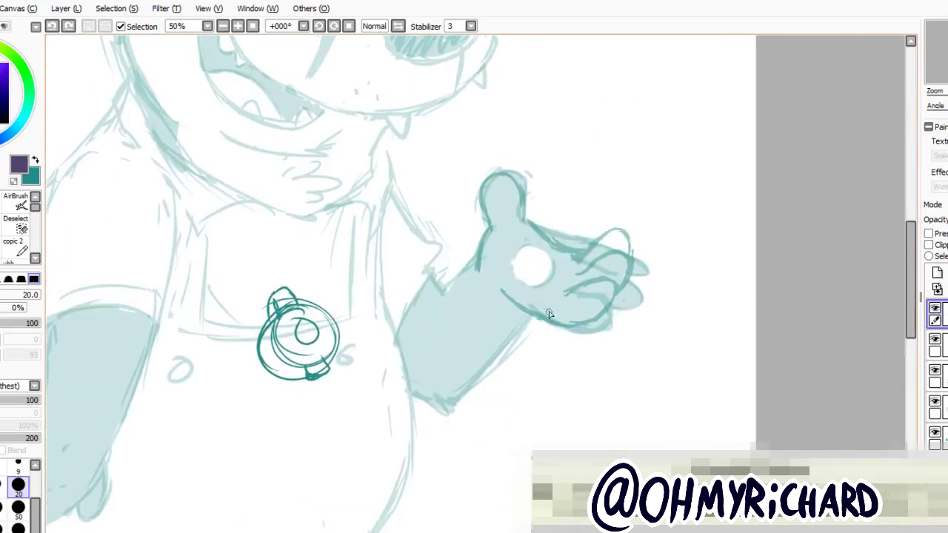
mouse_move(497, 291)
mouse_down()
mouse_move(619, 280)
mouse_move(618, 306)
mouse_up()
key(ctrl+z)
mouse_move(584, 268)
mouse_down()
mouse_move(628, 291)
mouse_move(631, 267)
mouse_up()
drag(592, 237, 629, 246)
key(ctrl+z)
key(ctrl+z)
Ink the upper palm edge, thumb and wrist of the raised hand in dark purple, redoing uneven strokes.
drag(523, 216, 578, 253)
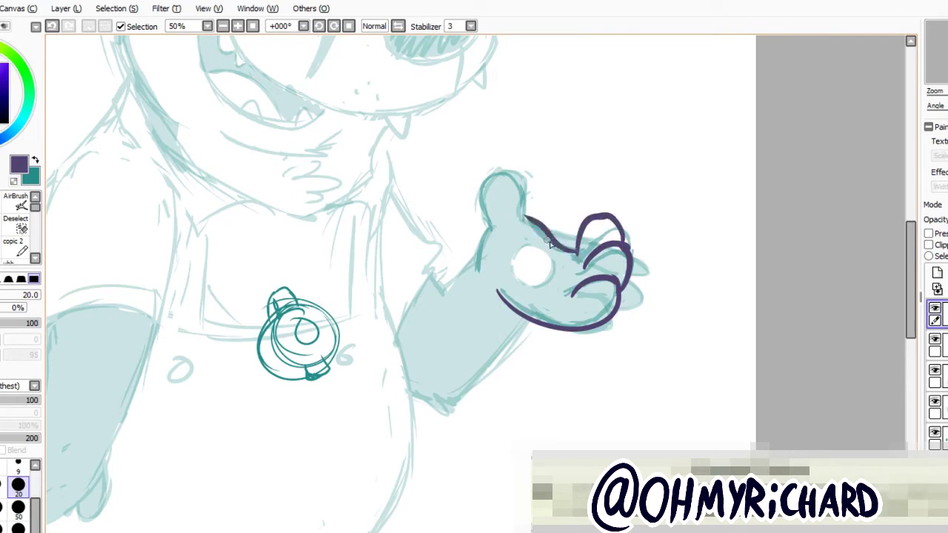
key(ctrl+z)
mouse_move(523, 216)
mouse_down()
mouse_move(577, 253)
mouse_move(483, 251)
mouse_move(436, 312)
mouse_up()
key(ctrl+z)
Ink the raised arm's forearm edge and the sleeve outlines above and below it in dark purple.
drag(523, 323, 454, 404)
drag(389, 206, 443, 298)
drag(374, 354, 465, 402)
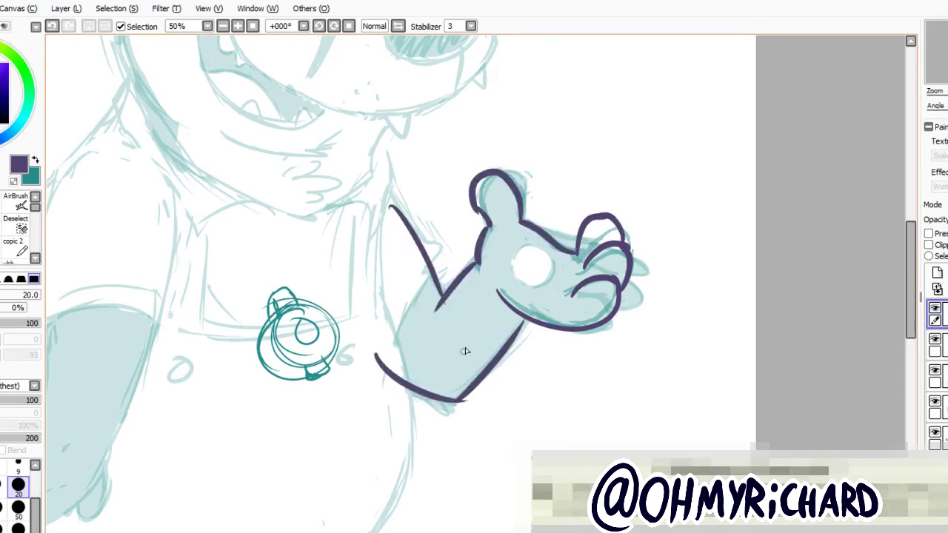
Select the inked upper fingers and adjust their placement with a slight transform.
drag(465, 351, 536, 436)
mouse_move(639, 375)
mouse_down()
mouse_move(643, 328)
mouse_move(674, 355)
mouse_move(700, 328)
mouse_up()
key(ctrl+t)
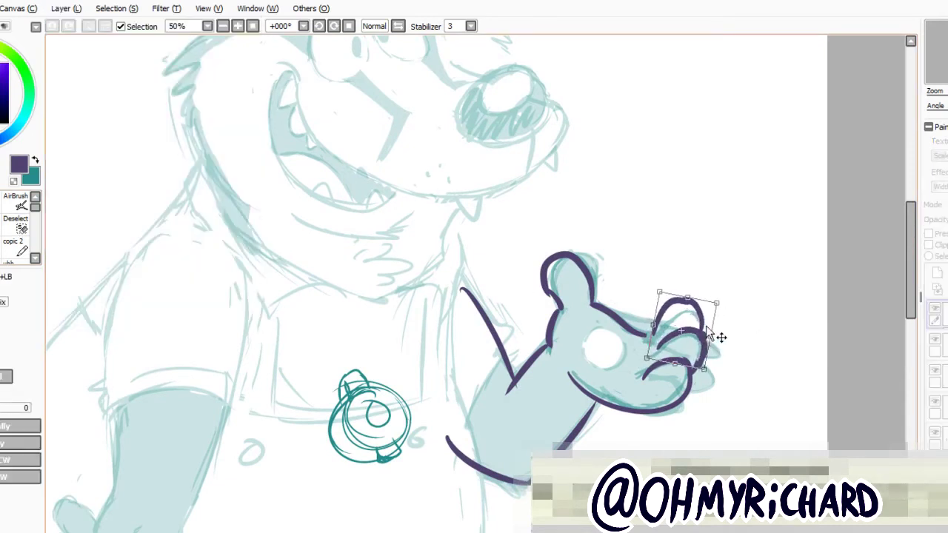
key(Return)
Remove the raised hand's inked thumb outline and redraw it in dark purple with a size 20 brush.
key(n)
key(ctrl+z)
key(n)
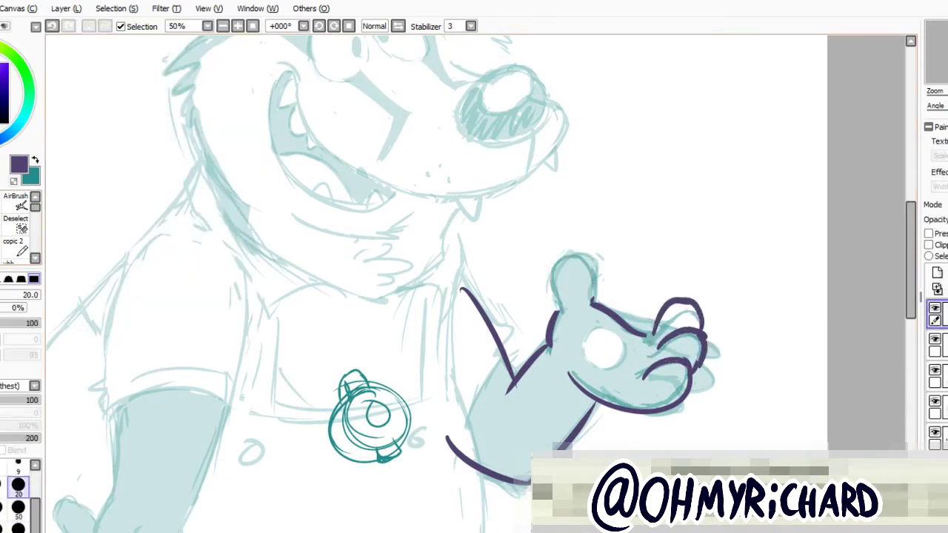
mouse_move(556, 313)
mouse_down()
mouse_move(553, 265)
mouse_move(593, 298)
mouse_up()
Hide the light teal body fill and erase sketch lines around the bear's neck and shoulder on the teal sketch layer.
mouse_move(445, 297)
mouse_down()
mouse_move(550, 178)
mouse_move(497, 220)
mouse_move(493, 285)
mouse_up()
mouse_move(415, 371)
mouse_down()
mouse_move(355, 370)
mouse_move(481, 422)
mouse_move(697, 348)
mouse_move(661, 269)
mouse_move(685, 354)
mouse_up()
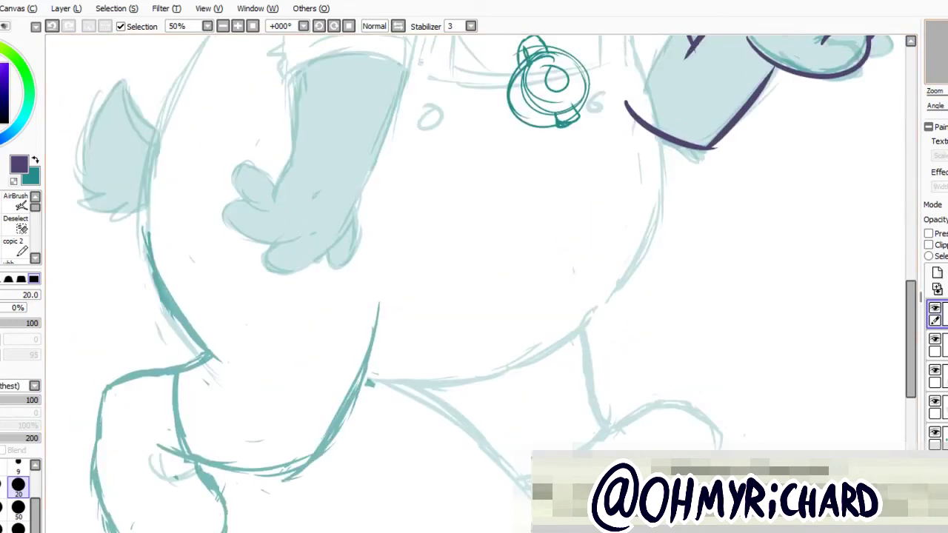
drag(444, 111, 333, 445)
click(937, 406)
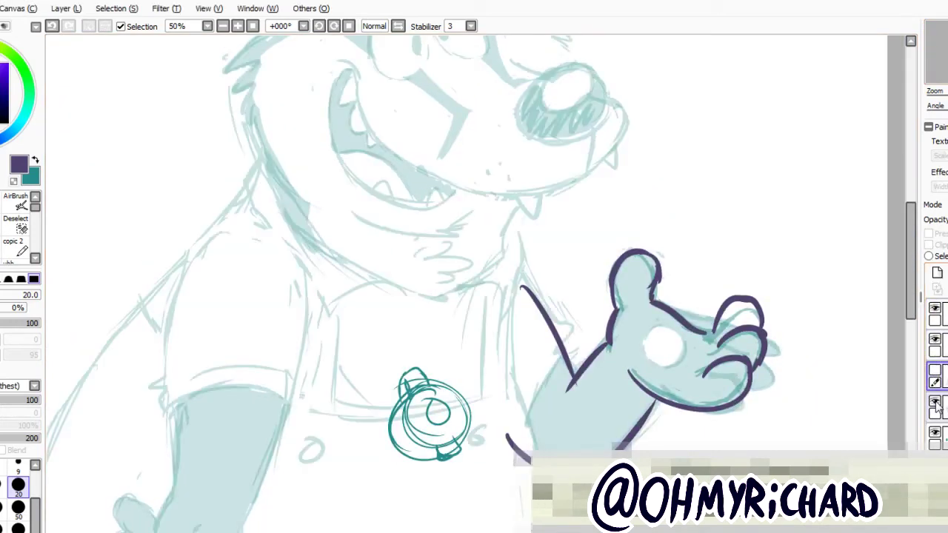
key(x)
key(e)
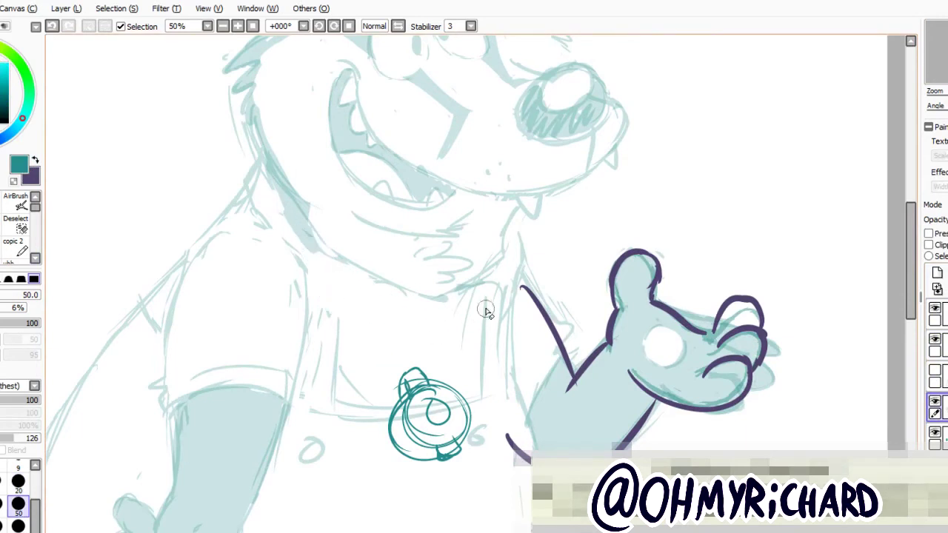
key(b)
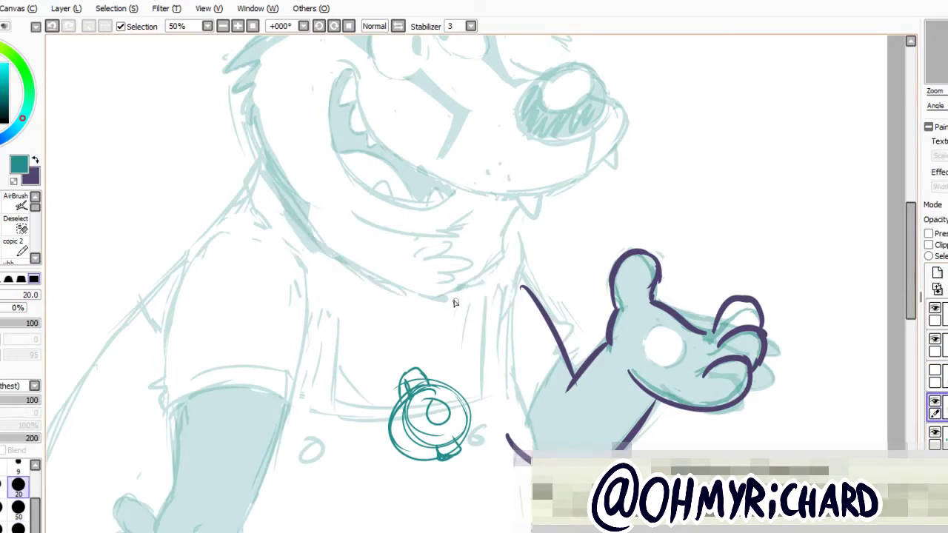
key(e)
key(Delete)
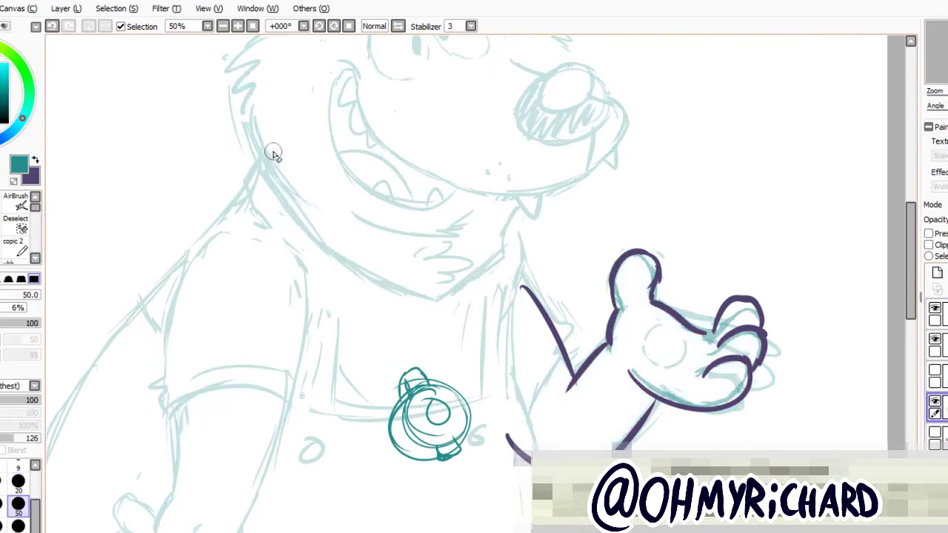
Sketch the pointed shirt collar flap in teal on the lowered arm's side, running from the shoulder to the chest.
key(b)
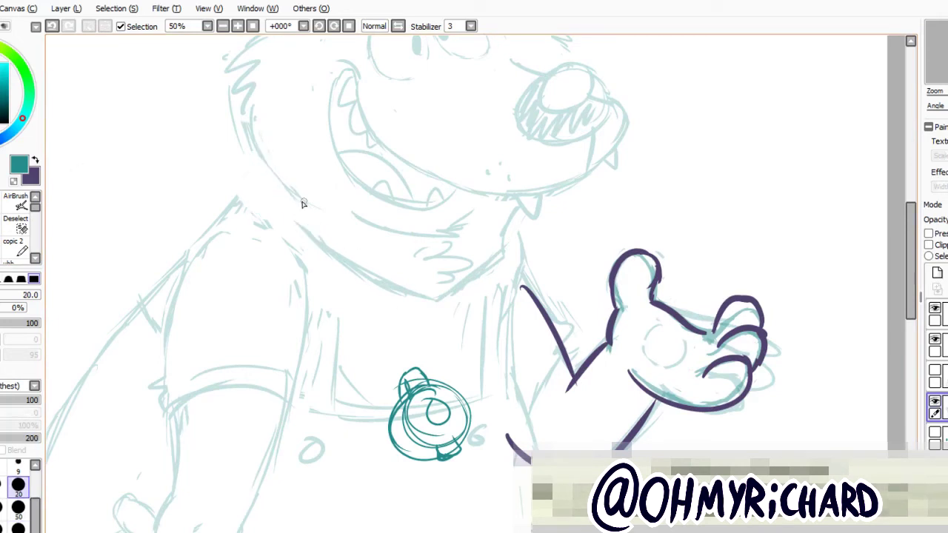
drag(383, 287, 375, 333)
key(ctrl+z)
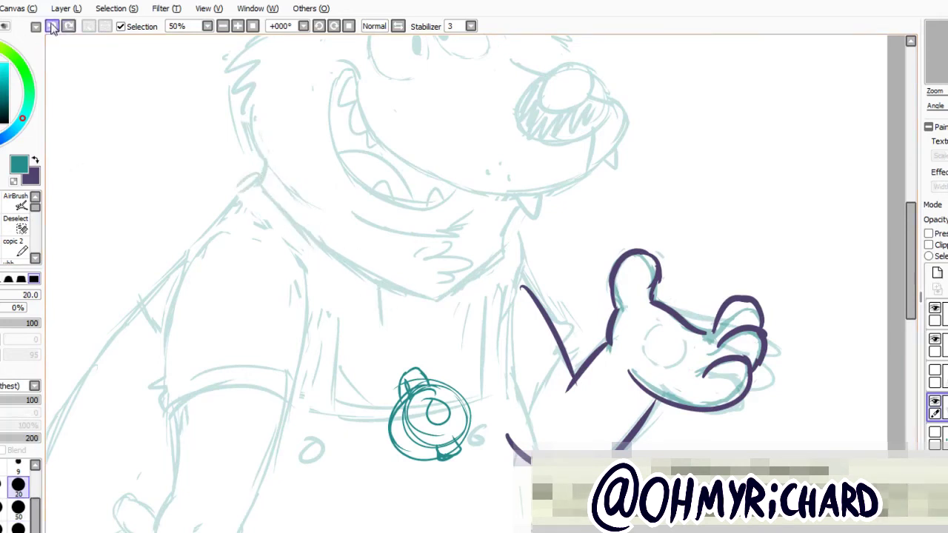
mouse_move(392, 292)
mouse_down()
mouse_move(356, 333)
mouse_move(319, 282)
mouse_up()
drag(327, 250, 250, 180)
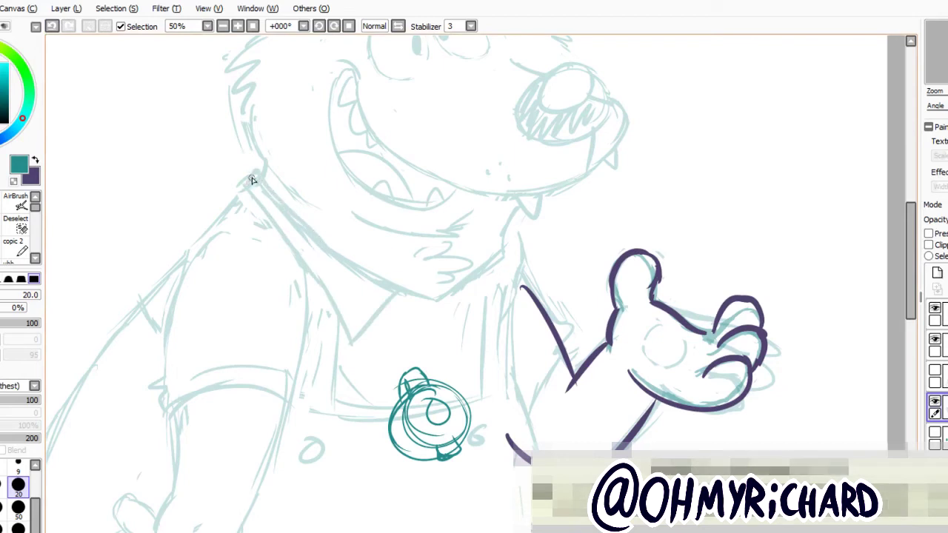
key(e)
key(ctrl+z)
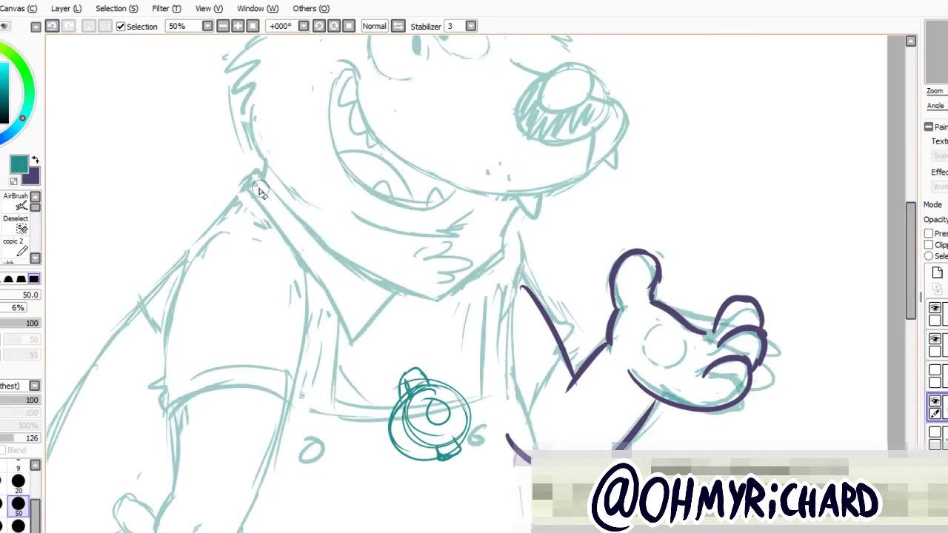
Sketch the matching collar flap on the raised arm's side and erase the overlapping lines inside it.
key(b)
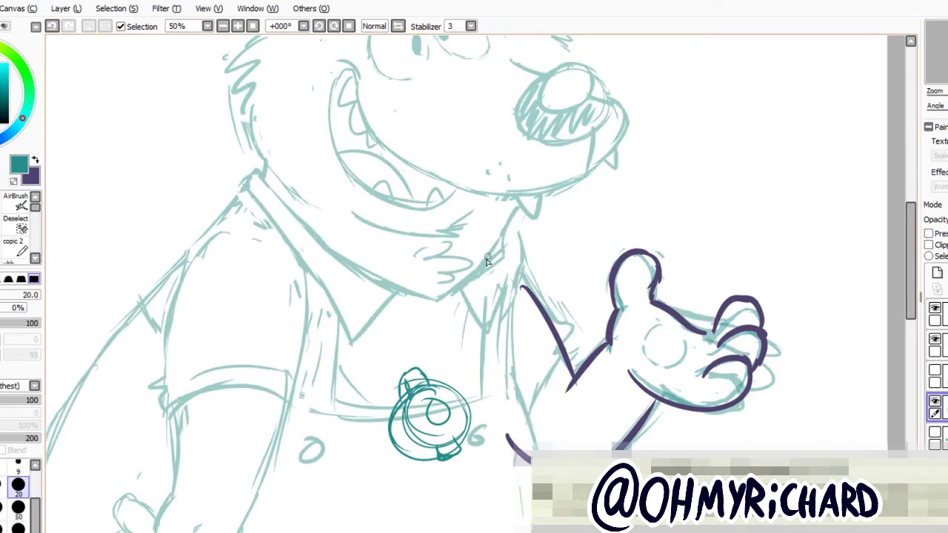
key(e)
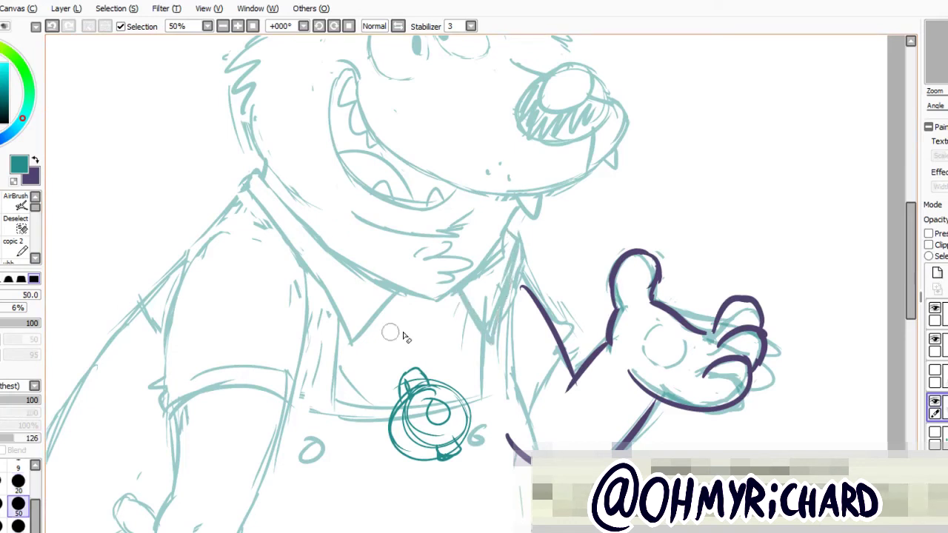
mouse_move(503, 282)
mouse_down()
mouse_move(497, 244)
mouse_move(478, 292)
mouse_move(486, 308)
mouse_up()
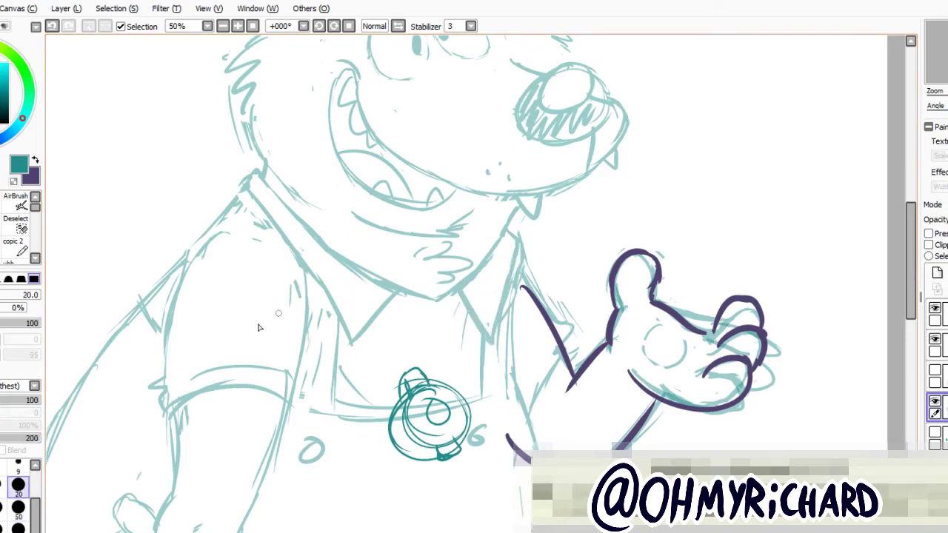
Erase the dark teal round badge sketch from the front of the overalls.
drag(405, 417, 461, 468)
click(430, 415)
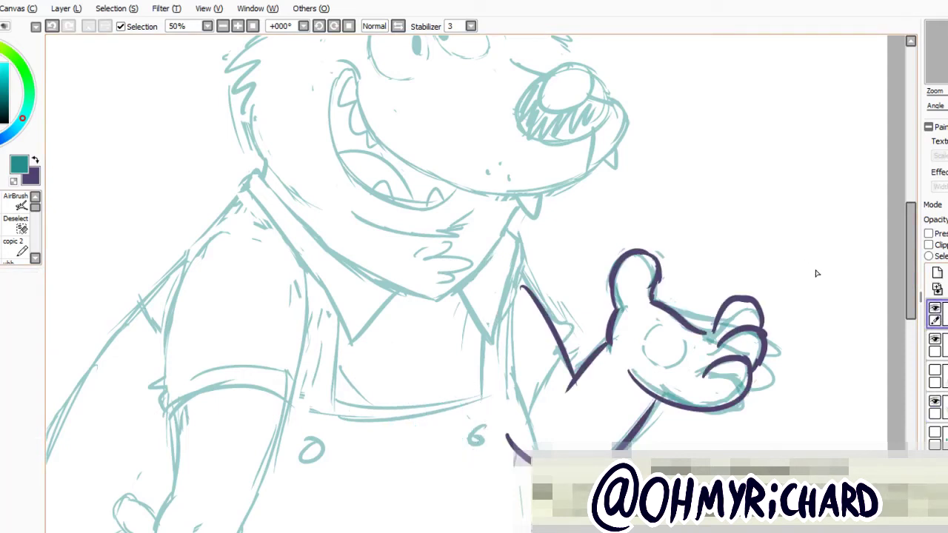
scroll(883, 237, down, 4)
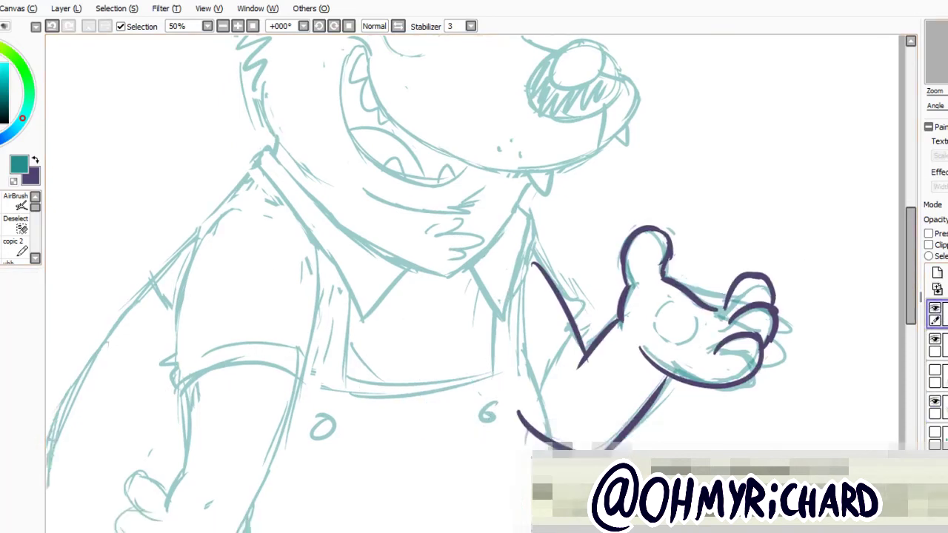
key(b)
mouse_move(419, 215)
mouse_down()
mouse_move(411, 303)
mouse_move(436, 308)
mouse_up()
key(ctrl+z)
key(ctrl+z)
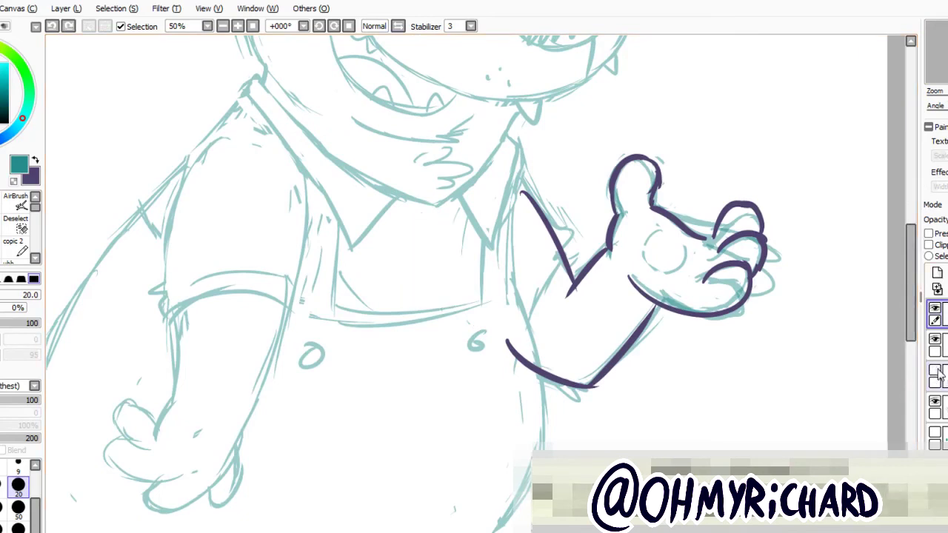
drag(426, 211, 420, 311)
drag(437, 208, 436, 311)
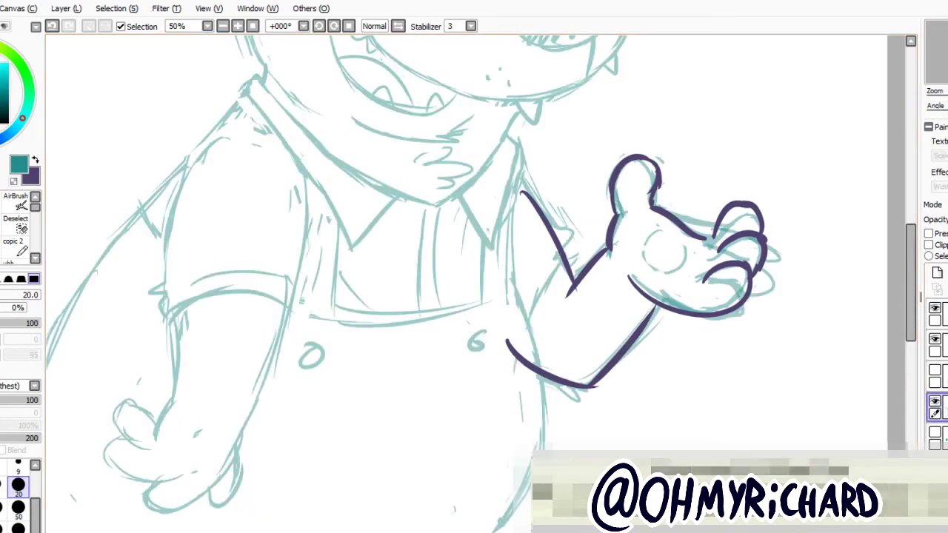
key(alt+Tab)
key(alt+Tab)
key(ctrl+z)
key(ctrl+z)
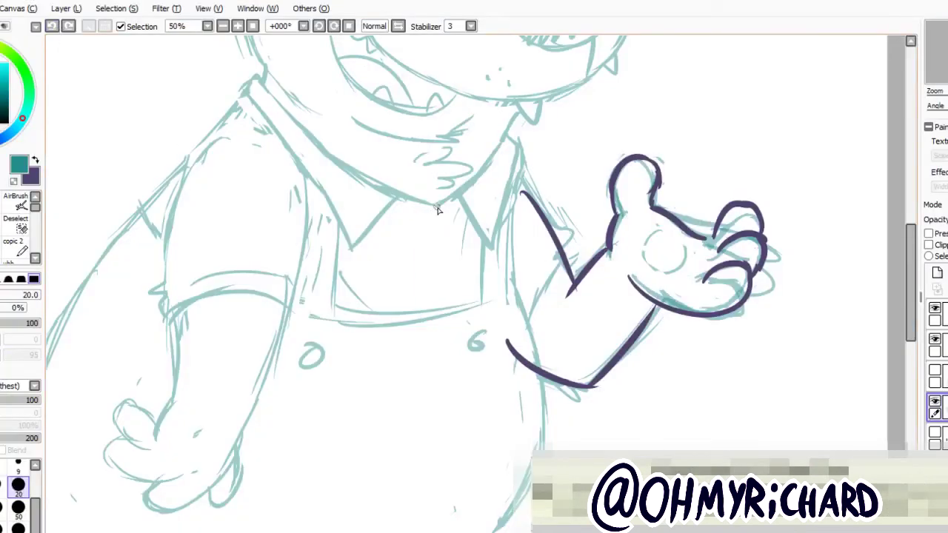
Sketch the shirt's button placket below the collar as two vertical teal lines with two small buttons.
drag(437, 204, 435, 308)
drag(425, 227, 421, 311)
scroll(460, 363, up, 3)
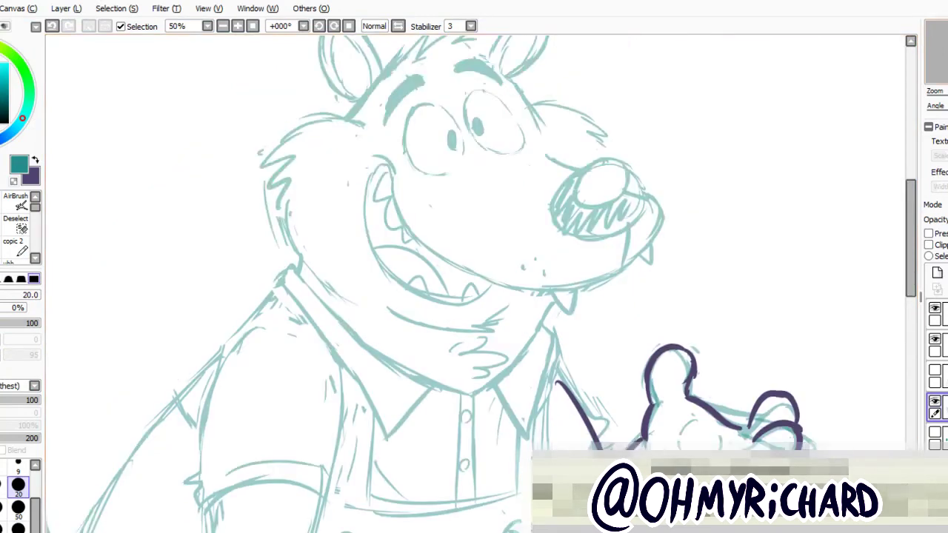
Show the hidden leg sketch layer again and check the whole body.
scroll(592, 371, down, 5)
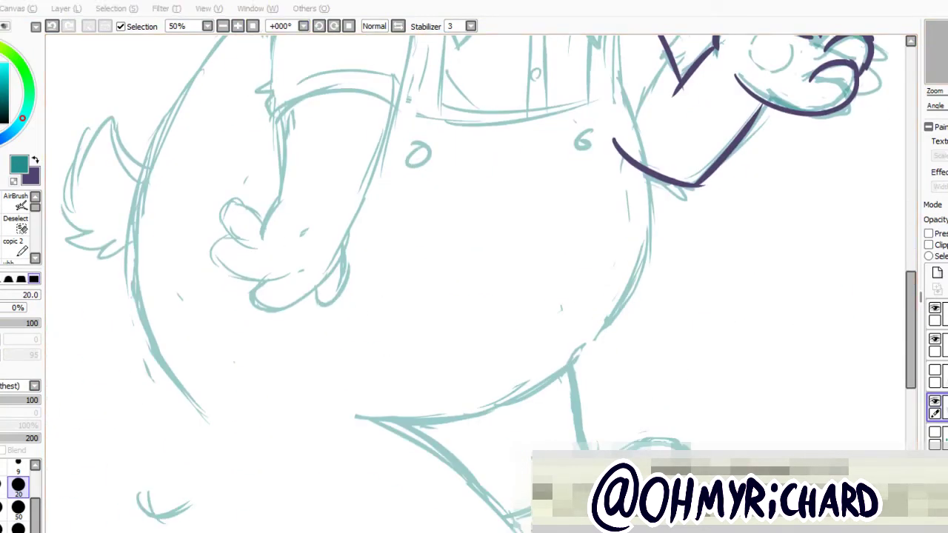
scroll(571, 199, down, 1)
scroll(570, 198, down, 2)
click(935, 371)
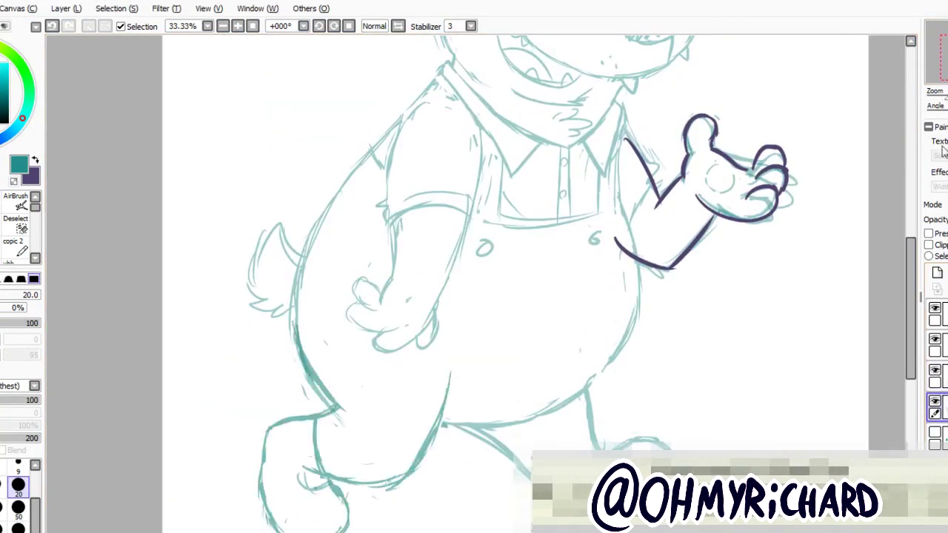
scroll(474, 282, up, 2)
scroll(474, 282, down, 1)
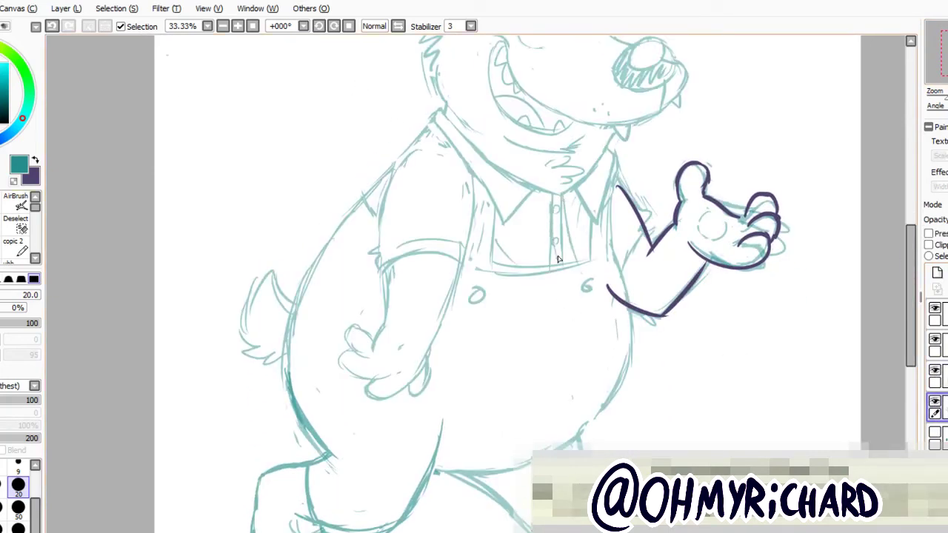
Erase the straight button placket and redraw it with lines curving over the chest and two oval buttons.
key(b)
drag(474, 267, 442, 285)
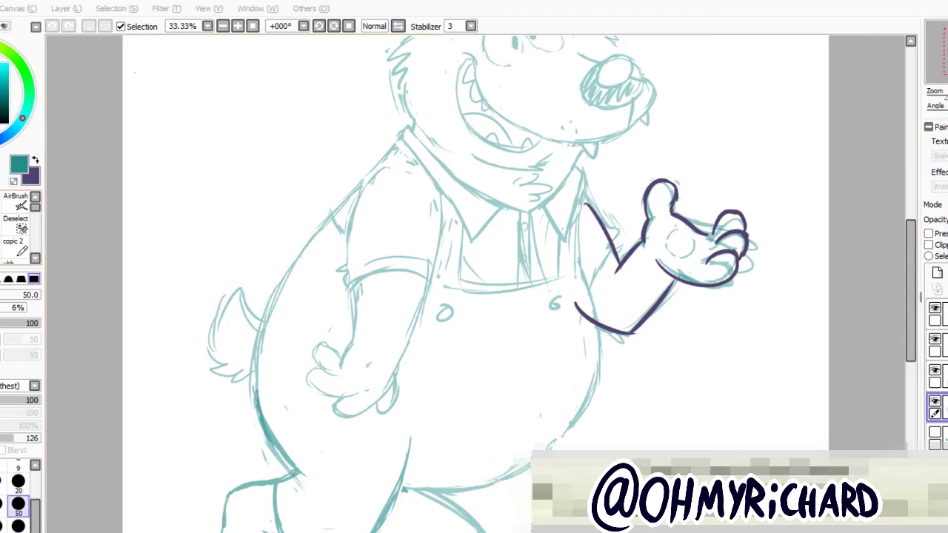
scroll(546, 205, up, 1)
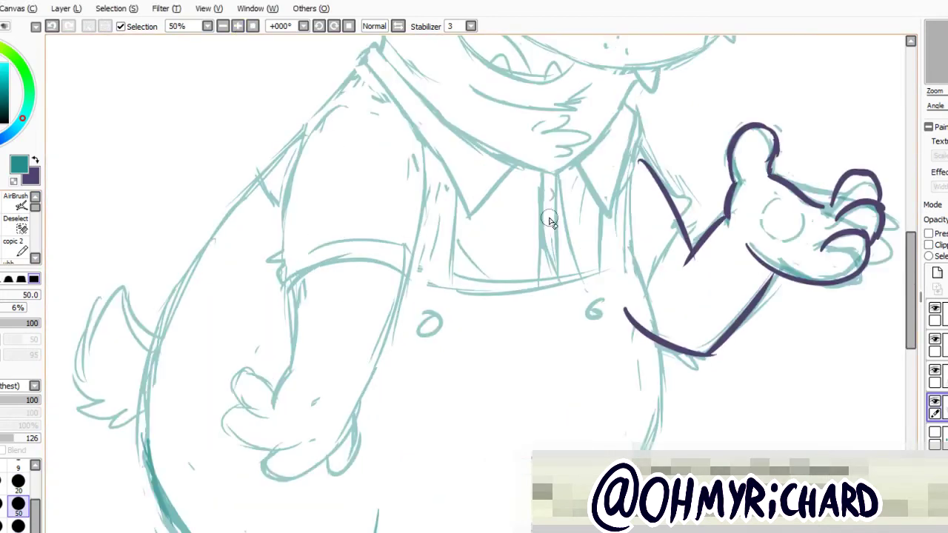
scroll(780, 93, up, 2)
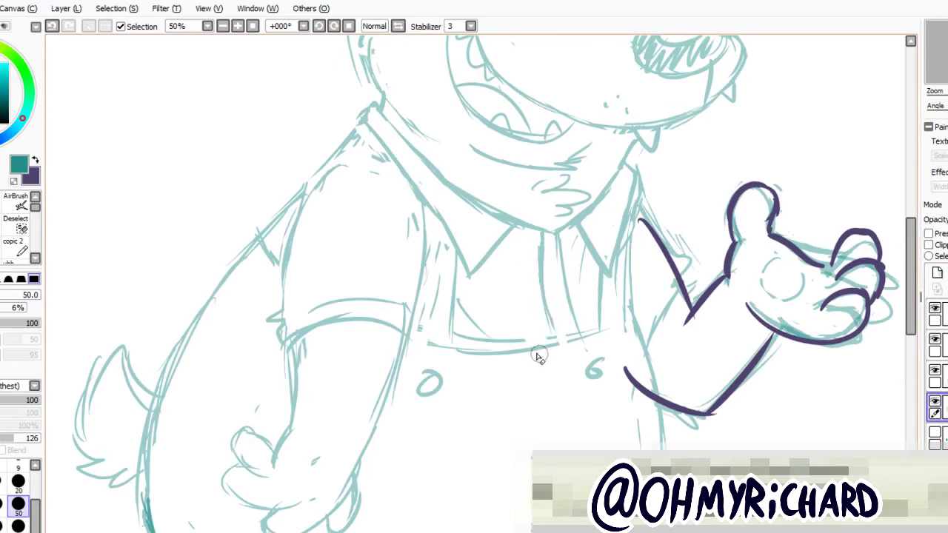
key(n)
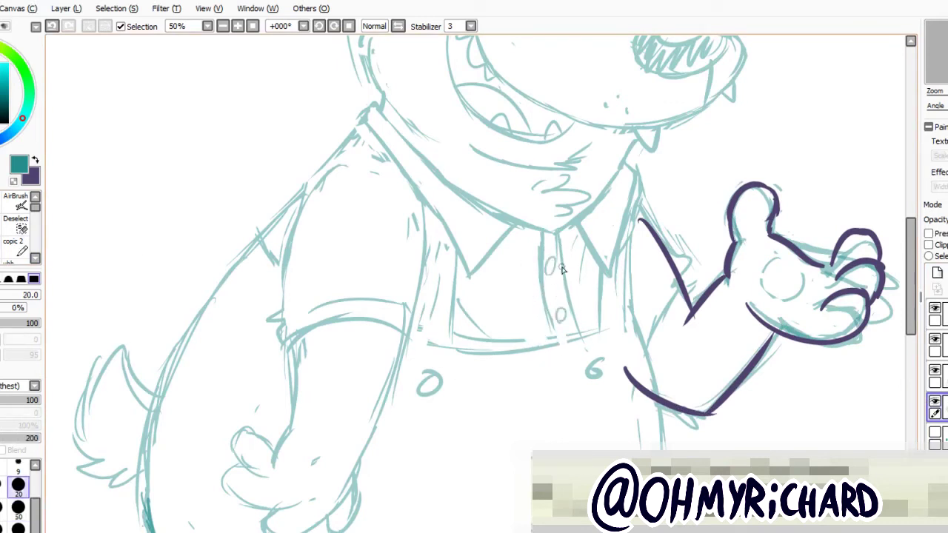
Lasso the button placket, adjust it slightly with Transform and deselect it.
drag(562, 270, 538, 188)
drag(516, 237, 527, 253)
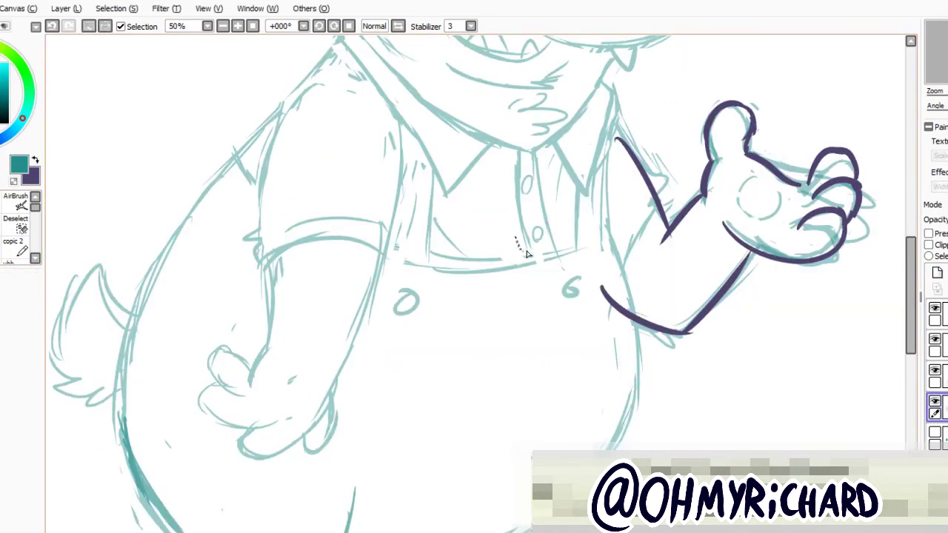
drag(545, 162, 506, 158)
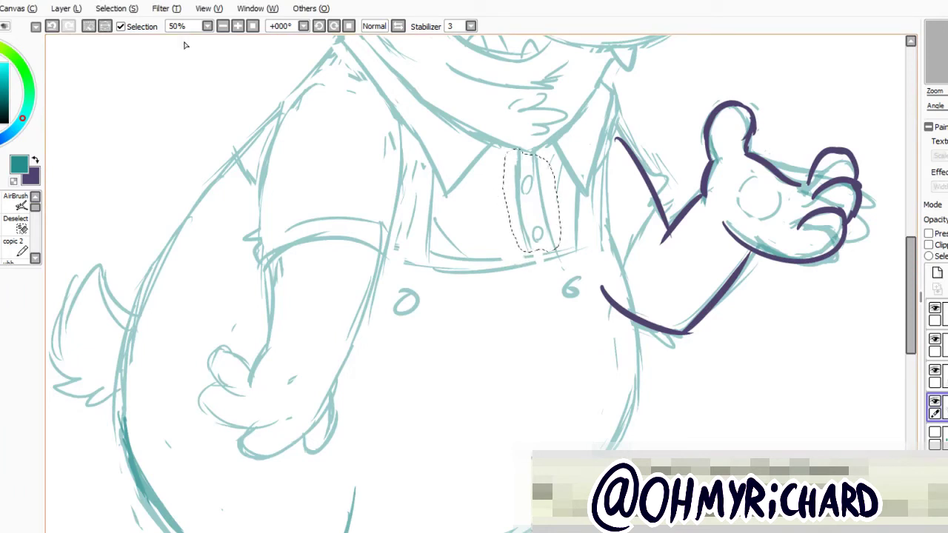
click(66, 8)
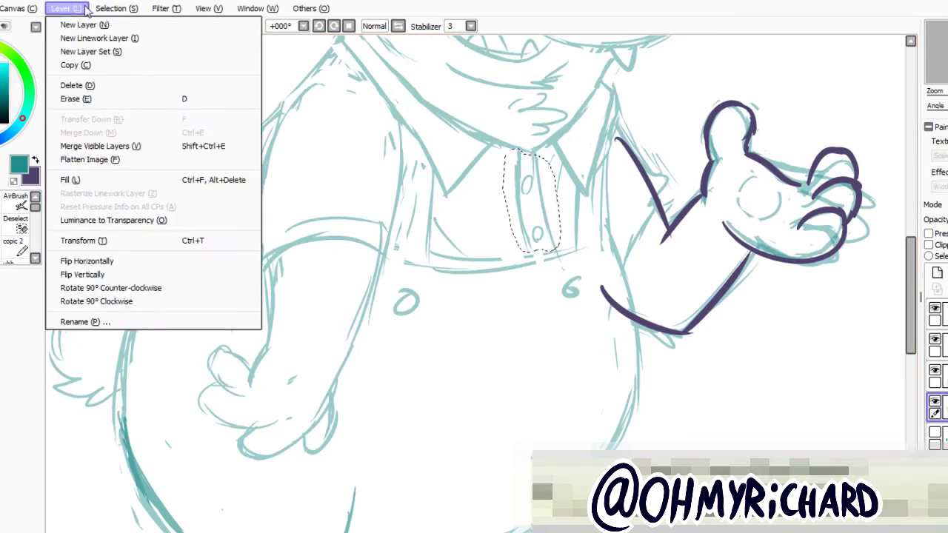
click(84, 239)
key(Return)
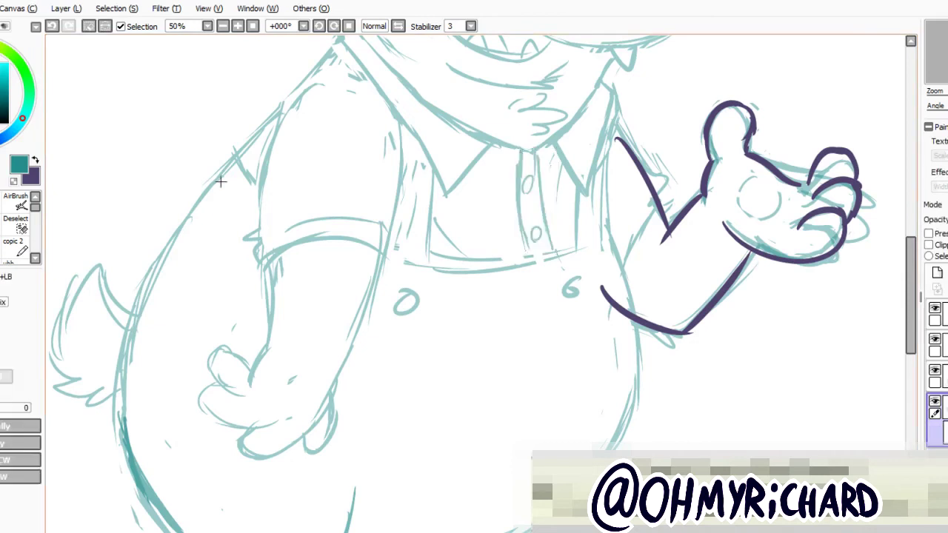
key(ctrl+d)
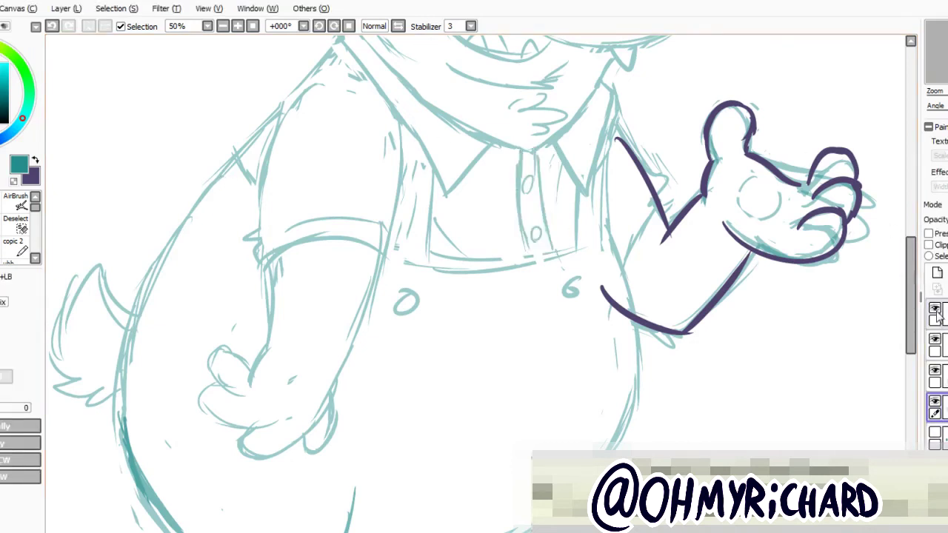
Trim the body-side end of the raised arm's upper sleeve ink line and erase the inked lower sleeve edge.
key(b)
key(x)
drag(619, 141, 630, 174)
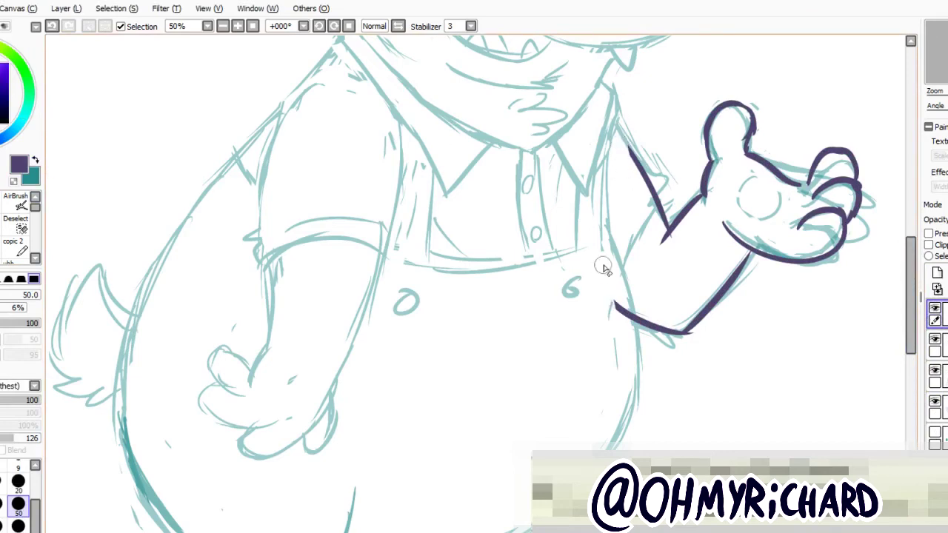
mouse_move(602, 287)
mouse_down()
mouse_move(631, 325)
mouse_move(690, 332)
mouse_up()
Ink pointed fur tufts in dark purple at the raised arm's elbow, joining the forearm line.
key(n)
mouse_move(631, 319)
mouse_down()
mouse_move(686, 348)
mouse_move(700, 191)
mouse_up()
scroll(474, 281, up, 5)
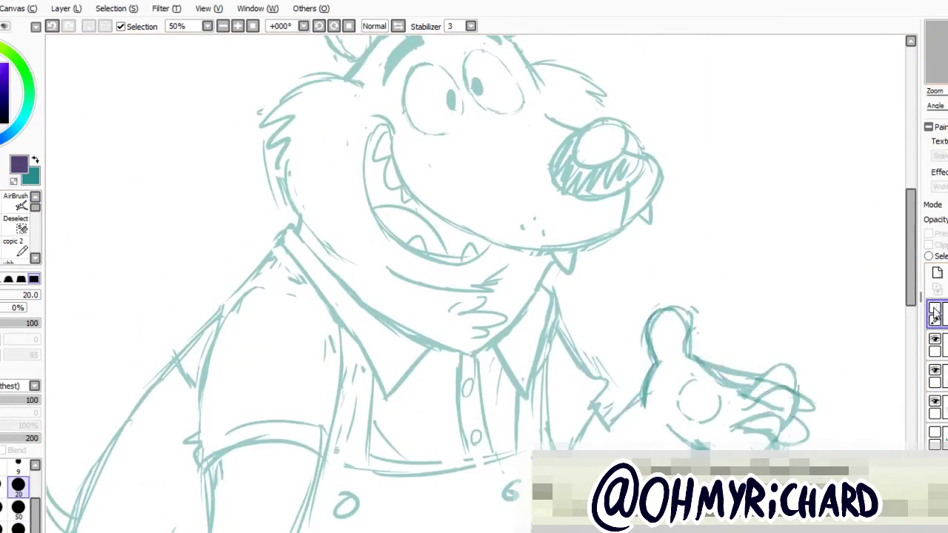
drag(650, 341, 615, 270)
Show the ink layer and extend the raised arm's upper sleeve line in dark purple up to the shirt collar.
click(937, 345)
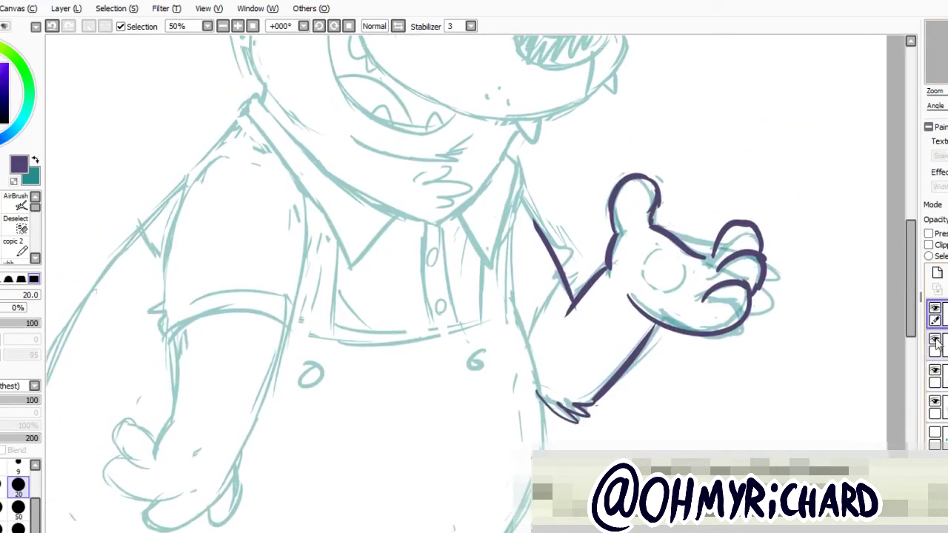
key(e)
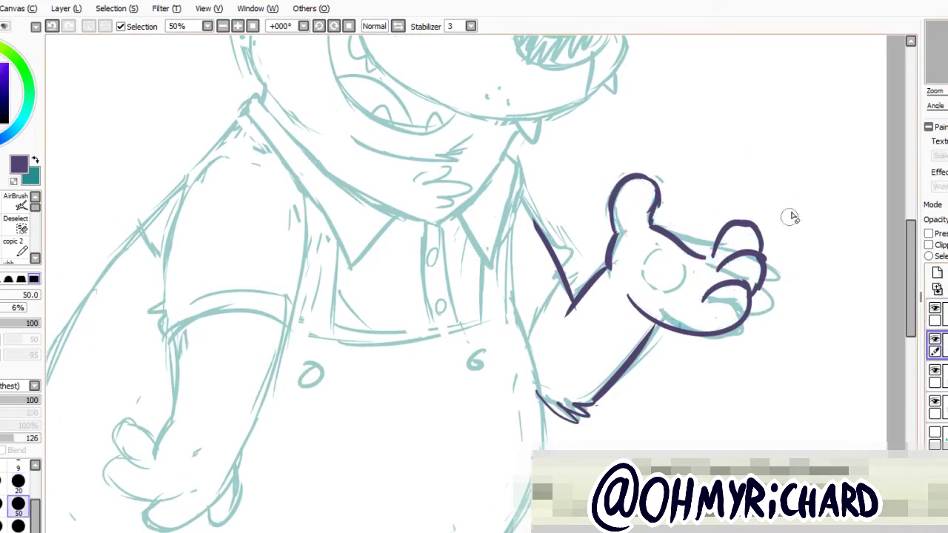
drag(789, 214, 849, 261)
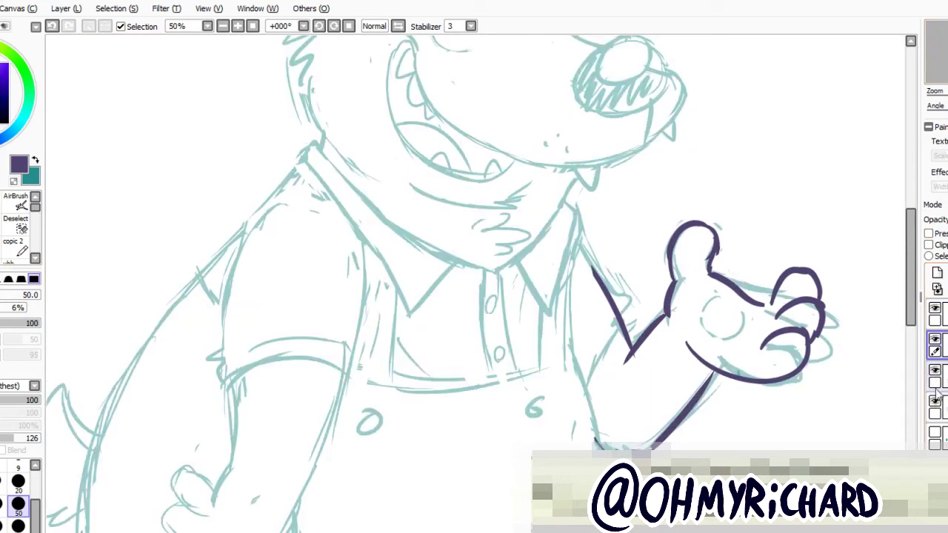
click(937, 314)
key(e)
drag(557, 207, 601, 307)
scroll(862, 126, down, 5)
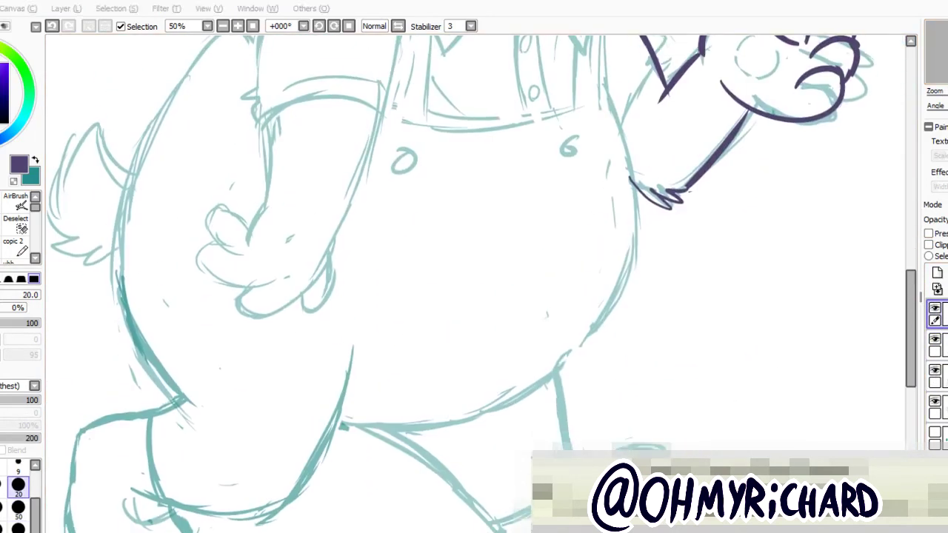
scroll(850, 104, up, 5)
scroll(850, 103, down, 10)
scroll(482, 281, up, 10)
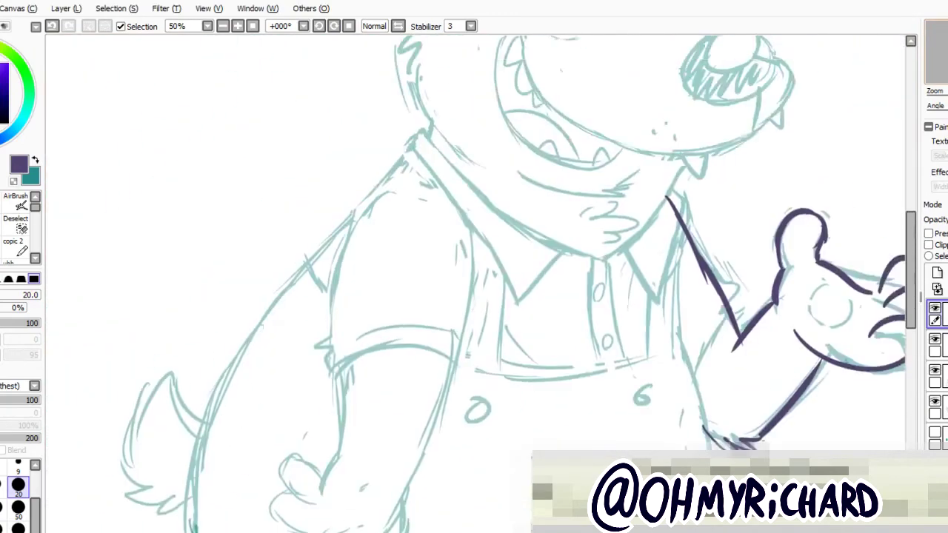
On the sketch layer, draw the overall straps in teal down both sides of the shirt and over the near shoulder.
scroll(474, 281, down, 5)
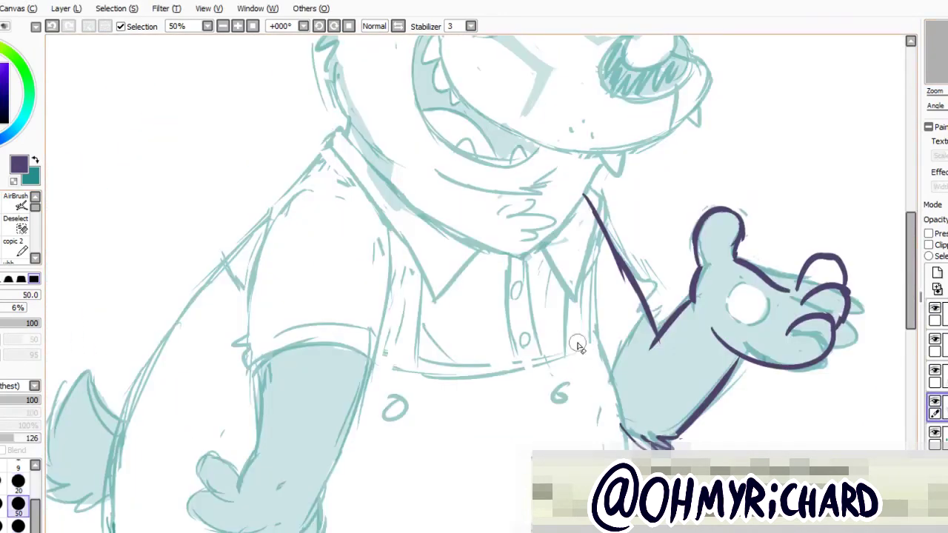
key(e)
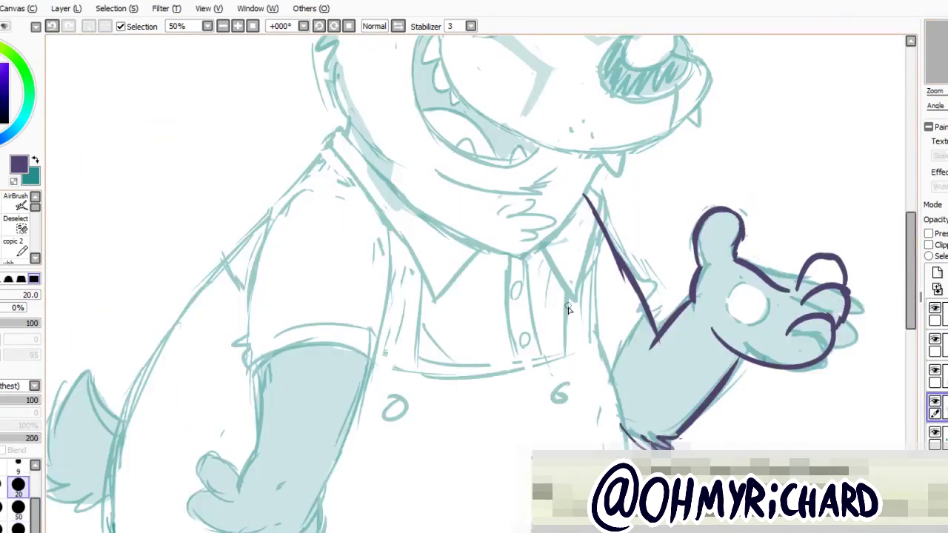
click(36, 164)
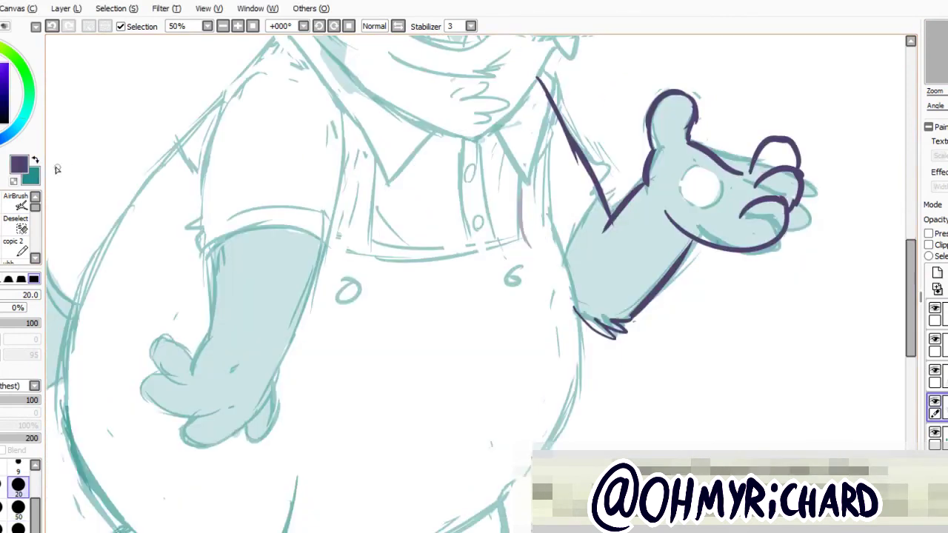
key(x)
drag(549, 236, 538, 194)
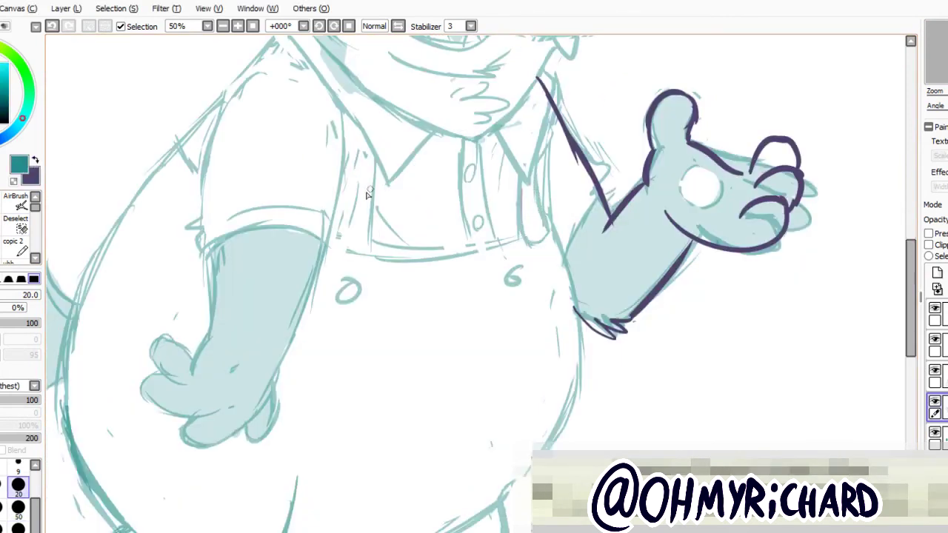
mouse_move(260, 72)
mouse_down()
mouse_move(326, 92)
mouse_move(299, 47)
mouse_up()
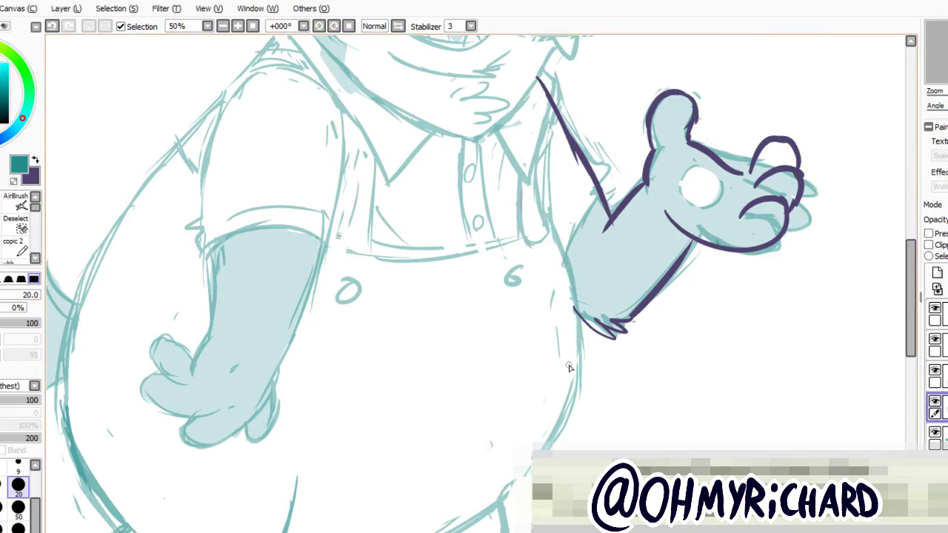
scroll(372, 130, up, 3)
drag(408, 308, 399, 364)
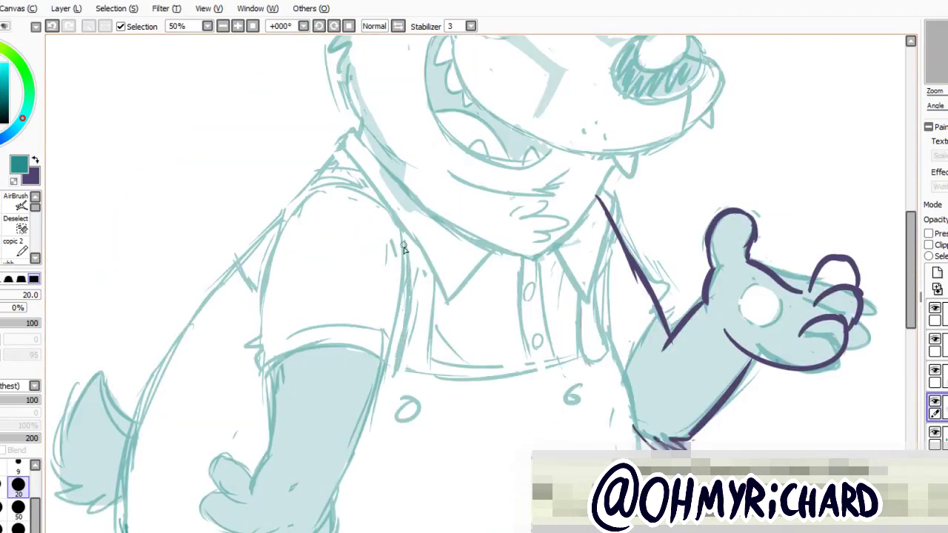
key(bracketright)
key(bracketright)
key(bracketright)
key(bracketright)
key(bracketright)
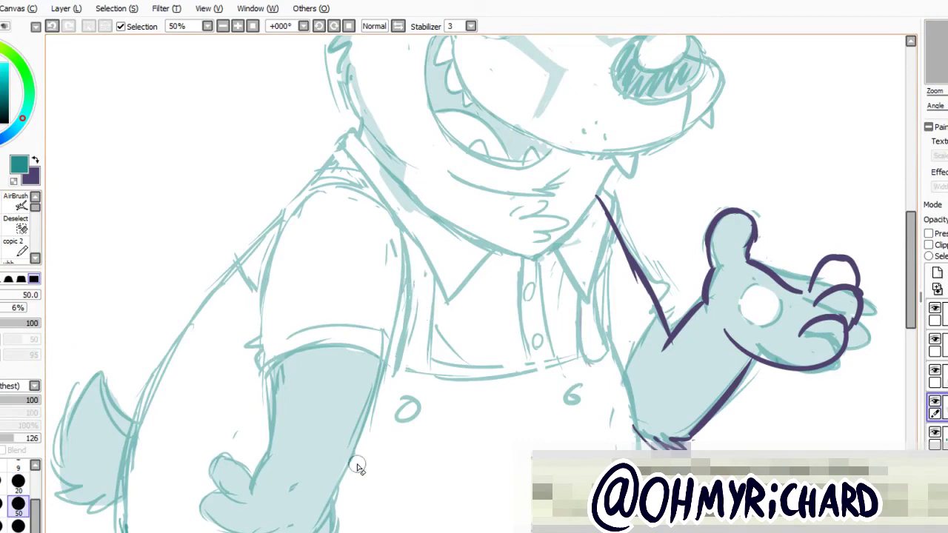
scroll(418, 296, down, 5)
scroll(474, 281, down, 4)
key(bracketleft)
key(bracketleft)
key(bracketleft)
key(bracketleft)
key(bracketleft)
scroll(474, 282, up, 10)
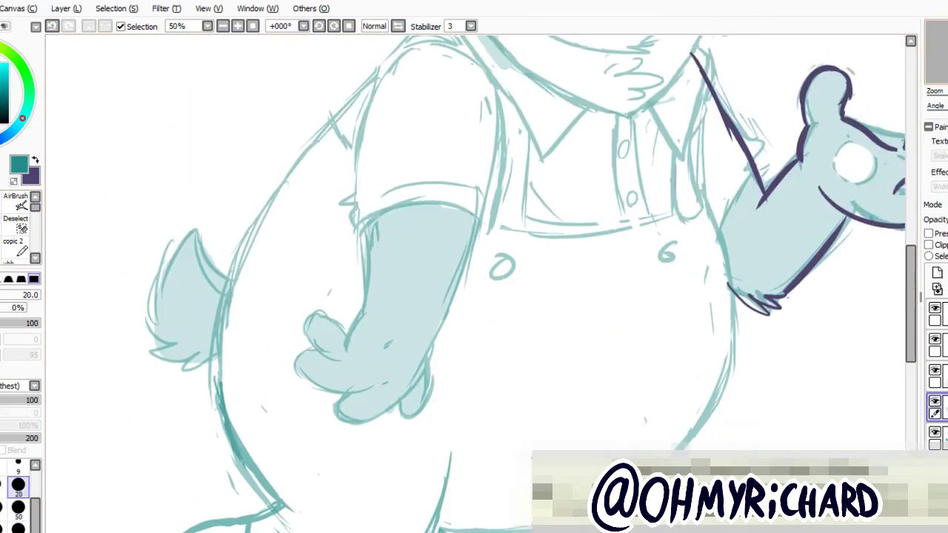
Erase the doubled line along the near trouser leg's lower curve and redraw it as a single teal line to the hem.
scroll(474, 281, down, 4)
scroll(474, 281, down, 1)
scroll(474, 282, down, 3)
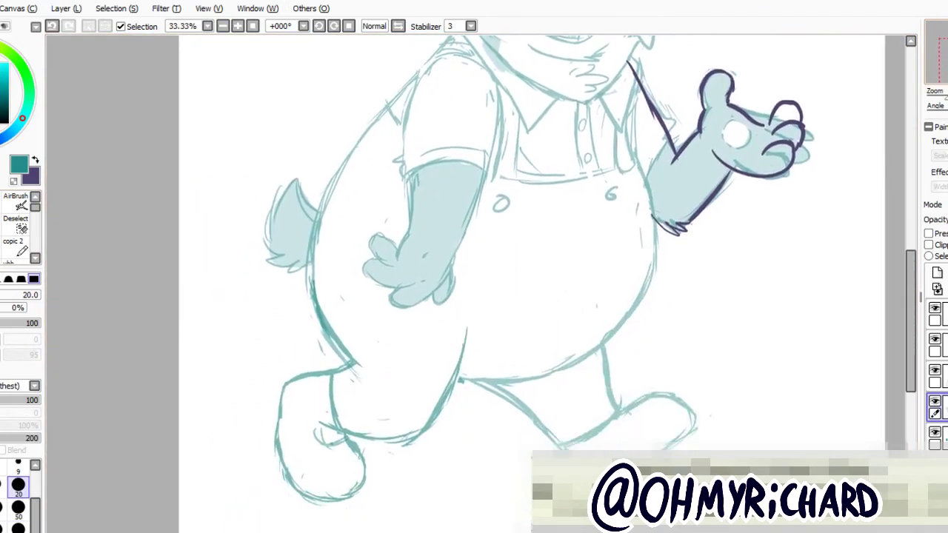
scroll(474, 281, down, 1)
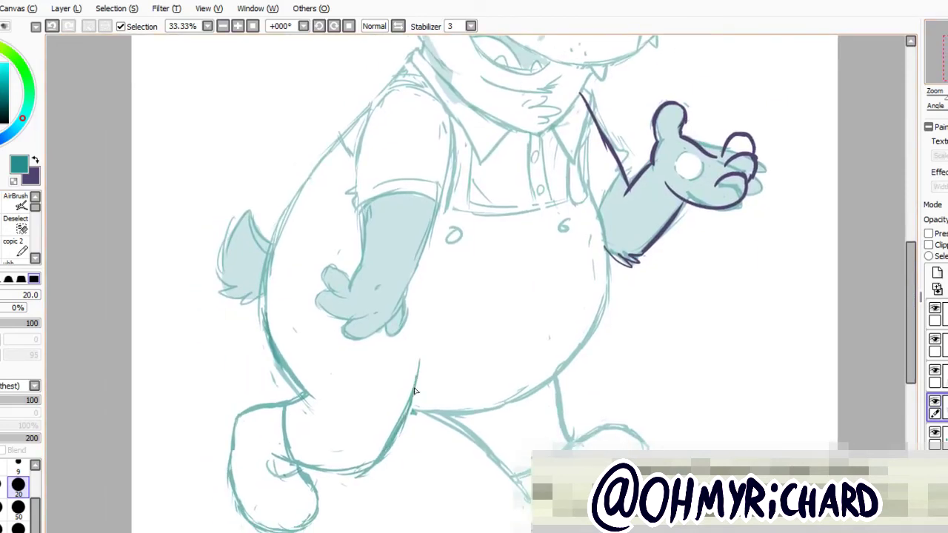
scroll(475, 282, down, 2)
drag(333, 368, 391, 385)
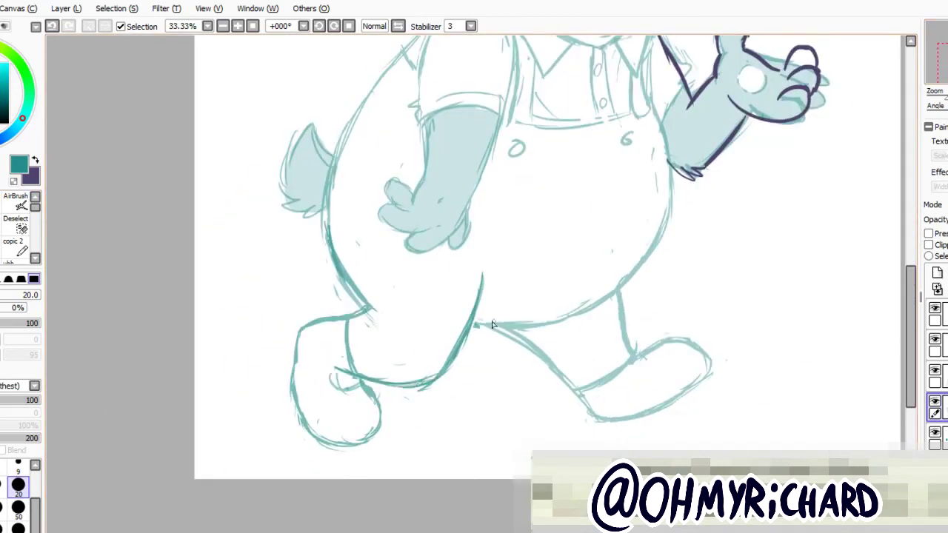
key(e)
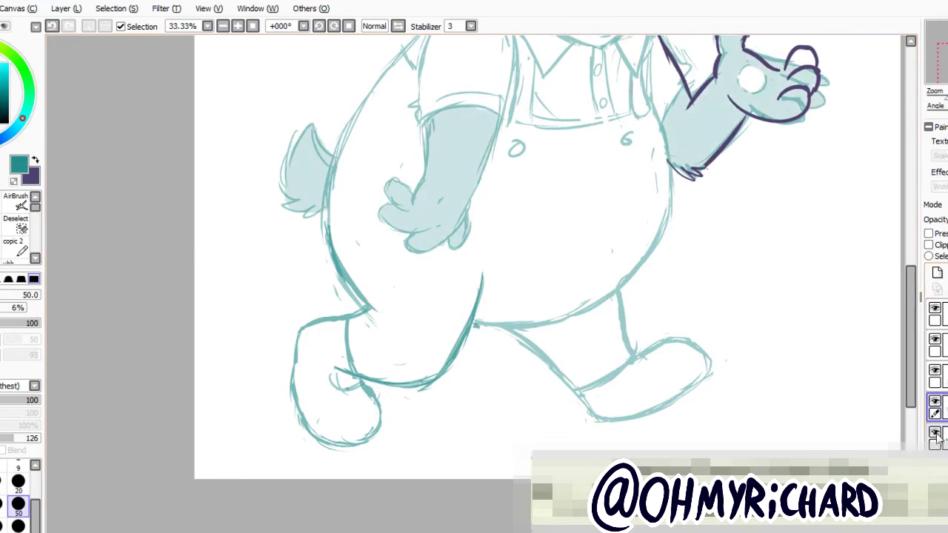
key(ctrl+z)
key(ctrl+z)
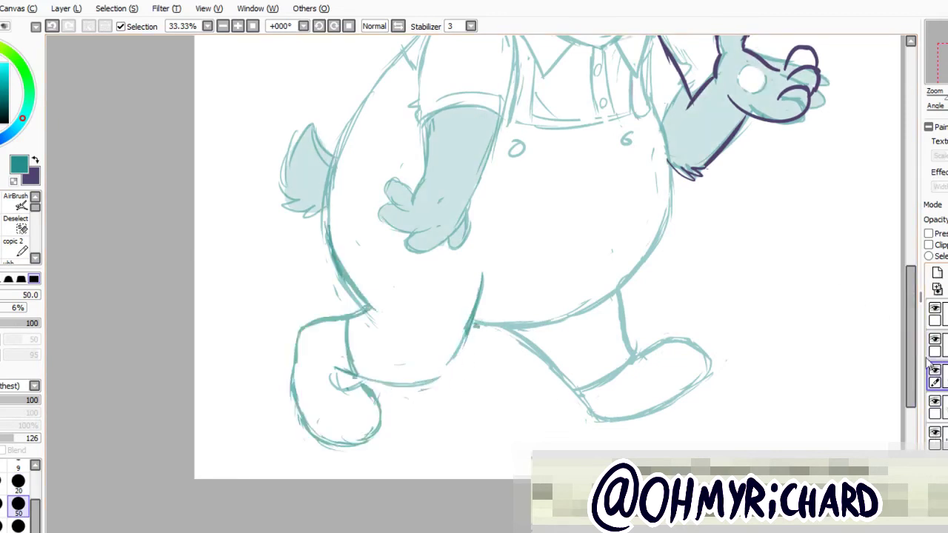
click(939, 405)
key(n)
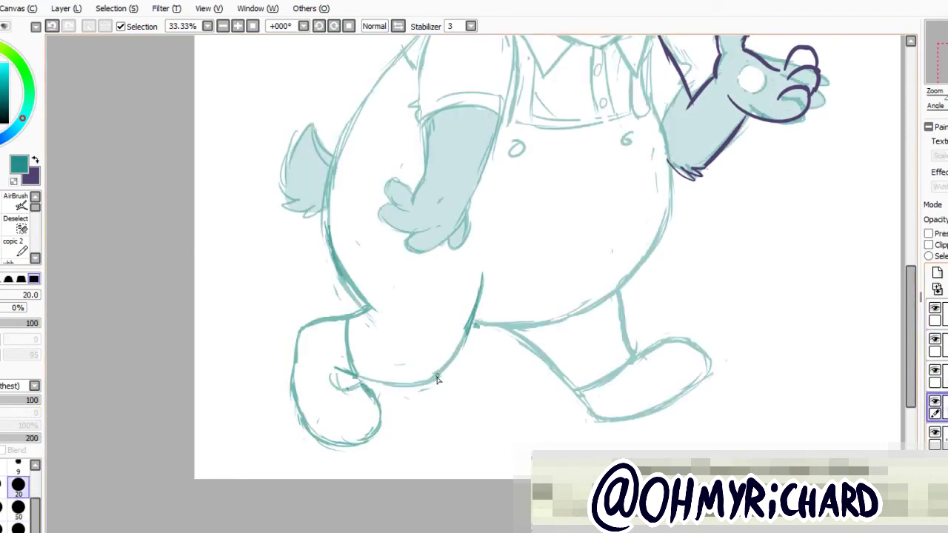
Erase the old strap ends and overall buttons, and redraw both straps with rounded, buttoned tabs over the bib's corners.
scroll(474, 281, up, 4)
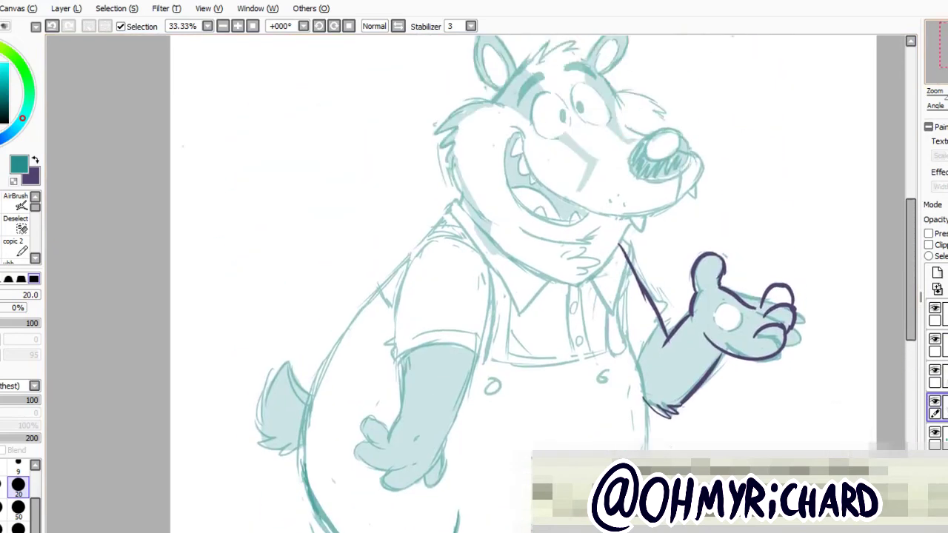
scroll(474, 282, down, 1)
scroll(533, 301, up, 5)
scroll(533, 301, down, 3)
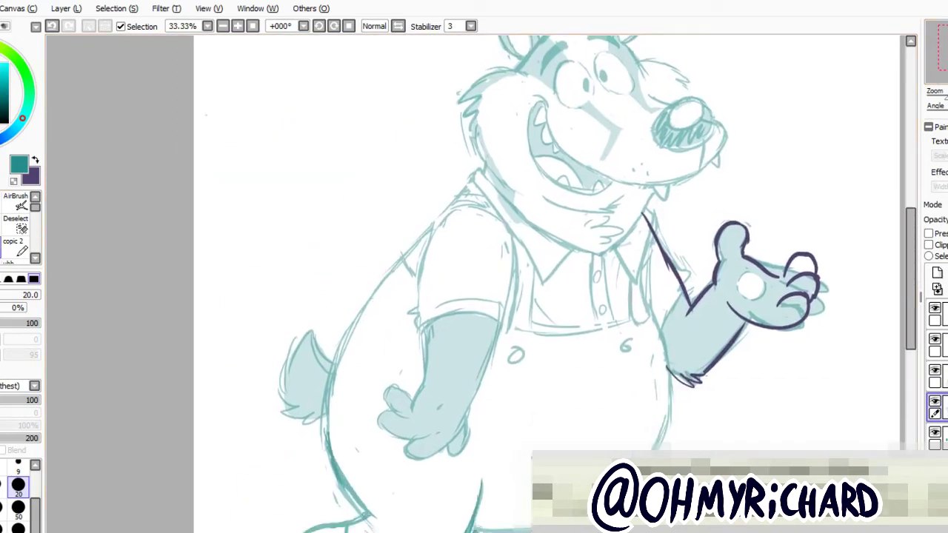
key(b)
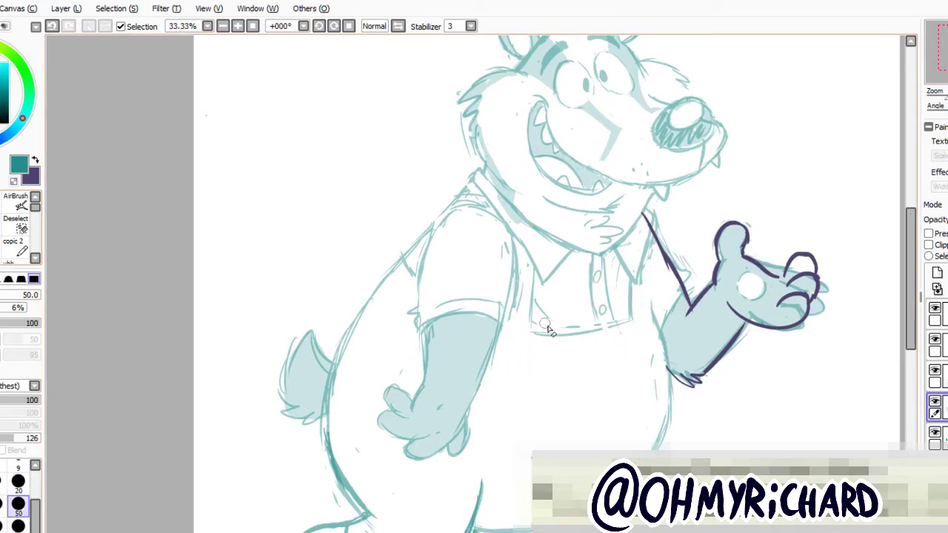
key(n)
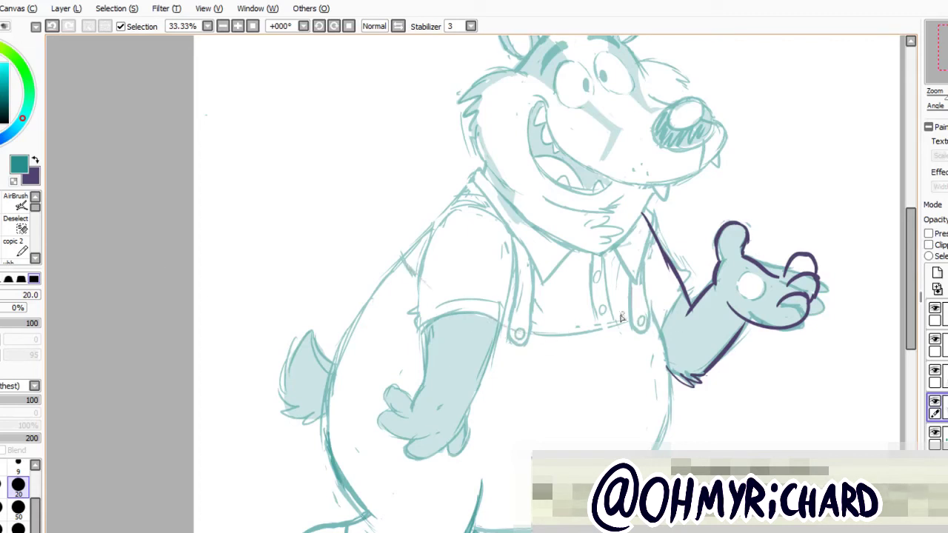
key(])
key(])
key(])
key(])
key(])
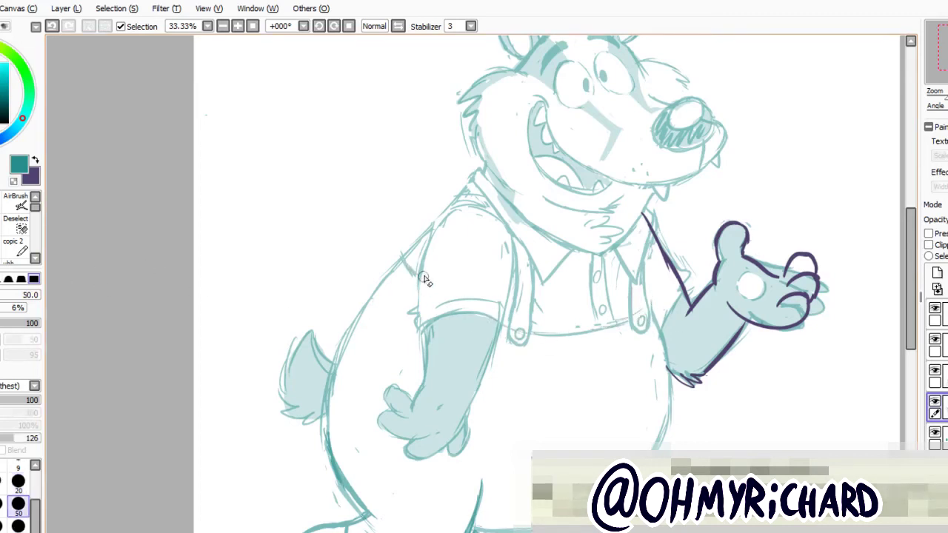
scroll(665, 162, down, 3)
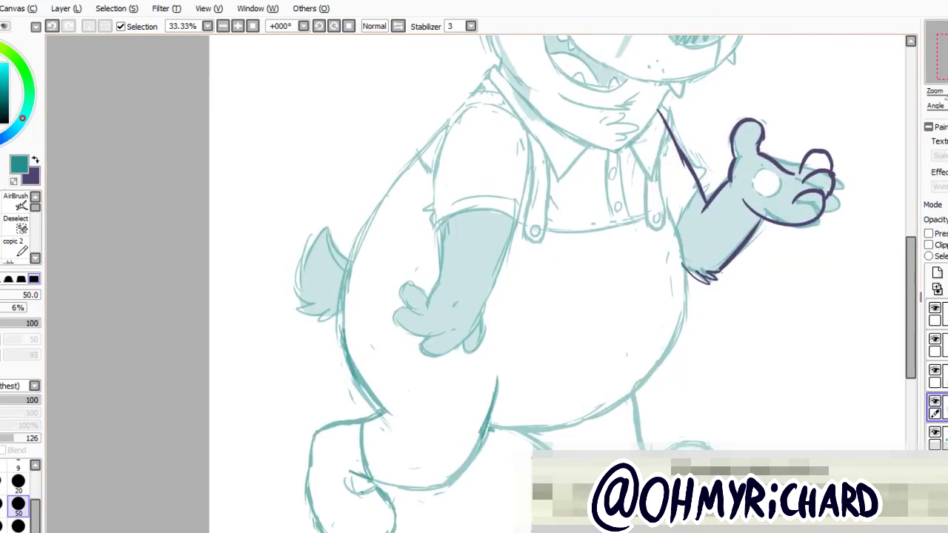
key([)
key([)
key([)
key([)
key([)
scroll(741, 133, down, 1)
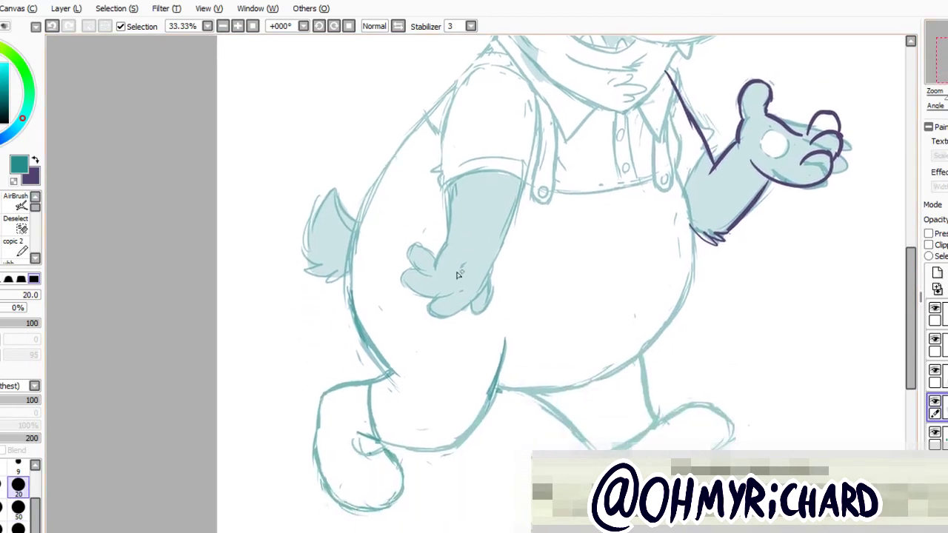
key(])
key(])
key(])
key(])
key(])
scroll(743, 103, down, 2)
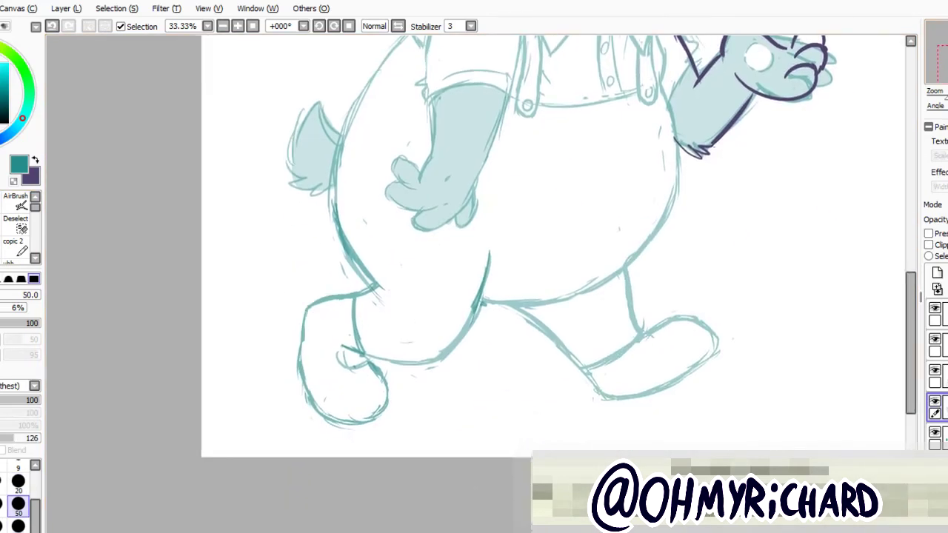
Sketch a stitched square patch in teal on the overalls' hip between the tail and the lowered hand.
scroll(895, 152, up, 6)
scroll(896, 152, down, 4)
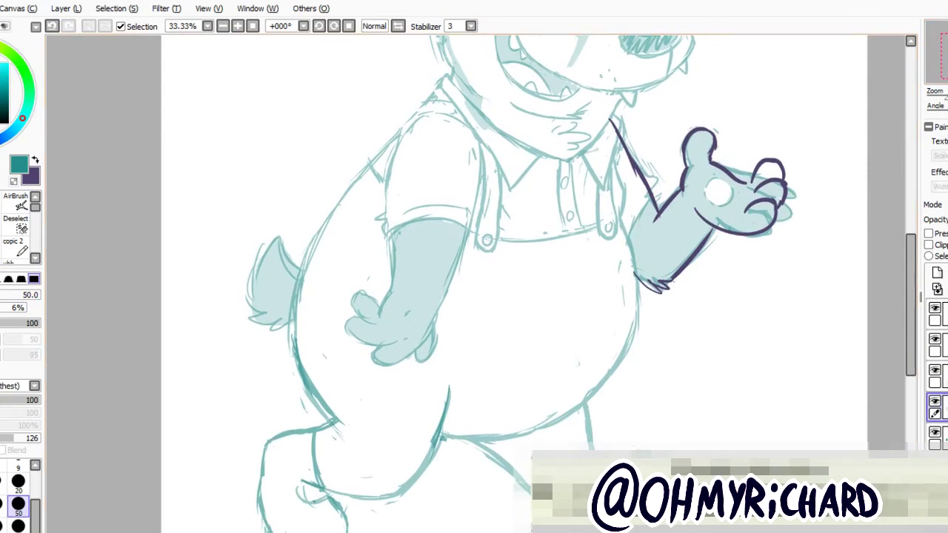
scroll(475, 272, up, 2)
scroll(474, 272, down, 4)
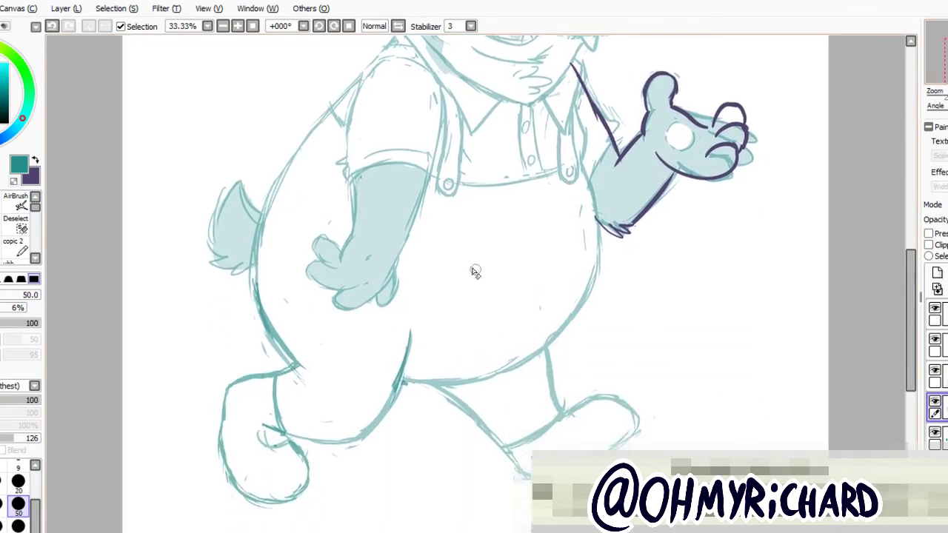
key(e)
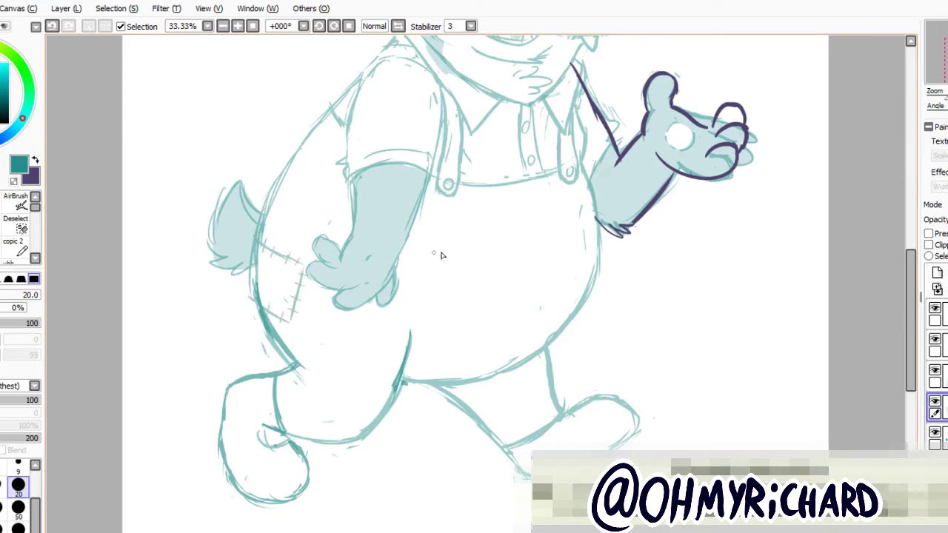
Erase the curled mark on the rear shoe and sketch straight lace lines across it.
scroll(441, 255, up, 3)
scroll(441, 255, down, 3)
key(b)
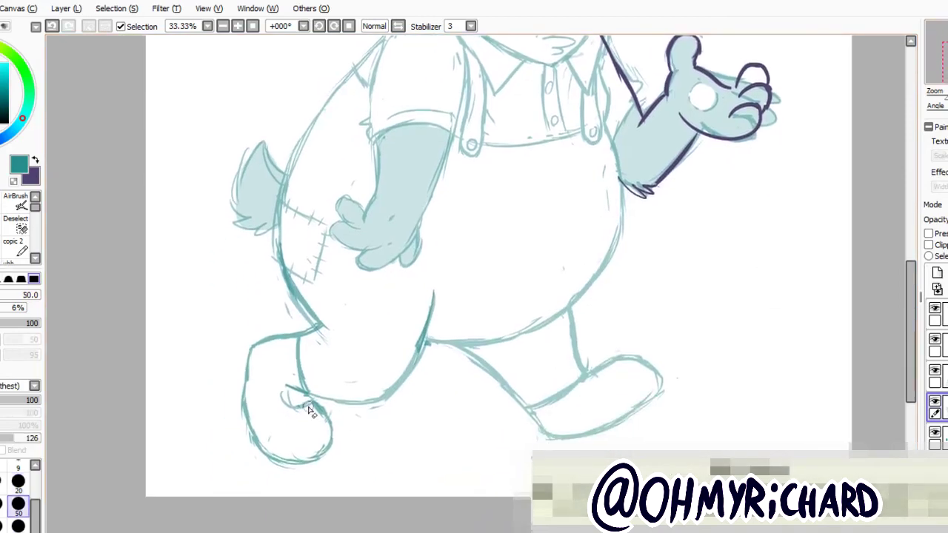
key(e)
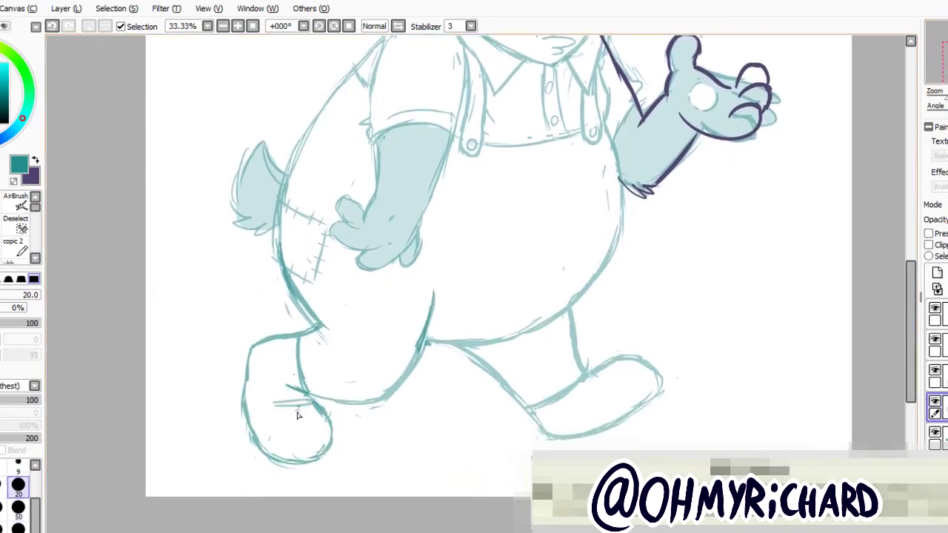
drag(327, 417, 273, 413)
Sketch a scooped bib edge between the straps in teal and erase the old straight edge and shirt placket.
scroll(469, 277, up, 3)
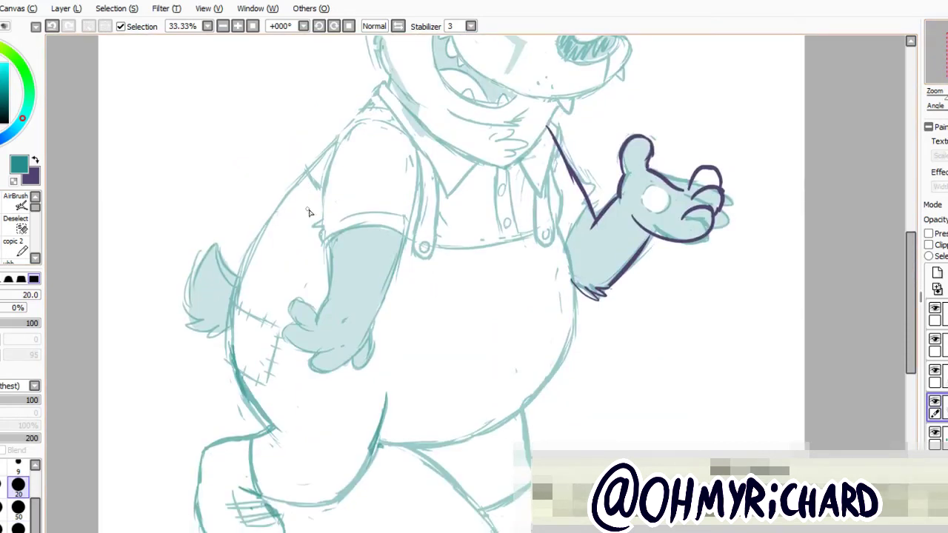
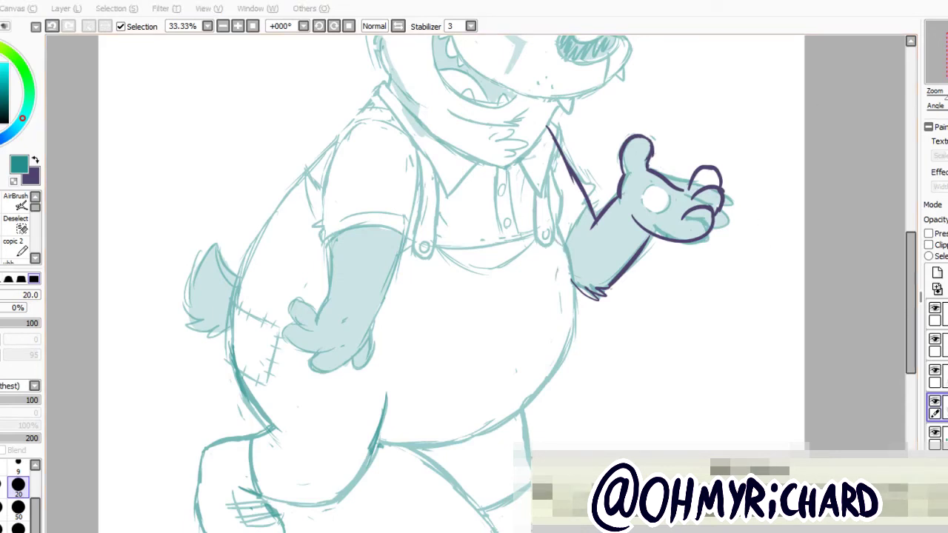
key(b)
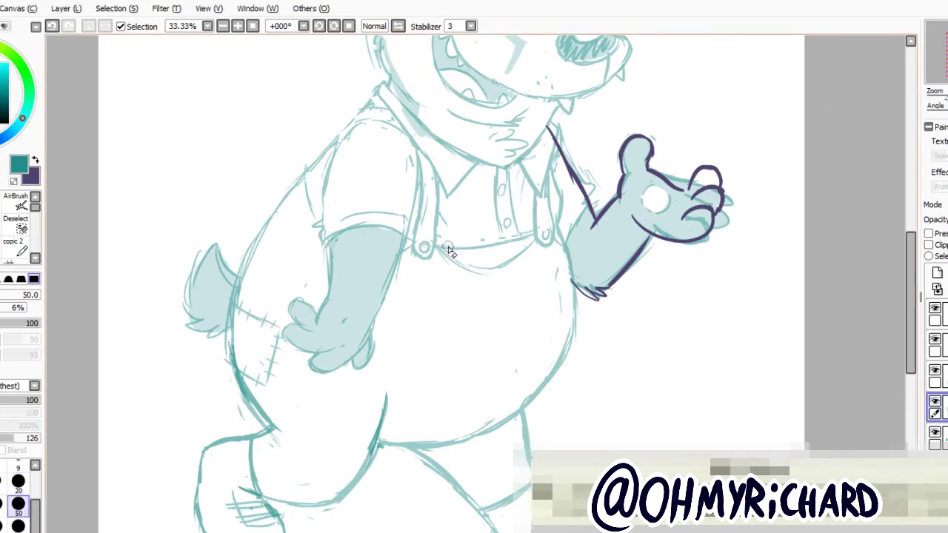
mouse_move(449, 250)
mouse_down()
mouse_move(520, 231)
mouse_move(511, 233)
mouse_move(505, 178)
mouse_move(559, 240)
mouse_move(559, 159)
mouse_up()
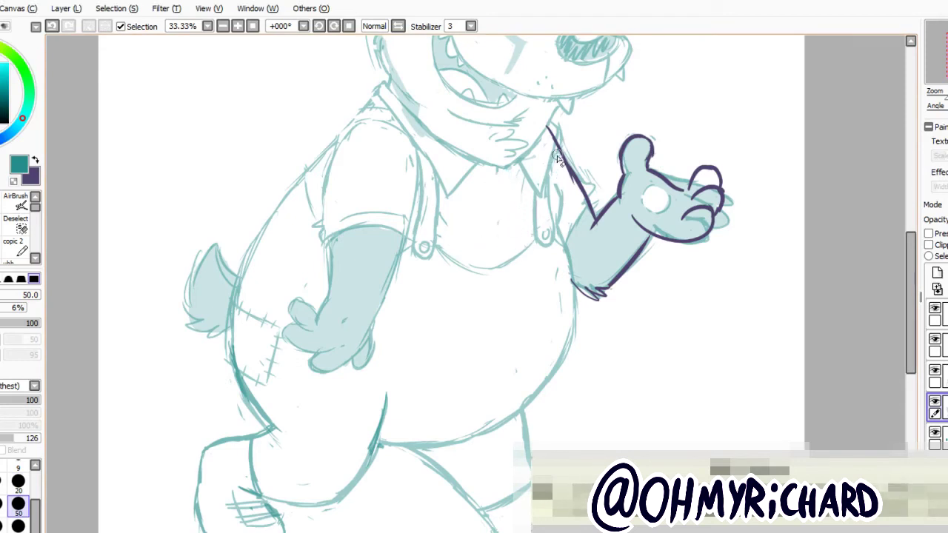
key(n)
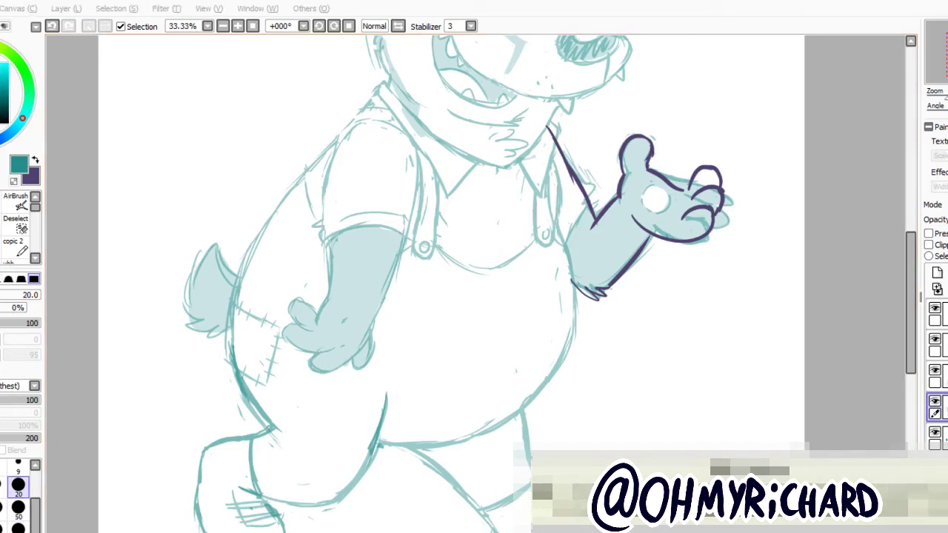
Lengthen the two strap tabs, erase their old buttons and redraw the buttons lower inside the rounded ends.
mouse_move(448, 301)
mouse_down()
mouse_move(471, 325)
mouse_move(440, 295)
mouse_up()
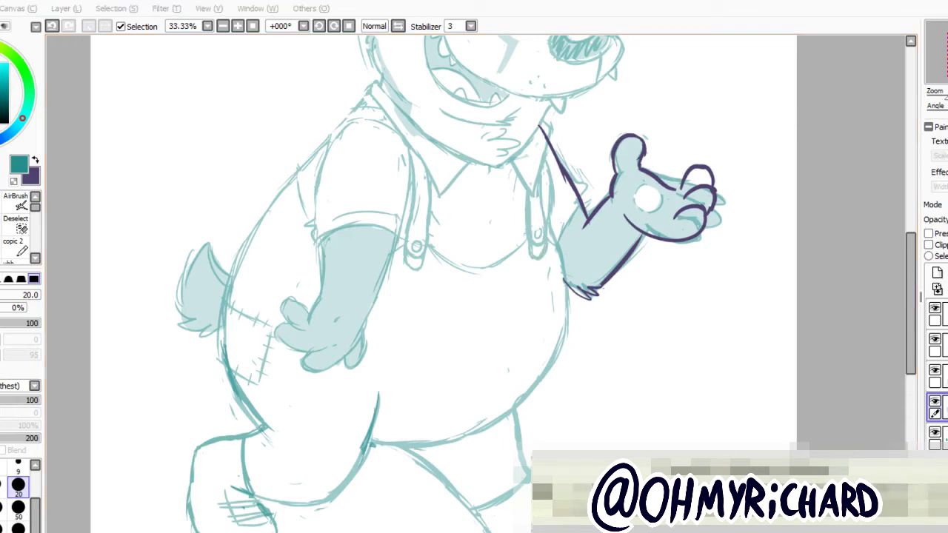
key(b)
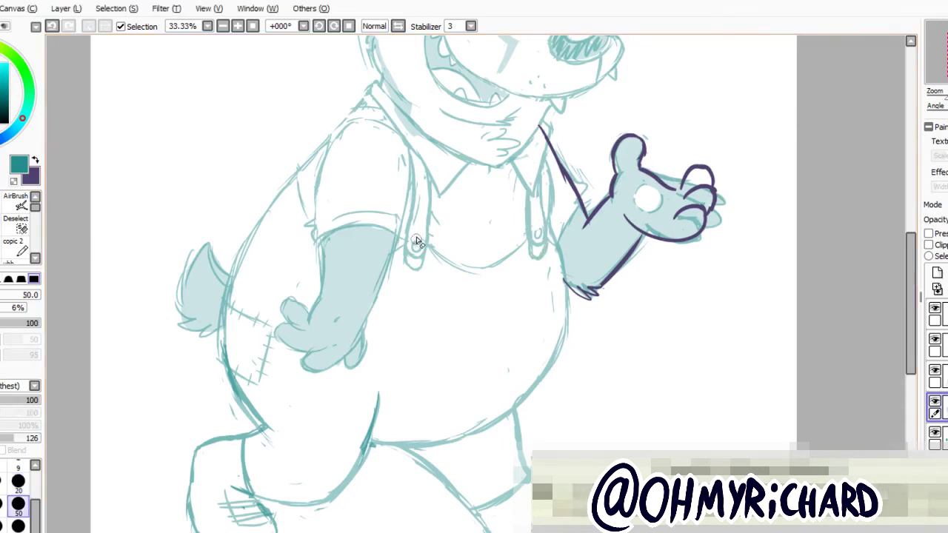
key(n)
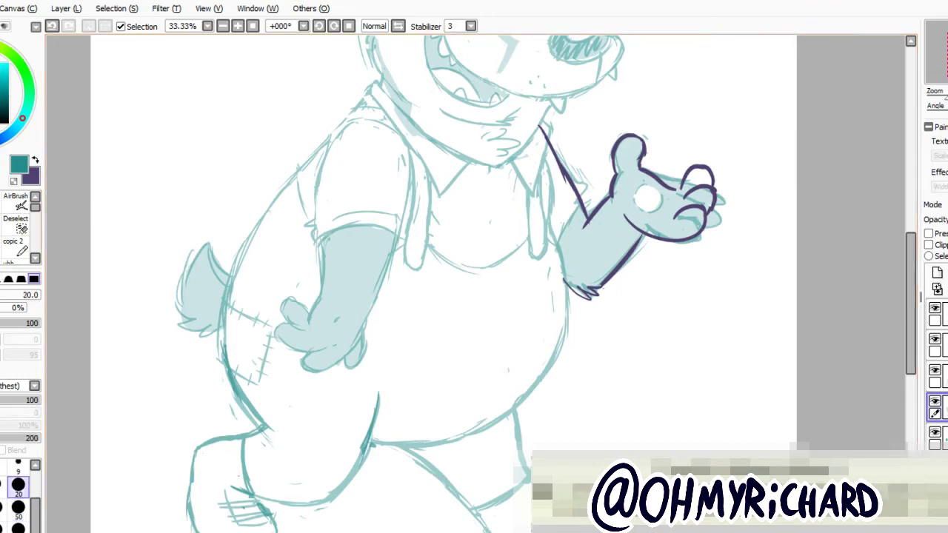
mouse_move(439, 254)
mouse_down()
mouse_move(478, 270)
mouse_move(502, 263)
mouse_move(484, 368)
mouse_move(557, 199)
mouse_move(568, 410)
mouse_up()
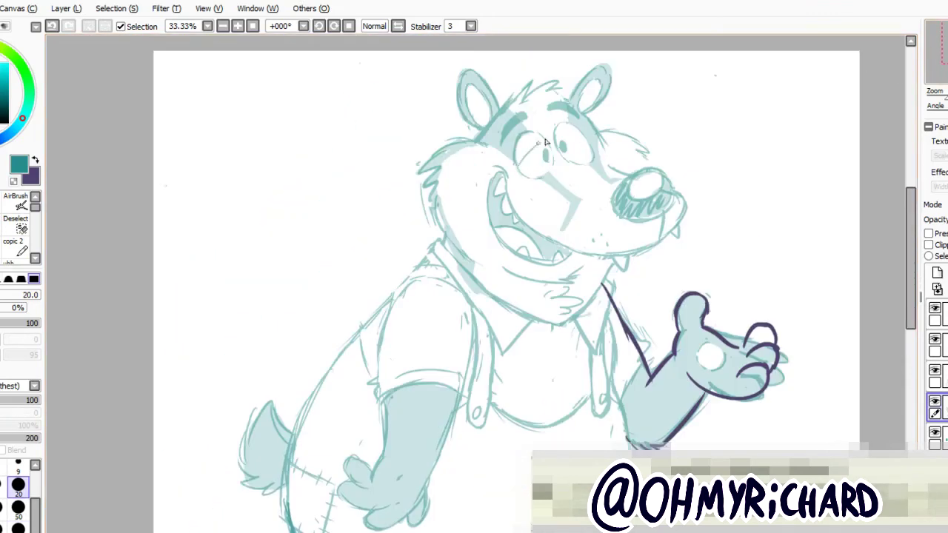
Erase small gaps in the sole outlines of both shoes where the heels meet the soles.
scroll(603, 185, down, 5)
scroll(604, 185, right, 2)
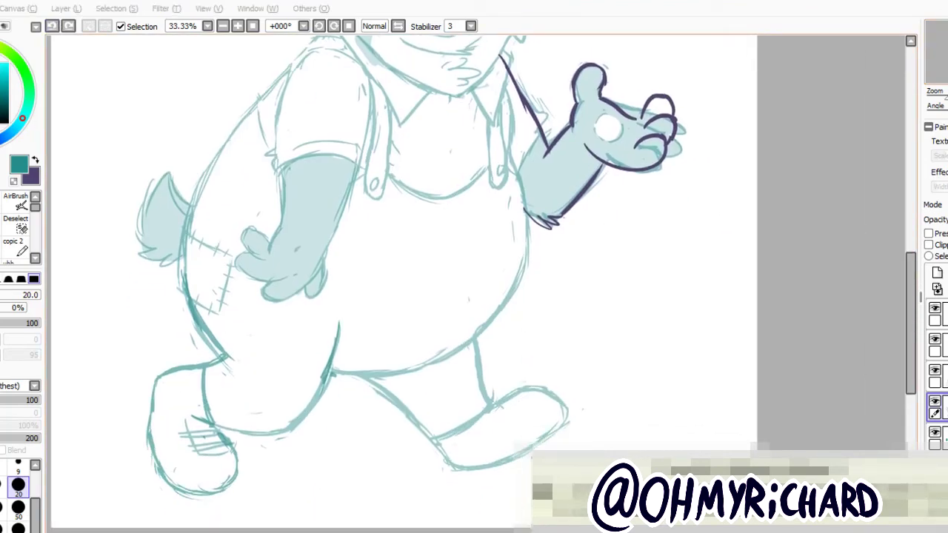
key(alt+Tab)
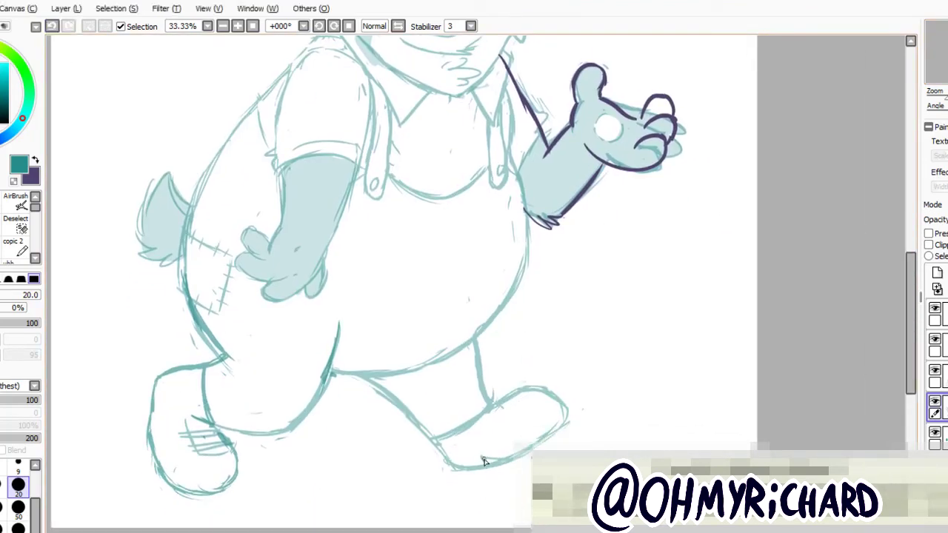
click(18, 504)
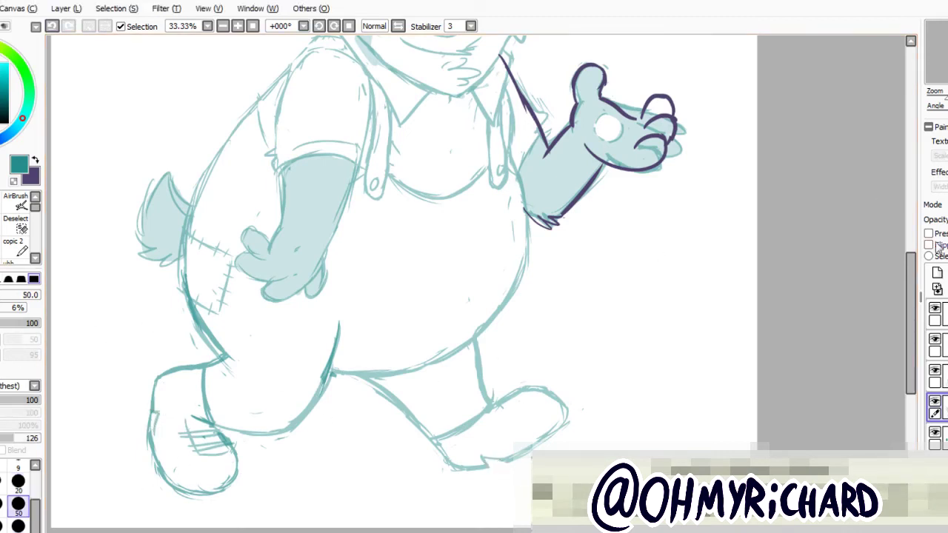
click(941, 376)
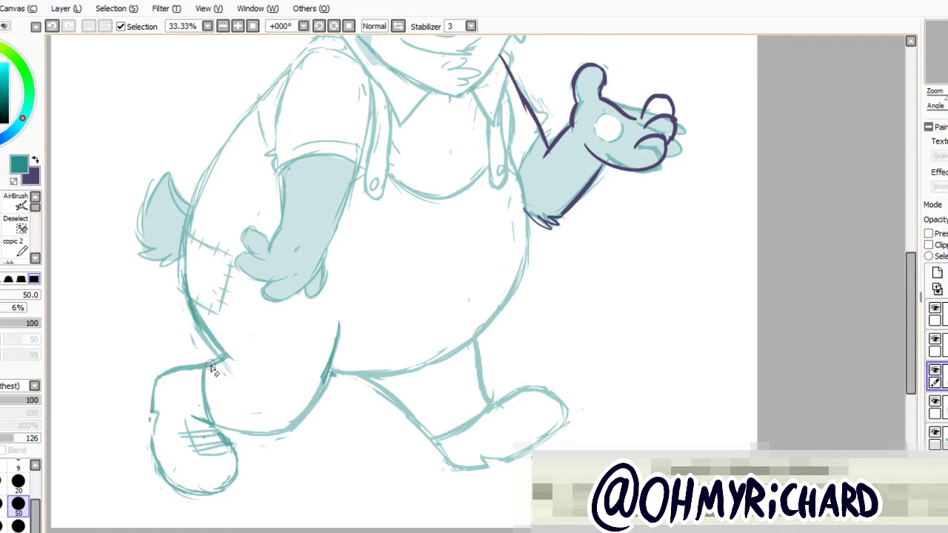
key(Down)
Draw stepped heels and parallel sole lines on both shoes in teal.
key(n)
drag(537, 405, 505, 304)
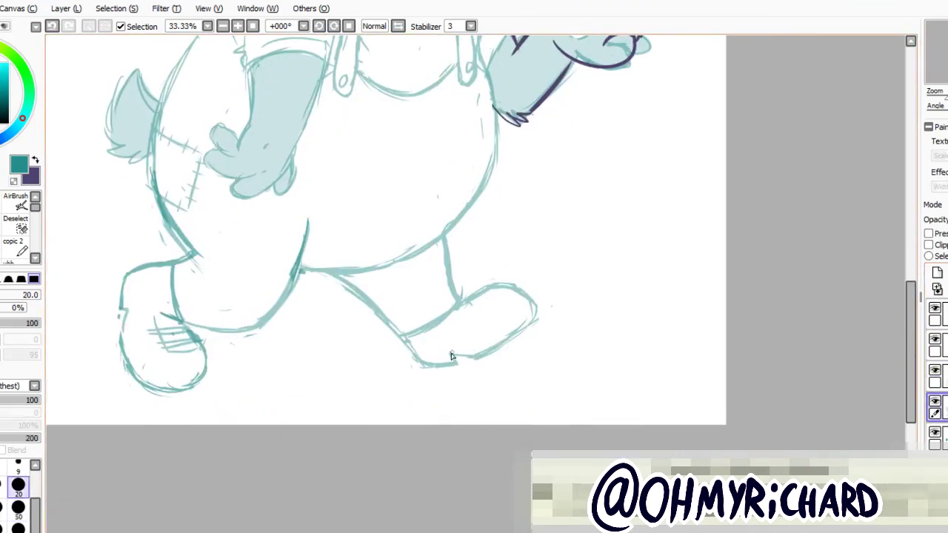
mouse_move(419, 362)
mouse_down()
mouse_move(527, 309)
mouse_move(490, 336)
mouse_up()
mouse_move(131, 279)
mouse_down()
mouse_move(132, 339)
mouse_move(167, 389)
mouse_up()
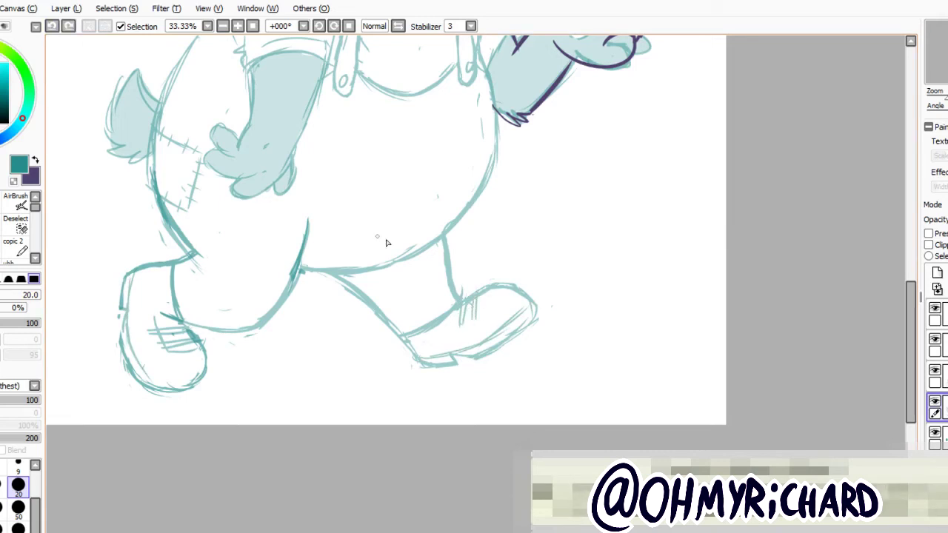
Trim the overshooting lace marks and tidy the lace panels on both shoes.
key(e)
key(ctrl+z)
key(n)
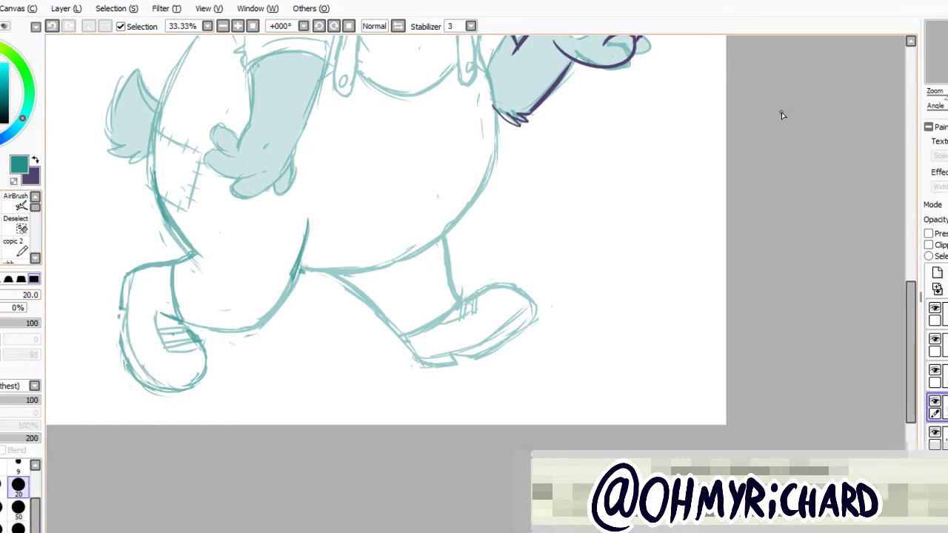
On the ink layer, ink the bear's back in dark purple in one long curve from the neck to the hip.
click(935, 63)
drag(297, 277, 344, 325)
click(936, 314)
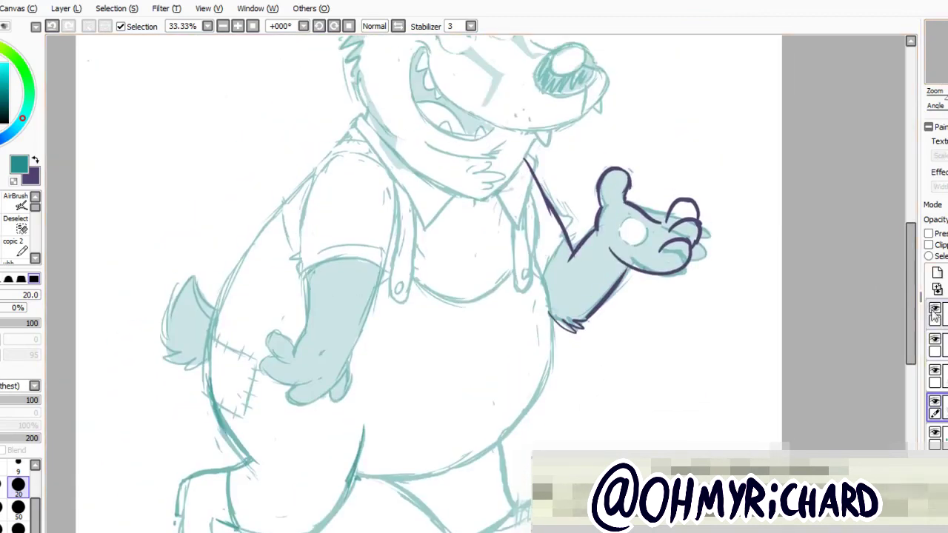
key(x)
mouse_move(356, 116)
mouse_down()
mouse_move(245, 235)
mouse_move(202, 307)
mouse_move(209, 400)
mouse_move(244, 452)
mouse_up()
key(ctrl+z)
key(ctrl+z)
key(ctrl+z)
mouse_move(363, 96)
mouse_down()
mouse_move(340, 159)
mouse_move(303, 176)
mouse_move(248, 252)
mouse_move(227, 410)
mouse_move(254, 459)
mouse_up()
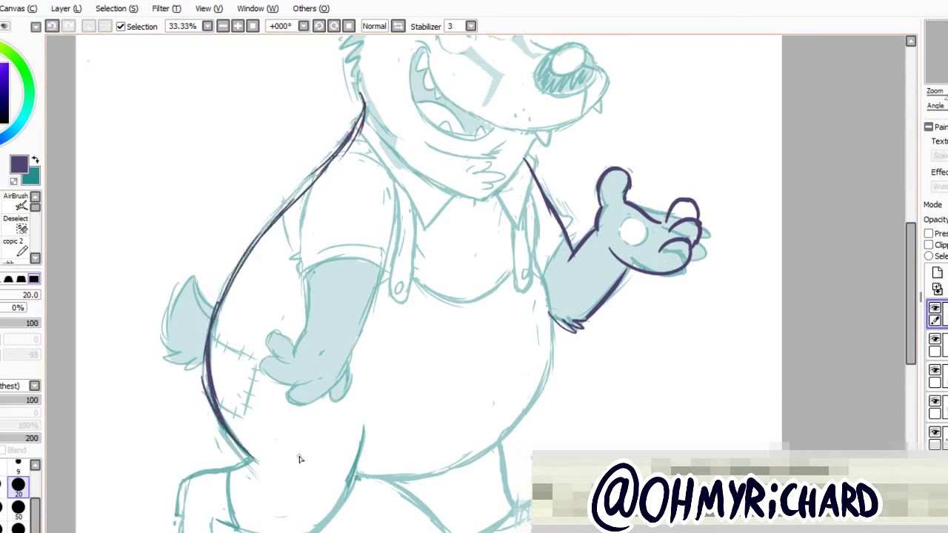
Ink the belly's underside and the front of the body up to the collar in dark purple.
scroll(253, 459, down, 2)
mouse_move(334, 406)
mouse_down()
mouse_move(496, 360)
mouse_move(538, 298)
mouse_up()
drag(515, 105, 529, 199)
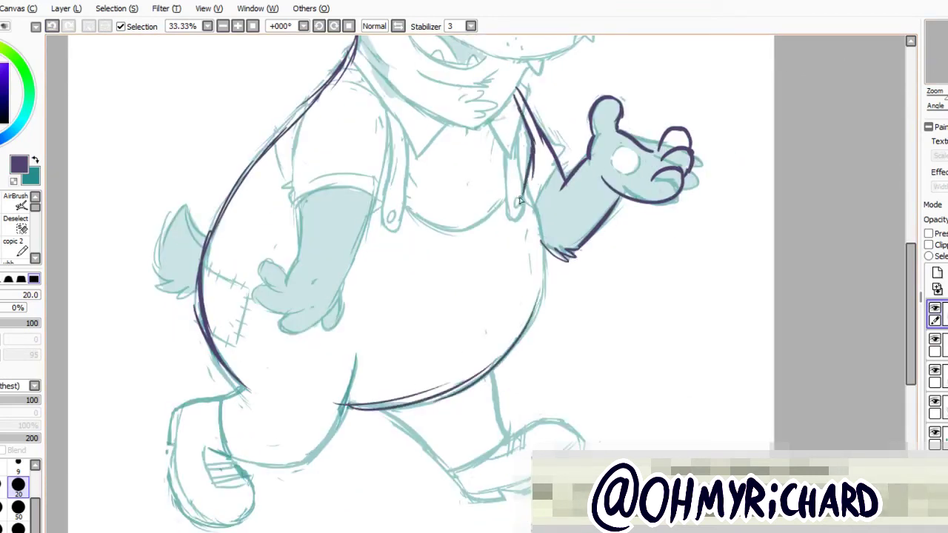
key(ctrl+z)
mouse_move(517, 102)
mouse_down()
mouse_move(534, 165)
mouse_move(528, 189)
mouse_move(539, 337)
mouse_up()
Erase stray and overly thick ink where the chest line meets the raised arm's sleeve.
scroll(522, 222, up, 2)
key(e)
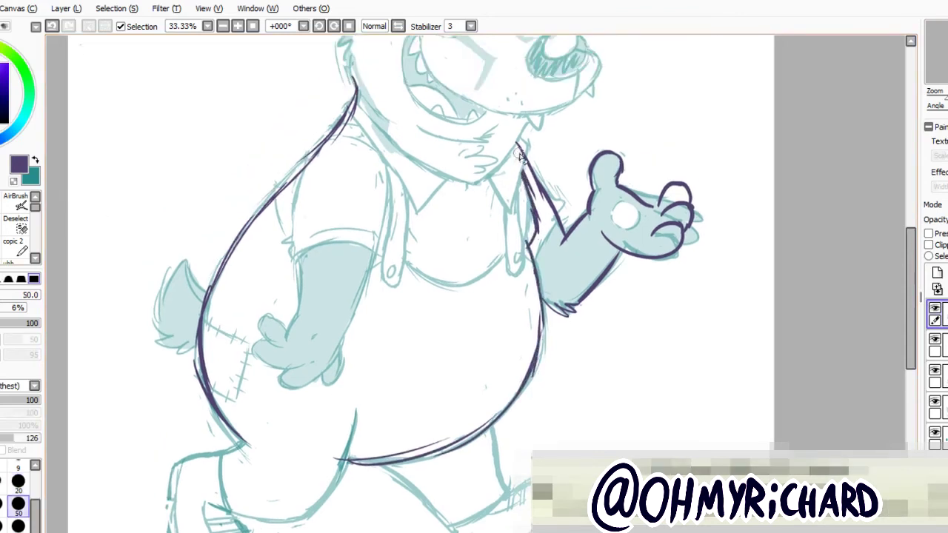
drag(521, 172, 517, 146)
key(n)
key(e)
mouse_move(533, 201)
mouse_down()
mouse_move(540, 231)
mouse_move(529, 243)
mouse_up()
drag(492, 380, 516, 451)
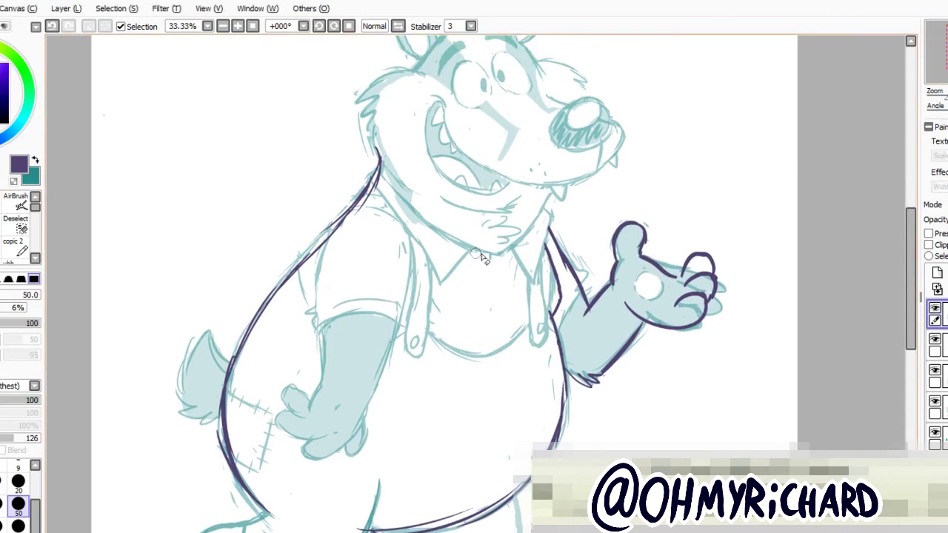
mouse_move(557, 315)
mouse_down()
mouse_move(541, 227)
mouse_move(552, 324)
mouse_up()
Re-ink the curved chest line beside the far strap and thin it with the eraser.
key(n)
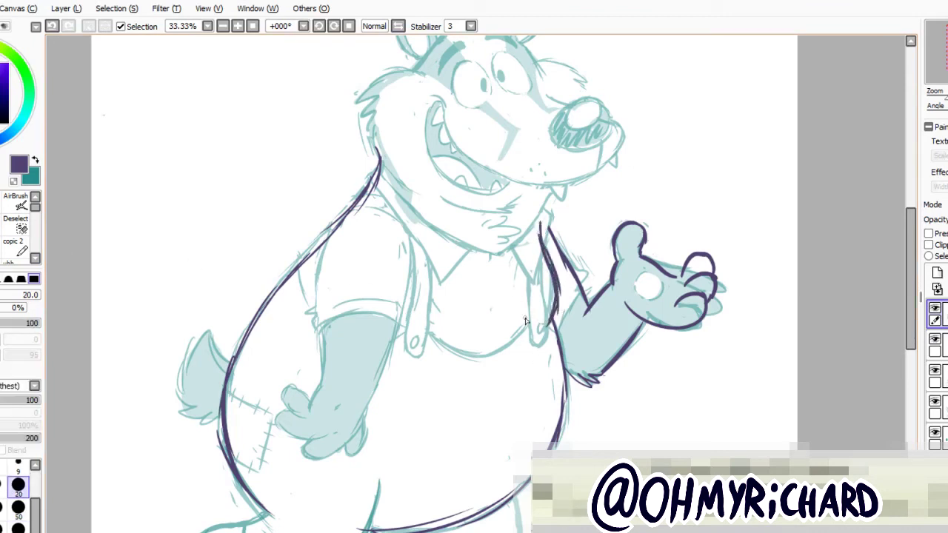
key(e)
mouse_move(545, 241)
mouse_down()
mouse_move(565, 297)
mouse_move(554, 328)
mouse_move(552, 311)
mouse_up()
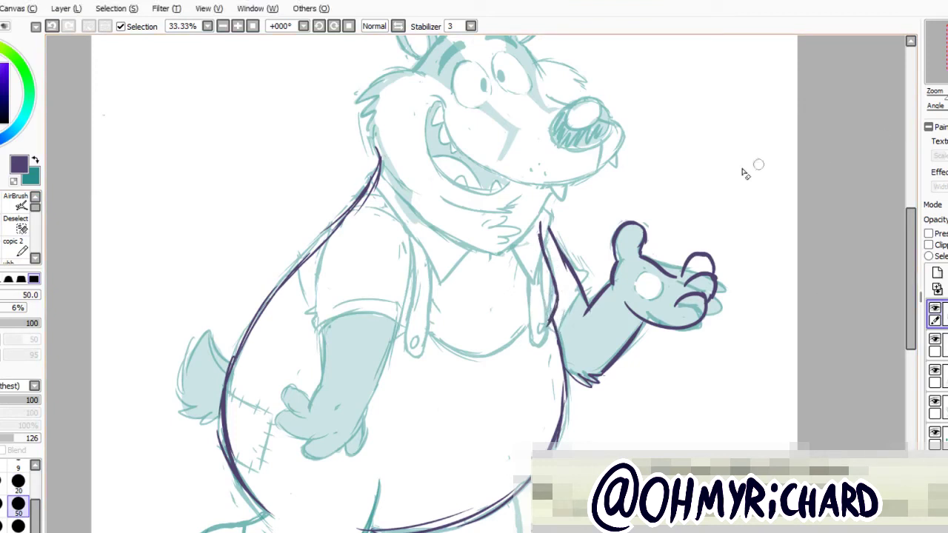
Erase the overshooting end of the back's ink line above the collar.
mouse_move(374, 157)
mouse_down()
mouse_move(378, 185)
mouse_move(359, 215)
mouse_up()
mouse_move(360, 214)
mouse_down()
mouse_move(381, 98)
mouse_move(338, 130)
mouse_move(312, 81)
mouse_up()
scroll(474, 281, up, 2)
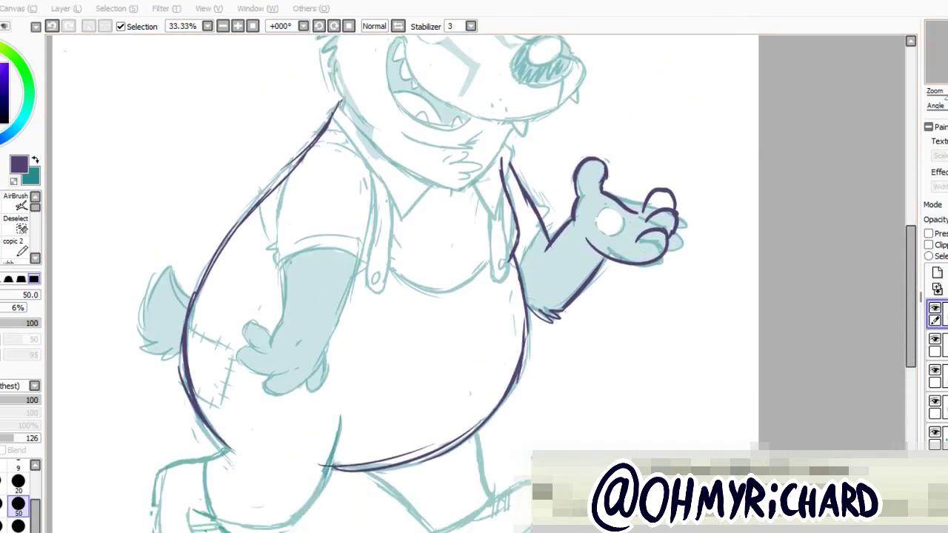
Ink the bushy tail's outline in a darker purple and add a jagged fur mark inside it.
key(n)
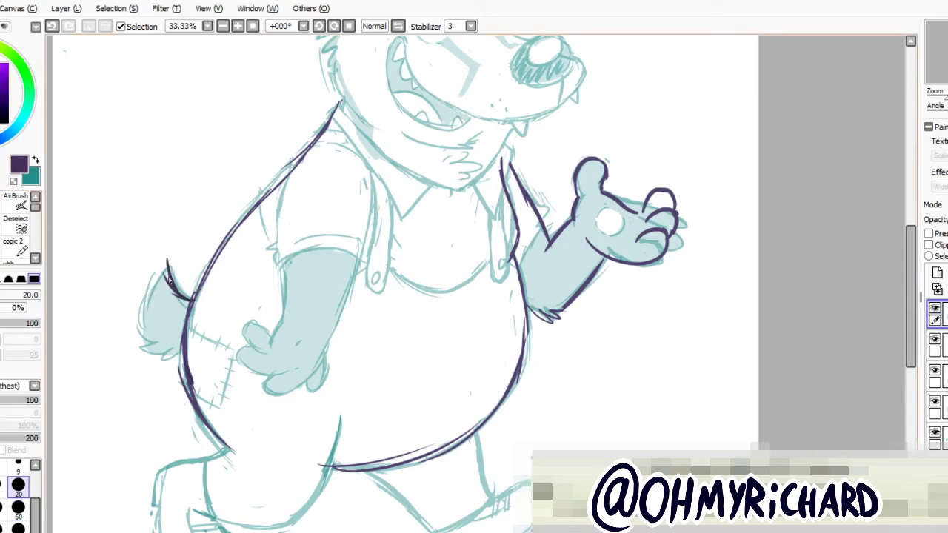
mouse_move(166, 261)
mouse_down()
mouse_move(149, 343)
mouse_move(182, 356)
mouse_up()
key(b)
key(n)
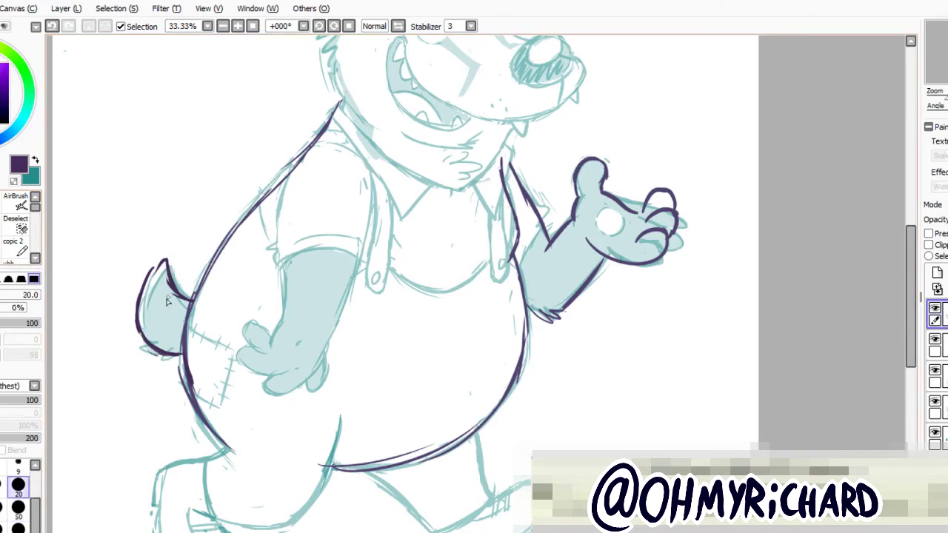
drag(147, 287, 153, 326)
Ink the furry cheek down to the jaw and the hair tuft between the ears in dark purple.
scroll(592, 321, up, 5)
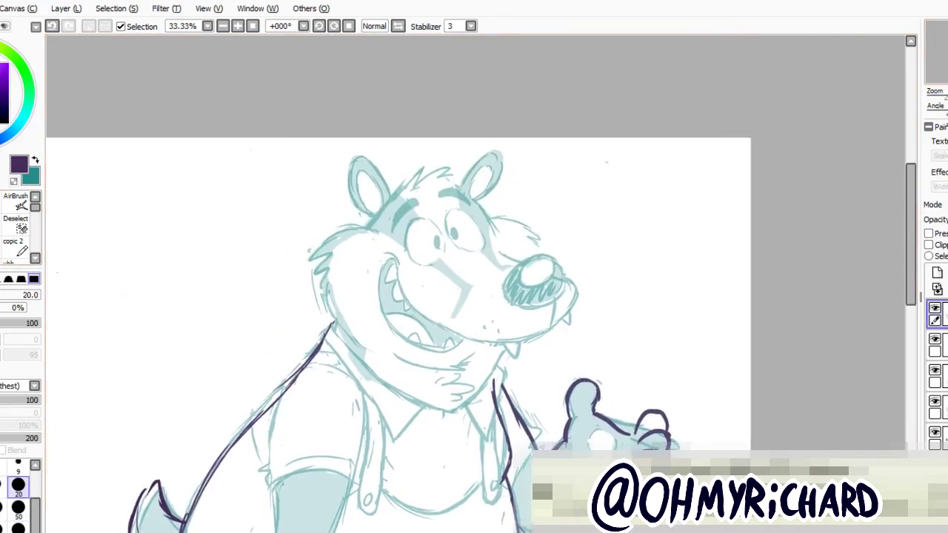
mouse_move(374, 232)
mouse_down()
mouse_move(312, 255)
mouse_move(339, 328)
mouse_move(370, 349)
mouse_up()
key(ctrl+z)
mouse_move(433, 263)
mouse_down()
mouse_move(331, 255)
mouse_move(302, 292)
mouse_up()
key(ctrl+z)
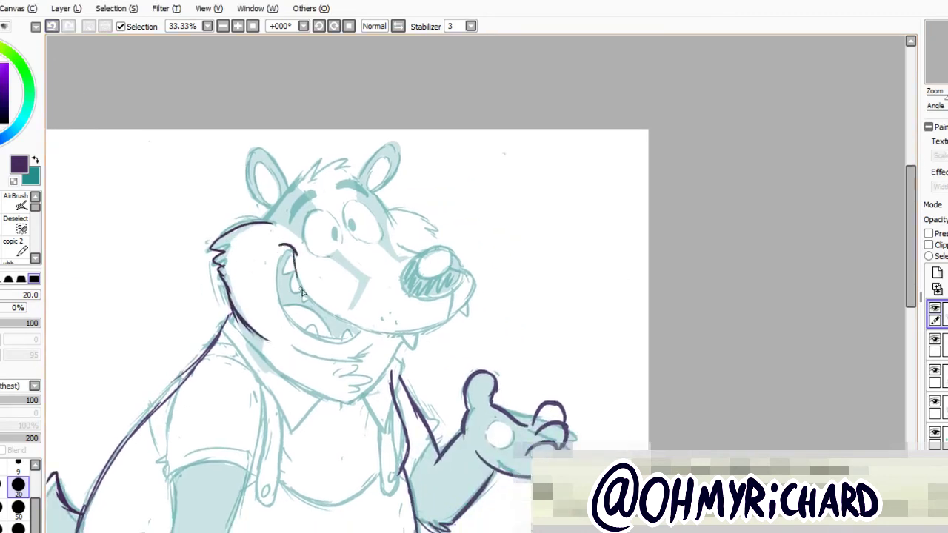
click(51, 28)
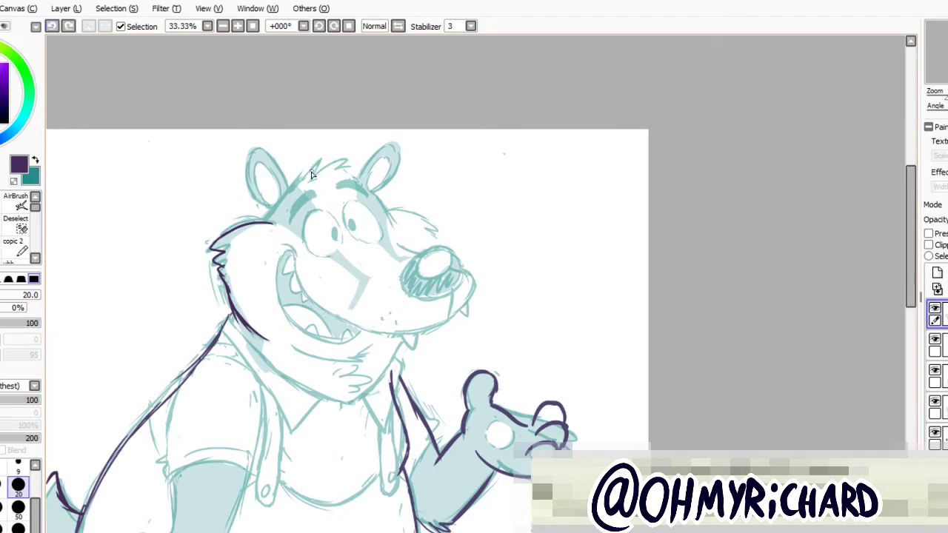
mouse_move(292, 191)
mouse_down()
mouse_move(322, 163)
mouse_move(353, 165)
mouse_move(329, 165)
mouse_move(366, 183)
mouse_up()
key(ctrl+z)
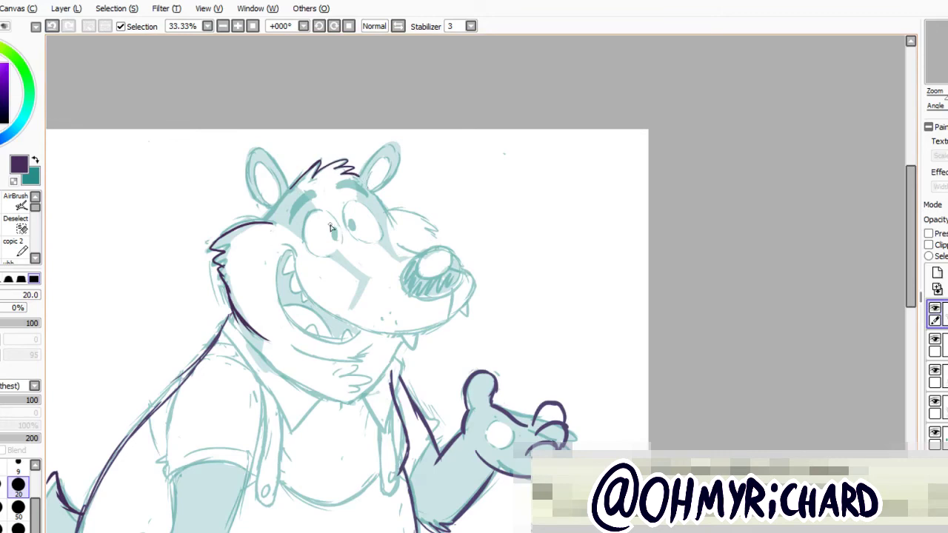
Fade the purple ink layer and return to the sketch layer with teal as the drawing colour.
drag(261, 341, 331, 233)
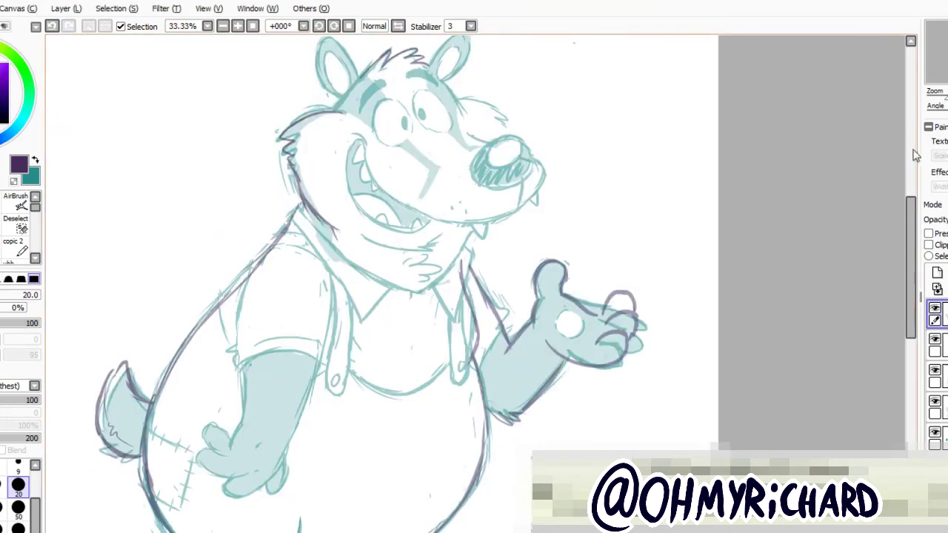
mouse_move(761, 378)
mouse_down()
mouse_move(811, 317)
mouse_move(811, 368)
mouse_up()
click(937, 407)
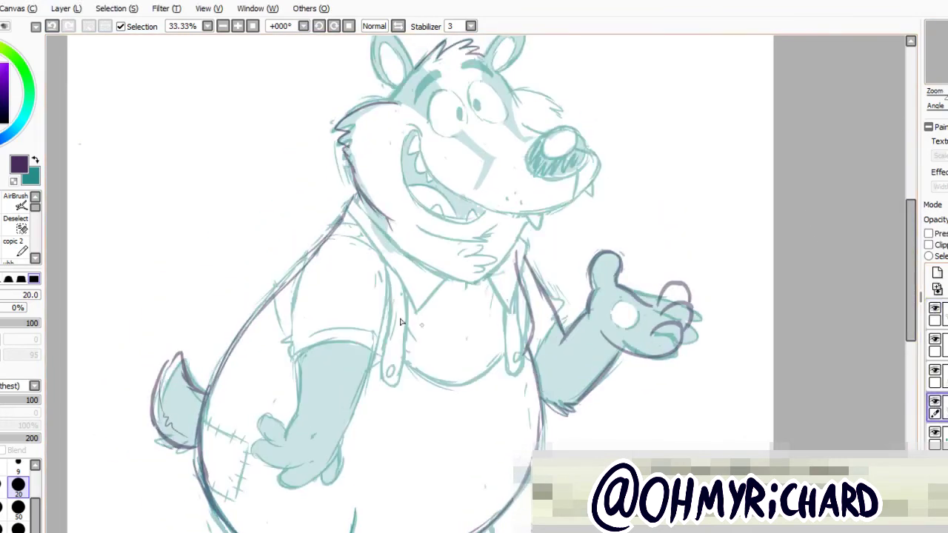
key(x)
Sketch the curved centre seam down the overalls' belly and the shirt's button placket lines in teal.
drag(470, 302, 474, 172)
drag(483, 381, 400, 445)
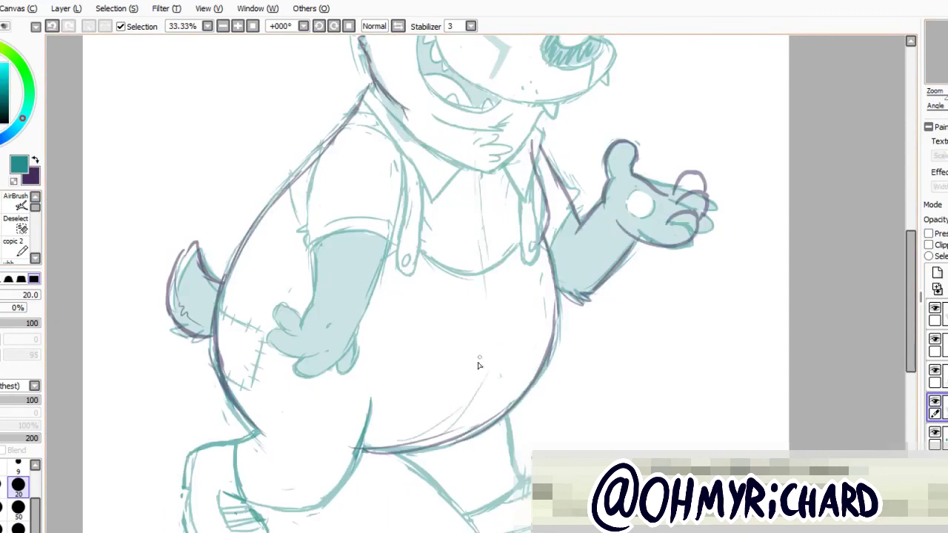
drag(501, 265, 470, 409)
drag(494, 236, 501, 313)
drag(492, 178, 503, 258)
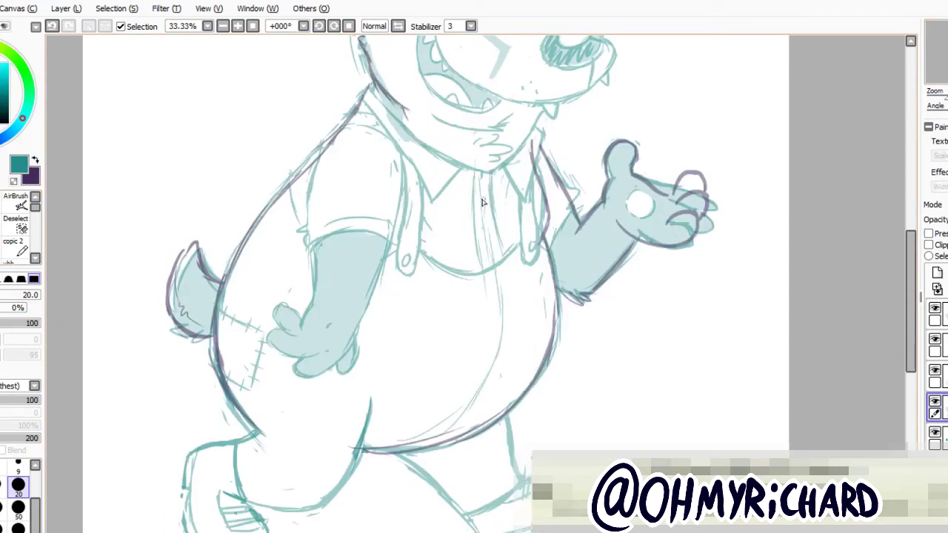
Clean up the stray centre line inside the shirt placket and draw two oval buttons on it.
key(b)
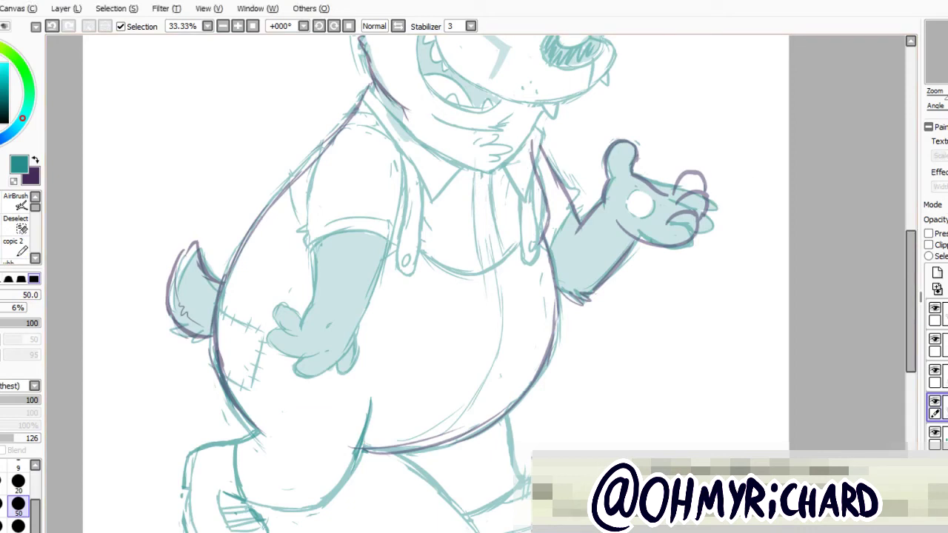
drag(478, 207, 482, 247)
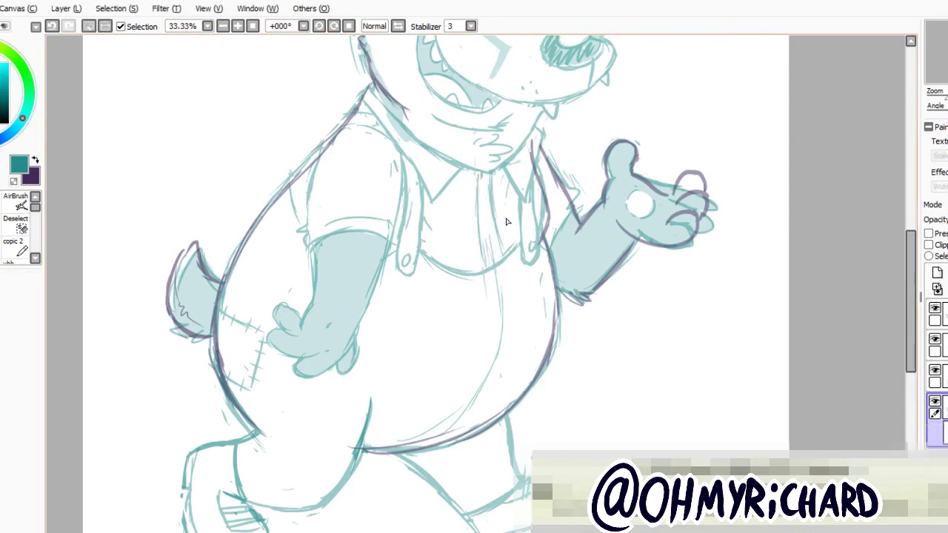
key(ctrl+d)
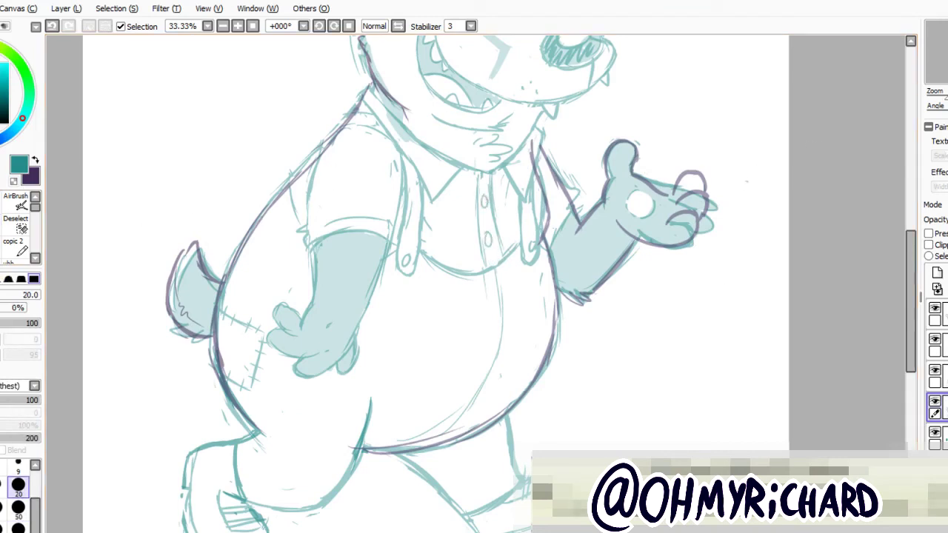
Erase the rough top of the near sleeve and redraw it as a smooth rounded shoulder line.
key(bracketright)
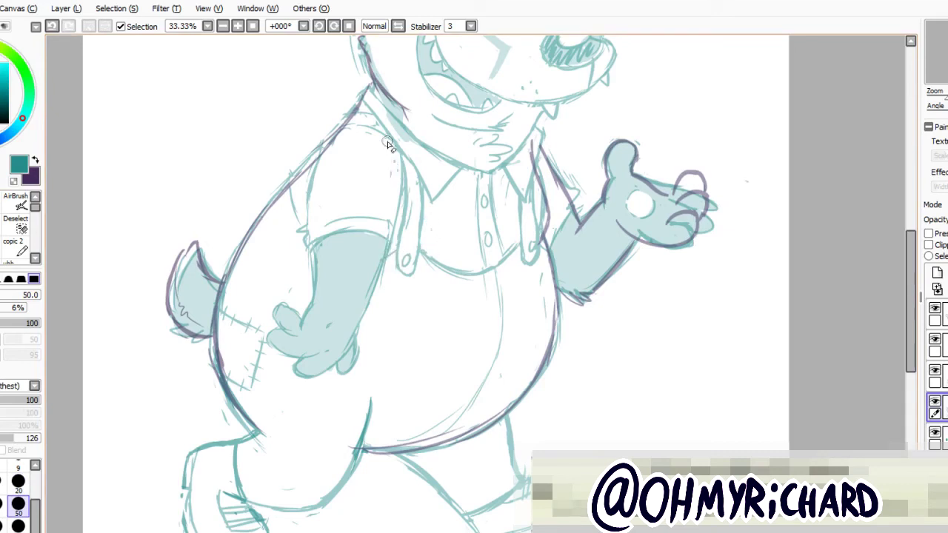
key(bracketleft)
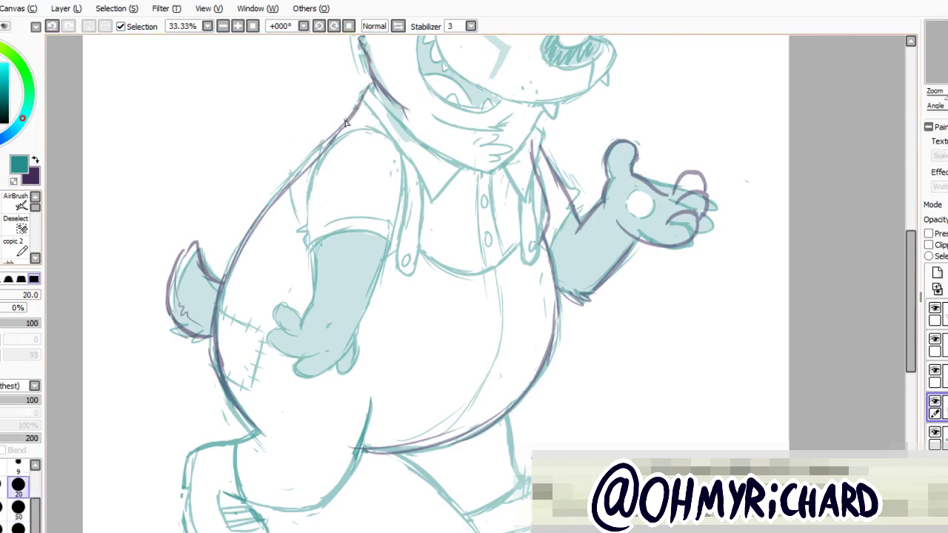
key(bracketright)
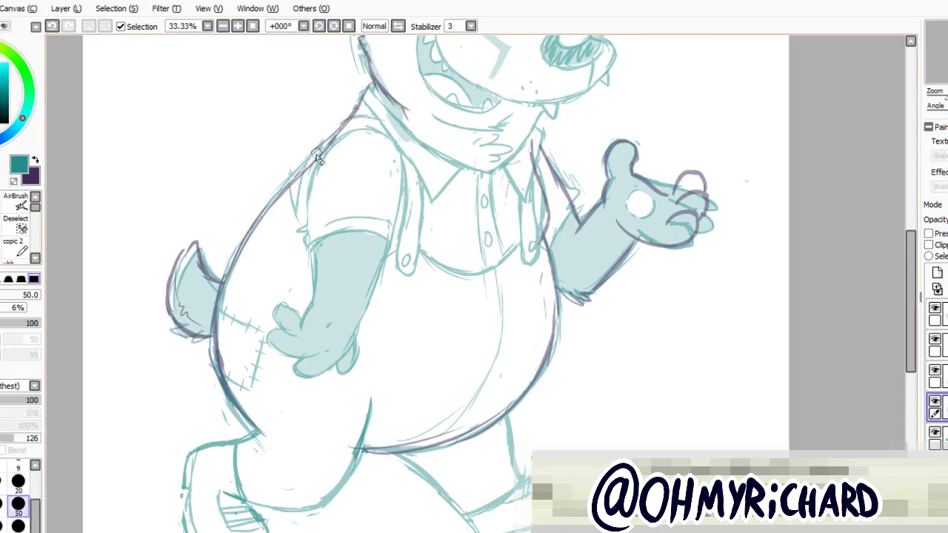
mouse_move(289, 214)
mouse_down()
mouse_move(306, 80)
mouse_move(294, 282)
mouse_move(247, 333)
mouse_up()
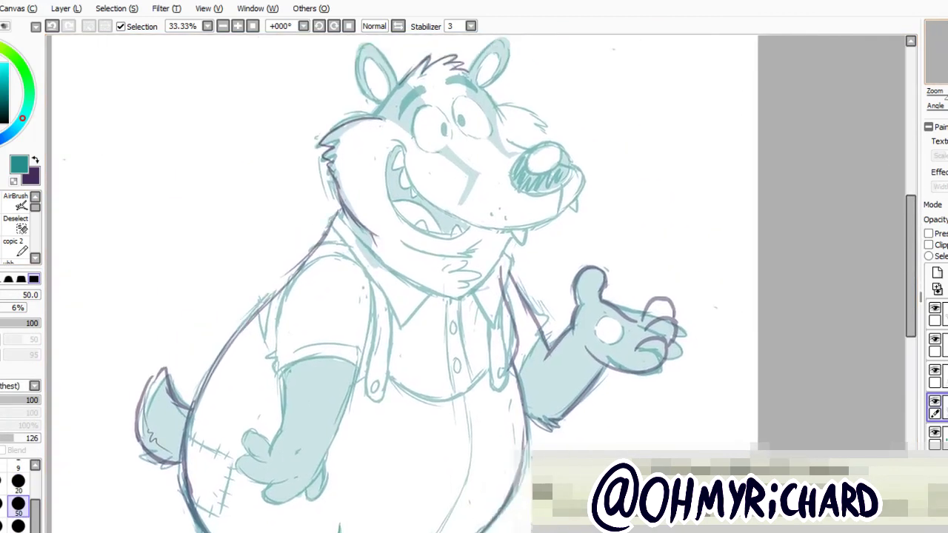
Merge all the sketch layers into one and scale the image down.
drag(937, 406, 937, 311)
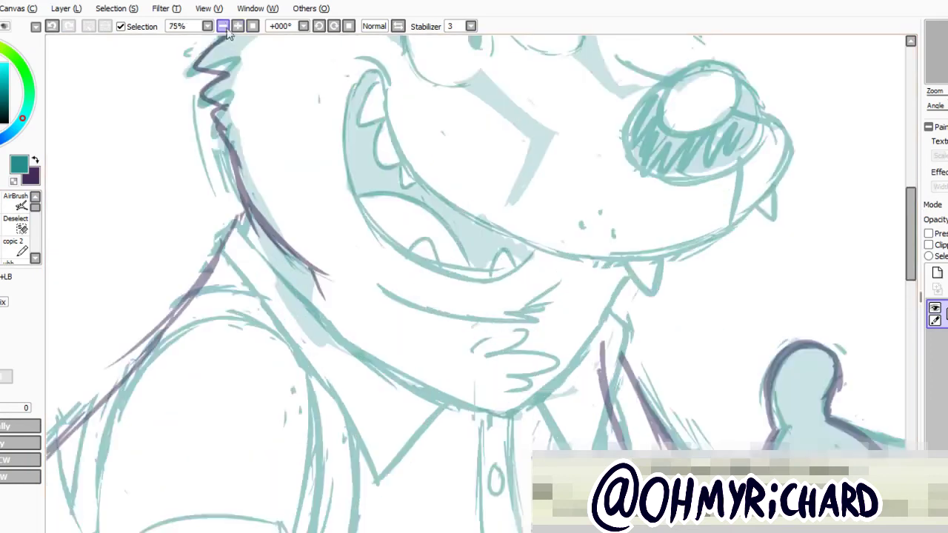
click(222, 26)
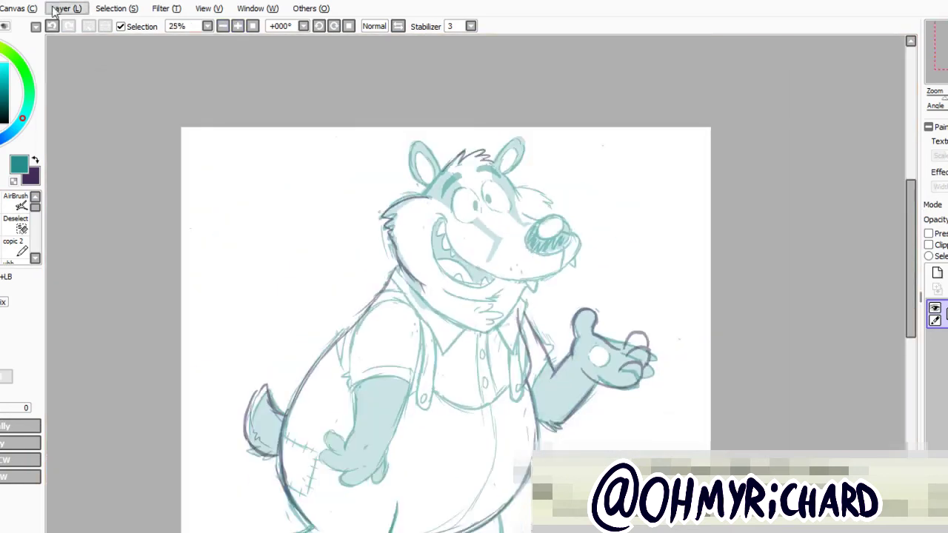
click(19, 8)
click(52, 38)
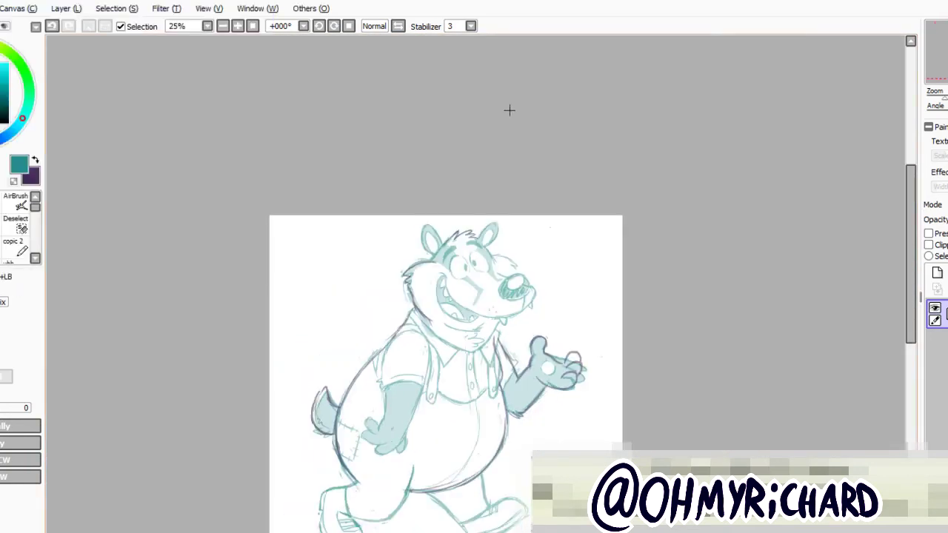
scroll(508, 110, up, 4)
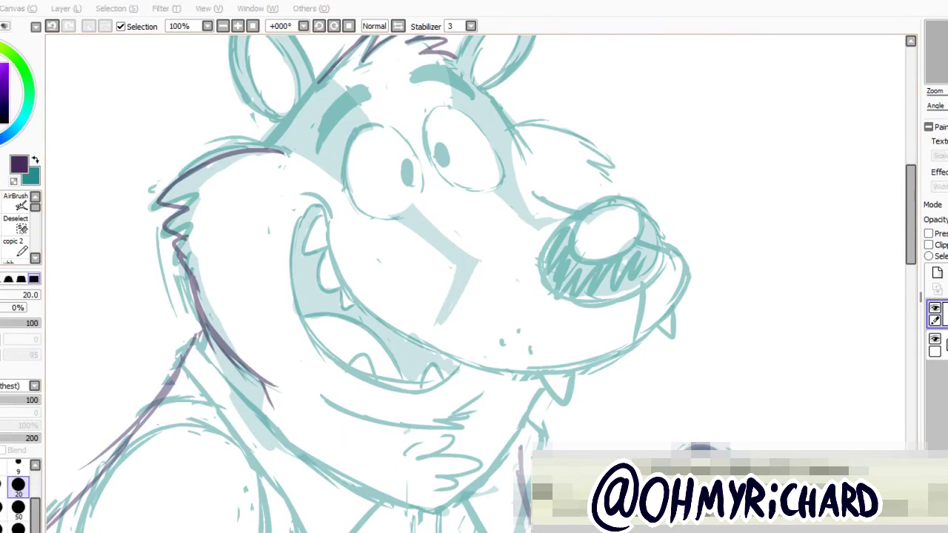
Set the stabilizer to 15 and ink the near eye's oval outline in dark purple on a new layer.
click(470, 26)
click(454, 195)
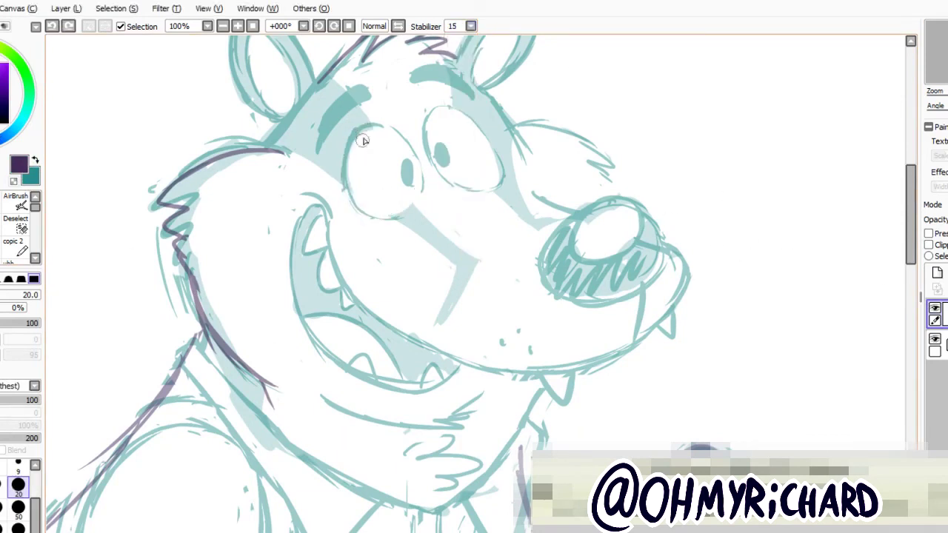
mouse_move(373, 127)
mouse_down()
mouse_move(349, 132)
mouse_move(403, 138)
mouse_move(408, 209)
mouse_move(383, 122)
mouse_move(414, 162)
mouse_move(348, 158)
mouse_move(369, 214)
mouse_move(389, 220)
mouse_move(377, 126)
mouse_up()
key(ctrl+z)
key(ctrl+z)
key(ctrl+z)
key(ctrl+z)
key(ctrl+z)
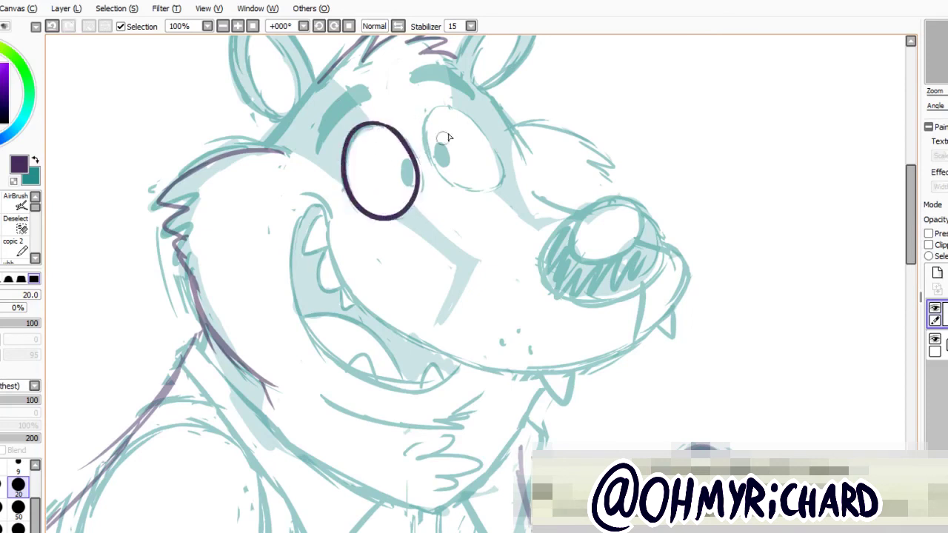
Ink the far eye's oval outline in dark purple, redoing the stroke until it matches the sketch.
key(ctrl+z)
mouse_move(444, 133)
mouse_down()
mouse_move(437, 104)
mouse_move(457, 194)
mouse_up()
key(ctrl+z)
mouse_move(449, 105)
mouse_down()
mouse_move(424, 185)
mouse_move(492, 148)
mouse_move(414, 137)
mouse_move(424, 164)
mouse_move(446, 105)
mouse_move(461, 107)
mouse_up()
key(ctrl+z)
key(ctrl+z)
key(ctrl+z)
key(ctrl+z)
key(ctrl+z)
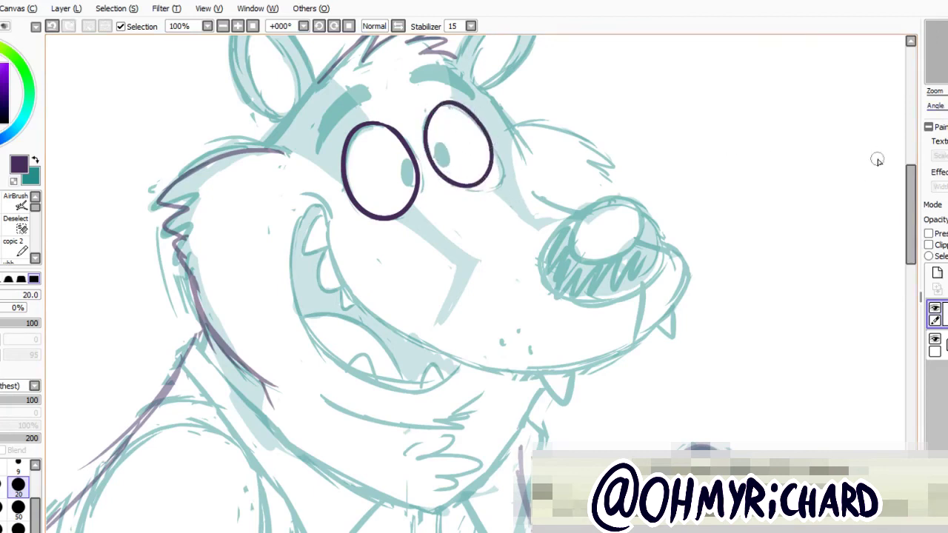
key(ctrl+z)
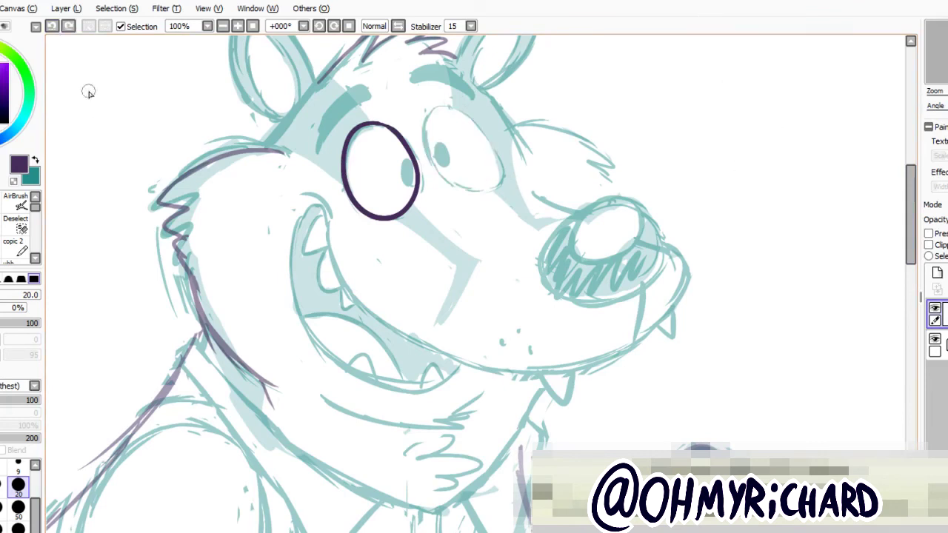
mouse_move(433, 111)
mouse_down()
mouse_move(486, 184)
mouse_move(429, 160)
mouse_move(423, 137)
mouse_move(463, 105)
mouse_up()
key(ctrl+z)
key(ctrl+z)
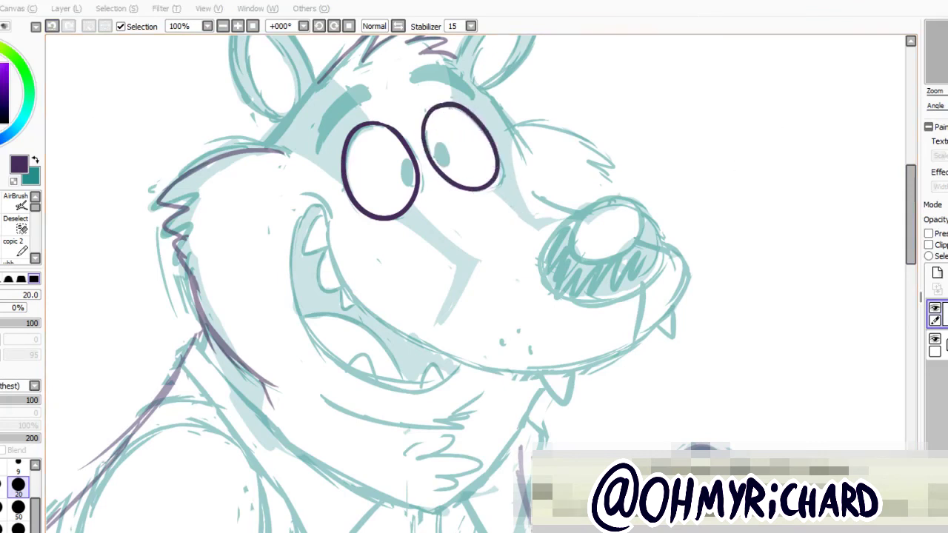
drag(856, 223, 919, 286)
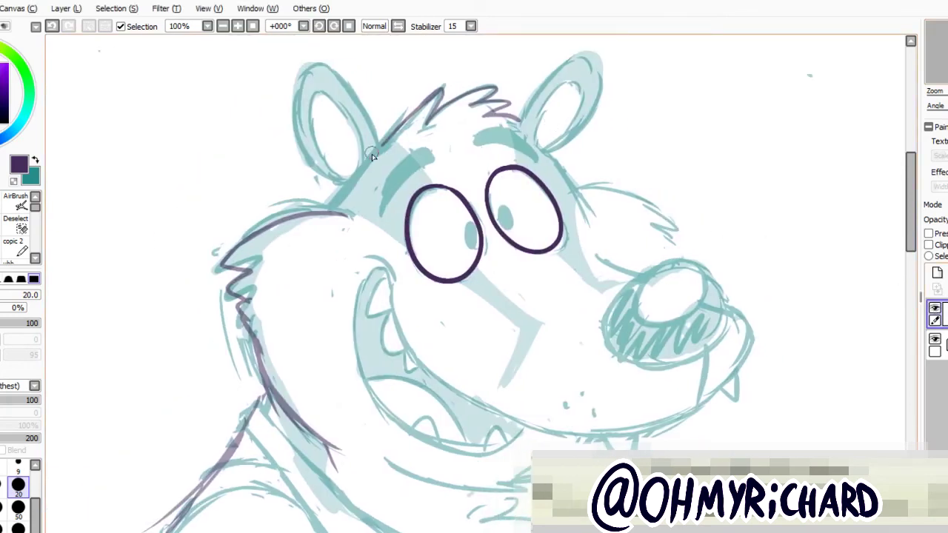
mouse_move(365, 163)
mouse_down()
mouse_move(440, 84)
mouse_move(369, 160)
mouse_move(504, 87)
mouse_up()
key(ctrl+z)
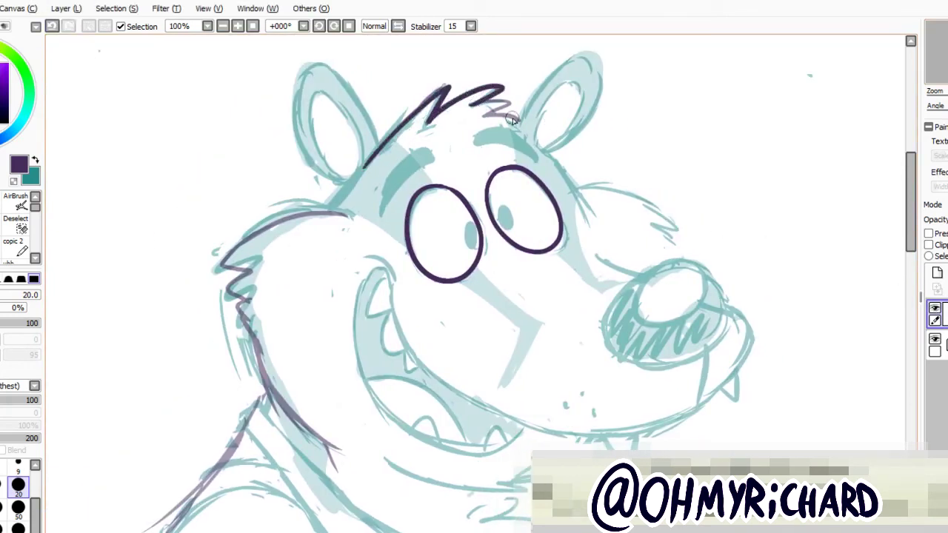
Lower the sketch layer's opacity further, return to the ink layer and undo the trial hair tuft stroke.
click(938, 345)
click(943, 219)
click(938, 315)
click(18, 506)
key(ctrl+z)
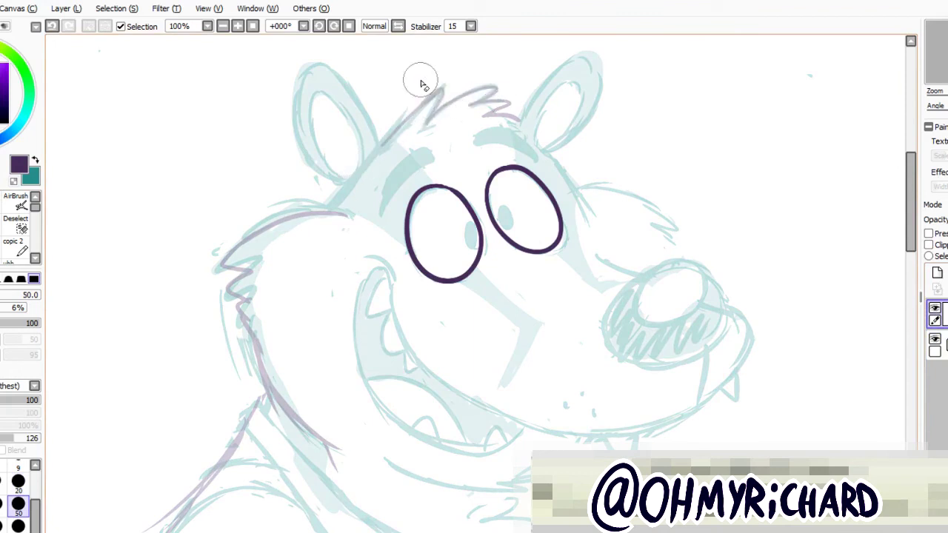
Ink the spiky hair tuft between the ears in dark purple, redoing its strands until they flow cleanly.
key(e)
drag(365, 163, 443, 85)
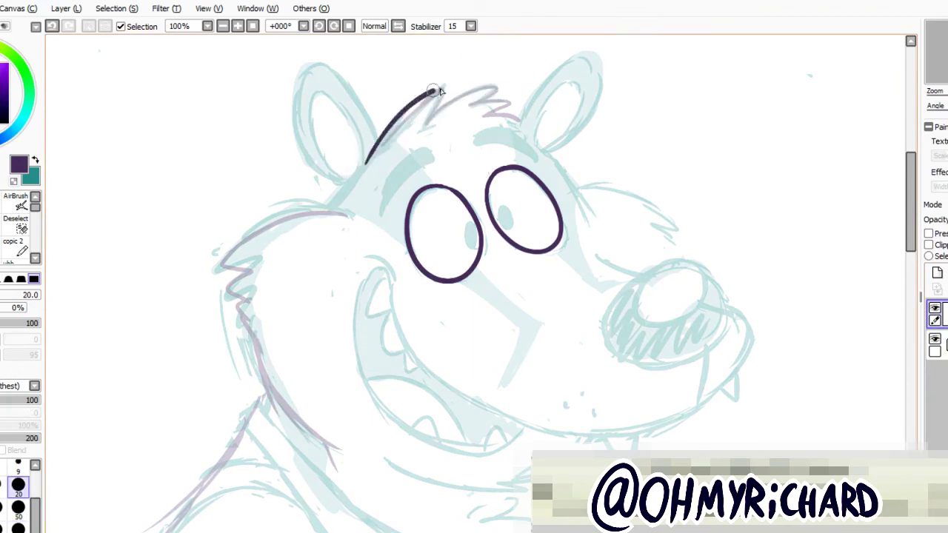
key(ctrl+z)
mouse_move(363, 164)
mouse_down()
mouse_move(460, 88)
mouse_move(535, 127)
mouse_up()
key(ctrl+z)
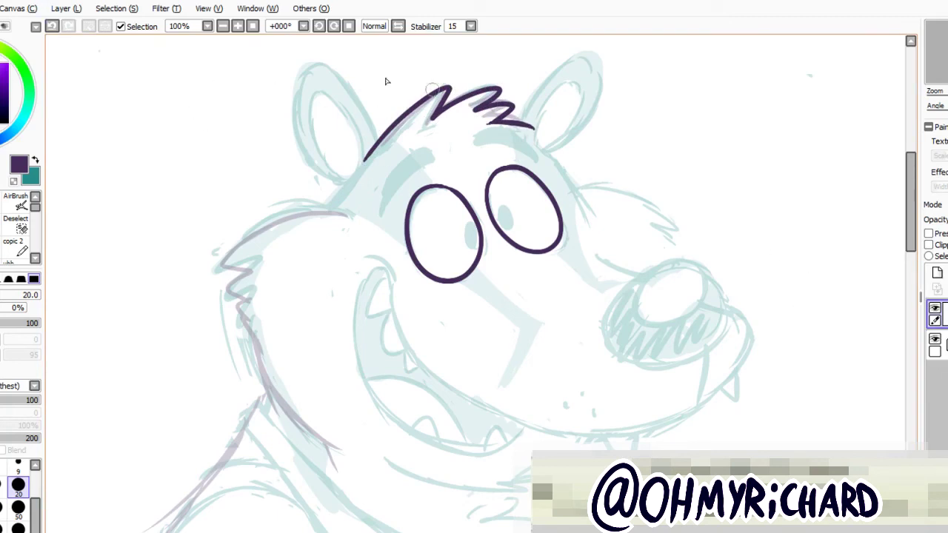
click(52, 26)
click(69, 26)
drag(496, 120, 535, 127)
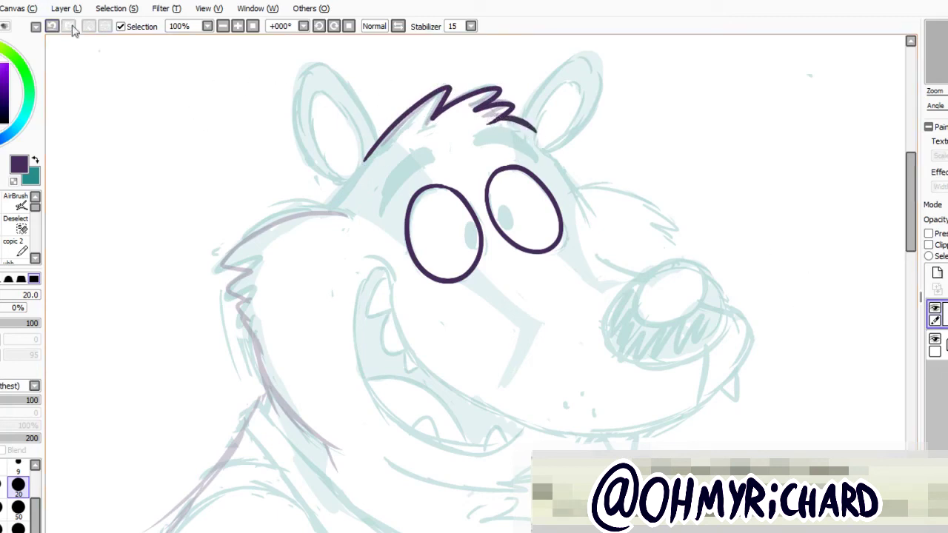
key(ctrl+z)
drag(474, 105, 534, 127)
Extend the head's outline from the tuft past the near ear to the cheek and redraw the tuft's last strand.
mouse_move(370, 158)
mouse_down()
mouse_move(304, 231)
mouse_move(316, 229)
mouse_move(293, 235)
mouse_up()
key(ctrl+z)
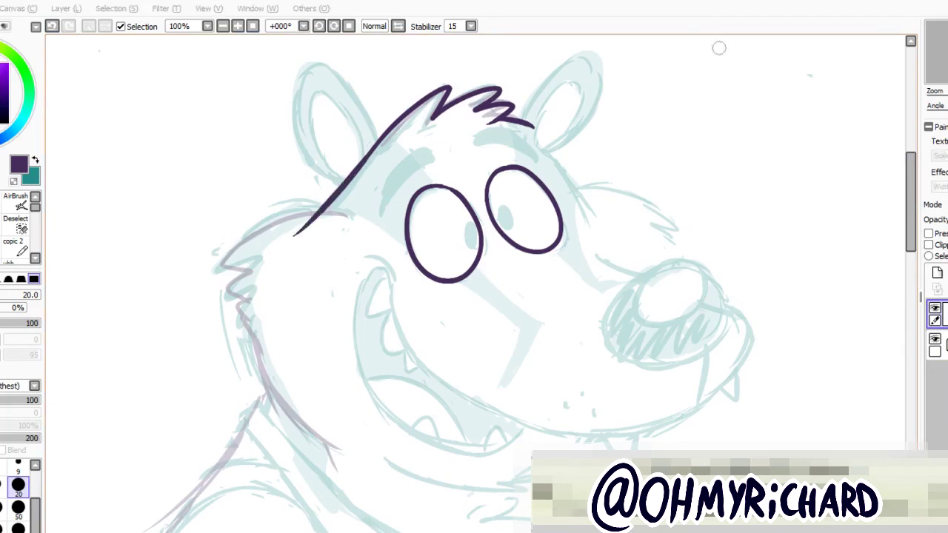
drag(719, 49, 704, 32)
click(934, 308)
click(935, 308)
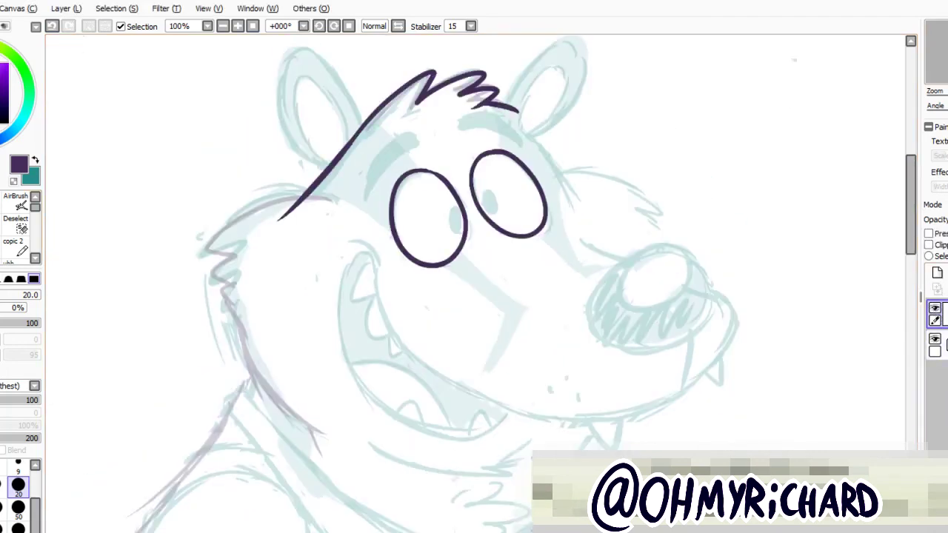
key(ctrl+z)
drag(477, 96, 526, 123)
key(ctrl+z)
drag(474, 96, 521, 118)
Ink both thick eyebrows as solid dark purple shapes on a separate layer.
mouse_move(368, 199)
mouse_down()
mouse_move(371, 177)
mouse_move(412, 143)
mouse_up()
key(ctrl+z)
key(ctrl+z)
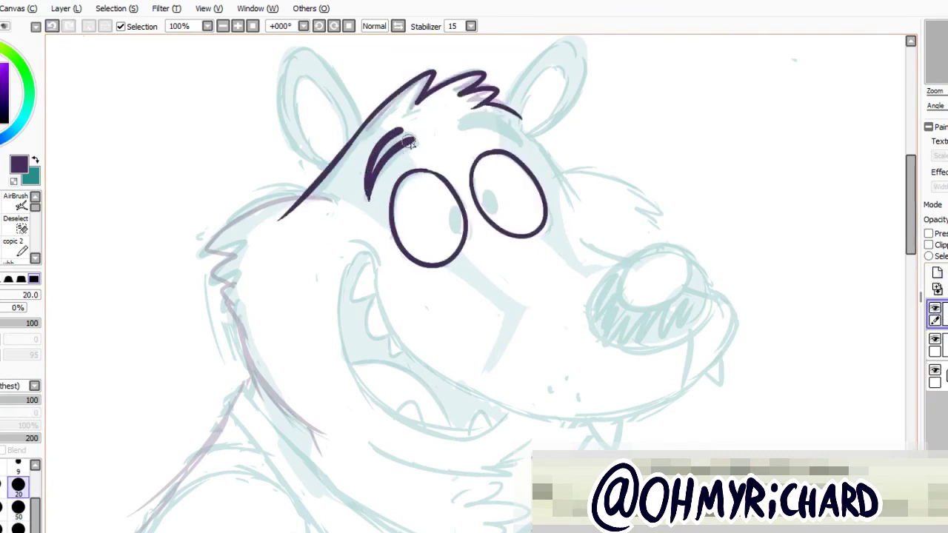
mouse_move(369, 196)
mouse_down()
mouse_move(372, 170)
mouse_move(464, 133)
mouse_move(522, 141)
mouse_up()
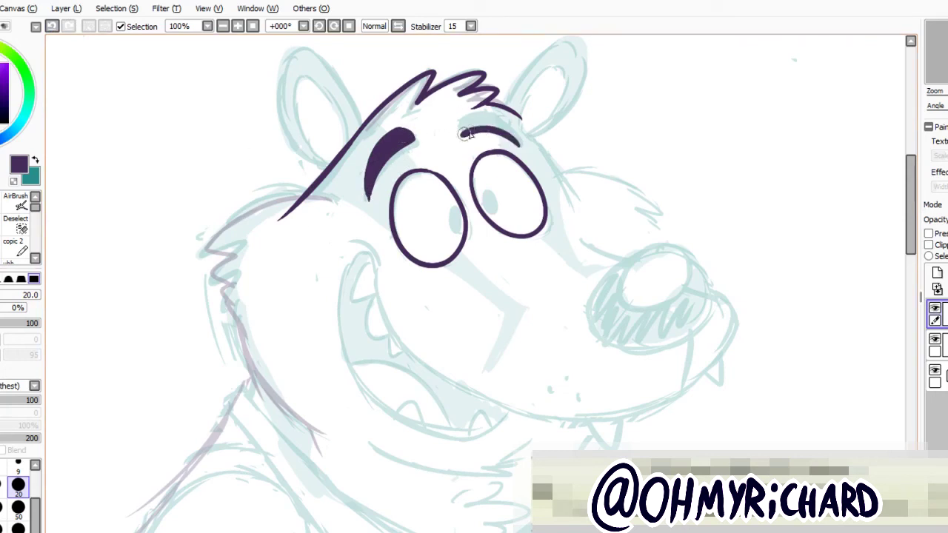
mouse_move(458, 136)
mouse_down()
mouse_move(520, 139)
mouse_move(456, 122)
mouse_move(487, 117)
mouse_up()
key(ctrl+z)
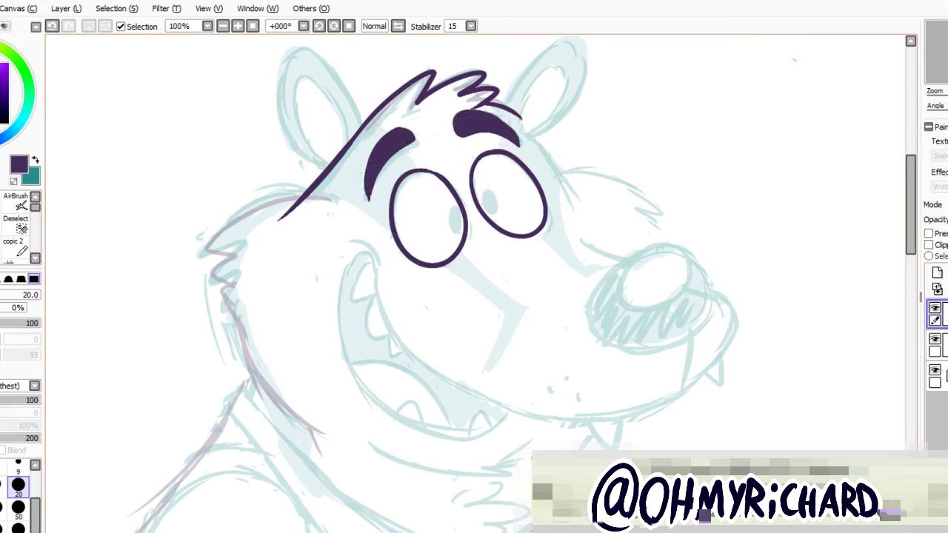
Refine the edges of the inked eyebrows on their own layer.
click(936, 345)
click(19, 504)
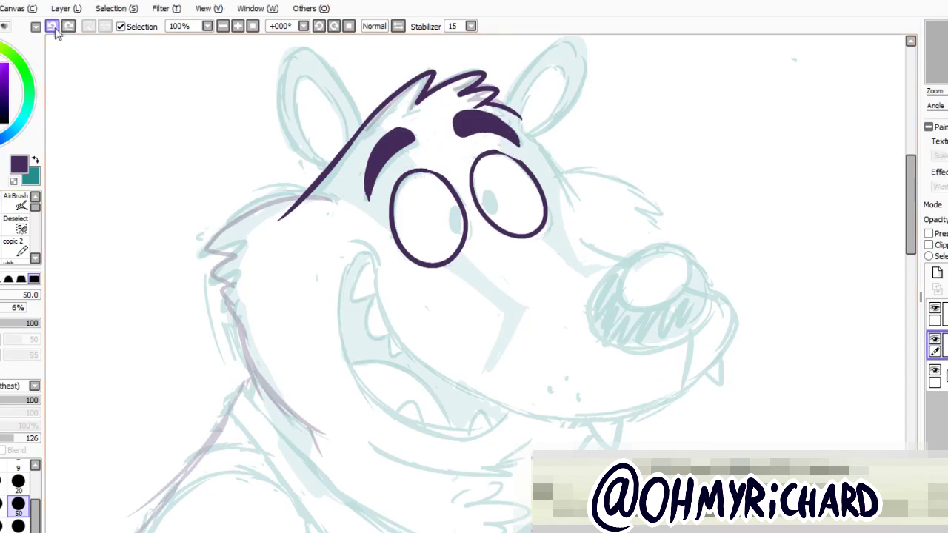
key(Up)
mouse_move(457, 146)
mouse_down()
mouse_move(484, 136)
mouse_move(453, 117)
mouse_move(471, 109)
mouse_move(479, 116)
mouse_move(461, 116)
mouse_move(503, 119)
mouse_move(476, 110)
mouse_move(506, 123)
mouse_move(515, 152)
mouse_move(527, 156)
mouse_move(471, 105)
mouse_move(450, 113)
mouse_move(480, 107)
mouse_up()
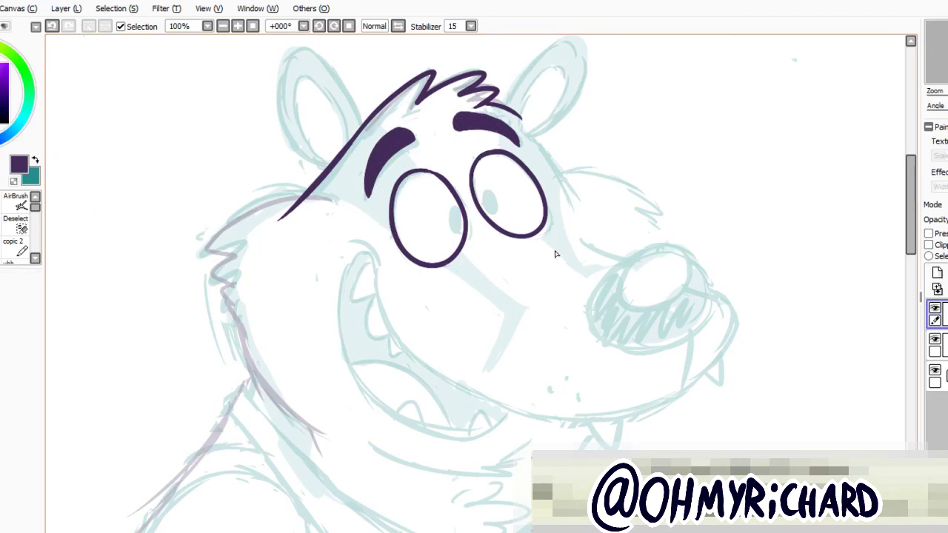
Ink the near cheek's outline with jagged fur tips and a curve down to the jaw in dark purple.
scroll(555, 254, down, 3)
scroll(555, 254, up, 3)
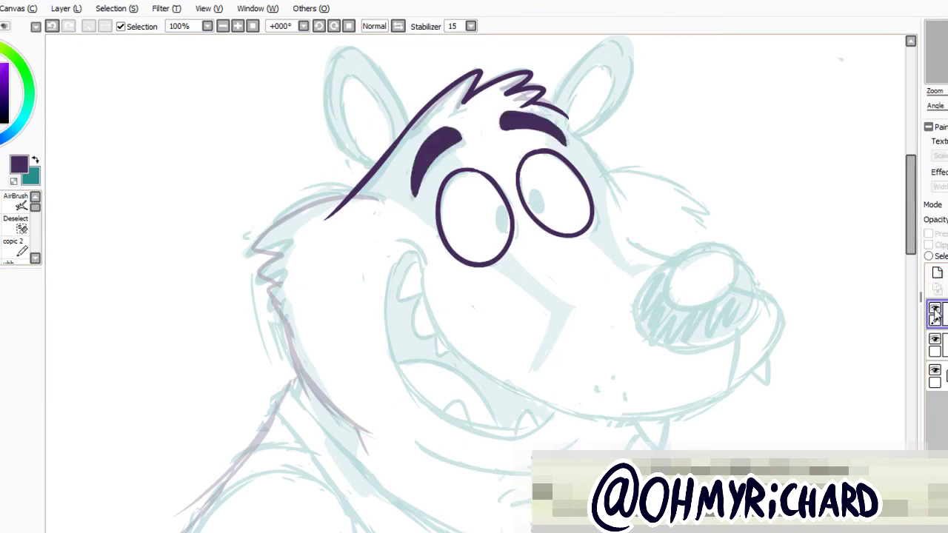
mouse_move(380, 197)
mouse_down()
mouse_move(335, 198)
mouse_move(286, 245)
mouse_move(274, 282)
mouse_move(278, 326)
mouse_move(372, 437)
mouse_up()
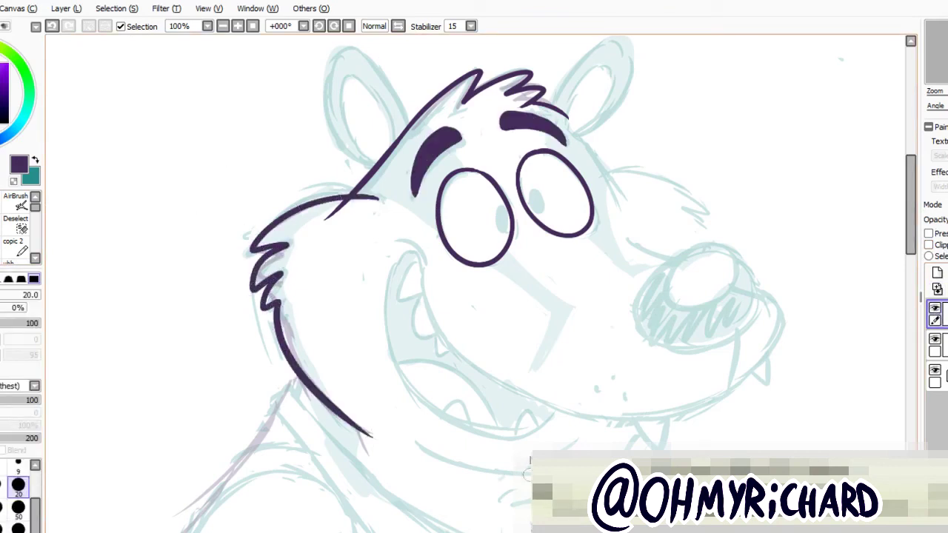
click(52, 26)
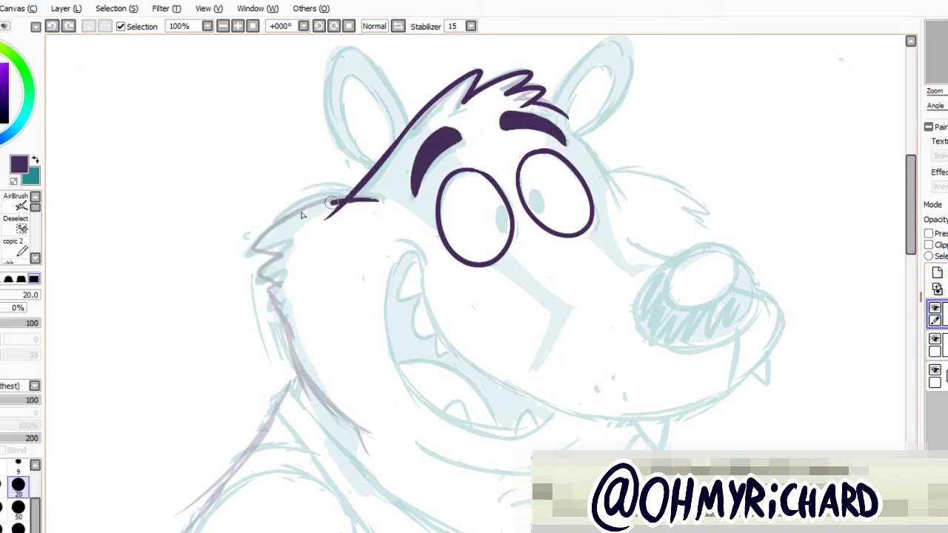
key(ctrl+y)
key(ctrl+z)
mouse_move(376, 199)
mouse_down()
mouse_move(318, 201)
mouse_move(269, 309)
mouse_move(293, 371)
mouse_move(348, 422)
mouse_up()
Ink the lower lip as a dark purple curve beneath the open mouth, hooked upward at its far end.
drag(454, 502, 391, 317)
drag(354, 255, 490, 261)
key(ctrl+z)
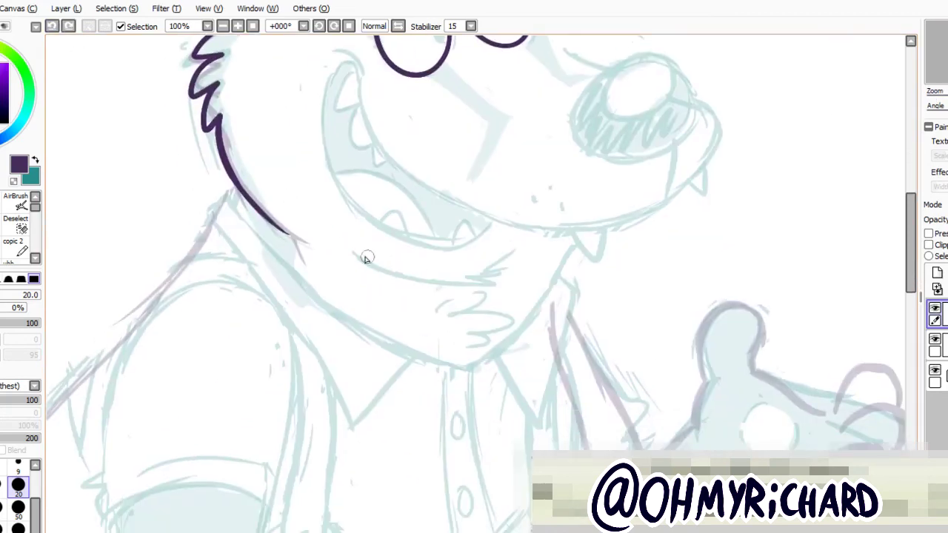
drag(357, 256, 511, 251)
scroll(851, 111, up, 5)
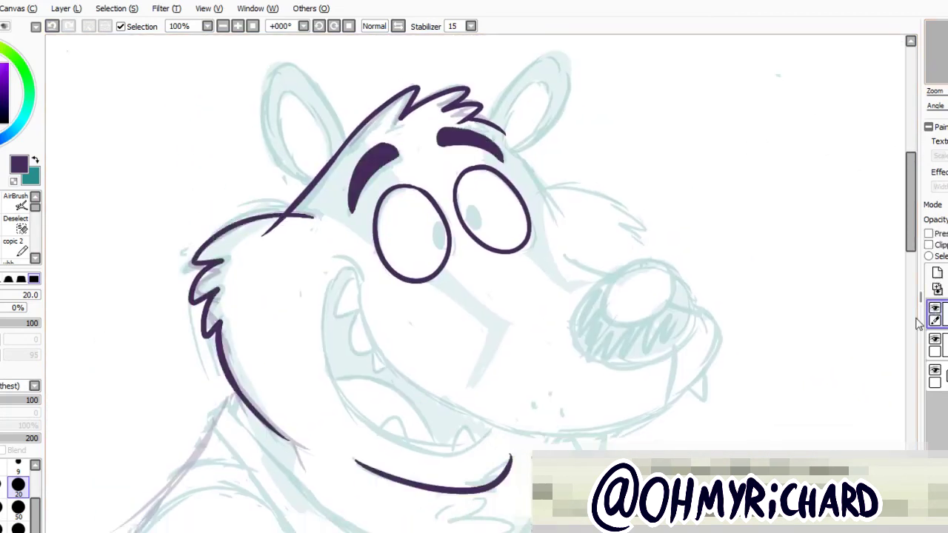
drag(328, 288, 370, 348)
key(ctrl+z)
key(ctrl+z)
drag(324, 311, 465, 420)
key(ctrl+z)
drag(569, 260, 681, 330)
key(ctrl+z)
mouse_move(354, 266)
mouse_down()
mouse_move(713, 351)
mouse_move(379, 342)
mouse_move(326, 315)
mouse_move(723, 359)
mouse_up()
key(ctrl+z)
key(ctrl+z)
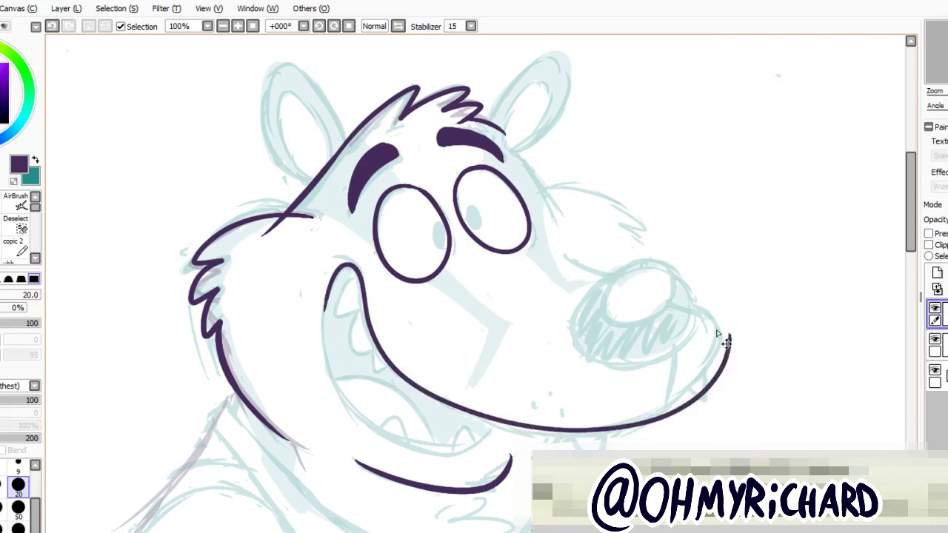
key(ctrl+z)
Ink the muzzle's lower edge from the mouth corner around to its tip, and its upper edge back to the bridge.
mouse_move(334, 280)
mouse_down()
mouse_move(498, 419)
mouse_move(665, 417)
mouse_move(431, 400)
mouse_move(726, 297)
mouse_up()
key(ctrl+z)
key(ctrl+z)
drag(725, 343, 574, 255)
key(ctrl+z)
mouse_move(722, 305)
mouse_down()
mouse_move(604, 273)
mouse_move(564, 250)
mouse_up()
Erase the overshooting line end at the muzzle's tip on the muzzle's layer.
click(935, 344)
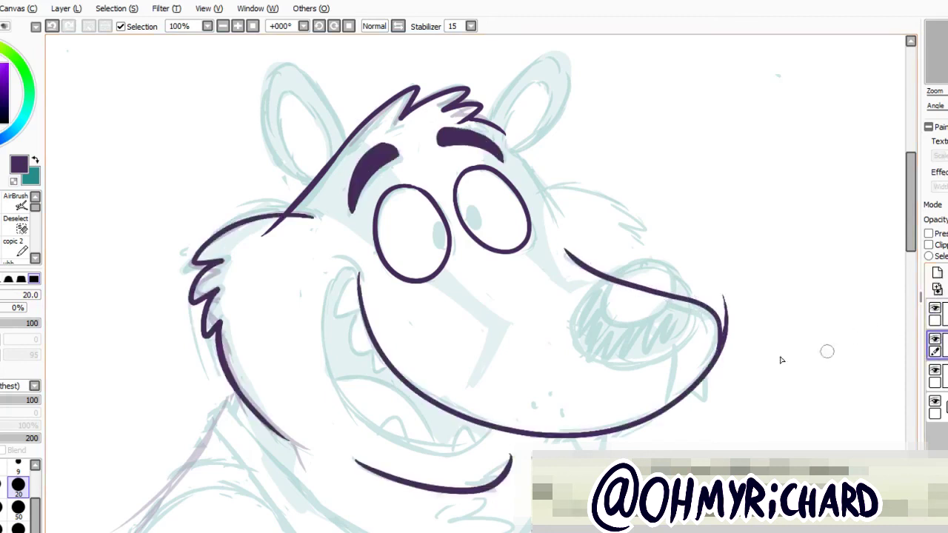
key(e)
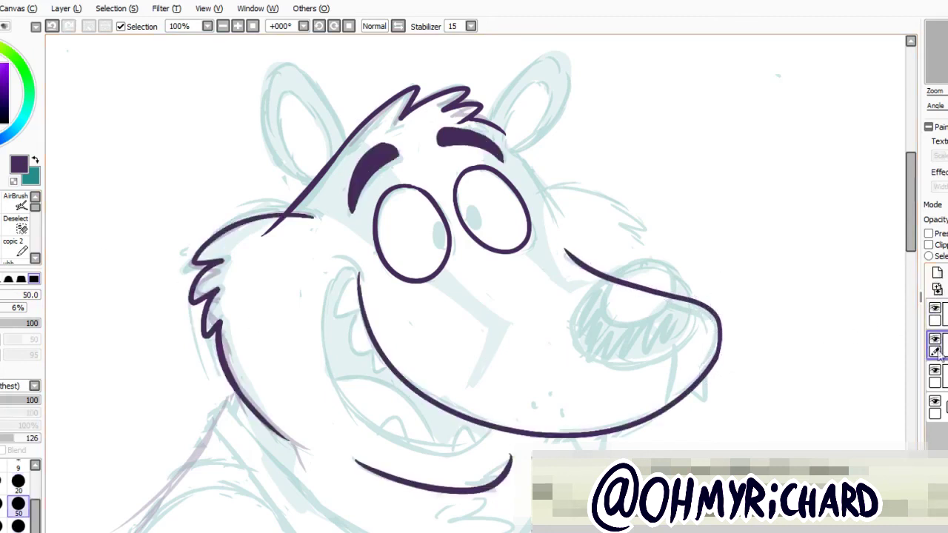
click(935, 339)
click(935, 339)
Ink the open mouth's outer outline from the smile corner down to the muzzle line and trim its ends.
key(n)
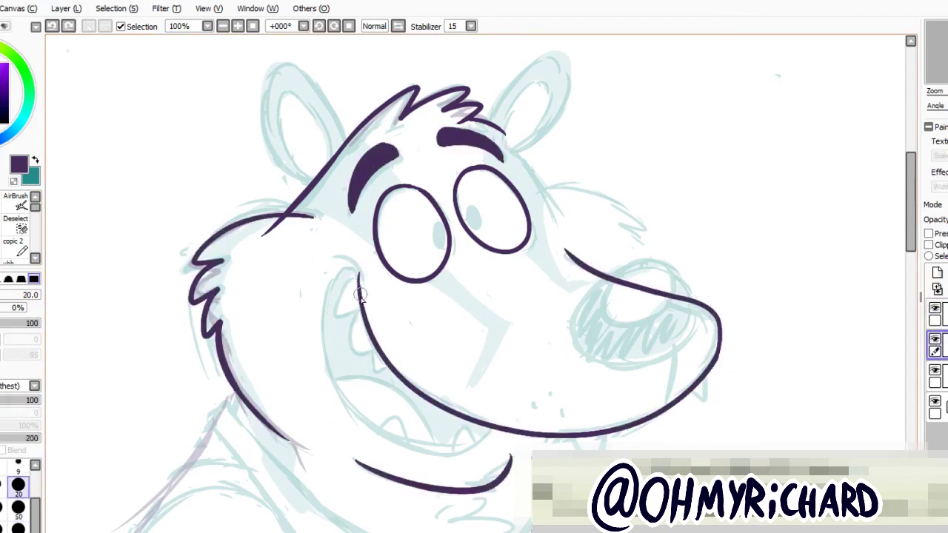
mouse_move(372, 295)
mouse_down()
mouse_move(420, 160)
mouse_move(370, 222)
mouse_up()
key(ctrl+z)
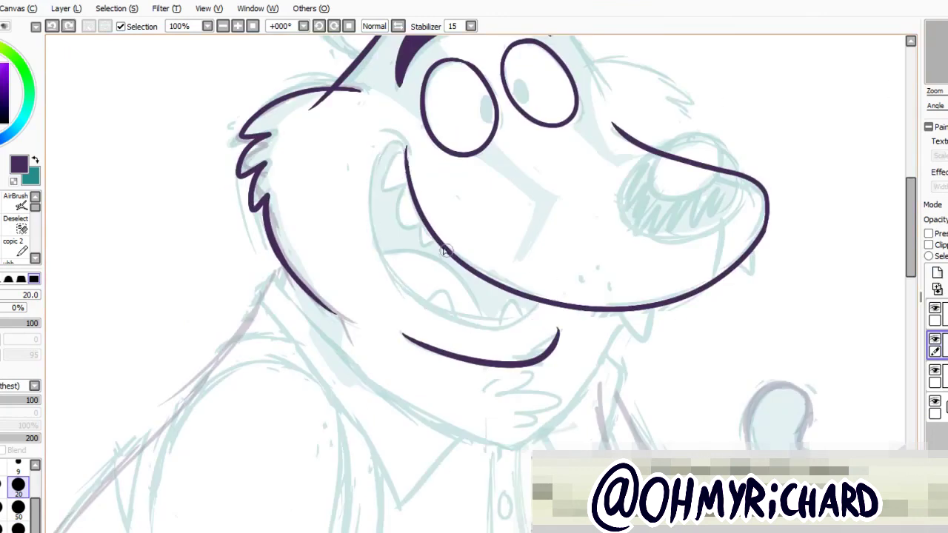
mouse_move(394, 141)
mouse_down()
mouse_move(522, 318)
mouse_move(556, 279)
mouse_up()
key(e)
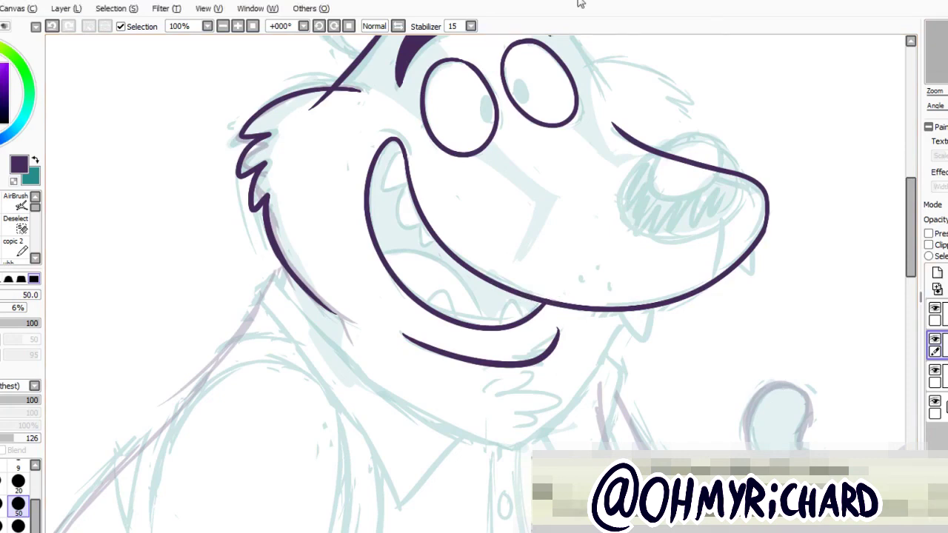
Ink the nose as a large tilted oval over the muzzle's upper edge on a separate layer.
mouse_move(697, 145)
mouse_down()
mouse_move(634, 207)
mouse_move(639, 274)
mouse_up()
key(n)
key(ctrl+z)
mouse_move(626, 197)
mouse_down()
mouse_move(600, 304)
mouse_move(575, 299)
mouse_move(622, 206)
mouse_up()
key(ctrl+z)
key(ctrl+z)
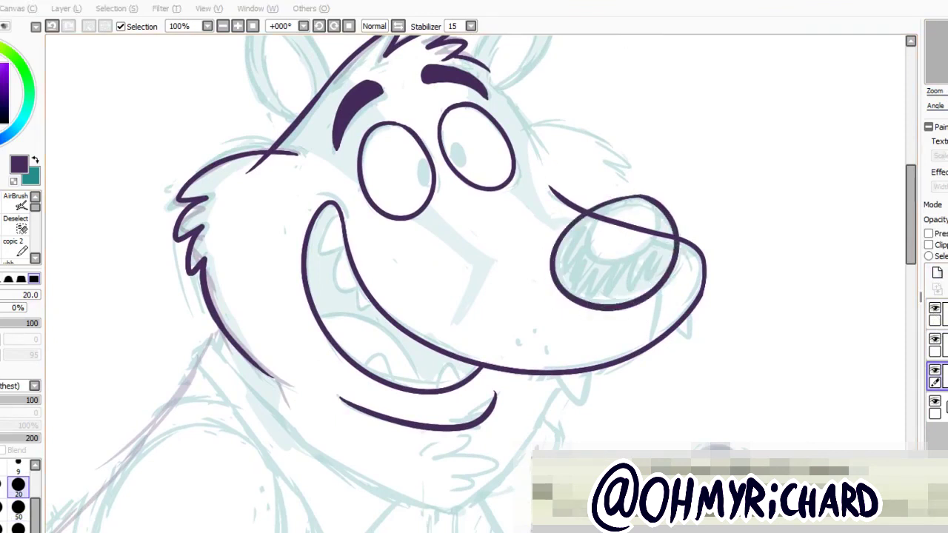
mouse_move(607, 207)
mouse_down()
mouse_move(644, 230)
mouse_move(613, 200)
mouse_move(643, 227)
mouse_move(657, 221)
mouse_move(614, 200)
mouse_move(655, 215)
mouse_move(621, 198)
mouse_move(660, 236)
mouse_up()
key(ctrl+z)
key(ctrl+z)
key(ctrl+z)
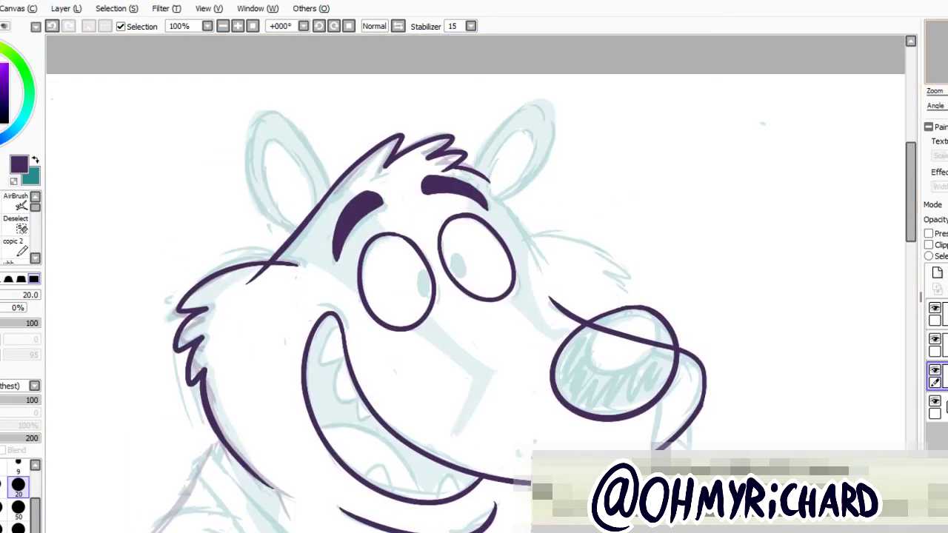
Find the muzzle line's layer and erase the part of the line that crosses the nose oval.
click(935, 308)
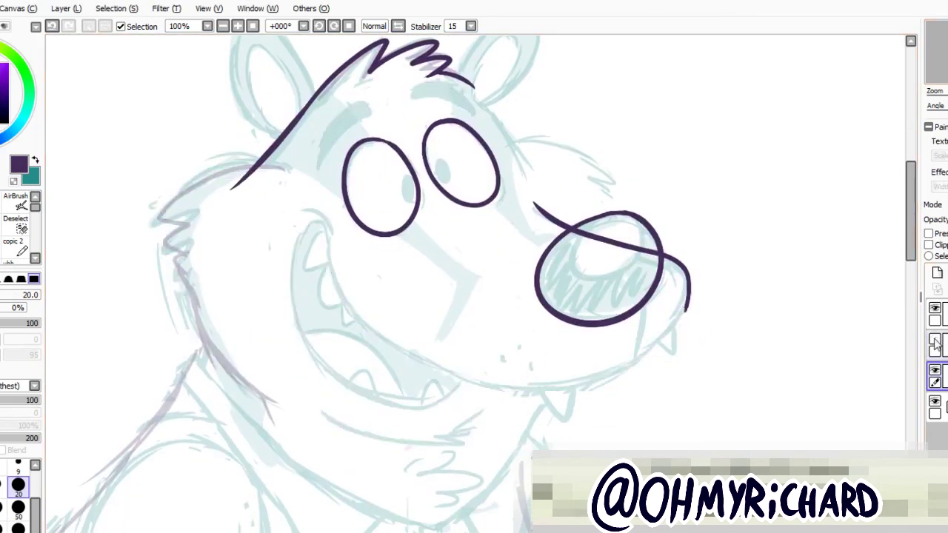
click(935, 308)
click(939, 311)
key(e)
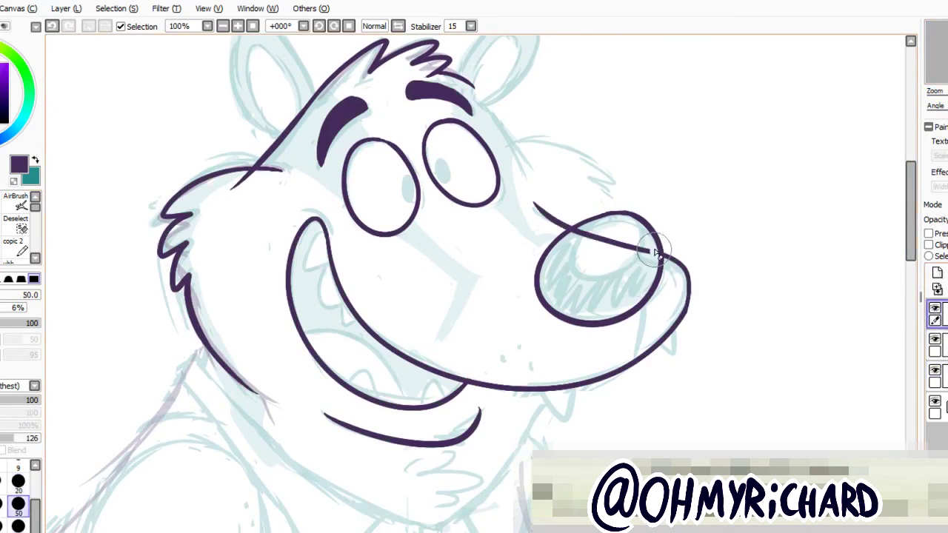
mouse_move(561, 226)
mouse_down()
mouse_move(643, 249)
mouse_move(741, 300)
mouse_move(706, 170)
mouse_up()
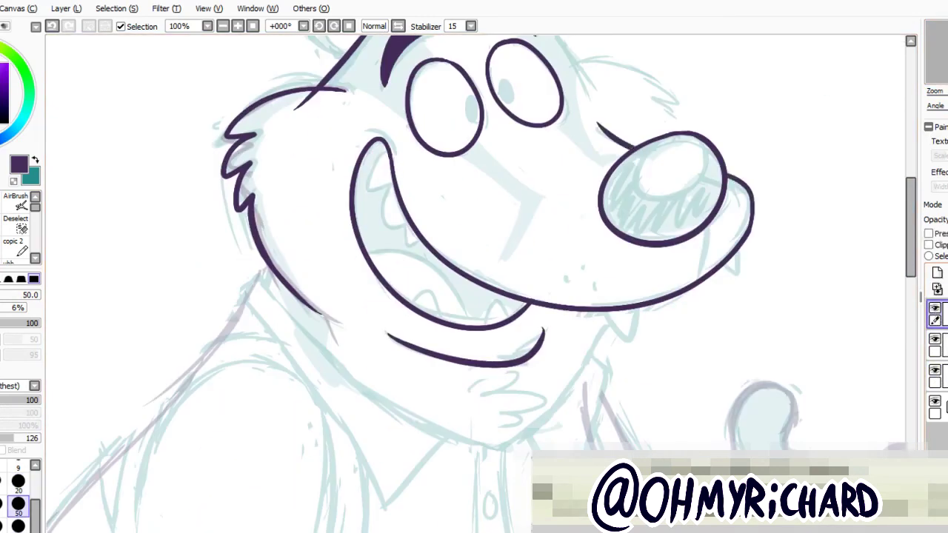
Ink the three upper teeth along the muzzle's edge inside the open mouth.
key(n)
drag(379, 175, 402, 224)
key(ctrl+z)
drag(370, 152, 396, 226)
drag(382, 207, 427, 243)
key(e)
key(n)
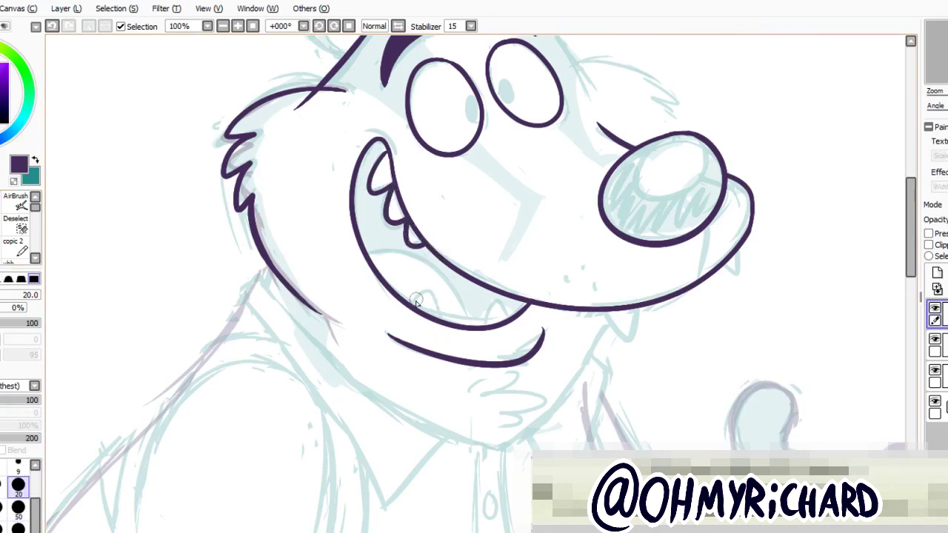
Ink two pointed lower teeth inside the mouth and two fangs hanging below the muzzle's edge.
mouse_move(412, 307)
mouse_down()
mouse_move(443, 320)
mouse_move(510, 320)
mouse_up()
key(ctrl+z)
key(ctrl+z)
drag(602, 311, 634, 324)
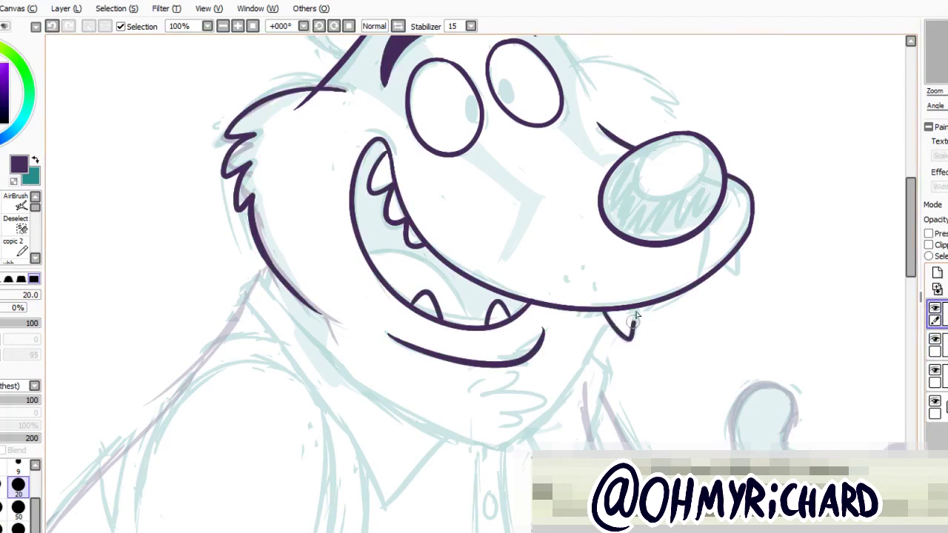
scroll(739, 261, up, 2)
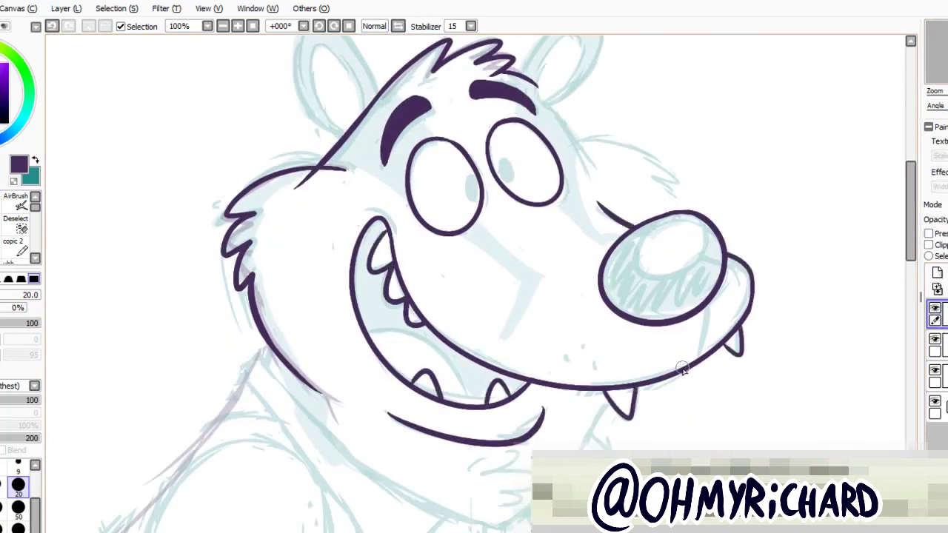
Ink the short dividing line from the underside of the nose down to the muzzle's lower edge.
drag(685, 368, 702, 311)
click(52, 26)
mouse_move(685, 368)
mouse_down()
mouse_move(702, 312)
mouse_move(822, 374)
mouse_up()
Erase the head outline's overshoot into the near cheek and ink the far side of the head from tuft to muzzle.
click(937, 376)
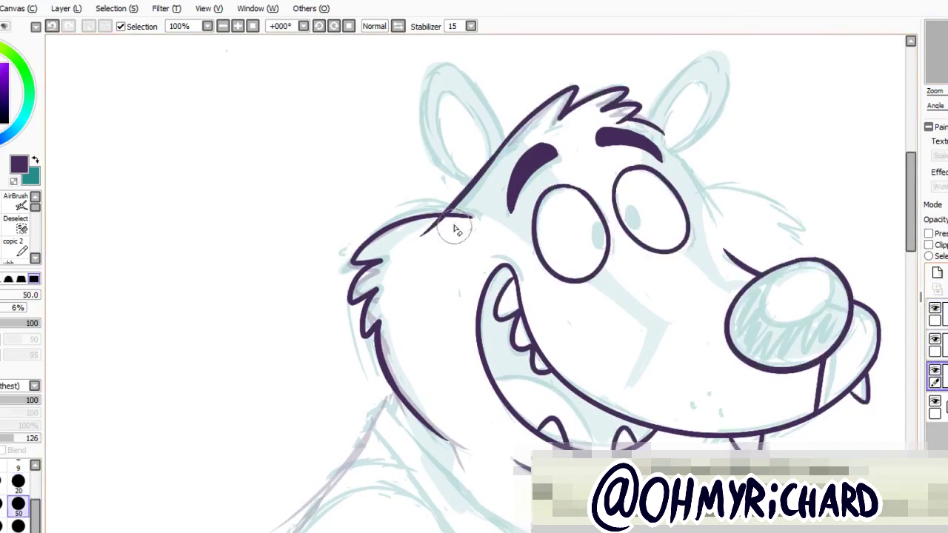
key(e)
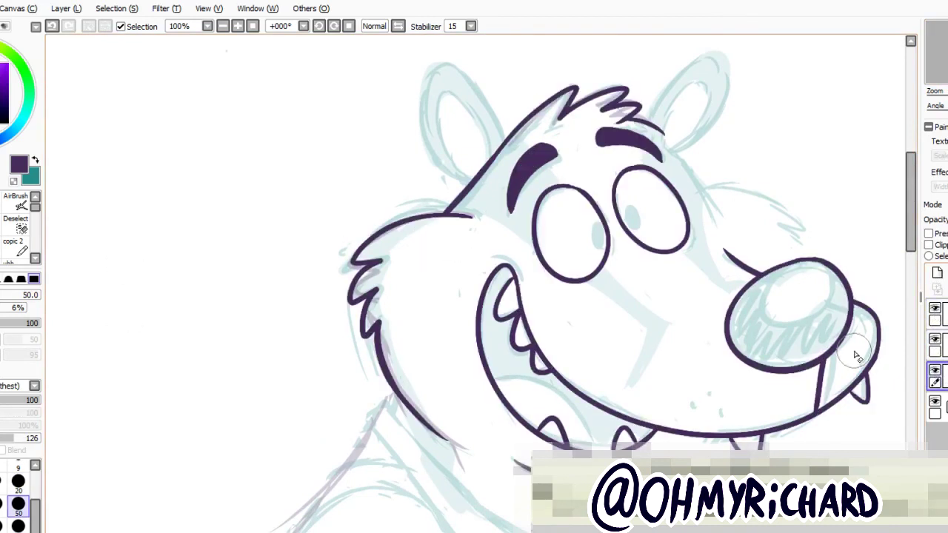
key(n)
drag(659, 133, 741, 222)
key(ctrl+z)
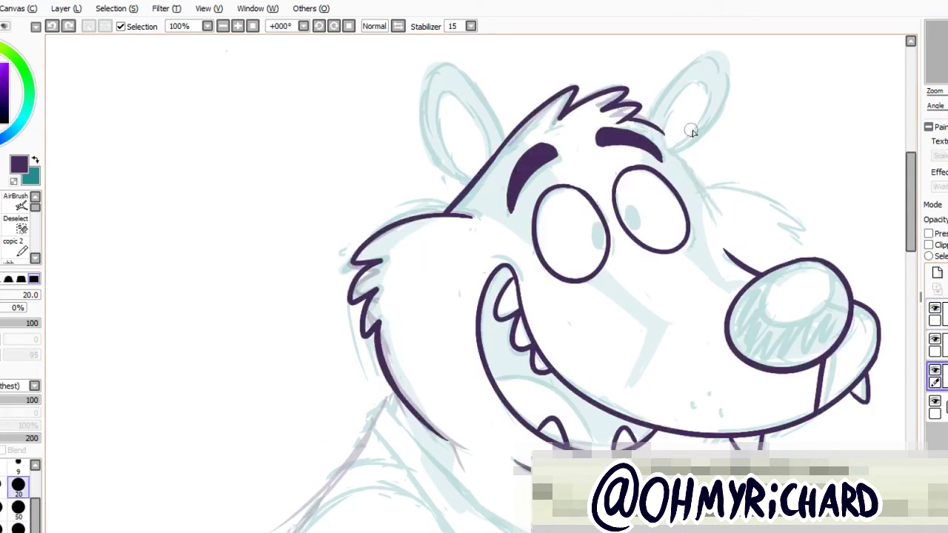
drag(663, 136, 756, 274)
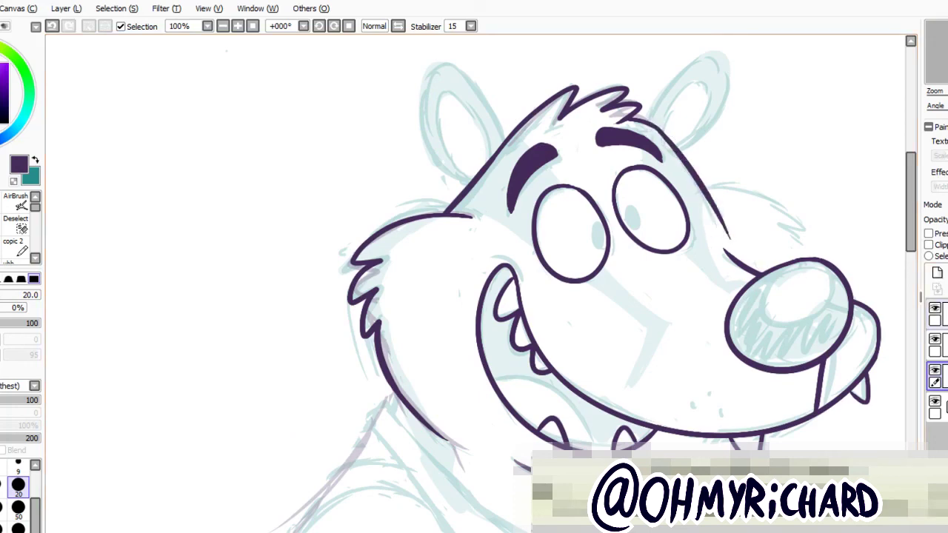
Ink the far cheek's outline with jagged fur tips and fill both pupils as solid dark purple ovals.
click(938, 345)
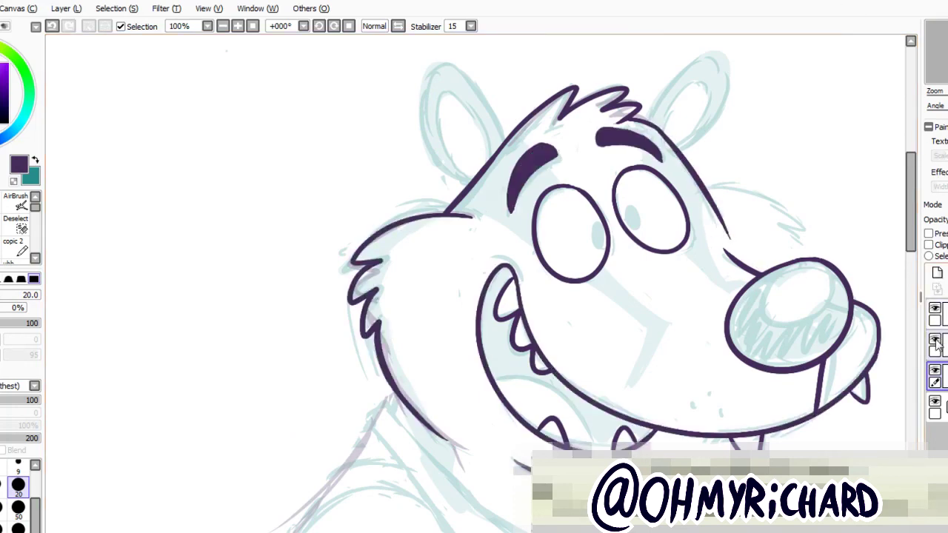
mouse_move(726, 168)
mouse_down()
mouse_move(537, 123)
mouse_move(605, 186)
mouse_move(598, 217)
mouse_up()
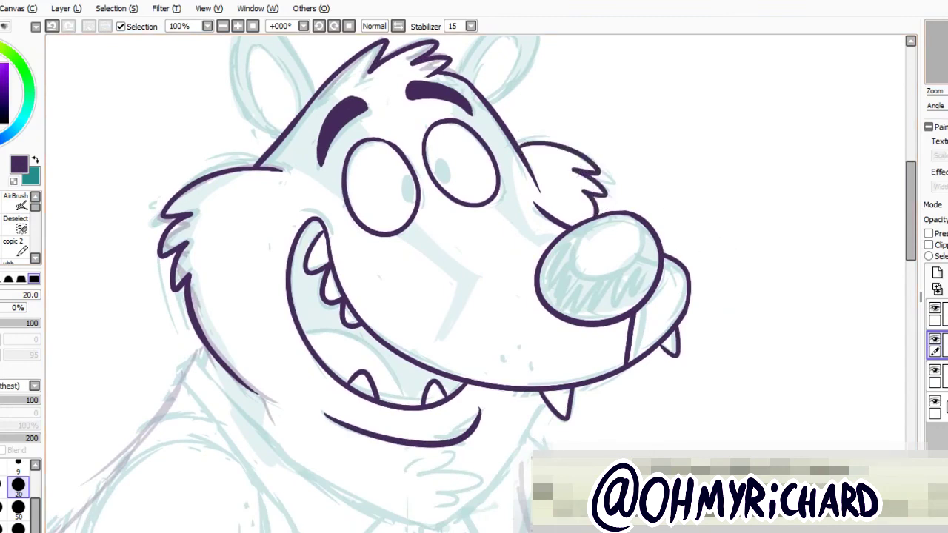
drag(445, 260, 508, 259)
scroll(474, 282, up, 2)
click(935, 375)
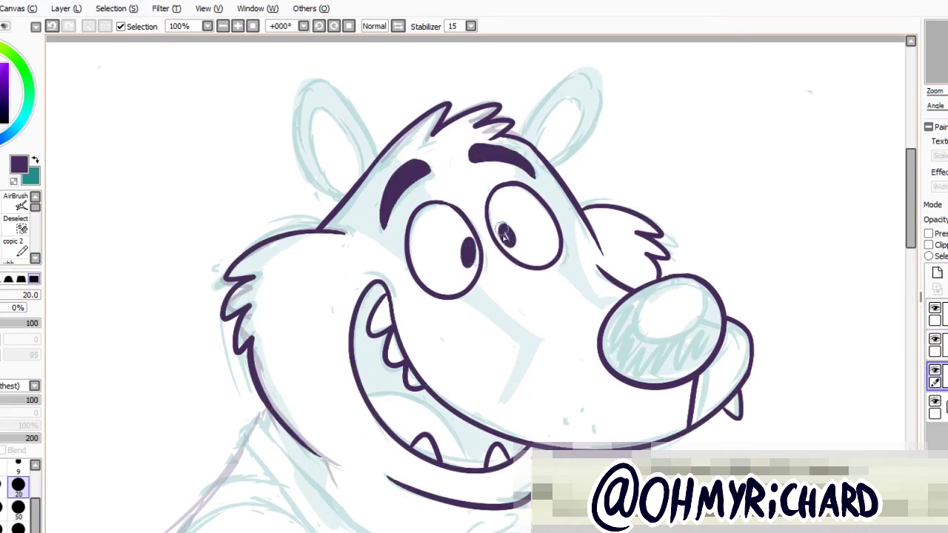
Ink the tongue's curved upper edge inside the mouth, behind the lower teeth.
drag(474, 370, 590, 128)
click(935, 314)
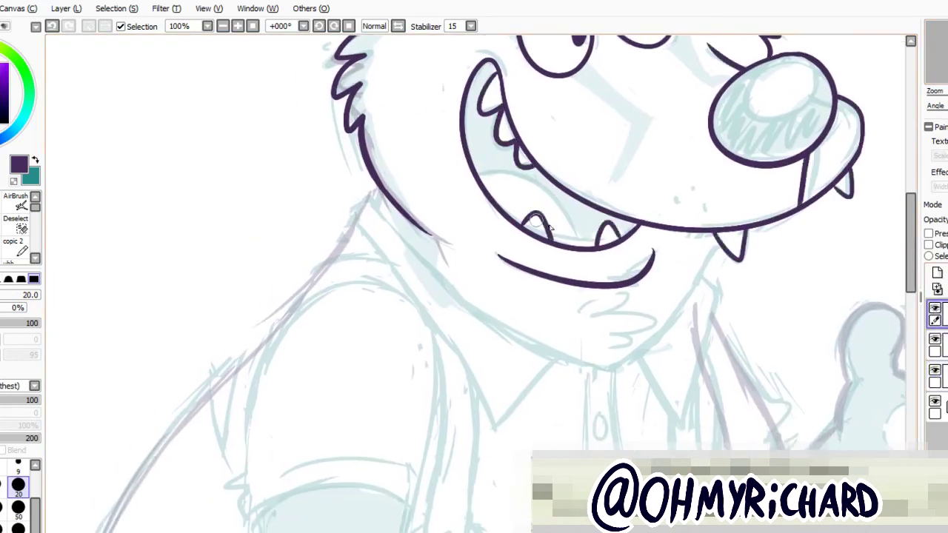
drag(519, 148, 451, 390)
drag(474, 296, 381, 155)
Ink the far jaw line from the chin up to the muzzle's fang and erase its overshoot there.
click(940, 343)
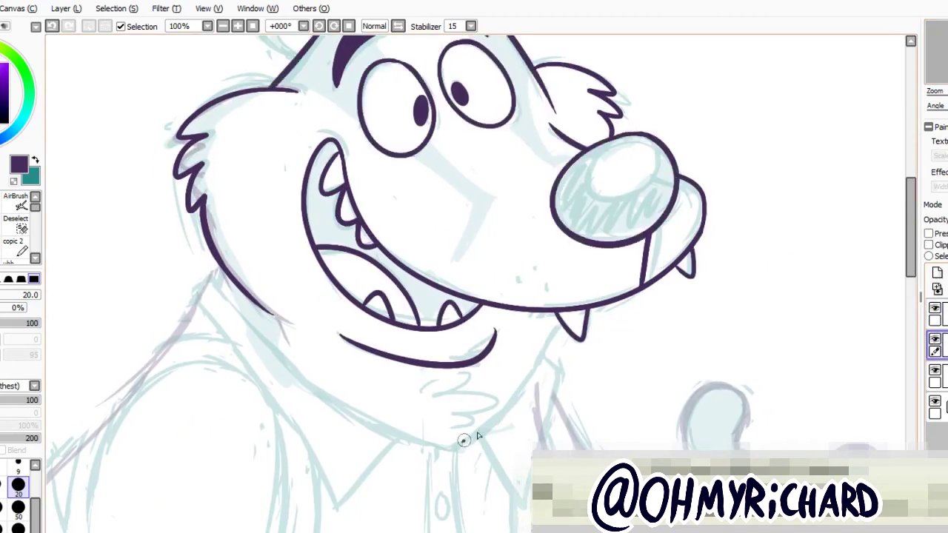
drag(463, 442, 563, 303)
key(ctrl+z)
key(ctrl+y)
key(ctrl+z)
key(ctrl+y)
click(19, 503)
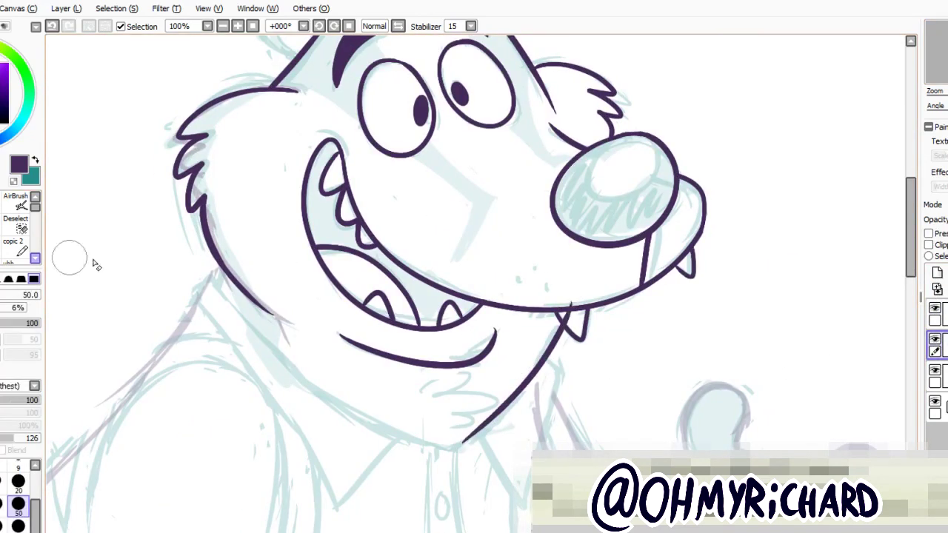
drag(563, 318, 674, 303)
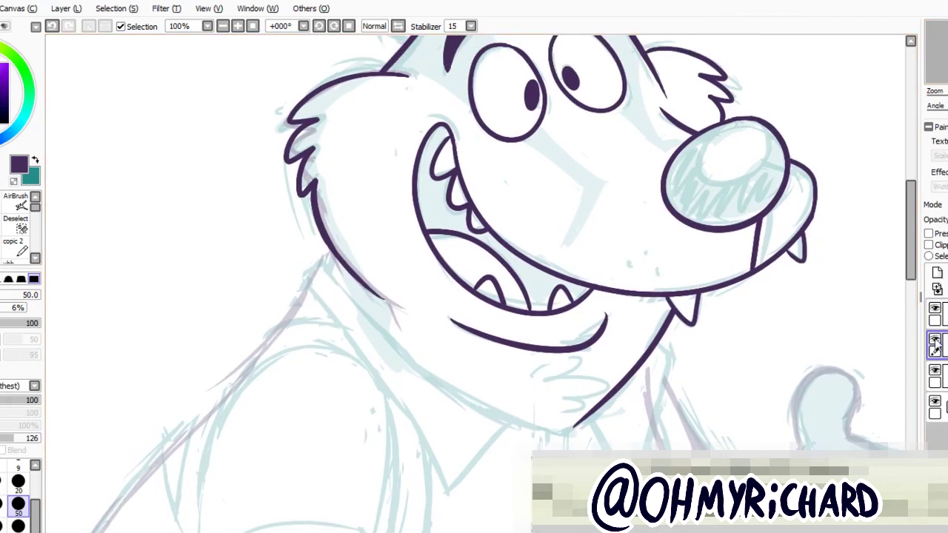
key(n)
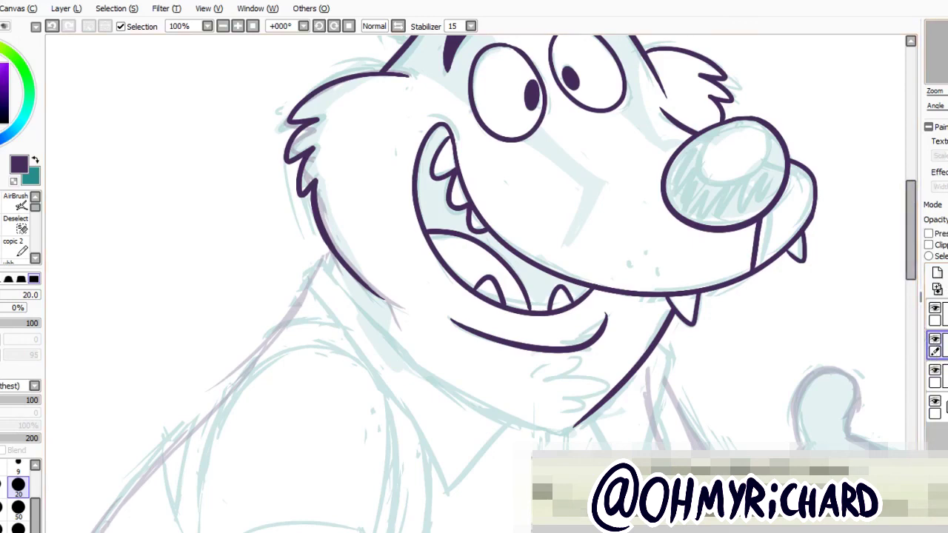
mouse_move(588, 483)
mouse_down()
mouse_move(636, 389)
mouse_move(636, 404)
mouse_up()
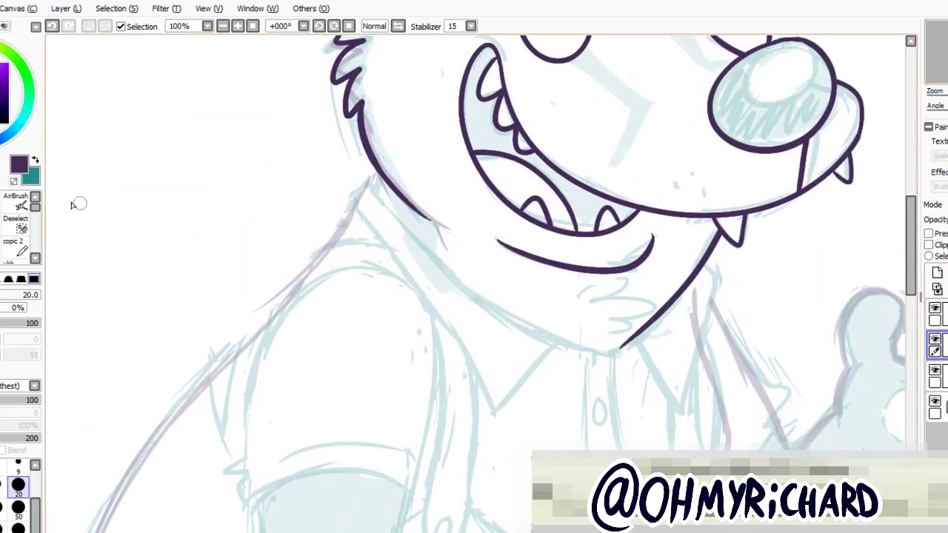
drag(371, 161, 167, 389)
key(minus)
key(ctrl+z)
drag(474, 297, 489, 192)
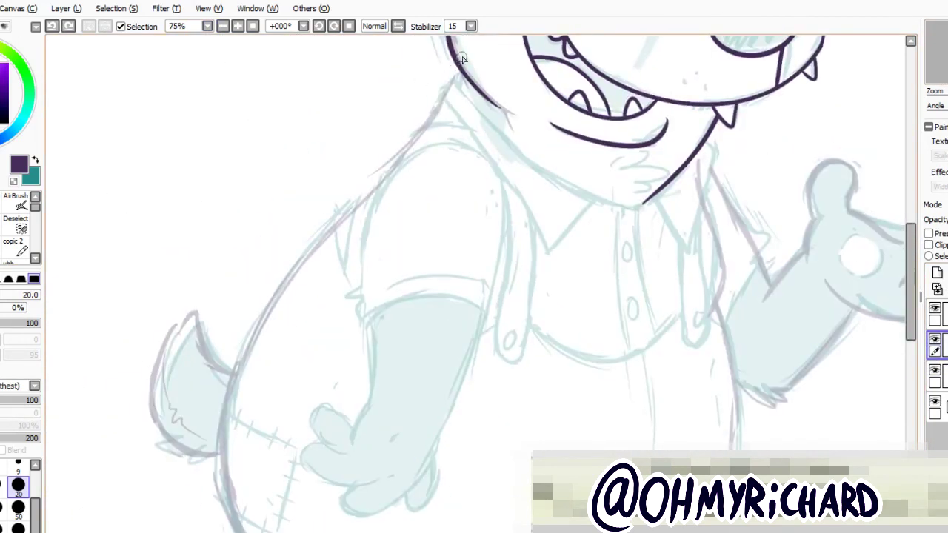
drag(454, 68, 252, 310)
key(ctrl+z)
click(471, 26)
click(454, 244)
drag(456, 65, 307, 246)
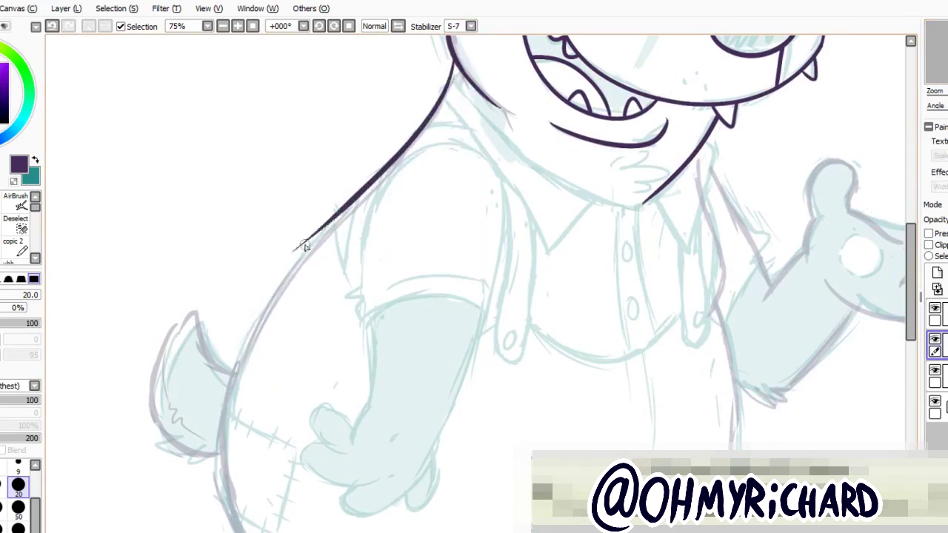
key(ctrl+z)
Set the stabilizer to S-3 and ink the back's outline from below the near cheek down past the shoulder.
click(471, 26)
click(454, 193)
key(ctrl+z)
mouse_move(444, 82)
mouse_down()
mouse_move(441, 108)
mouse_move(245, 326)
mouse_move(215, 489)
mouse_up()
key(ctrl+z)
drag(415, 311, 463, 430)
scroll(482, 281, down, 3)
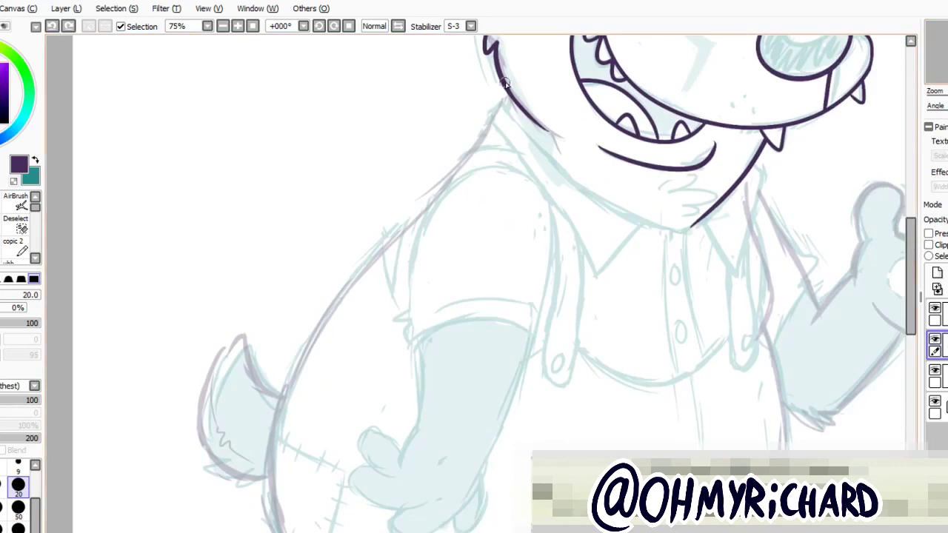
mouse_move(505, 84)
mouse_down()
mouse_move(368, 287)
mouse_move(244, 384)
mouse_move(241, 341)
mouse_up()
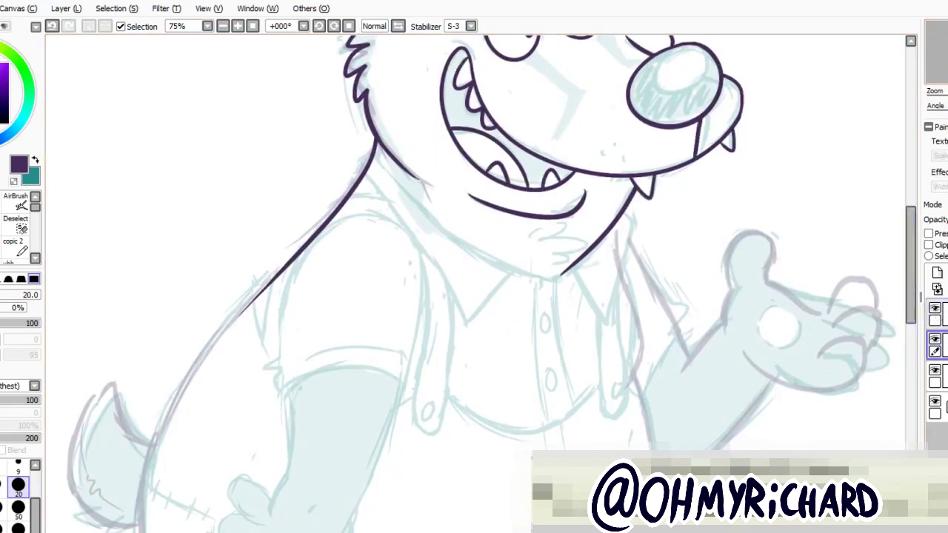
Ink the far collar flap on the upper line art layer, from below the jaw line down to its pointed tip.
drag(563, 271, 629, 224)
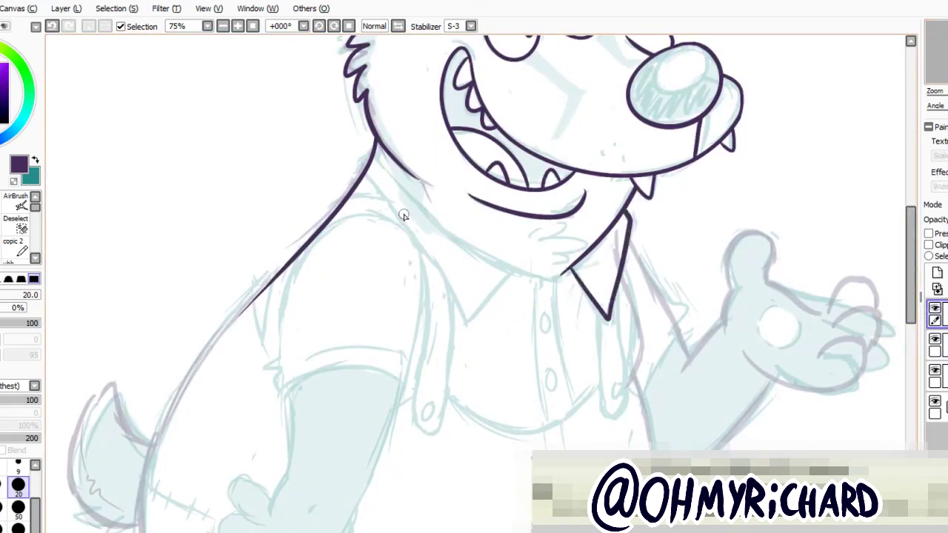
key(ctrl+z)
key(ctrl+z)
key(ctrl+y)
key(ctrl+y)
Ink the near collar flap from the back of the neck to its pointed tip and neckline, and erase the overshoot there.
drag(521, 276, 392, 186)
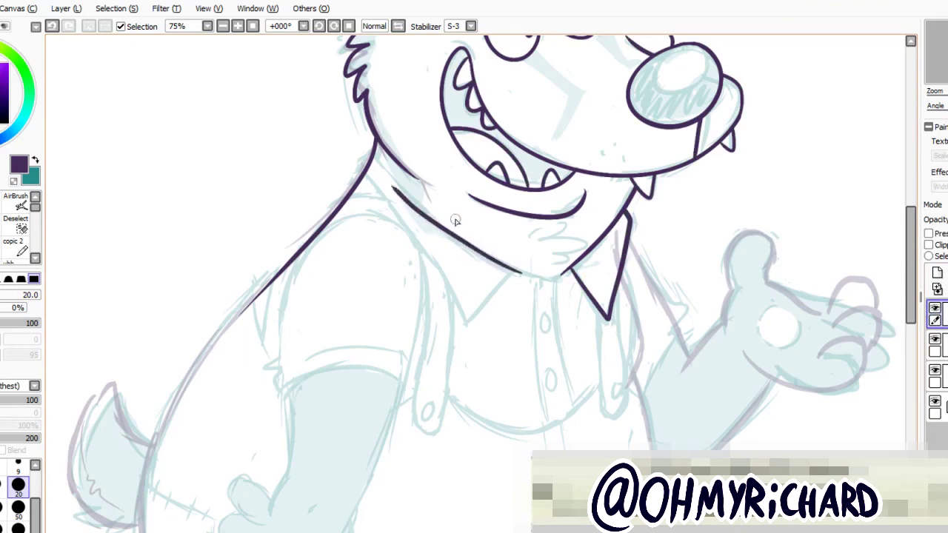
key(ctrl+z)
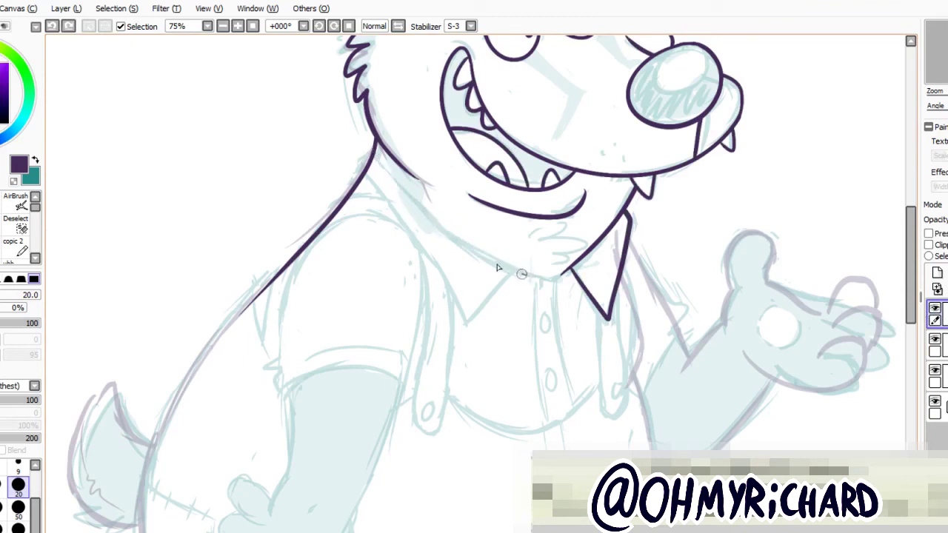
mouse_move(525, 274)
mouse_down()
mouse_move(371, 152)
mouse_move(467, 326)
mouse_move(510, 272)
mouse_up()
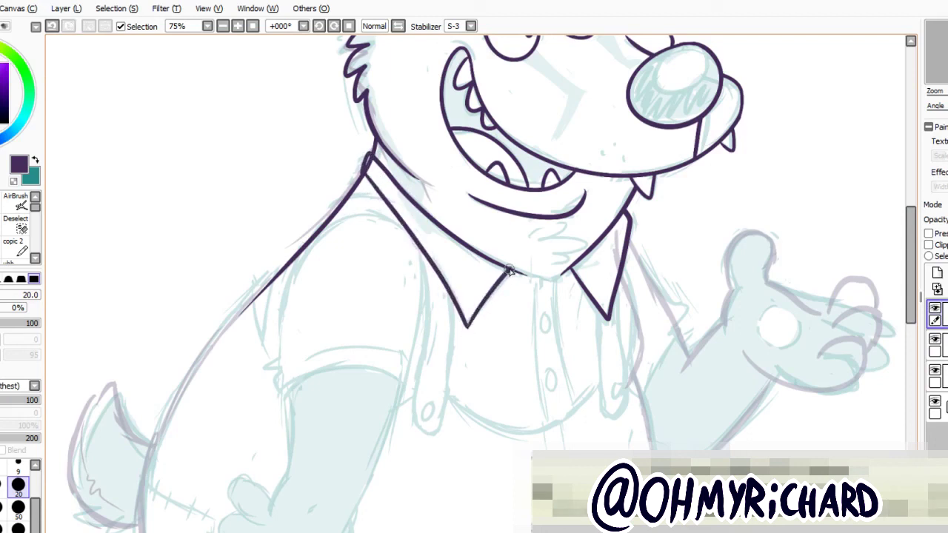
key(b)
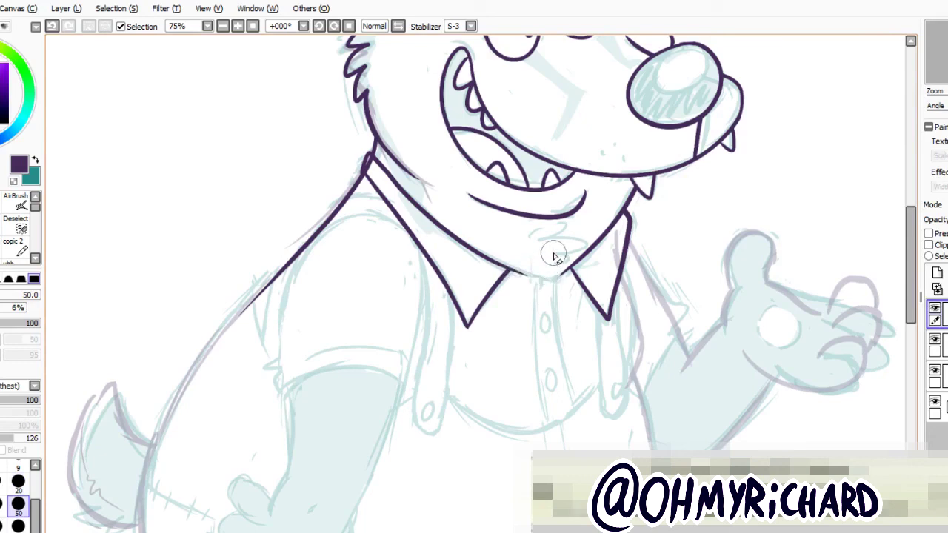
Switch back to the line art layer directly below the collar's layer.
click(940, 345)
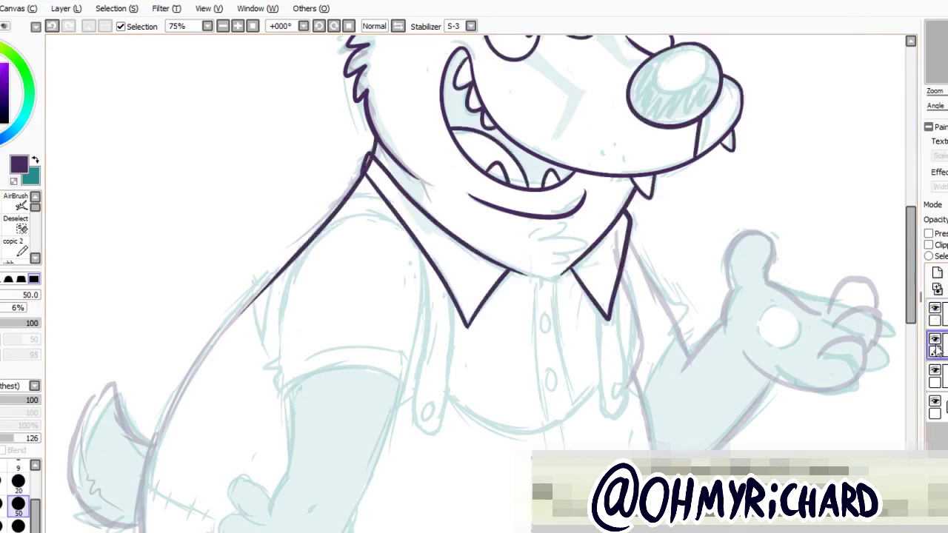
key(ctrl+plus)
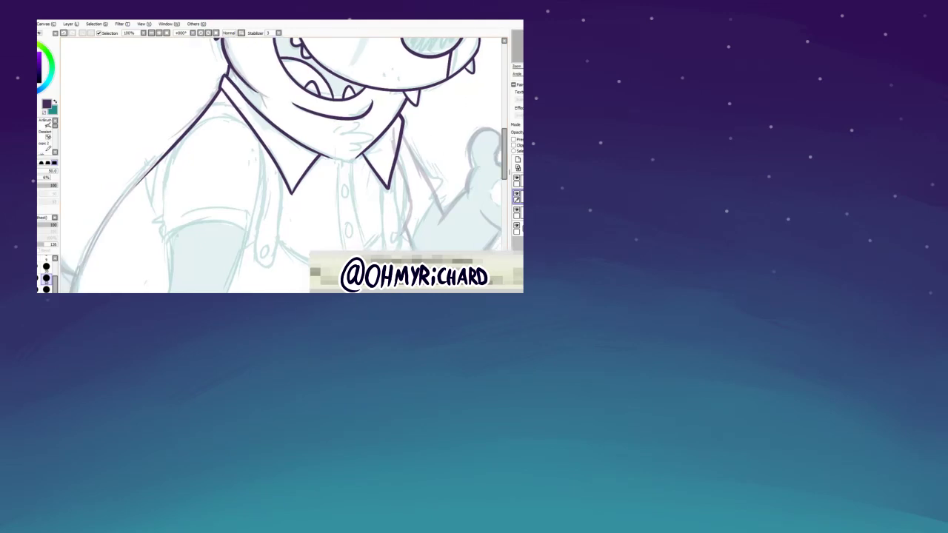
key(ctrl+minus)
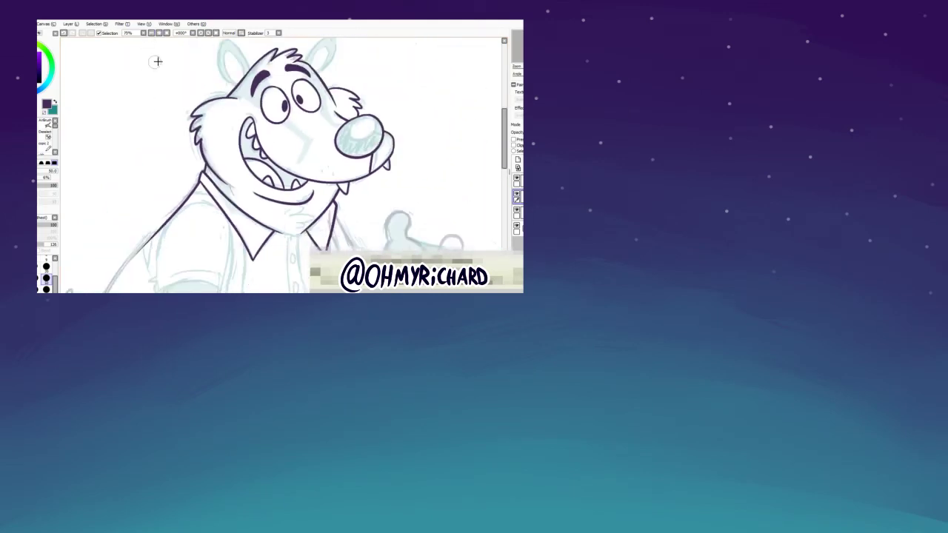